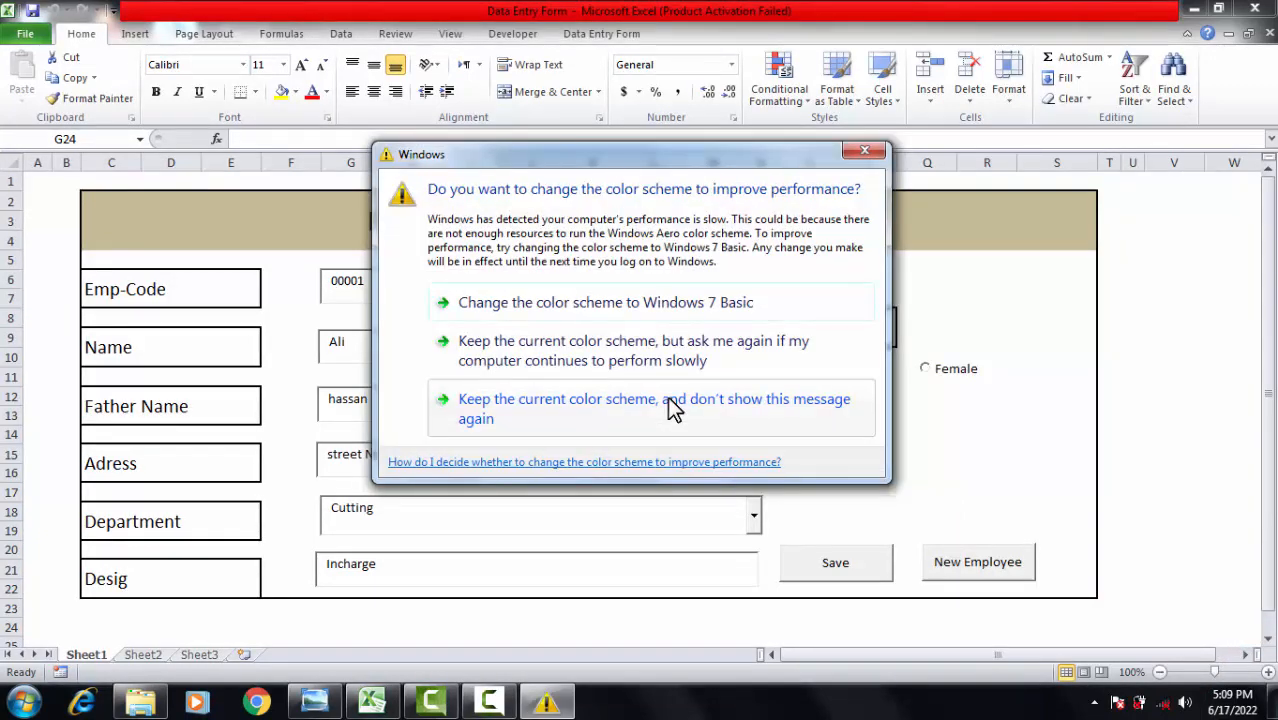
# Keep the current colour scheme permanently, then try the form's New Employee and Save buttons.
pyautogui.click(669, 398)
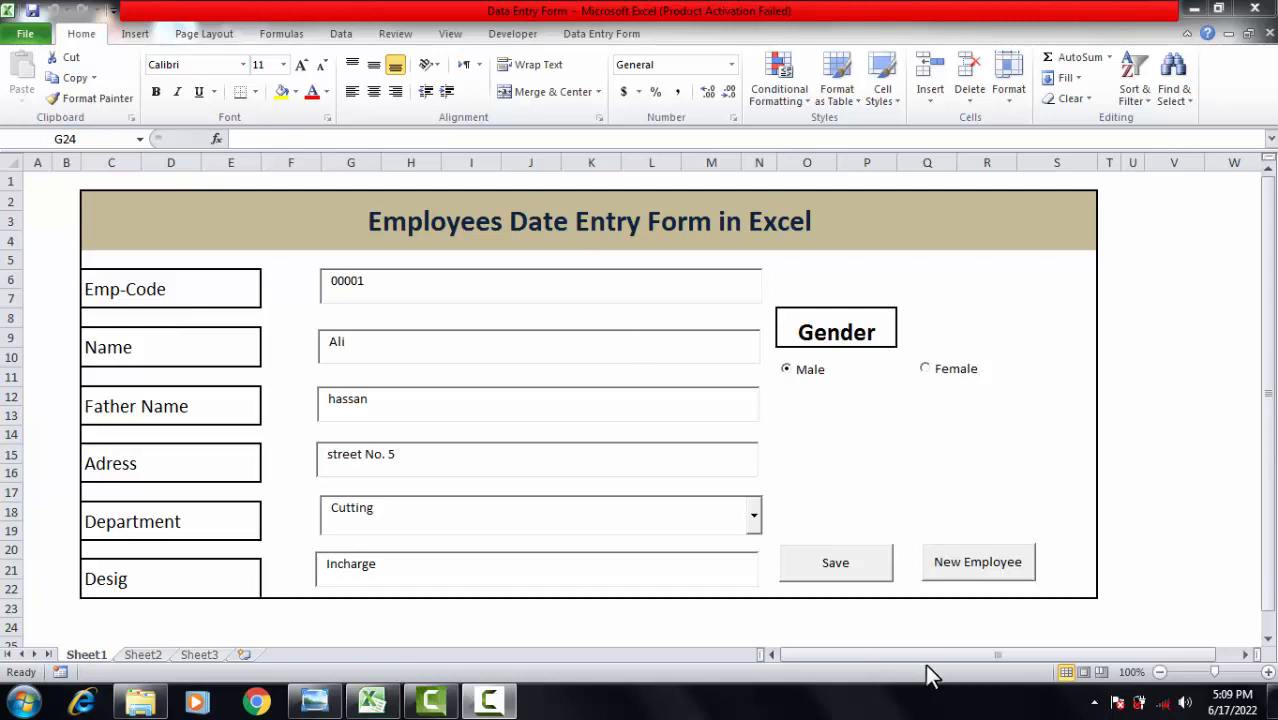
pyautogui.click(857, 564)
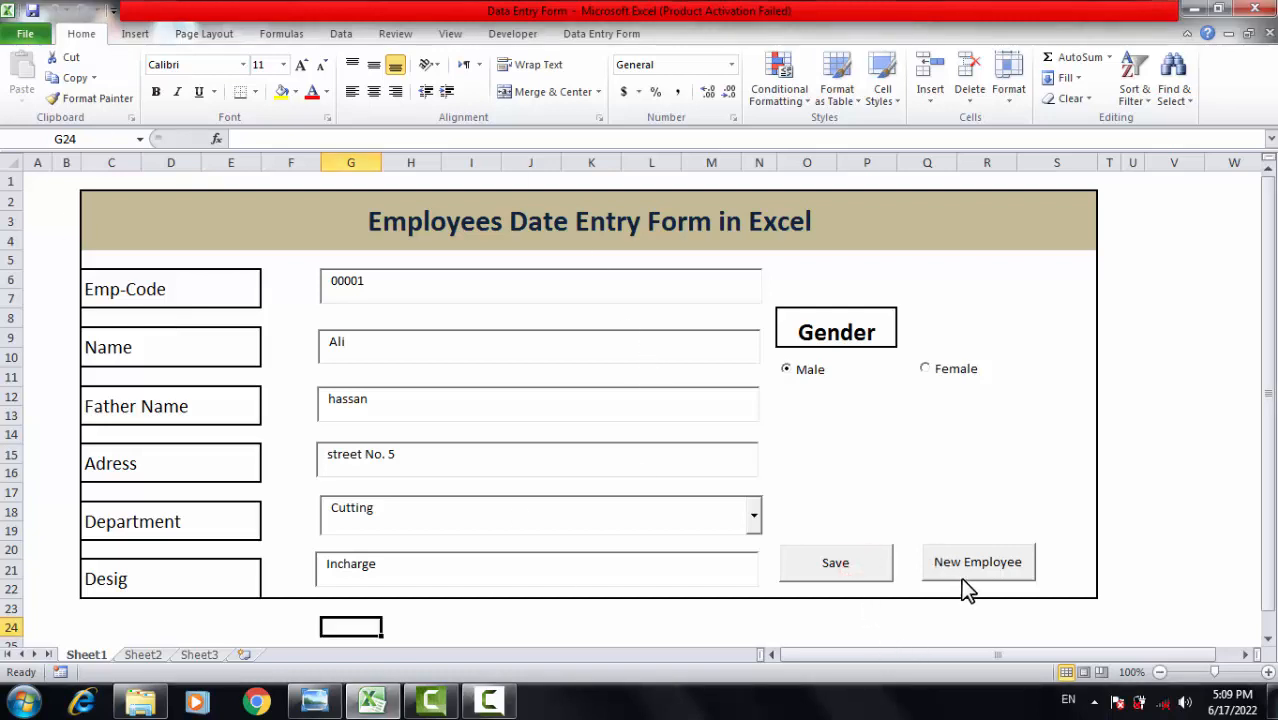
pyautogui.click(965, 572)
pyautogui.click(888, 567)
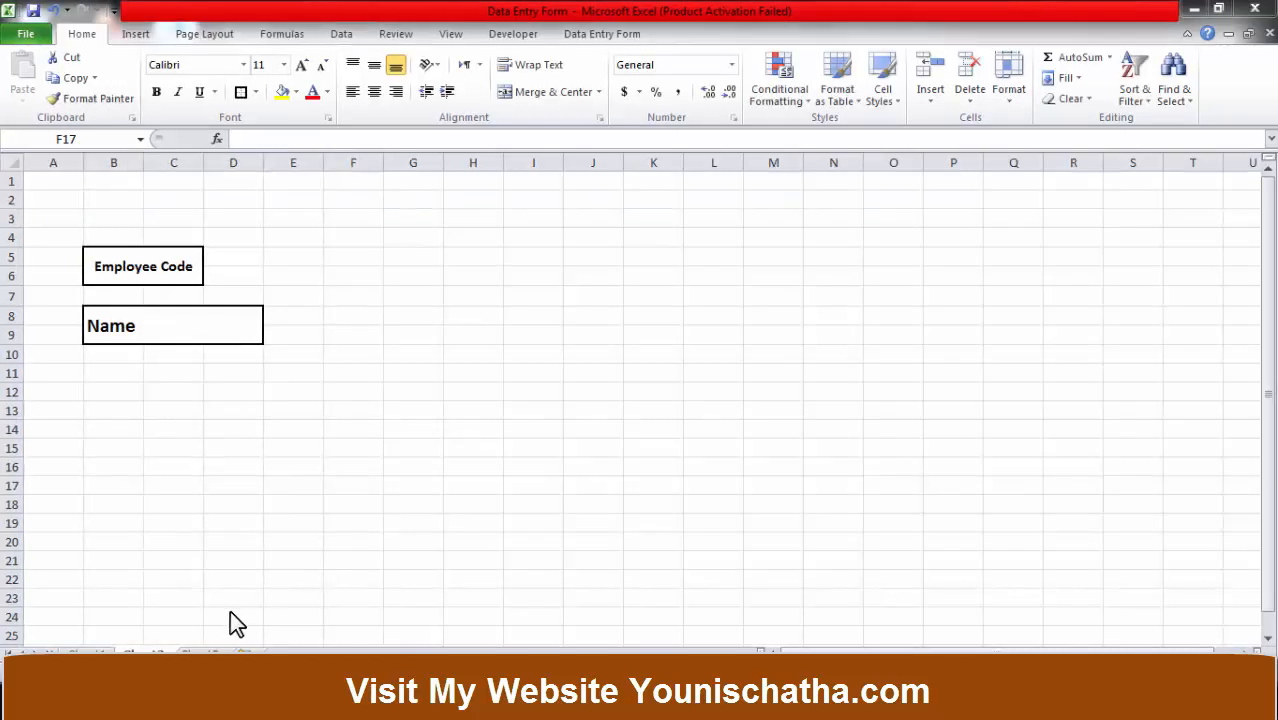
# On Sheet3, merge B5:D6 into a single cell.
pyautogui.click(190, 655)
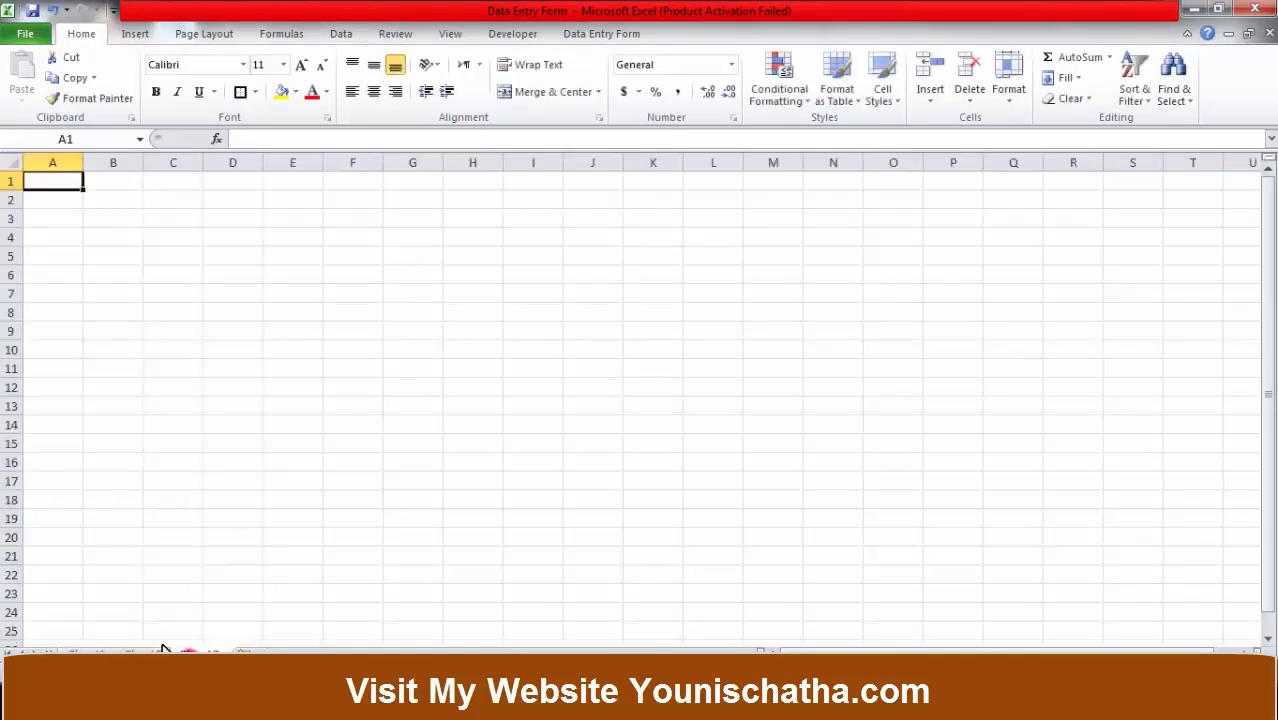
pyautogui.click(277, 402)
pyautogui.click(163, 398)
pyautogui.click(155, 311)
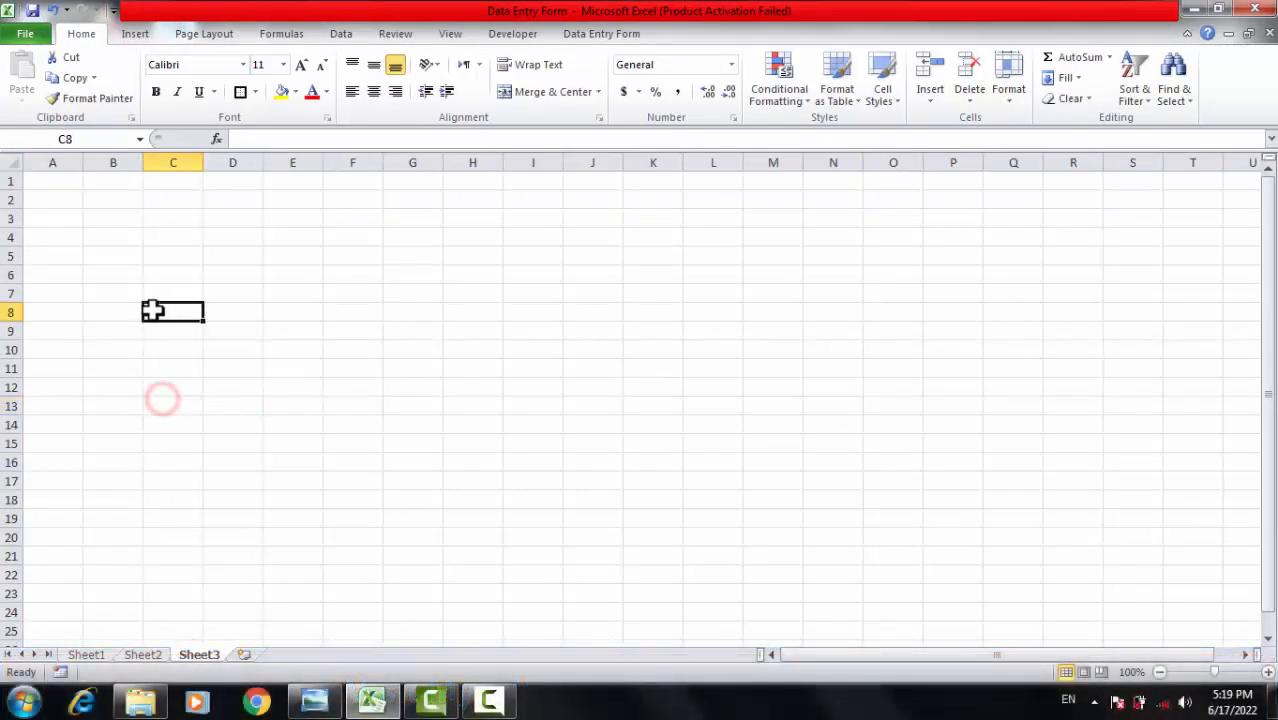
pyautogui.moveTo(125, 258); pyautogui.dragTo(240, 274)
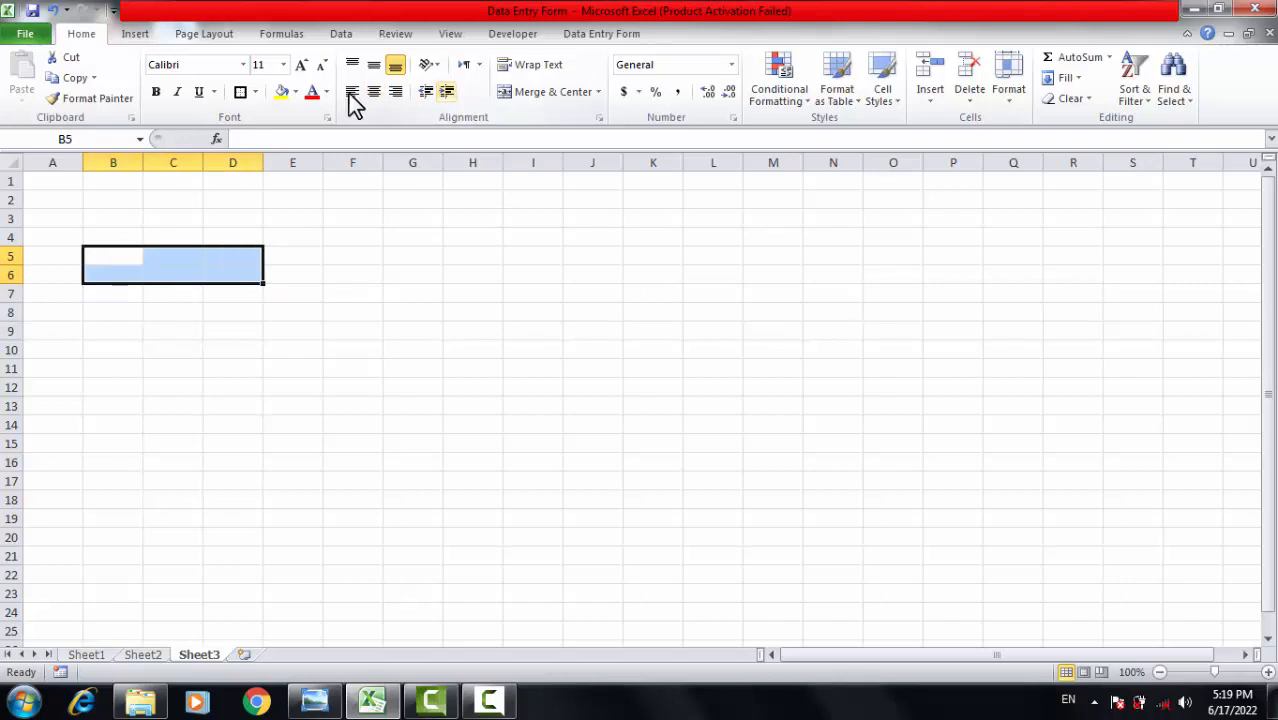
pyautogui.click(582, 97)
# Enter Emp-Code in the merged box: middle-aligned, 16-point, bold and left-aligned.
pyautogui.doubleClick(175, 258)
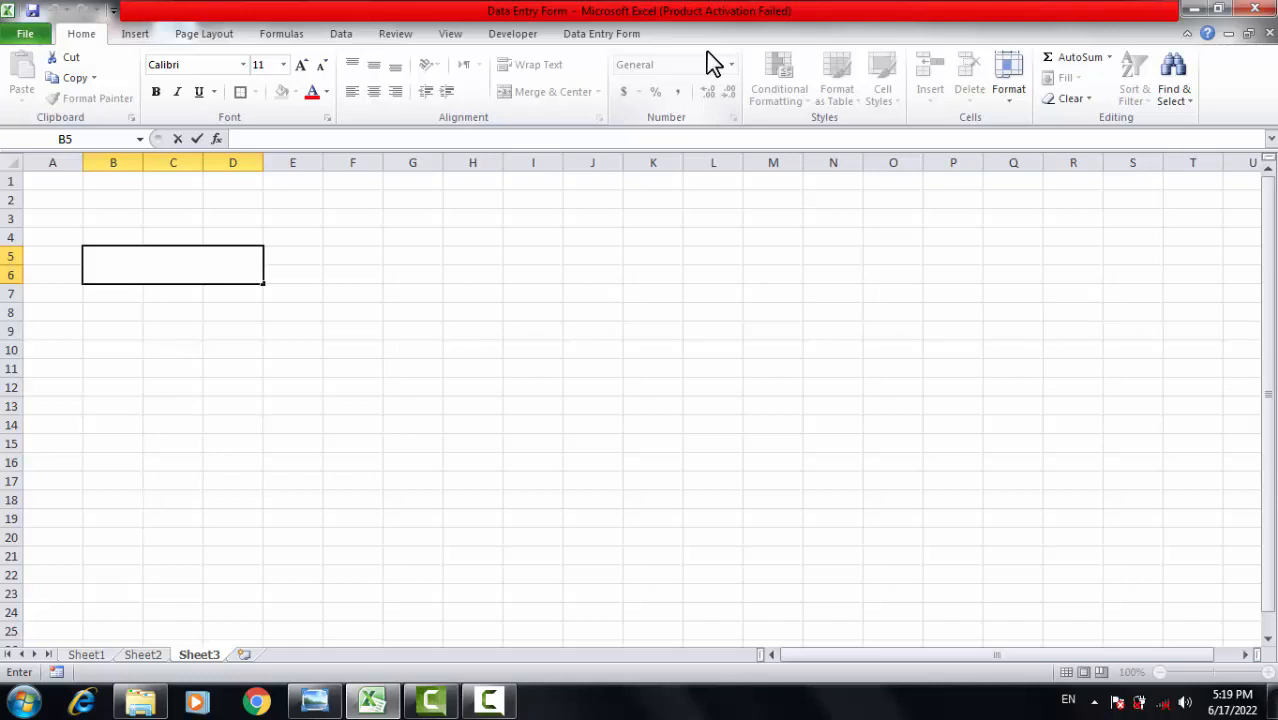
pyautogui.write('Emp-Code')
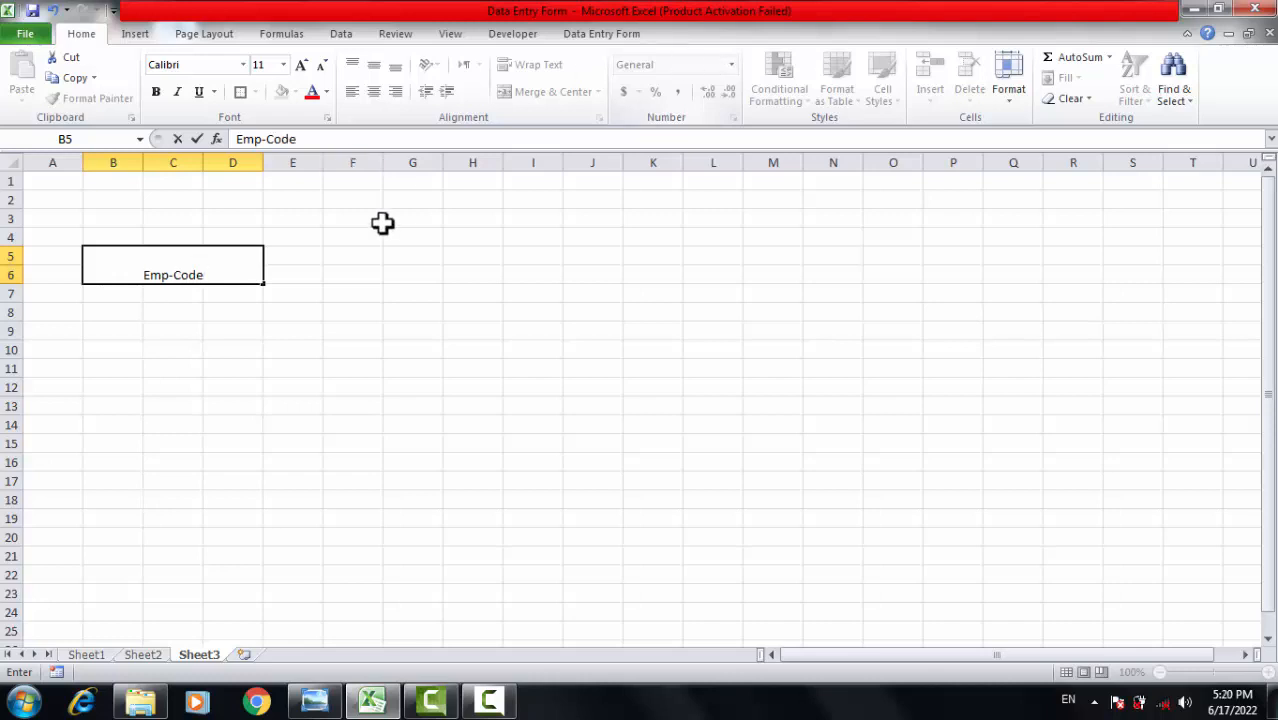
pyautogui.click(261, 363)
pyautogui.click(220, 260)
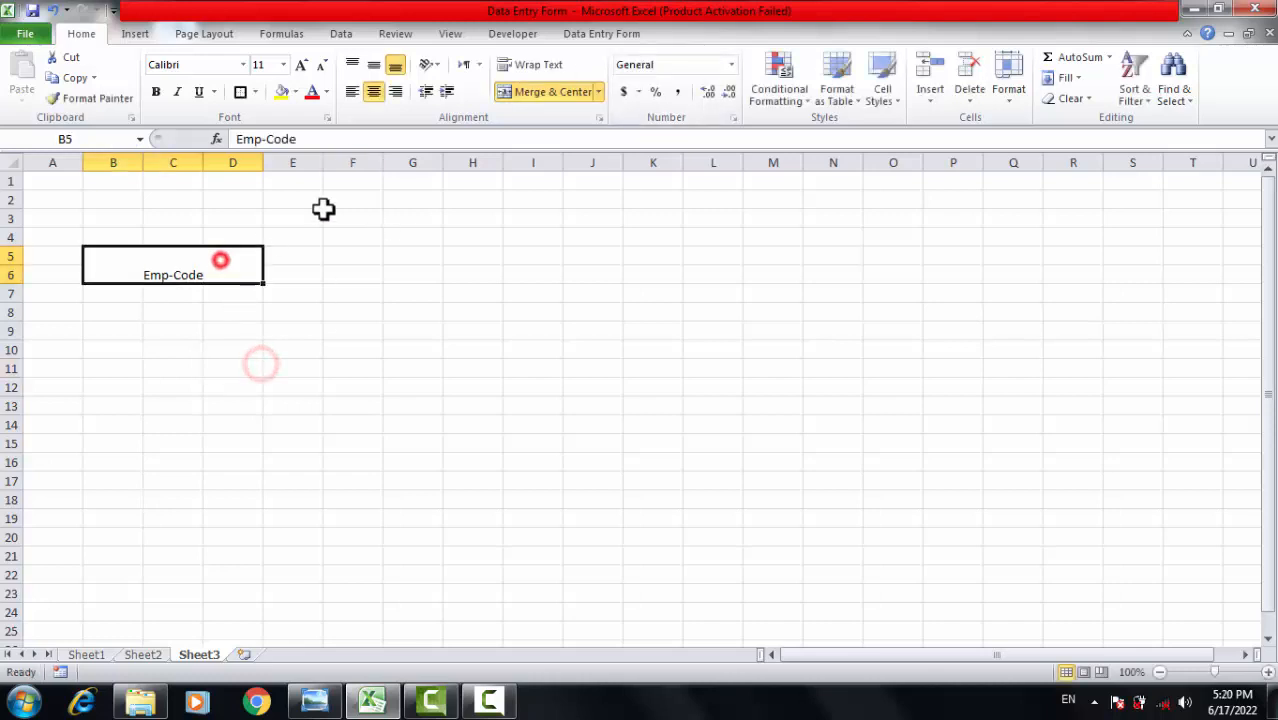
pyautogui.click(374, 64)
pyautogui.click(301, 64)
pyautogui.click(301, 64)
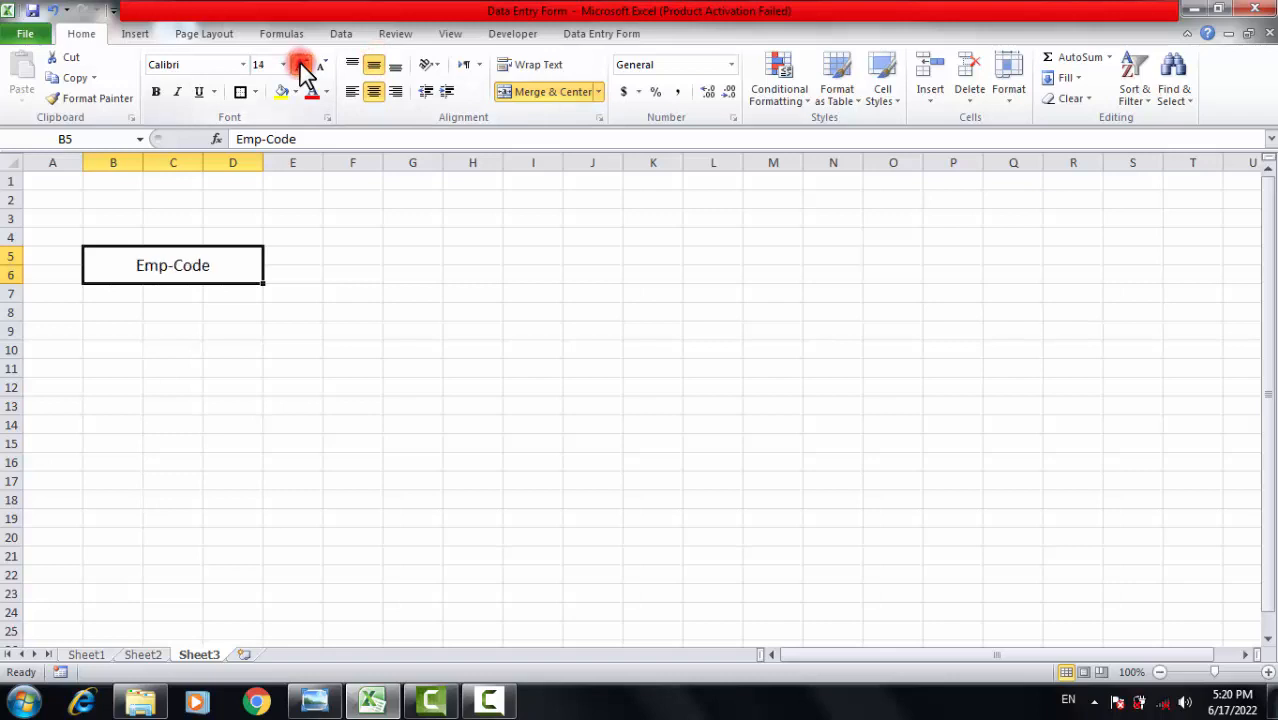
pyautogui.click(301, 64)
pyautogui.click(155, 91)
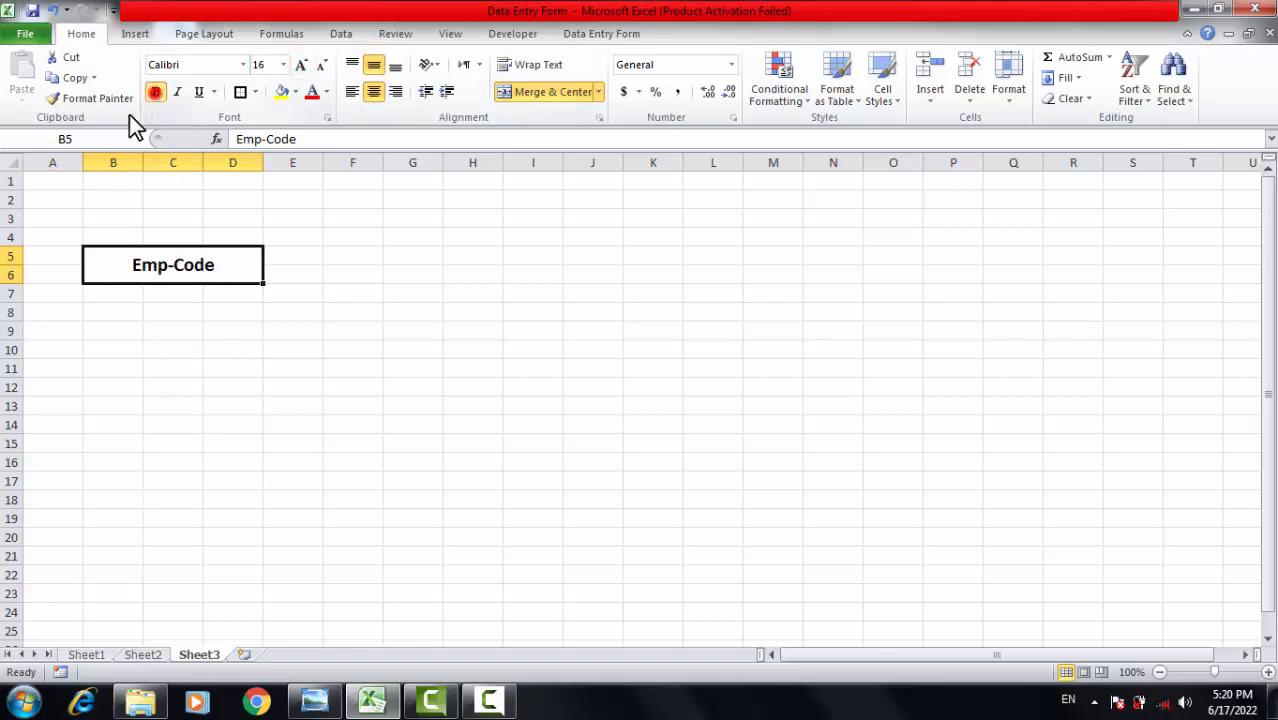
pyautogui.click(355, 97)
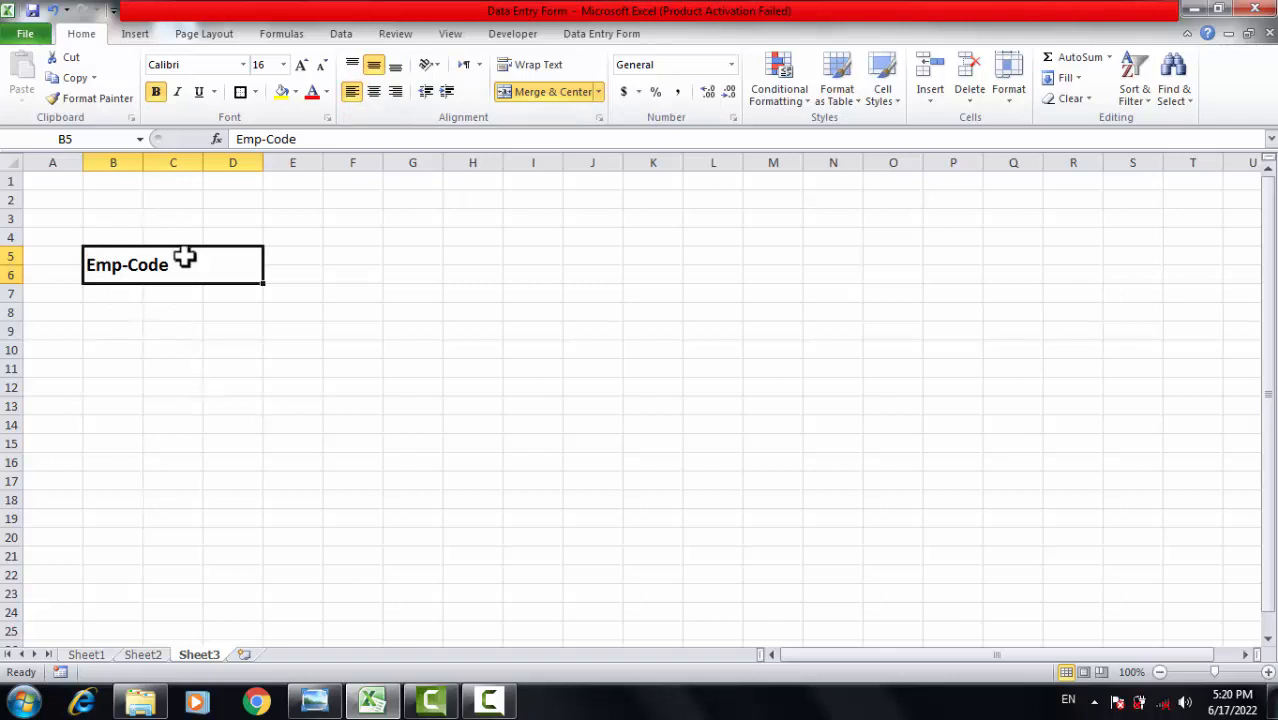
# Copy the Emp-Code box format down to new boxes starting at B9, B13 and B16.
pyautogui.click(84, 104)
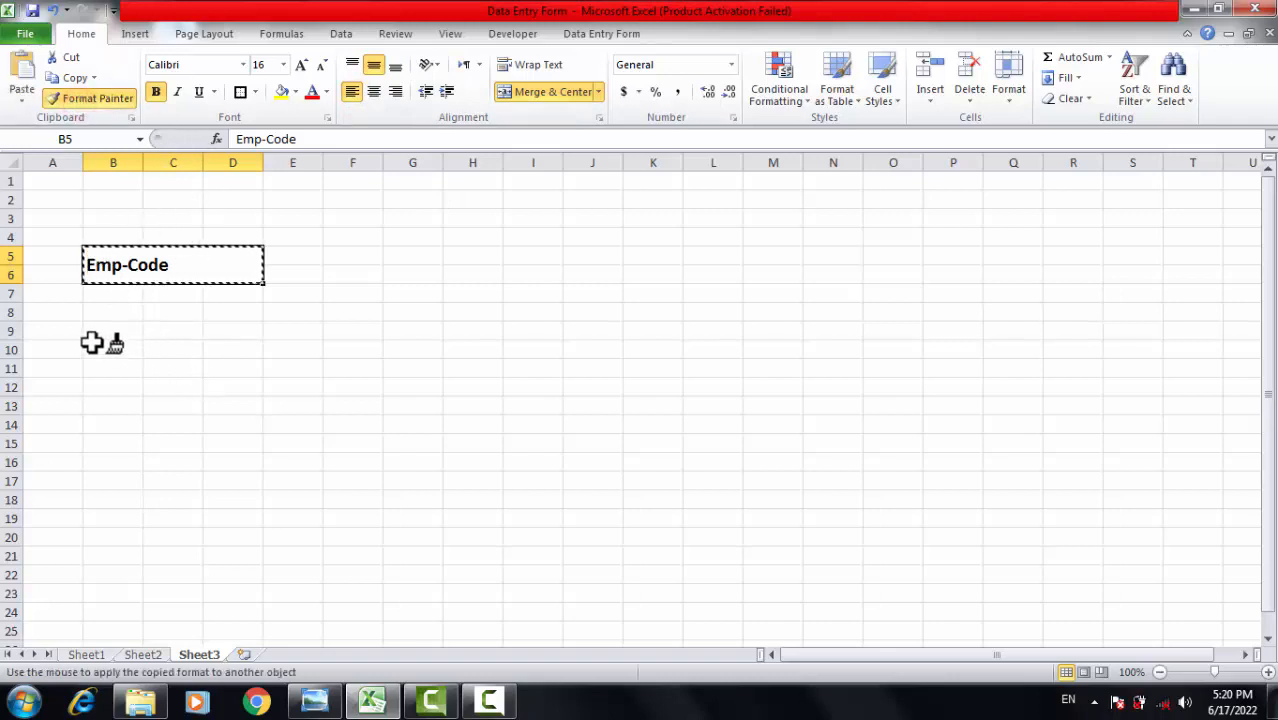
pyautogui.moveTo(89, 326)
pyautogui.mouseDown()
pyautogui.moveTo(125, 345)
pyautogui.moveTo(293, 351)
pyautogui.mouseUp()
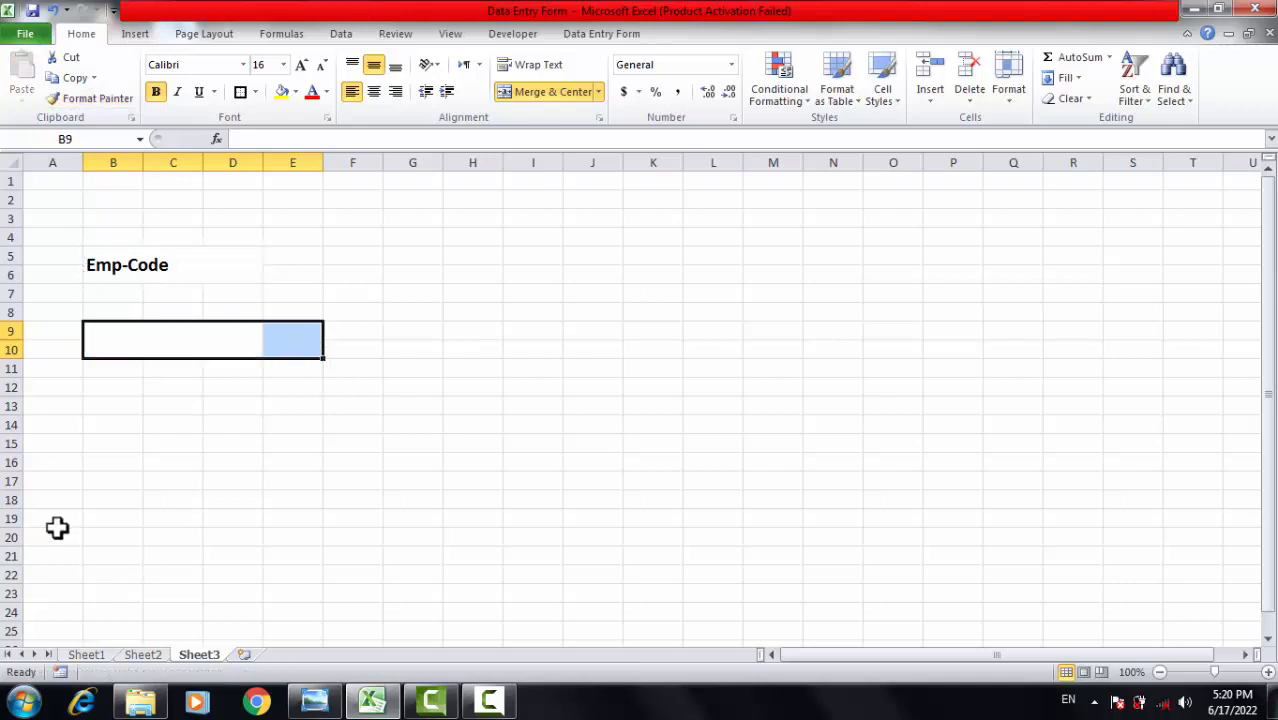
pyautogui.click(114, 96)
pyautogui.moveTo(106, 405)
pyautogui.mouseDown()
pyautogui.moveTo(323, 428)
pyautogui.moveTo(237, 428)
pyautogui.moveTo(300, 431)
pyautogui.mouseUp()
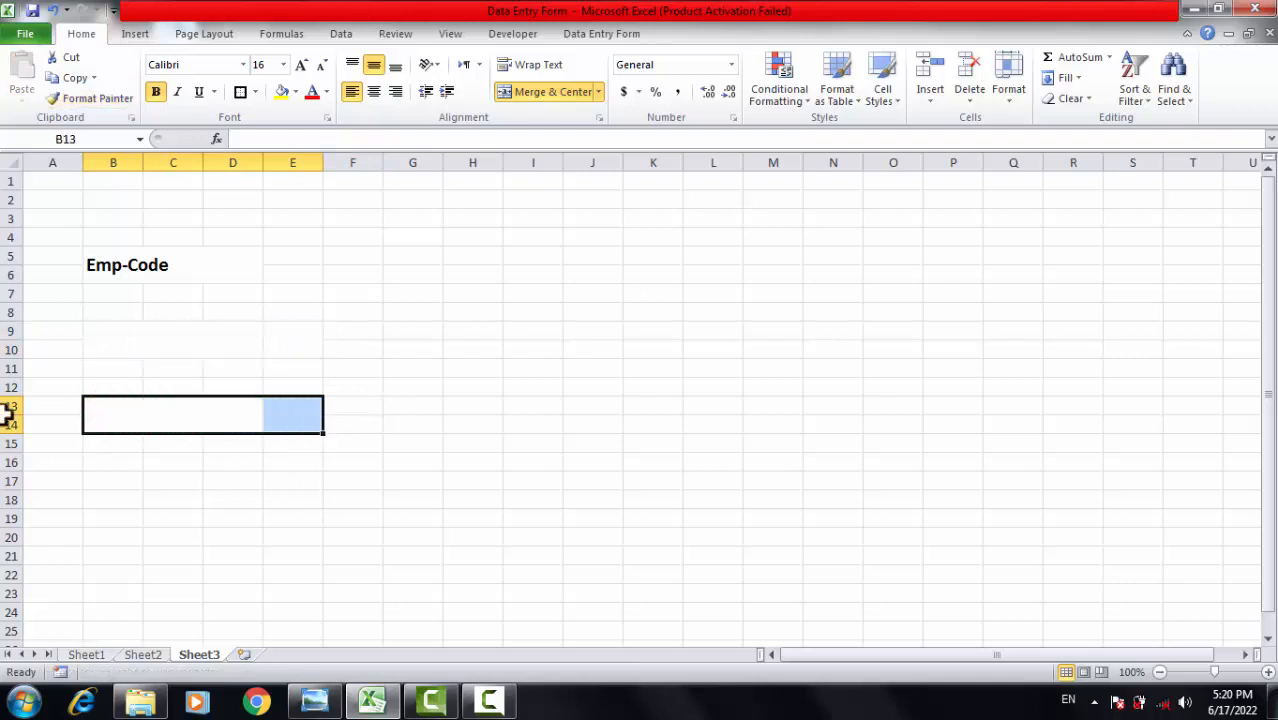
pyautogui.click(112, 98)
pyautogui.moveTo(100, 463)
pyautogui.mouseDown()
pyautogui.moveTo(130, 495)
pyautogui.moveTo(282, 482)
pyautogui.mouseUp()
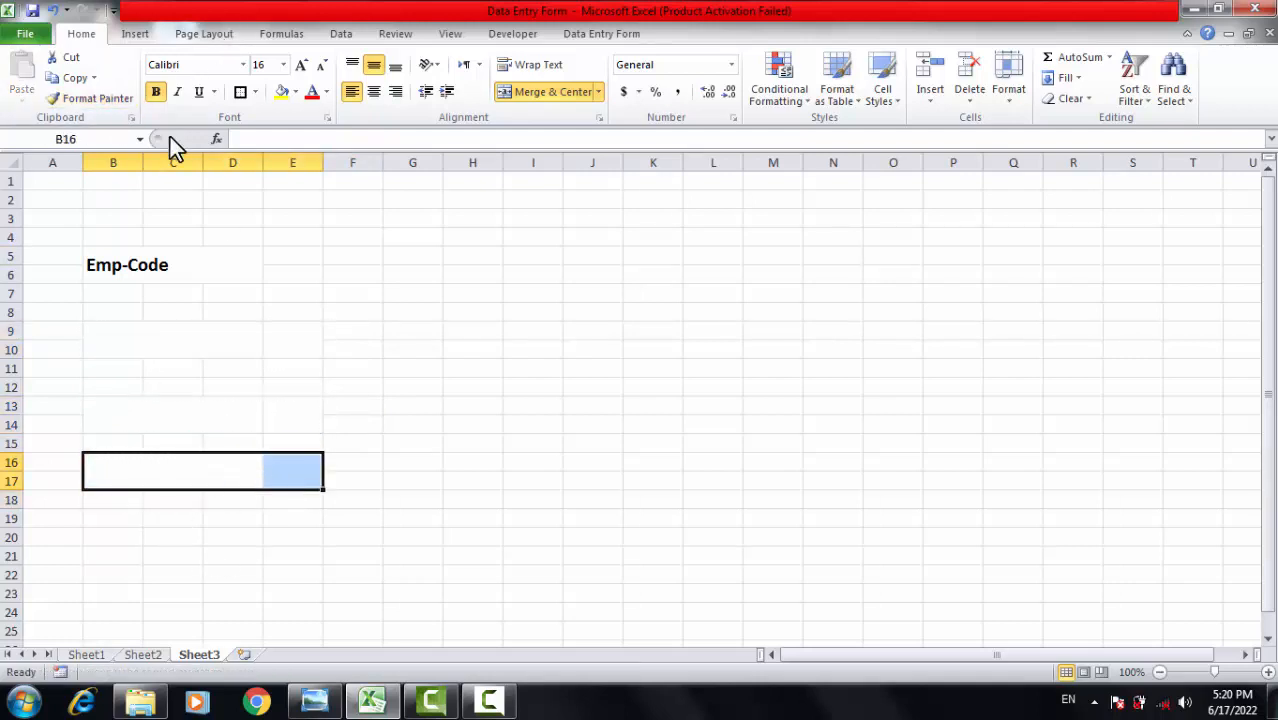
# Give B9:D10, B13:D14 and B16:D17 outline borders, and copy the format to B19:D20.
pyautogui.click(151, 343)
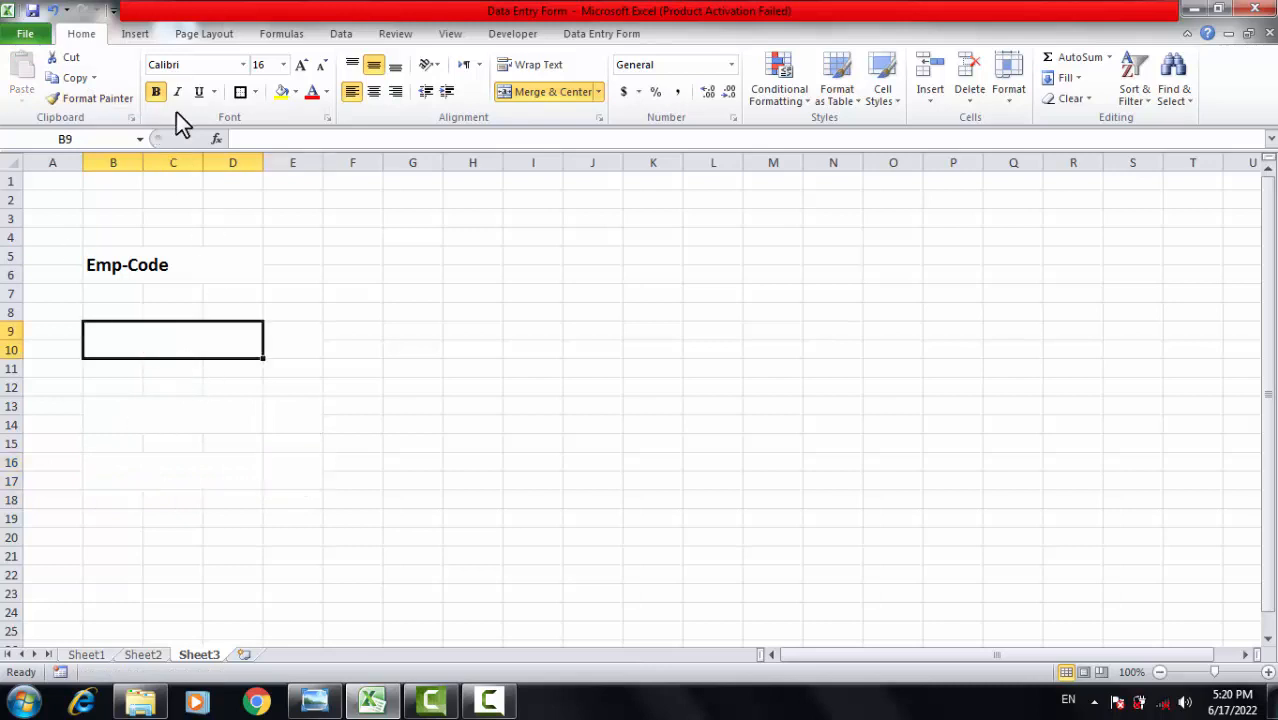
pyautogui.click(241, 93)
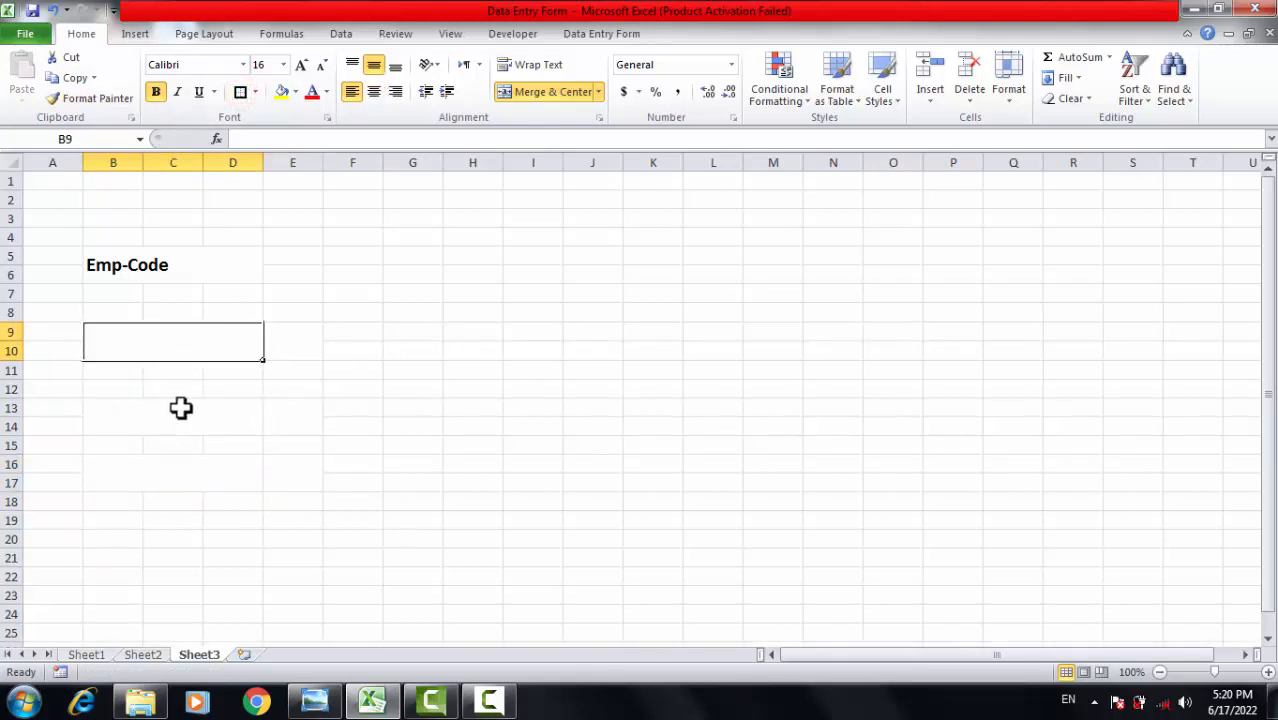
pyautogui.click(180, 407)
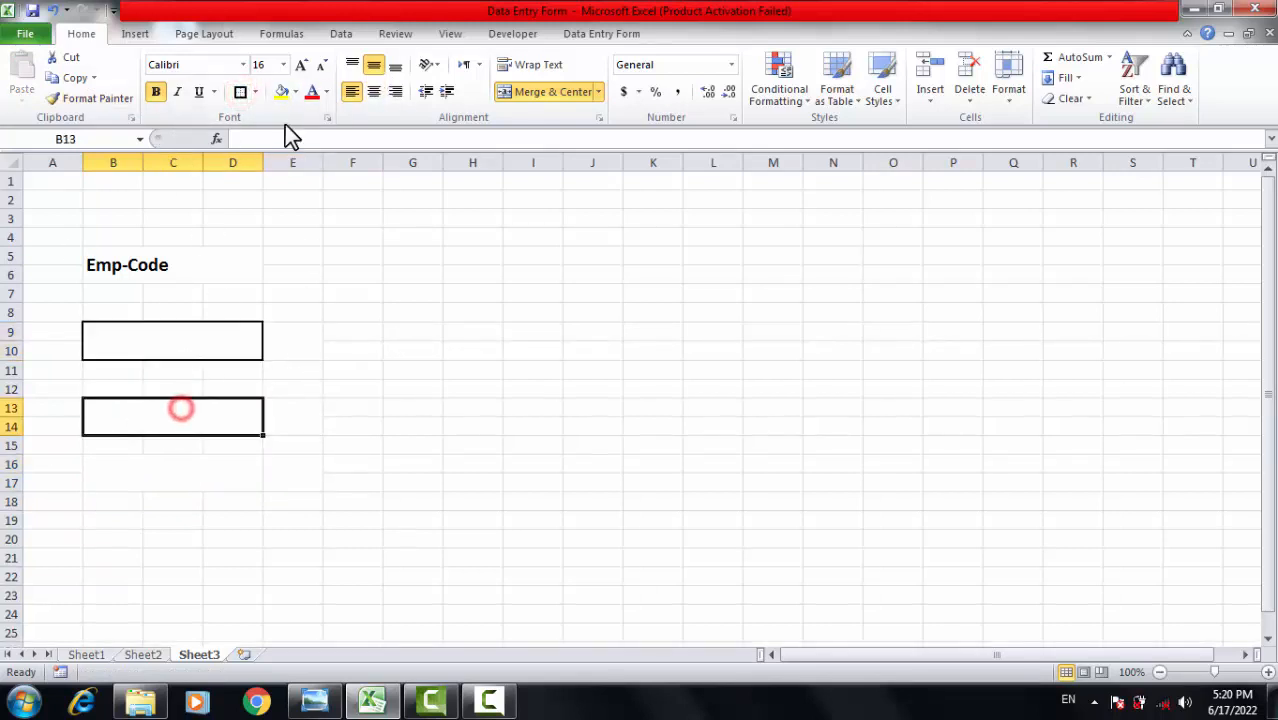
pyautogui.click(145, 485)
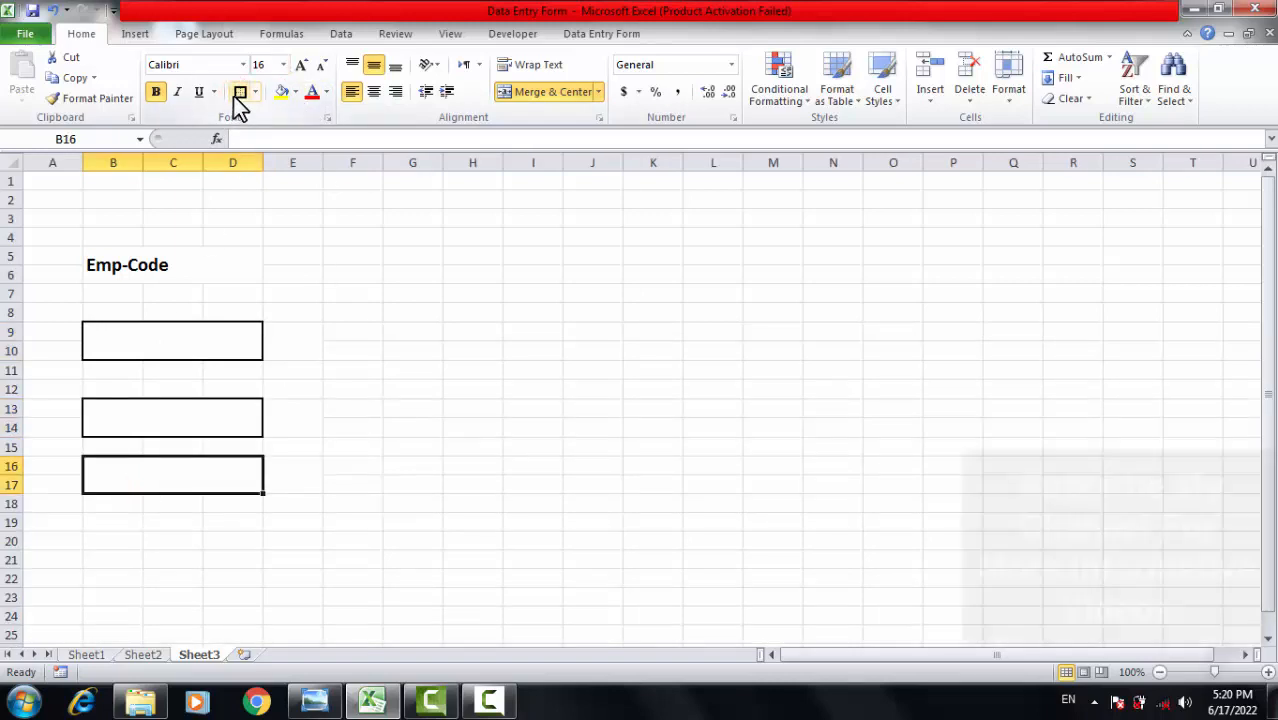
pyautogui.click(210, 563)
pyautogui.click(143, 482)
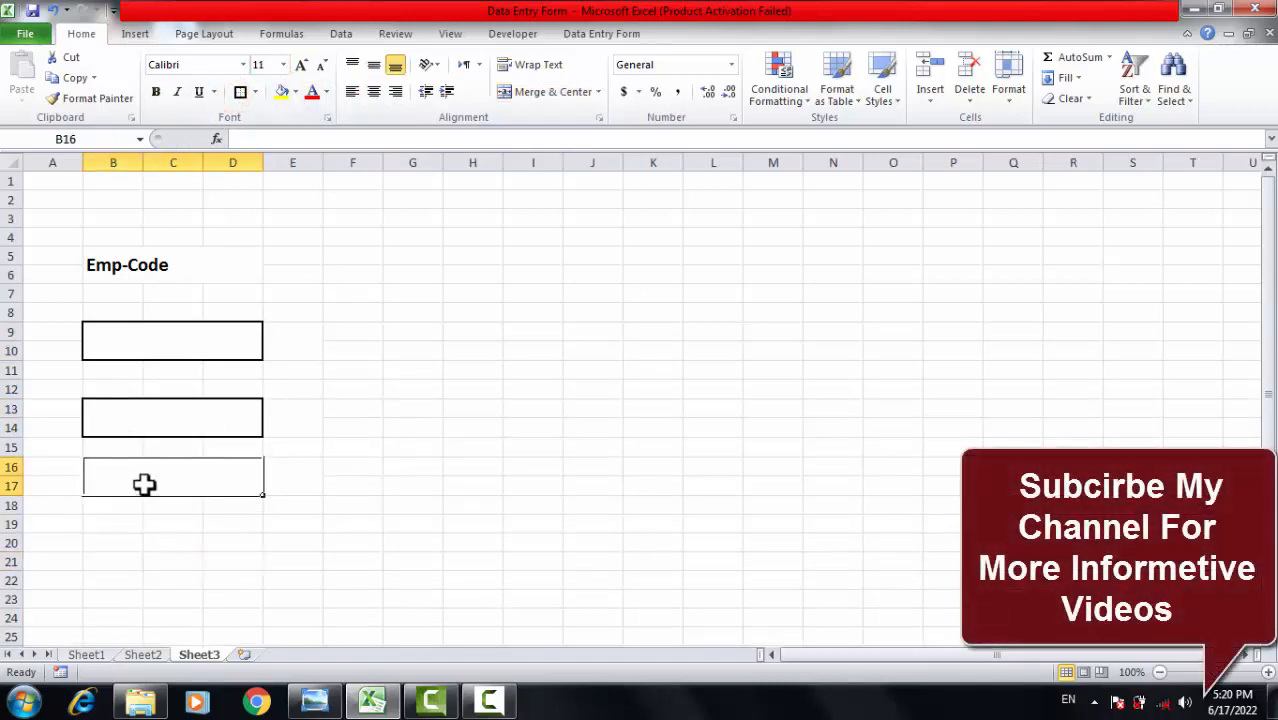
pyautogui.click(75, 100)
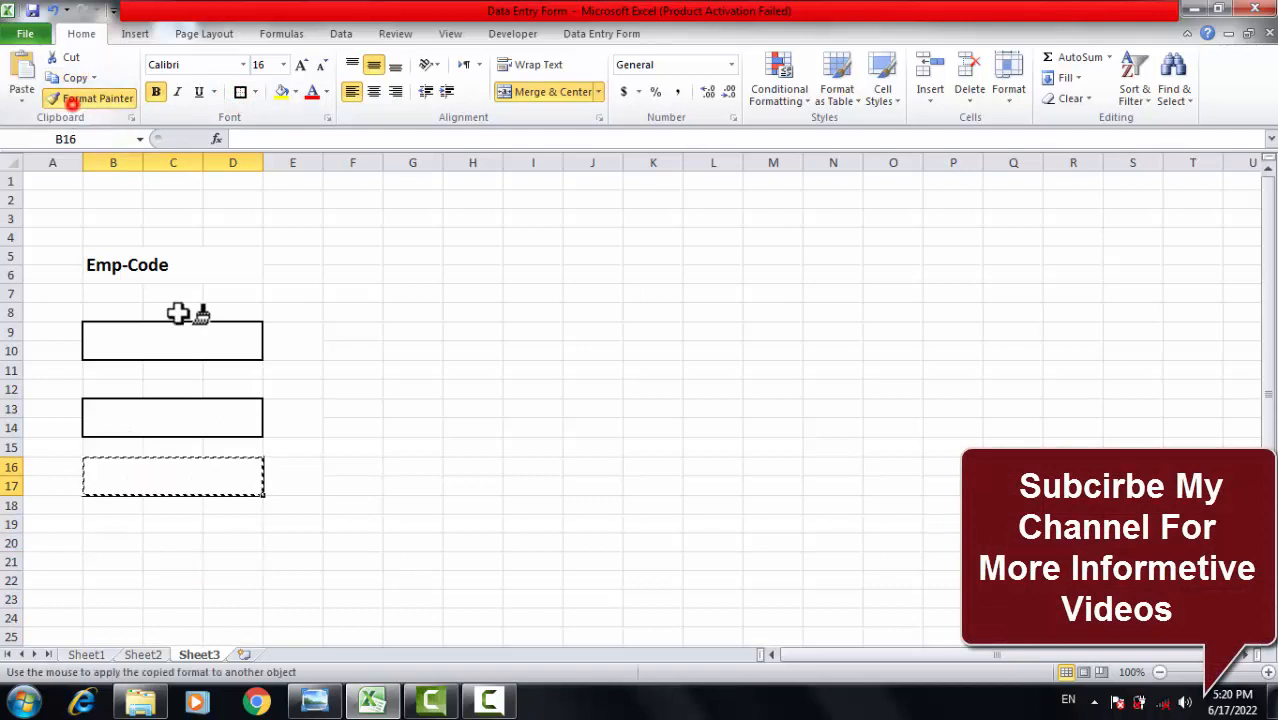
pyautogui.moveTo(90, 522)
pyautogui.mouseDown()
pyautogui.moveTo(177, 545)
pyautogui.moveTo(253, 540)
pyautogui.mouseUp()
# Copy the B19:D20 bordered box format onto B22:D23.
pyautogui.click(153, 602)
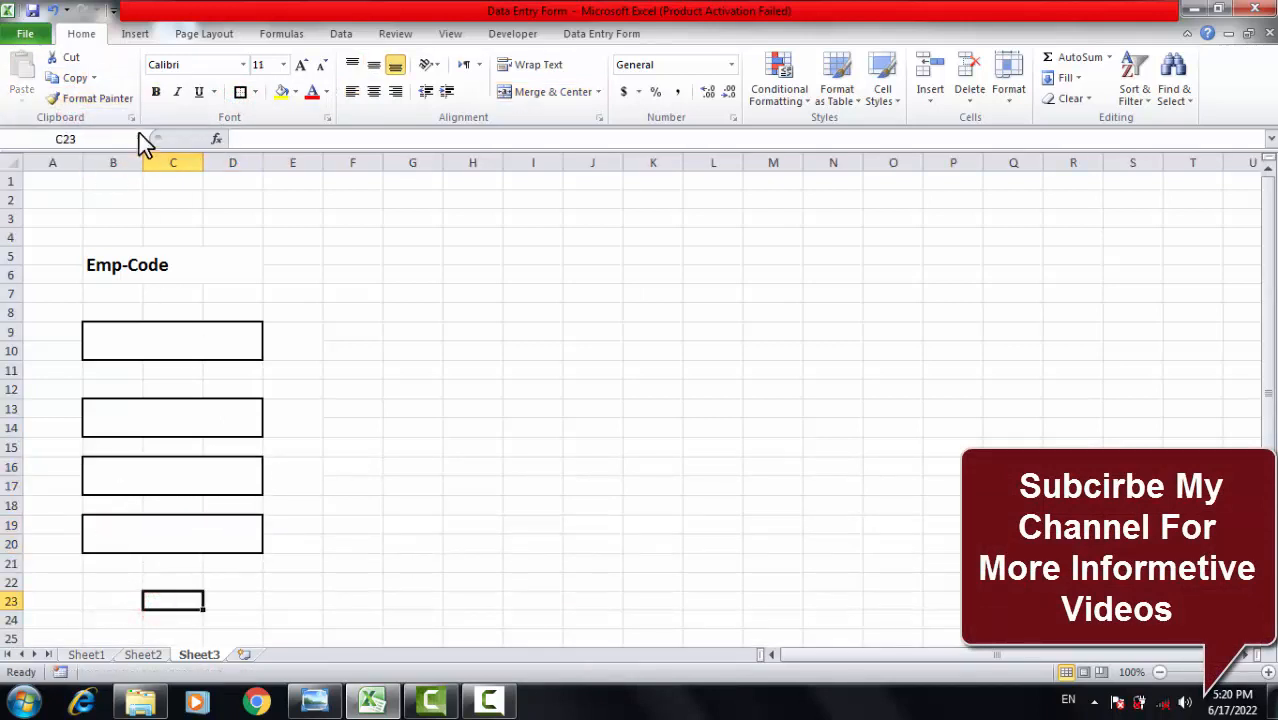
pyautogui.click(110, 100)
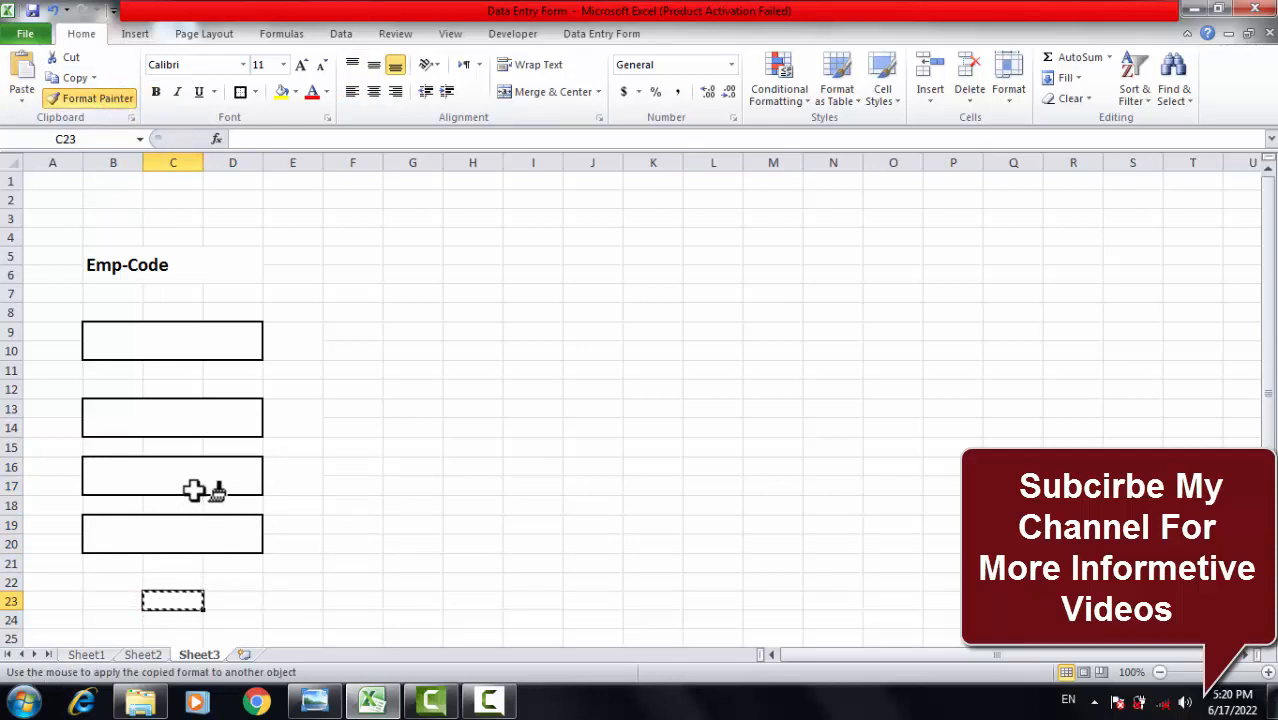
pyautogui.press('Escape')
pyautogui.click(190, 538)
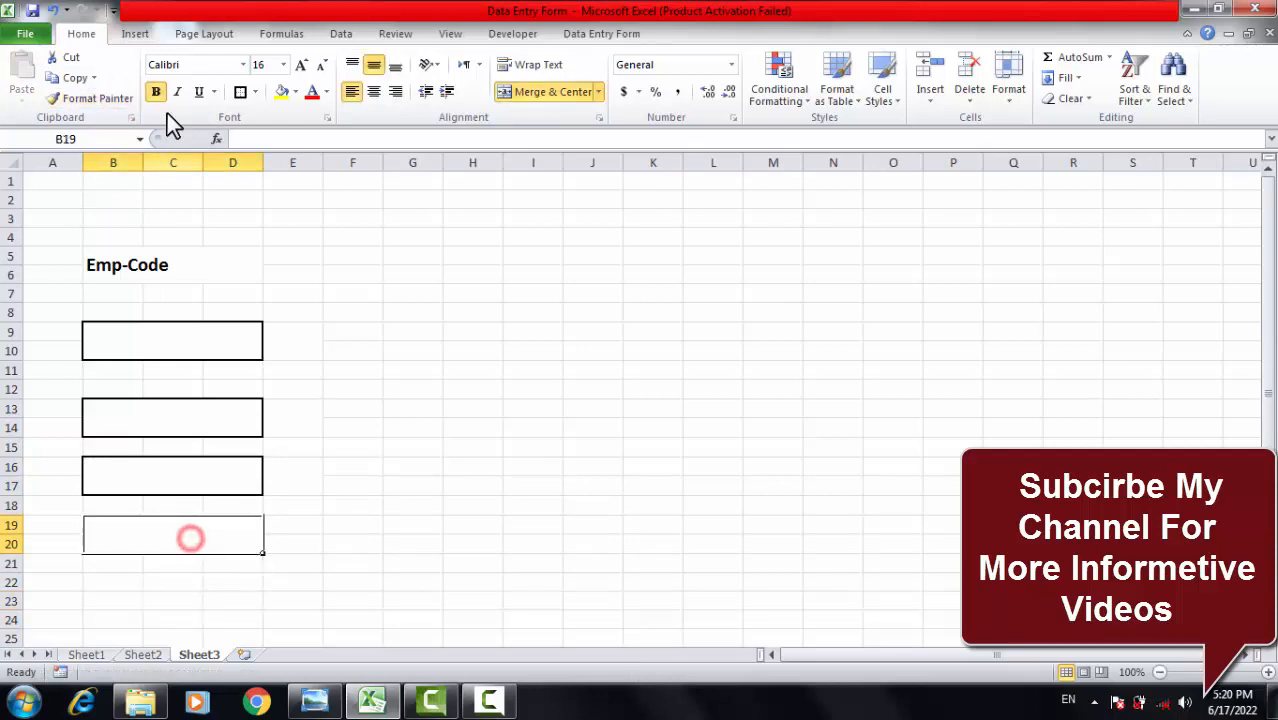
pyautogui.click(110, 98)
pyautogui.moveTo(106, 584); pyautogui.dragTo(240, 600)
# Delete row 12 to tighten the spacing between boxes.
pyautogui.click(402, 426)
pyautogui.click(472, 312)
pyautogui.click(514, 523)
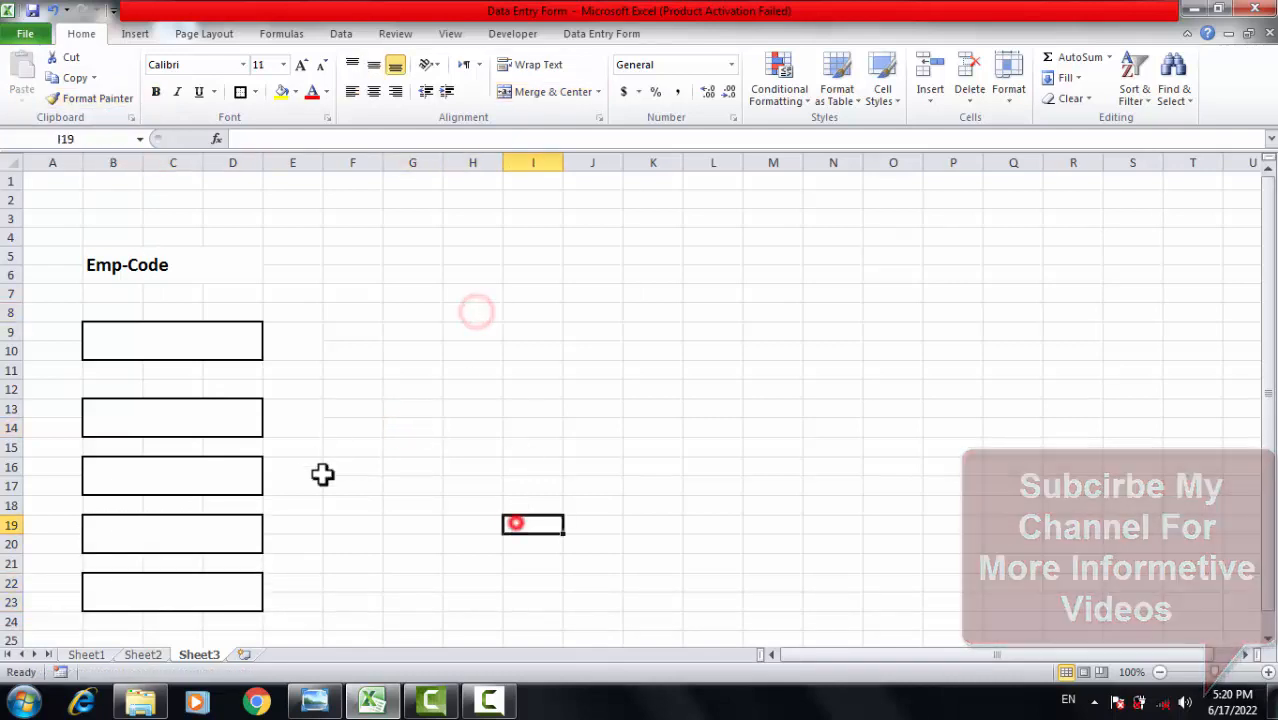
pyautogui.click(205, 343)
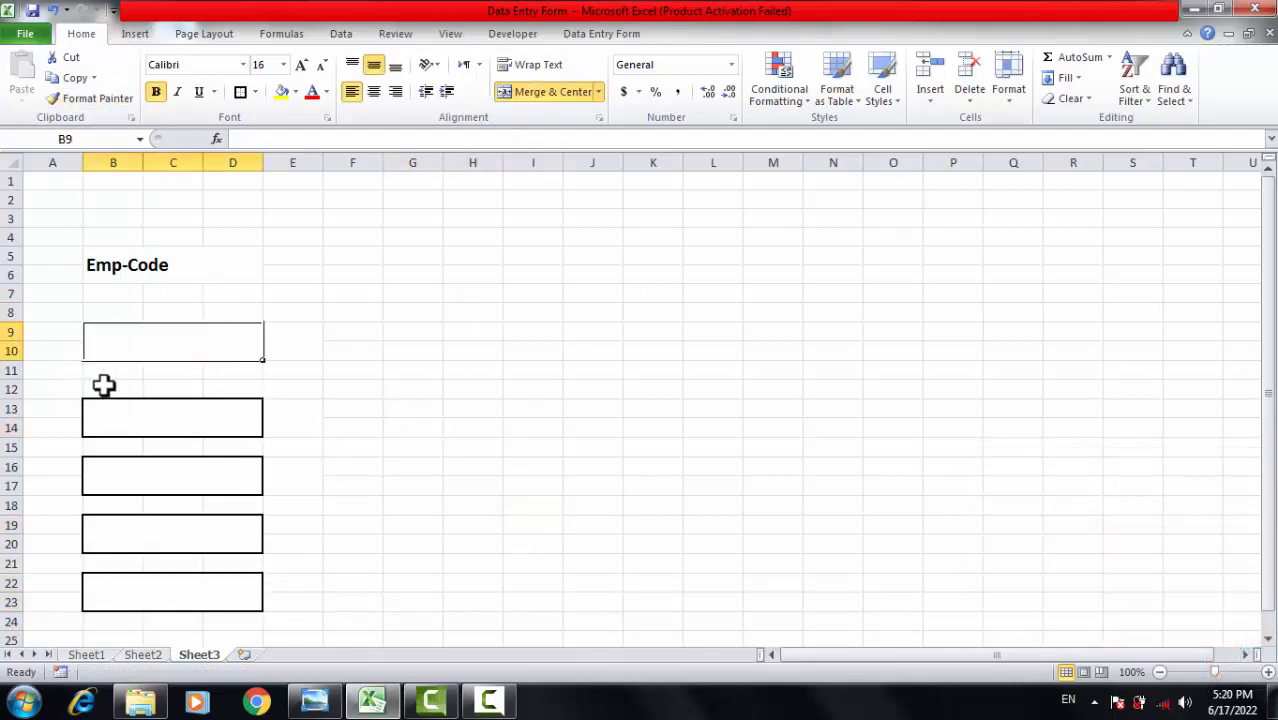
pyautogui.click(479, 430)
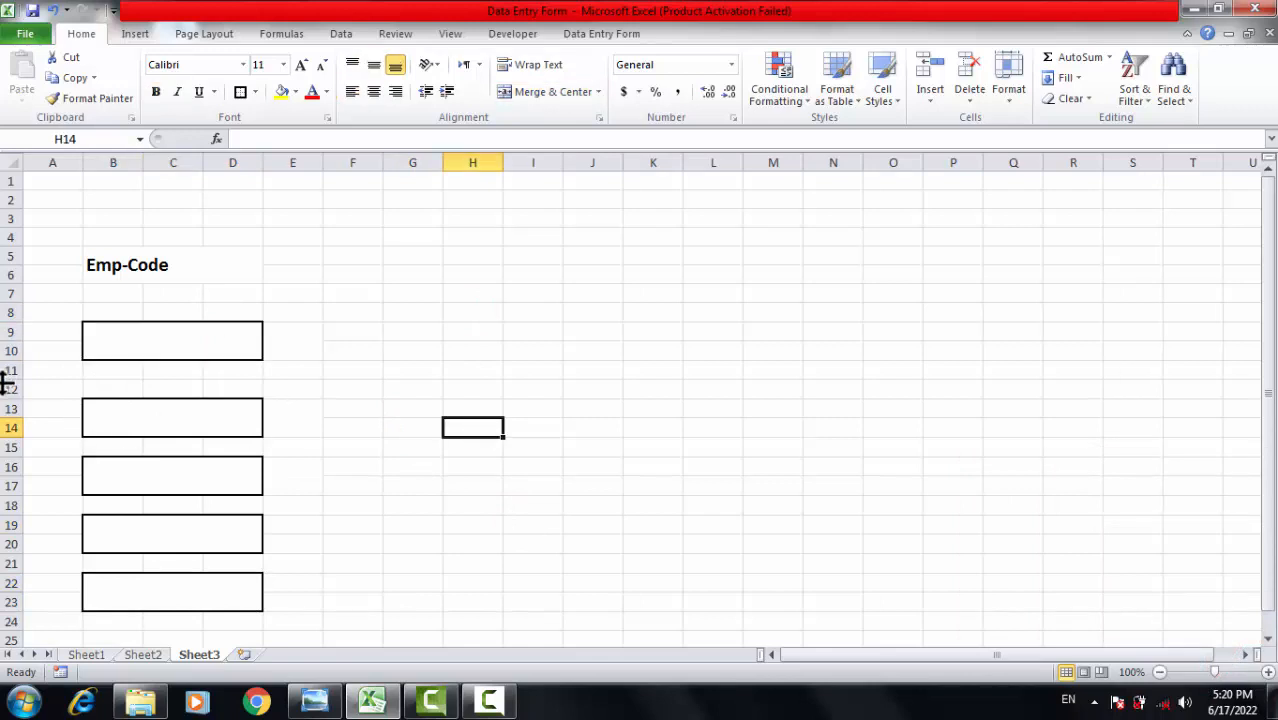
pyautogui.rightClick(5, 389)
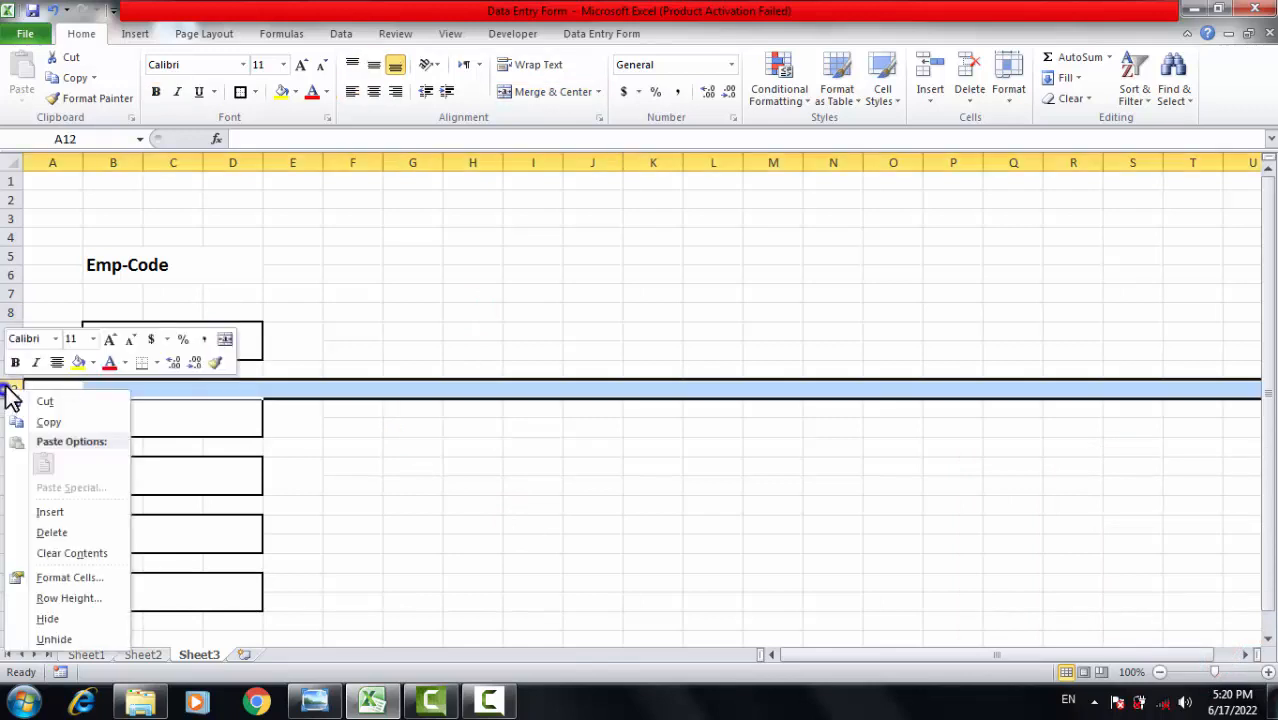
pyautogui.click(93, 529)
# Delete blank row 8 so the first box moves up directly below Emp-Code.
pyautogui.click(342, 488)
pyautogui.click(399, 412)
pyautogui.click(186, 322)
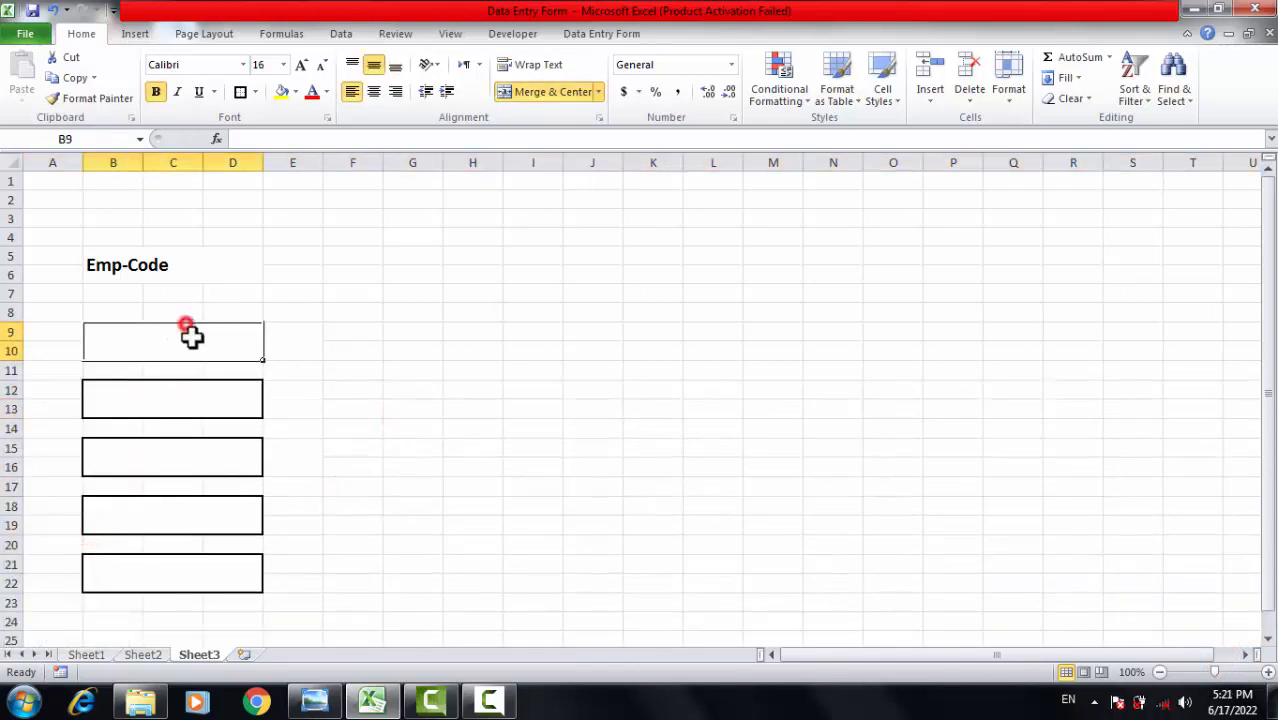
pyautogui.click(314, 318)
pyautogui.click(155, 345)
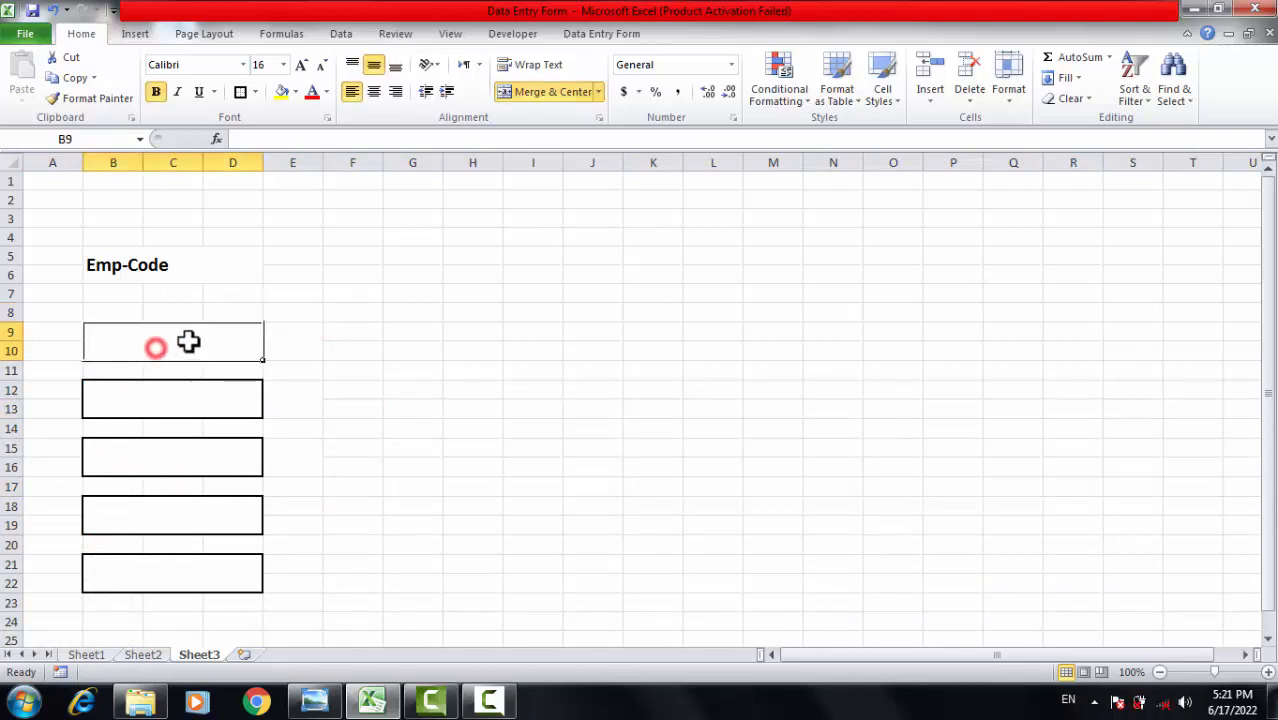
pyautogui.rightClick(5, 314)
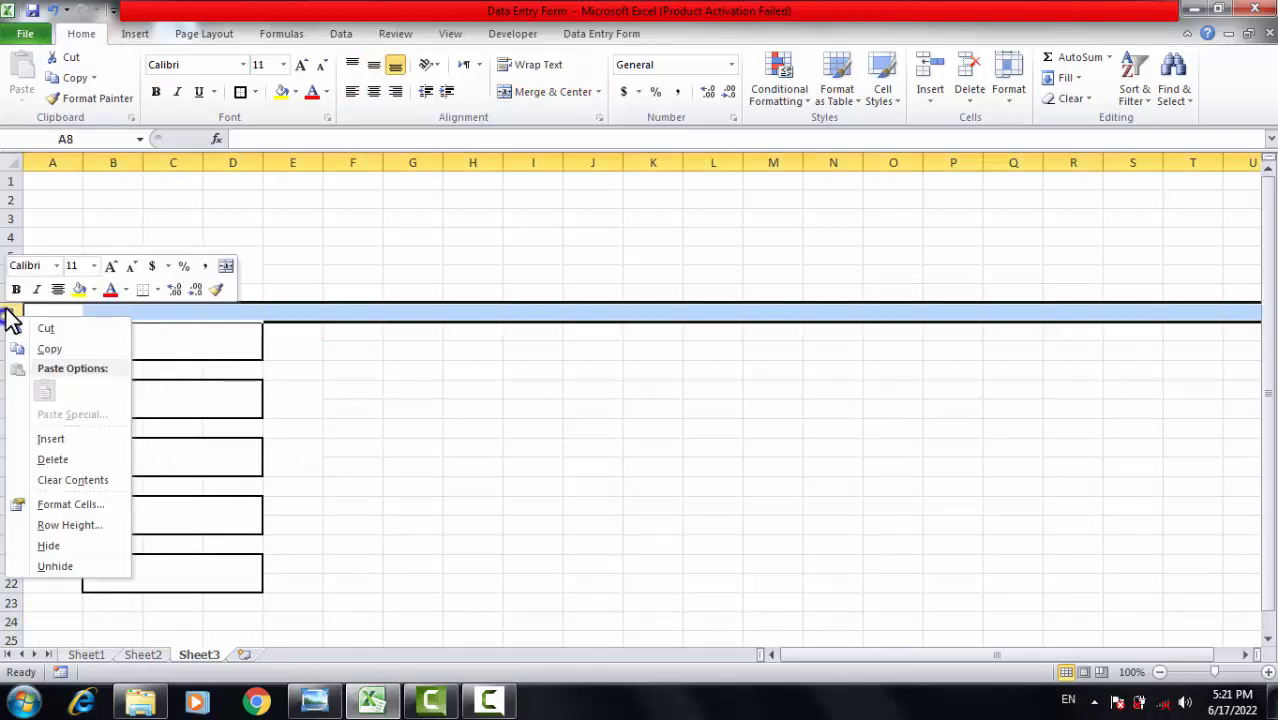
pyautogui.click(49, 462)
pyautogui.click(434, 406)
pyautogui.moveTo(474, 372); pyautogui.dragTo(530, 372)
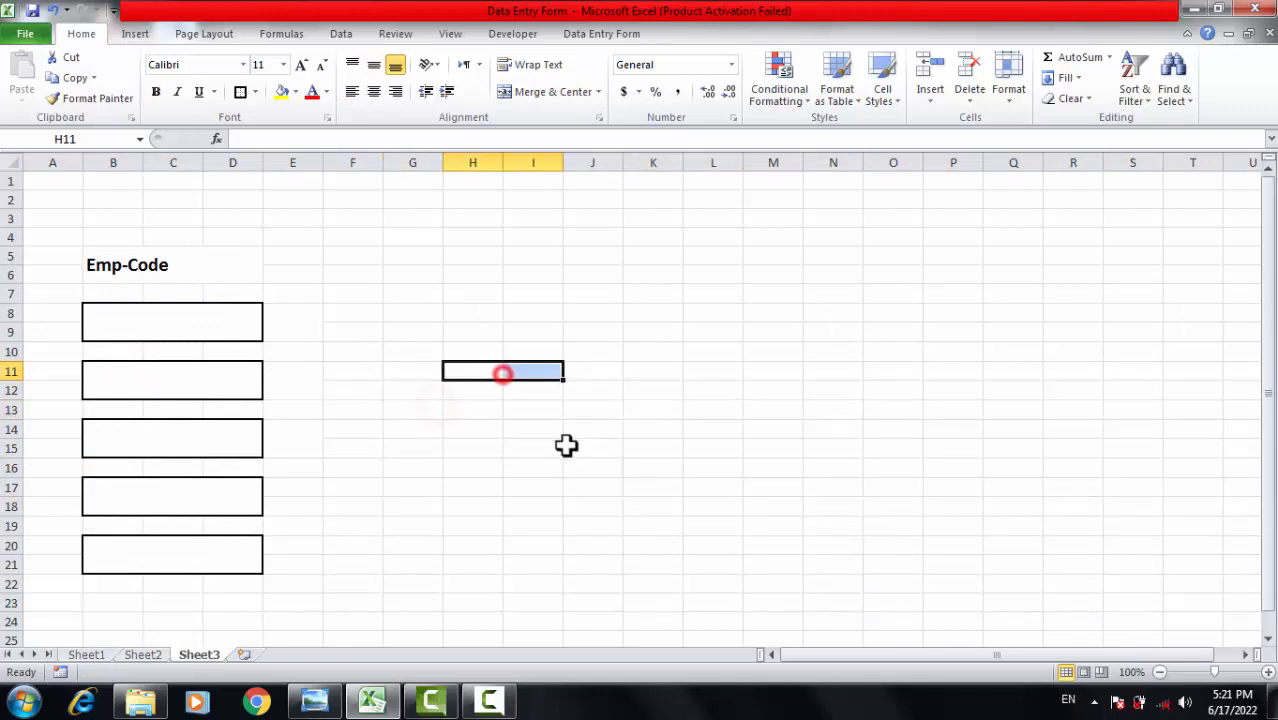
pyautogui.click(568, 445)
pyautogui.click(153, 324)
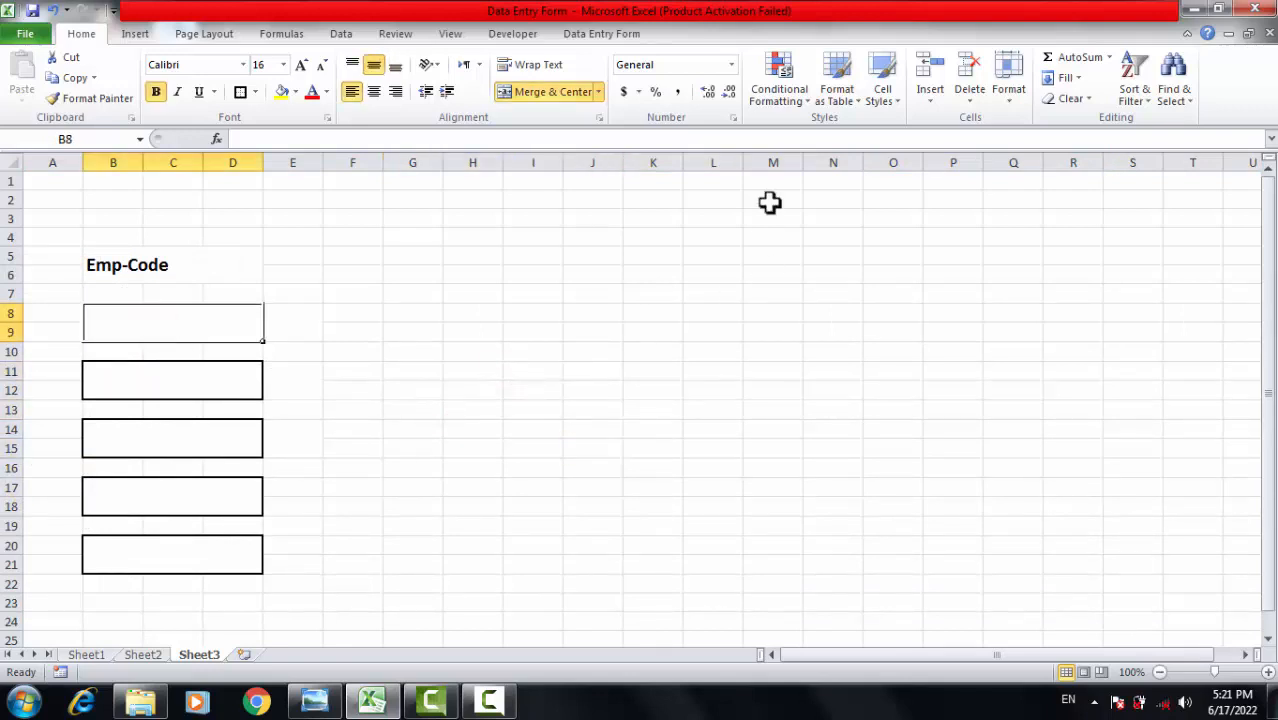
# Label the first two boxes Name and Father Name.
pyautogui.write('Name')
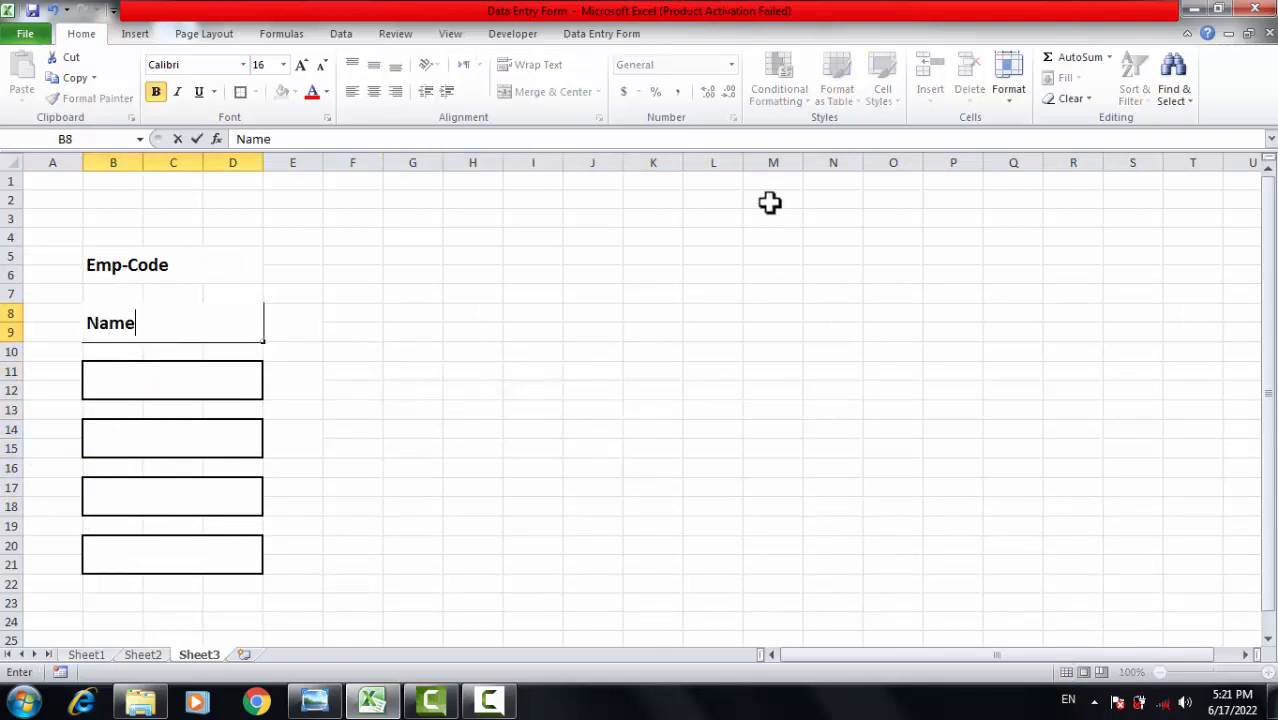
pyautogui.press('Return')
pyautogui.press('Return')
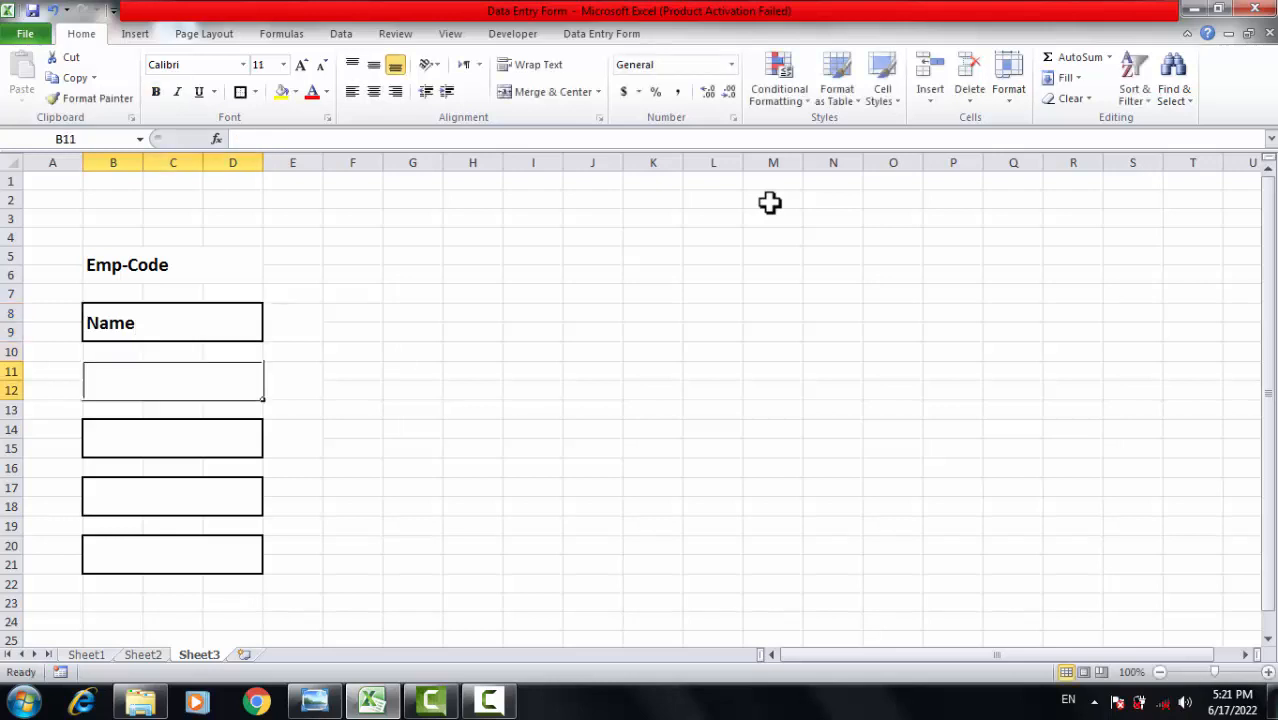
pyautogui.write('f')
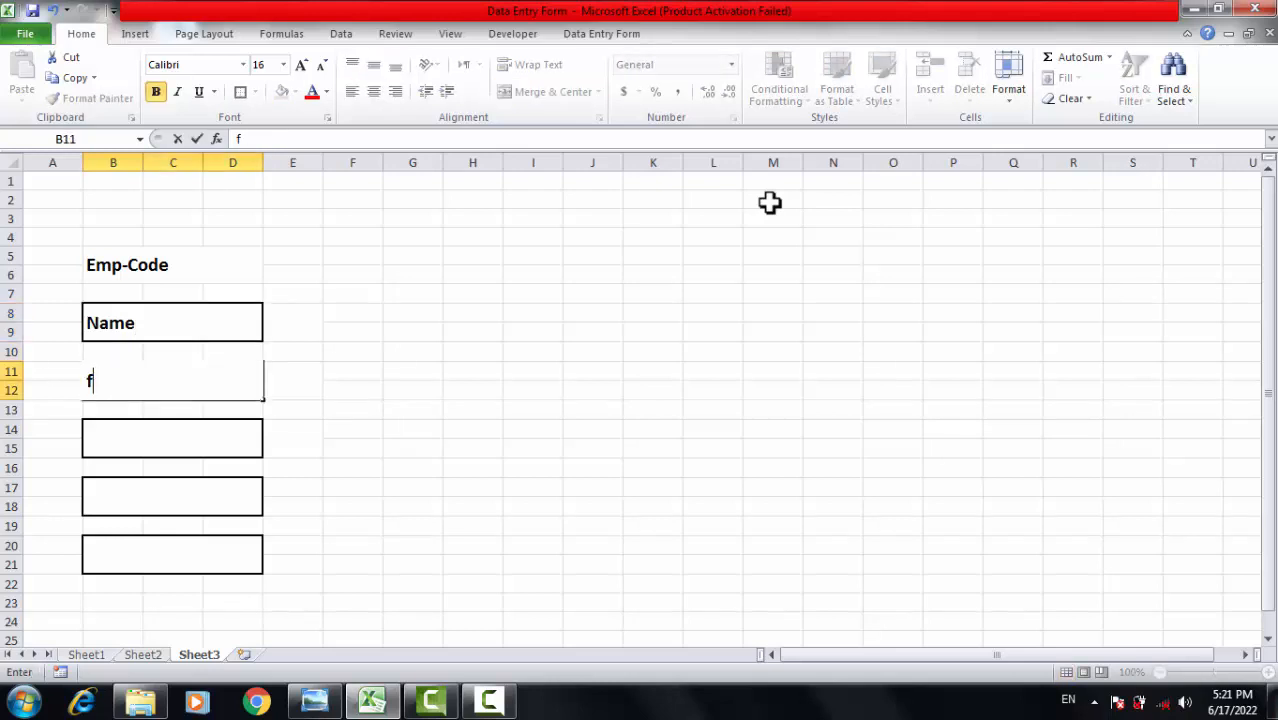
pyautogui.write('Fath')
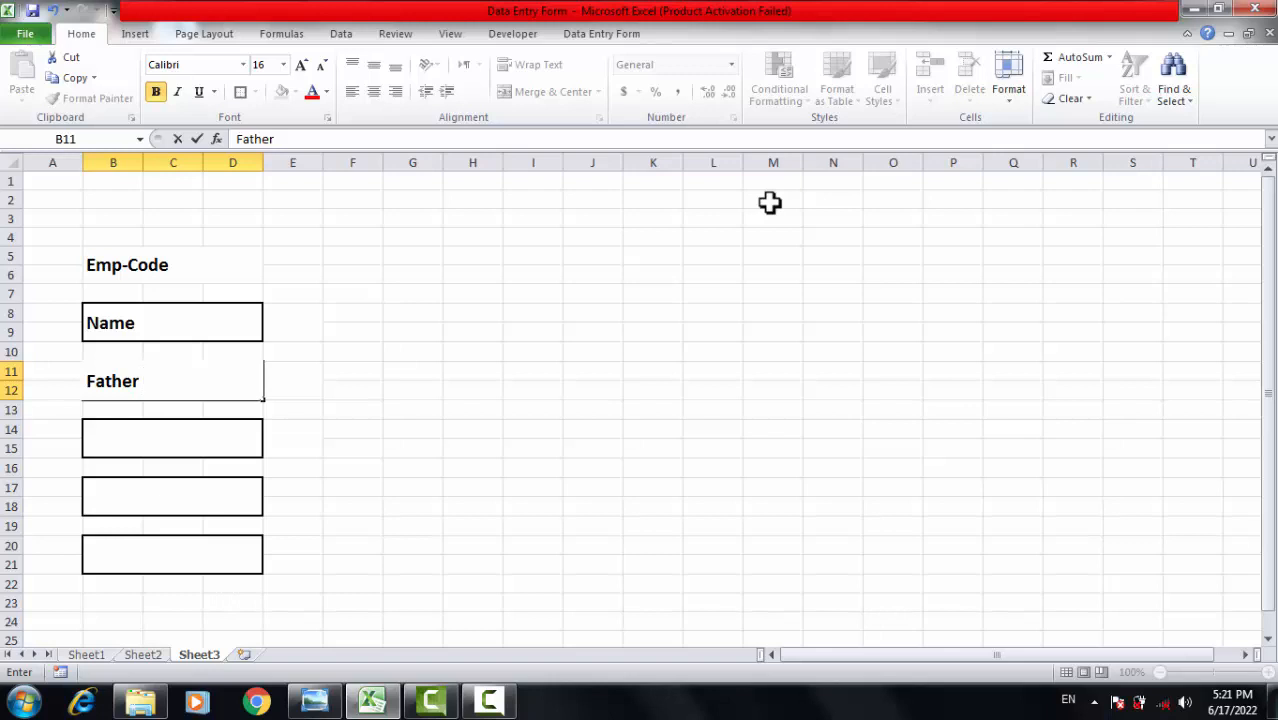
pyautogui.write('er')
pyautogui.press('Return')
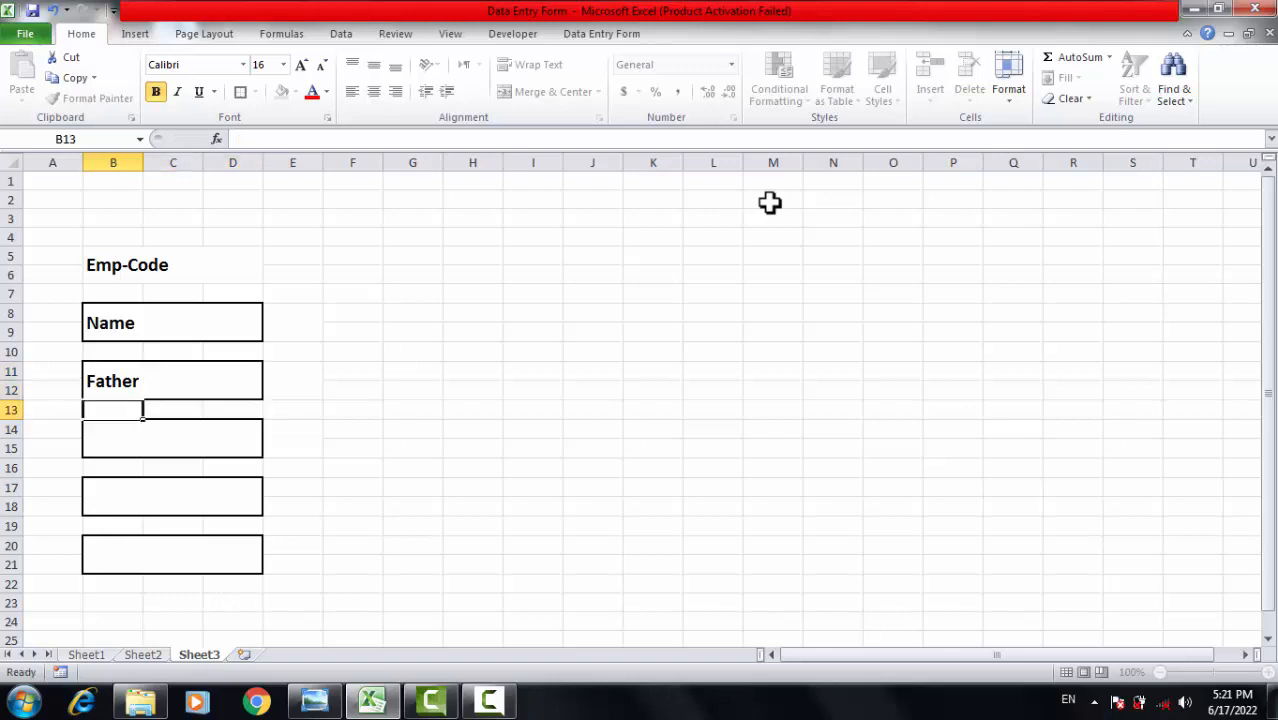
pyautogui.press('Return')
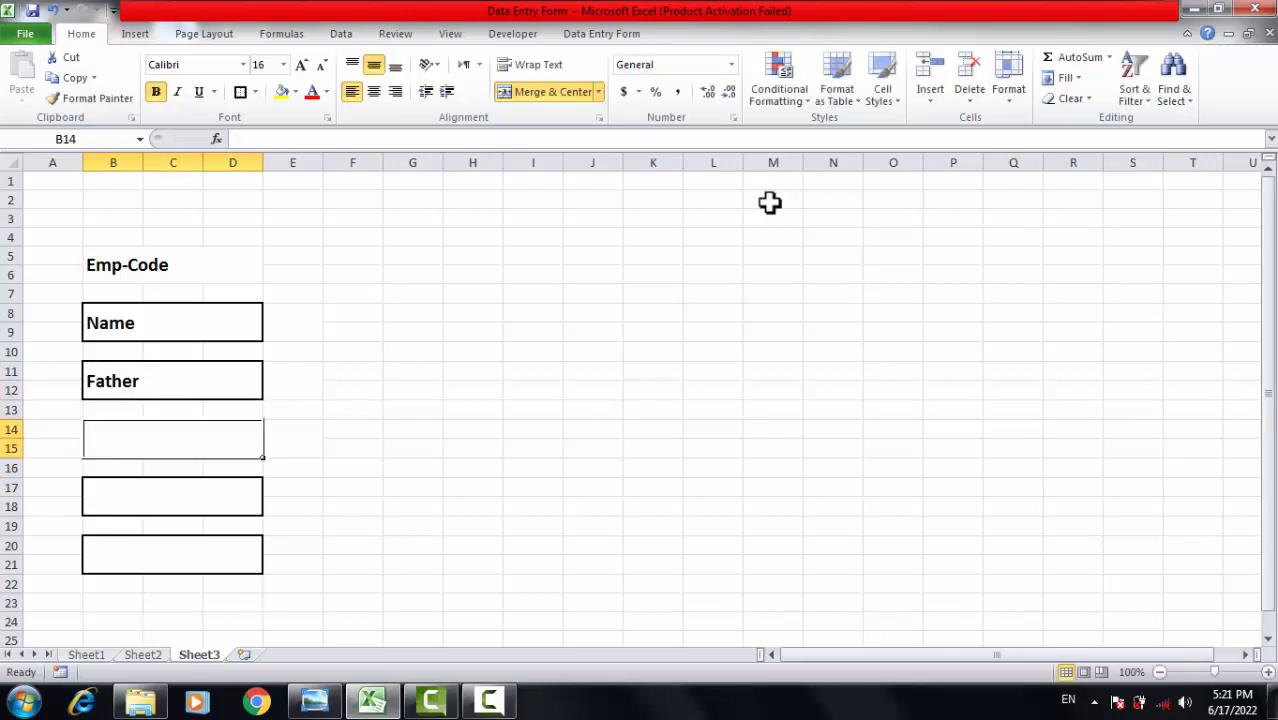
pyautogui.press('Up')
pyautogui.press('Up')
pyautogui.press('F2')
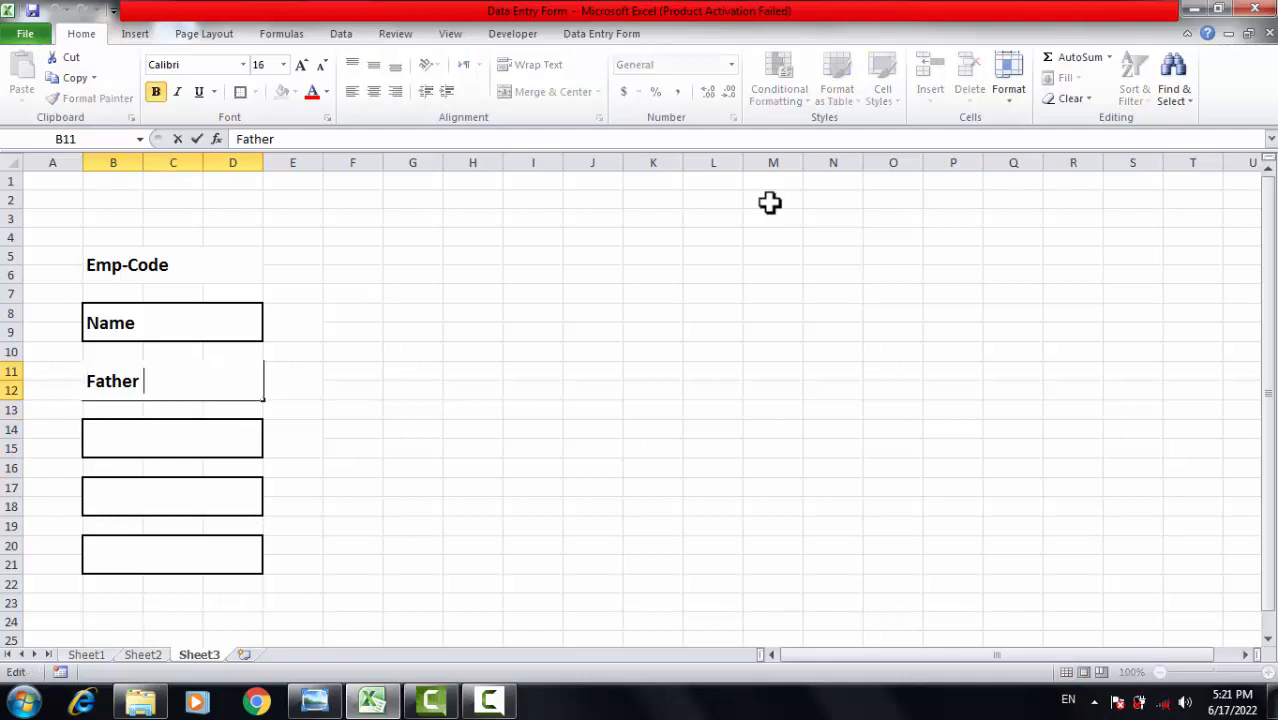
pyautogui.write('a')
pyautogui.press('BackSpace')
pyautogui.write('na')
pyautogui.press('BackSpace')
pyautogui.press('BackSpace')
pyautogui.write('Name')
pyautogui.press('Return')
pyautogui.press('Return')
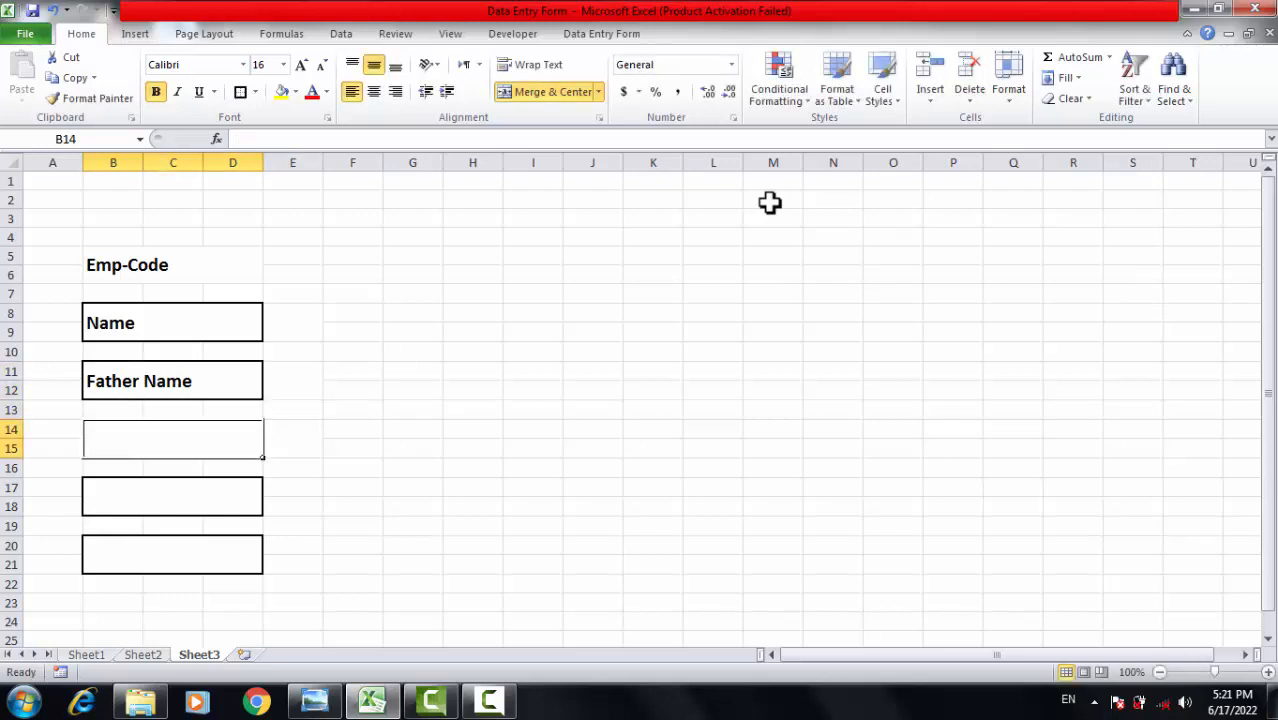
# Label the next three boxes Adress, Department and Desig.
pyautogui.write('ad')
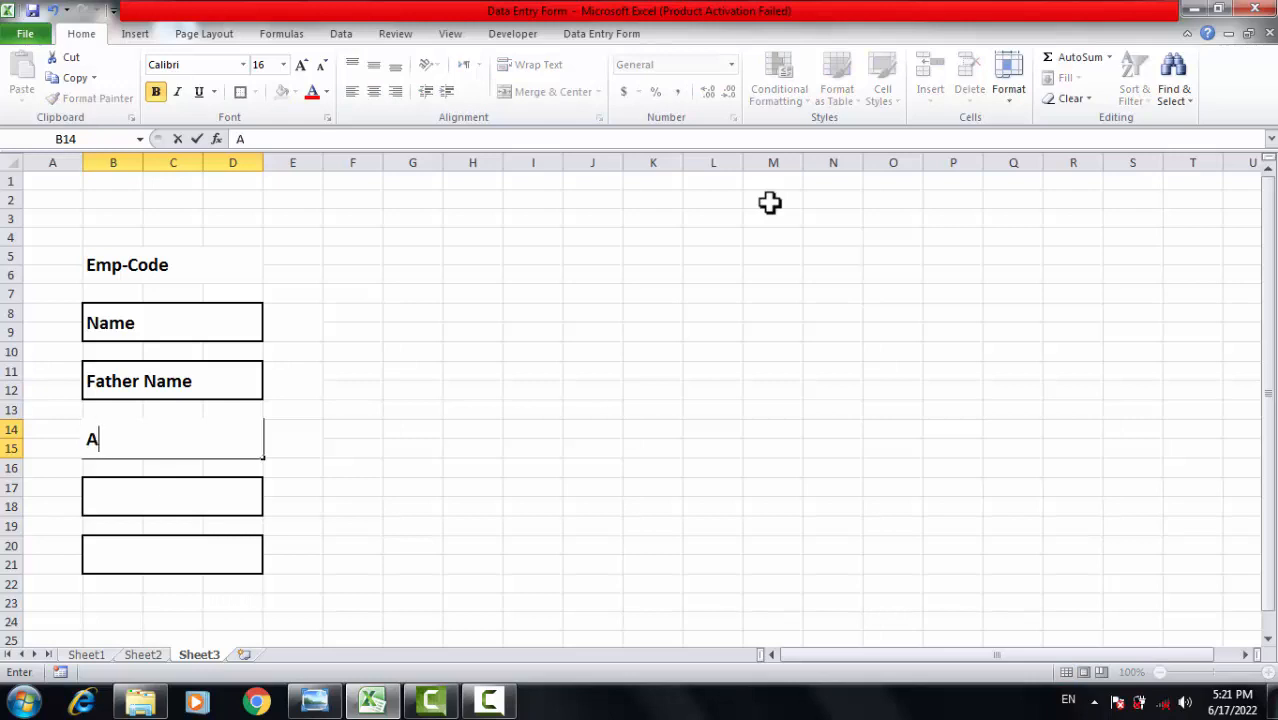
pyautogui.write('re')
pyautogui.press('Return')
pyautogui.press('Return')
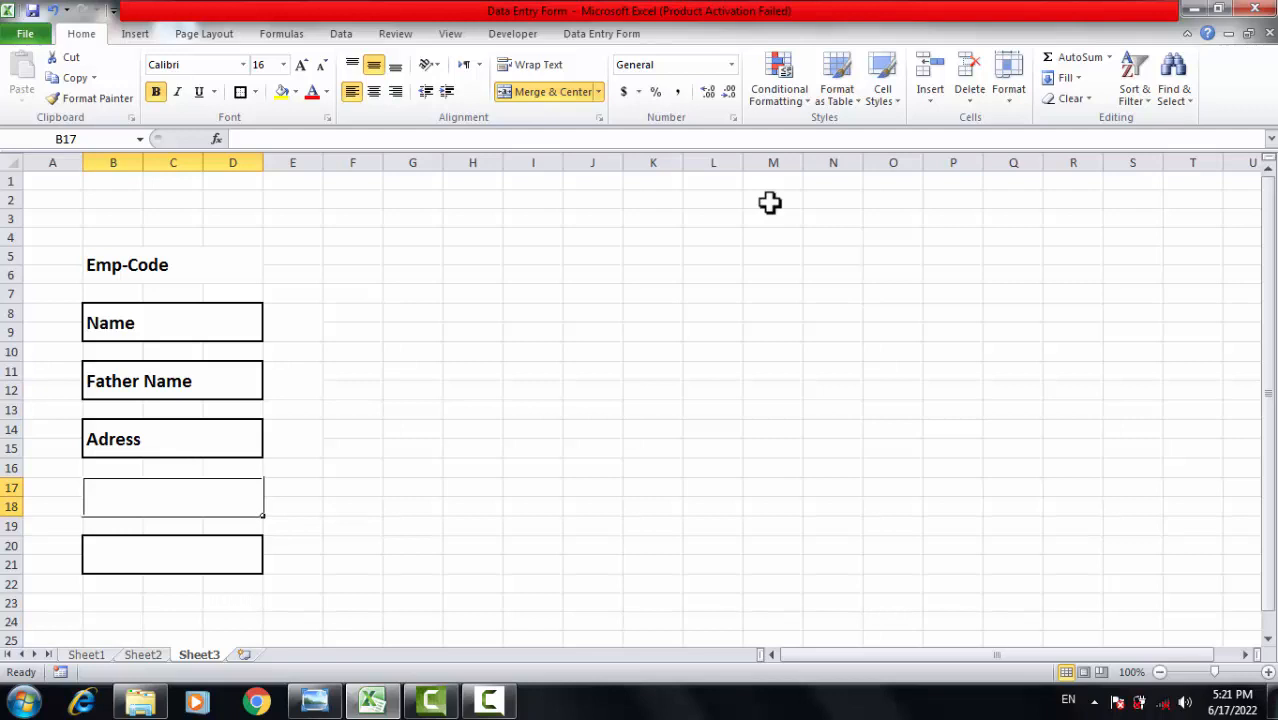
pyautogui.write('D')
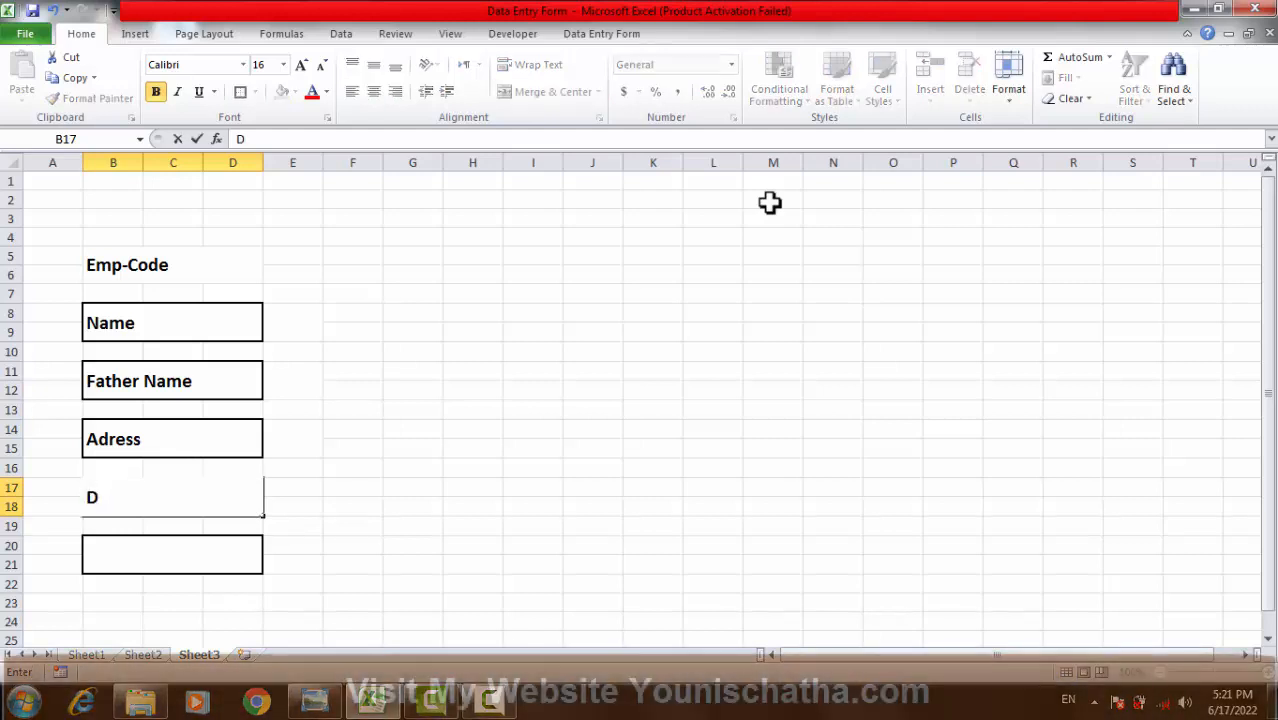
pyautogui.write('epar')
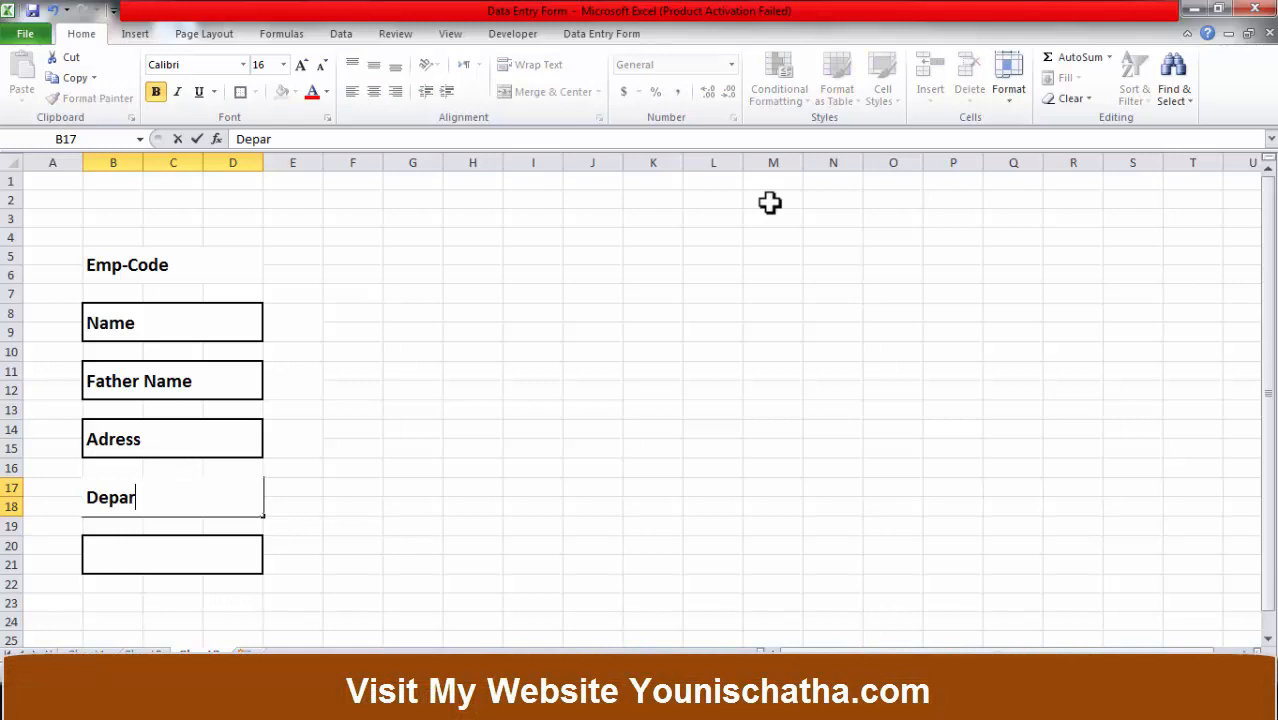
pyautogui.write('tm')
pyautogui.press('Return')
pyautogui.press('Return')
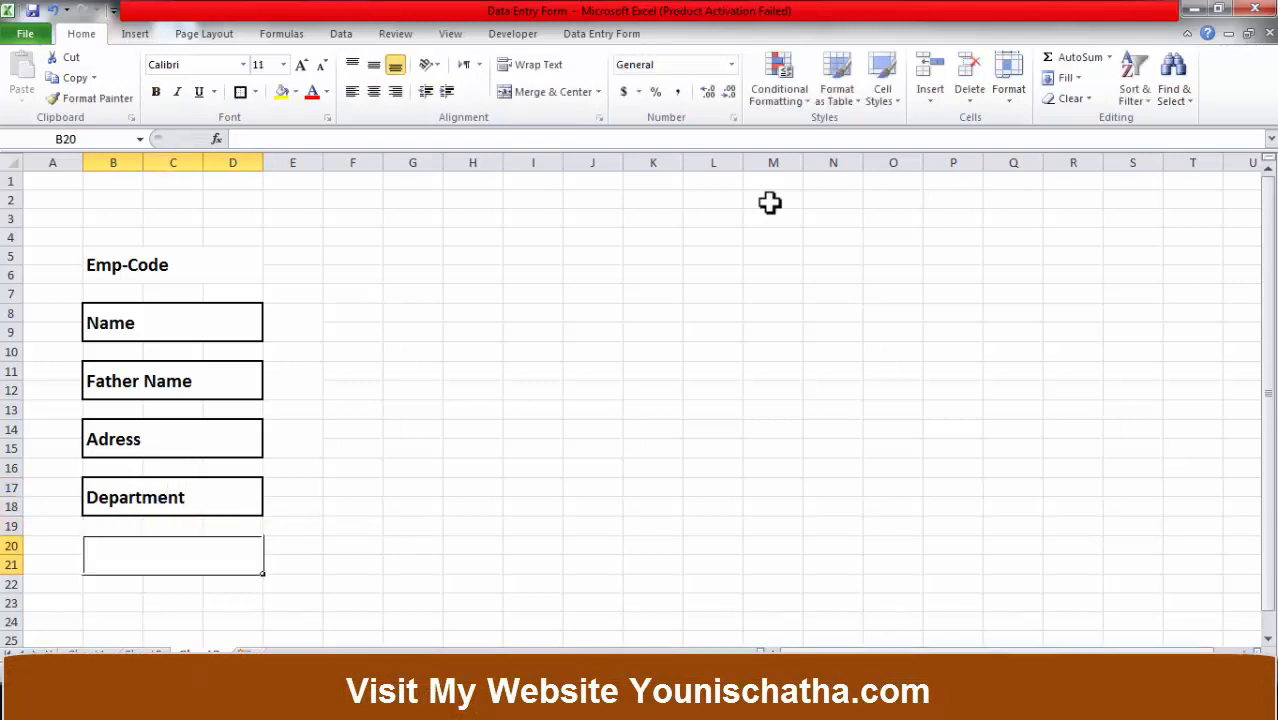
pyautogui.write('Desig')
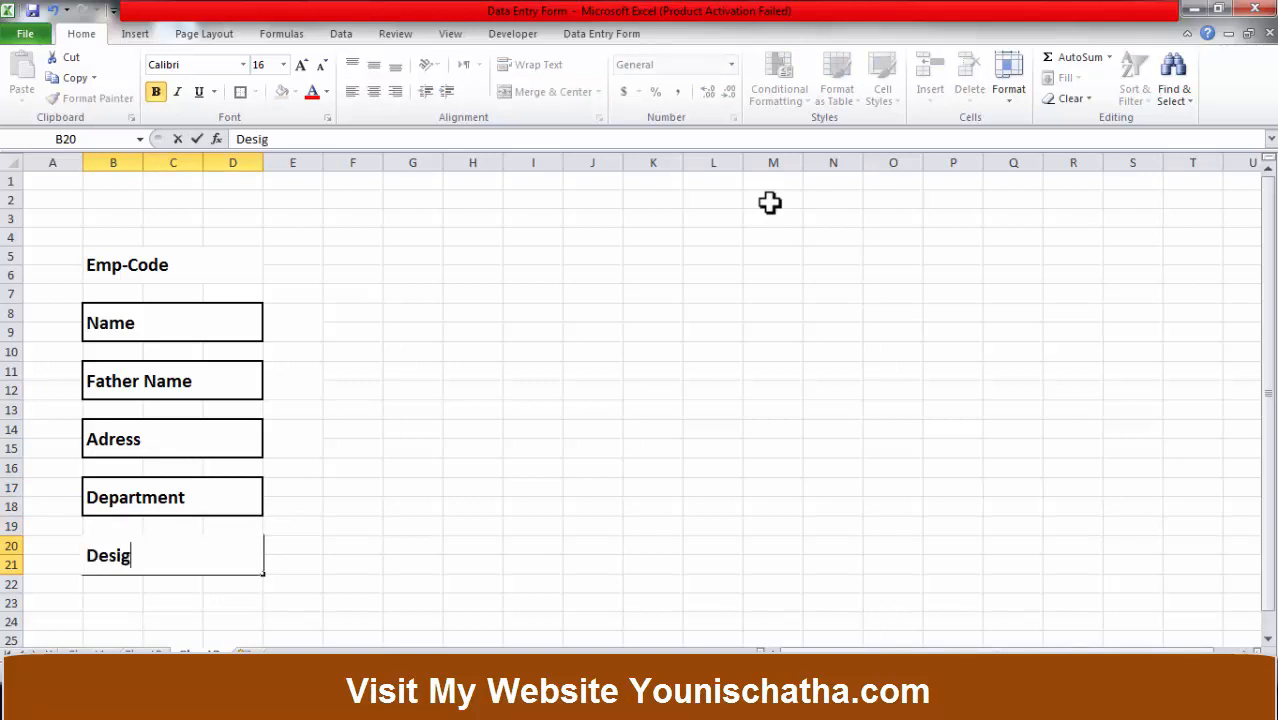
pyautogui.click(590, 365)
pyautogui.click(442, 537)
pyautogui.click(392, 387)
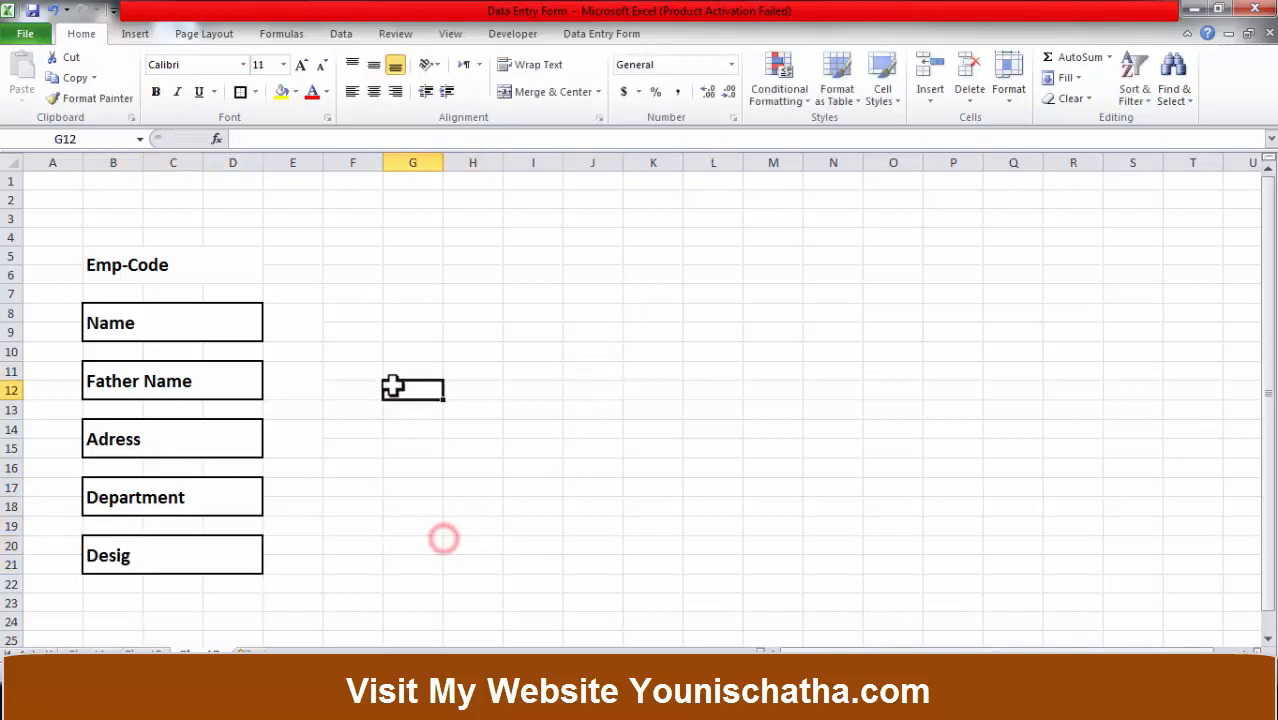
pyautogui.click(533, 308)
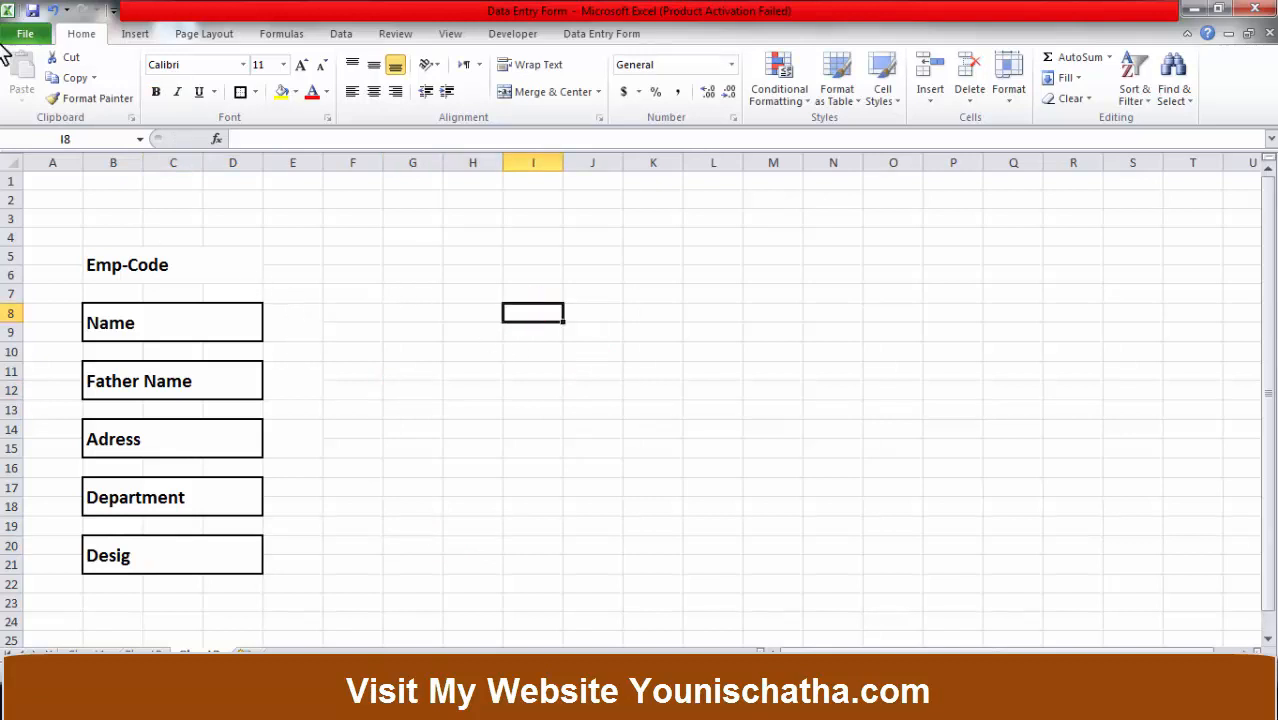
# Draw an ActiveX Text Box across F8:I9 beside the Name label.
pyautogui.click(513, 34)
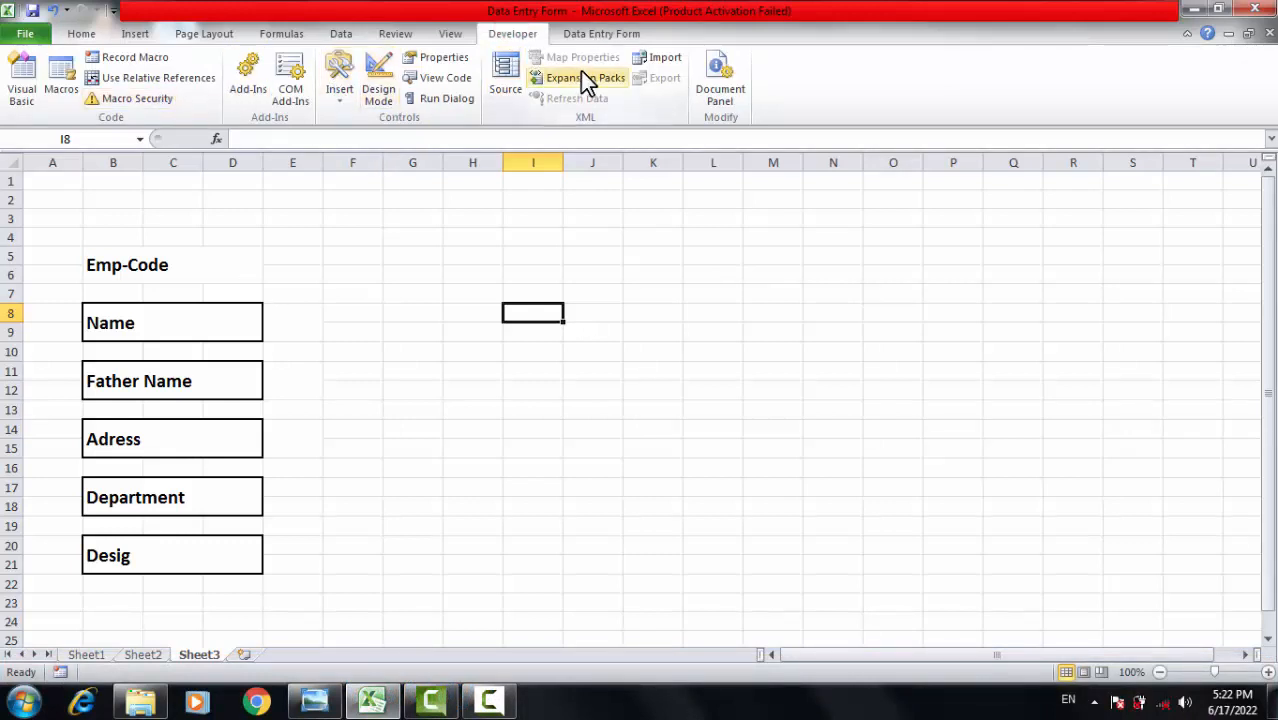
pyautogui.click(338, 105)
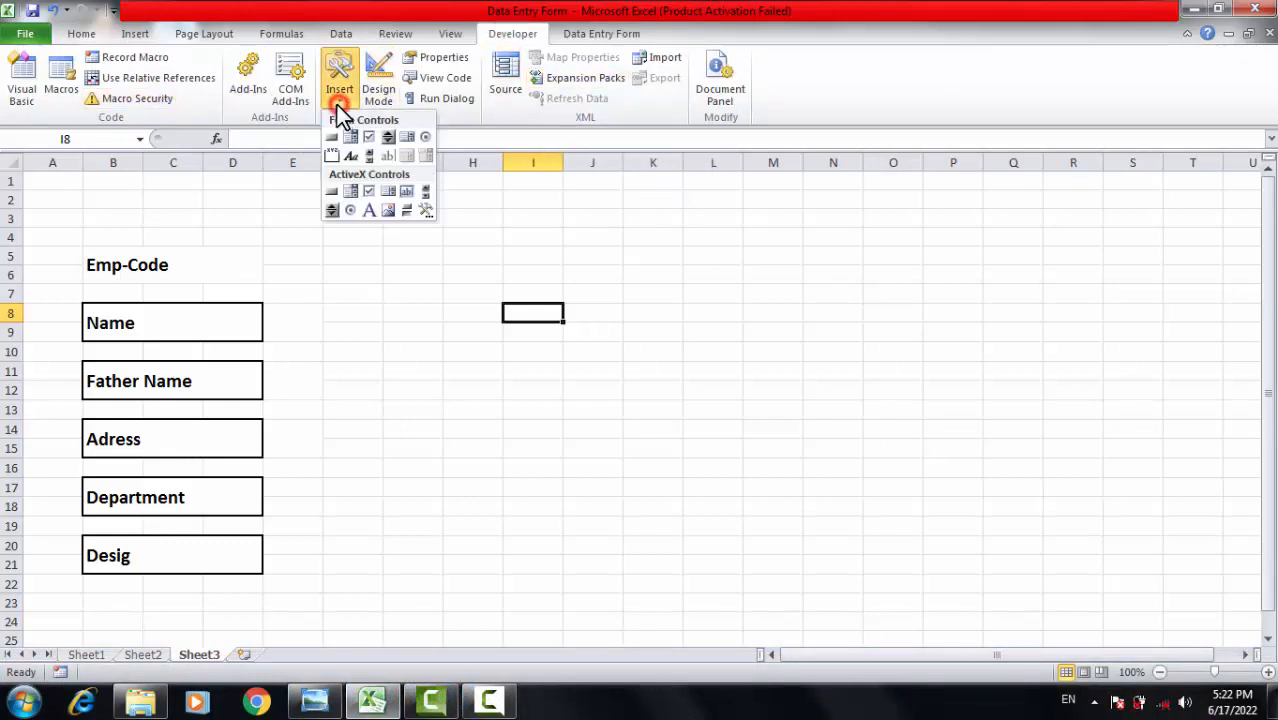
pyautogui.click(405, 192)
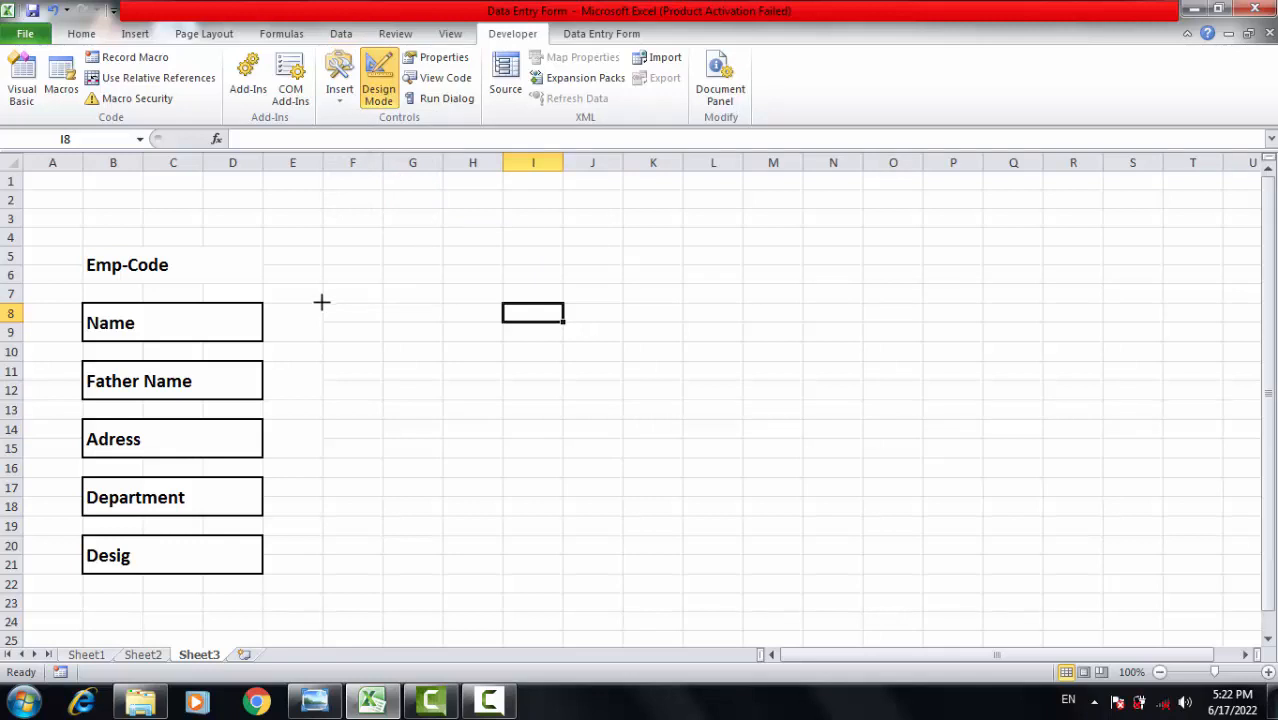
pyautogui.moveTo(322, 301)
pyautogui.mouseDown()
pyautogui.moveTo(328, 347)
pyautogui.moveTo(566, 343)
pyautogui.mouseUp()
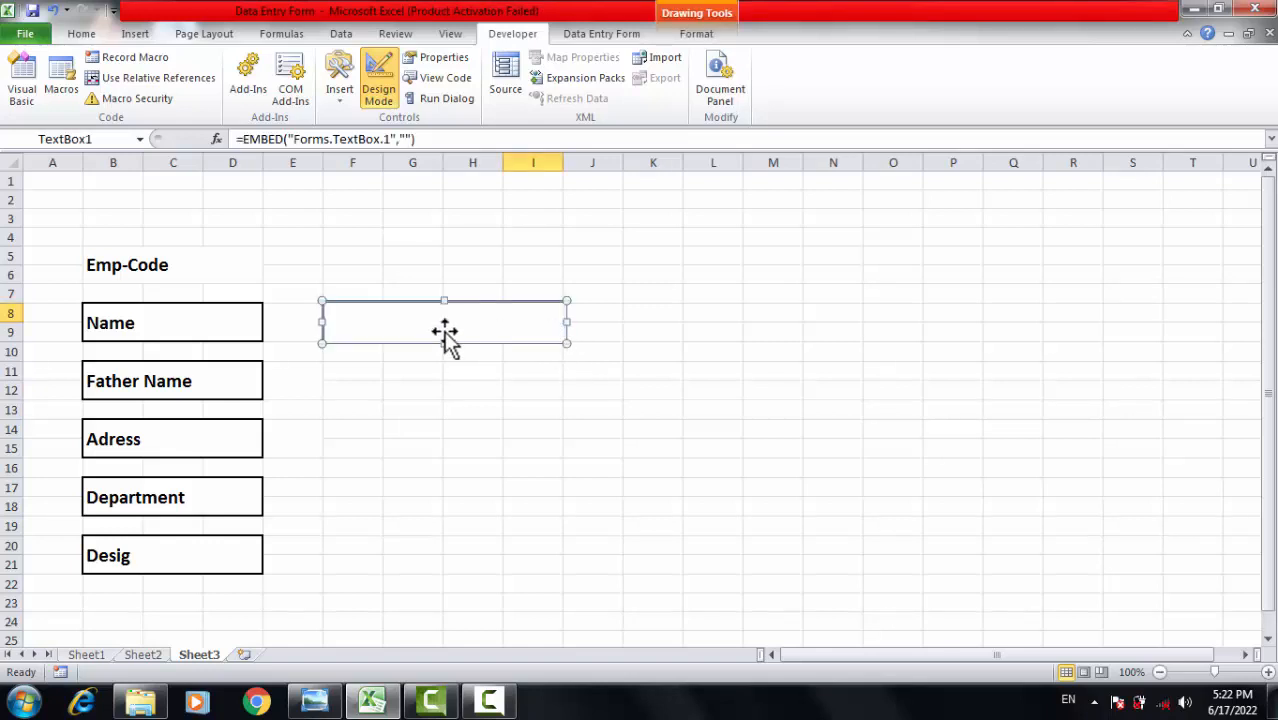
# Paste four copies of the text box and place them beside Father Name, Adress, Department and Desig.
pyautogui.hotkey('ctrl', 'c')
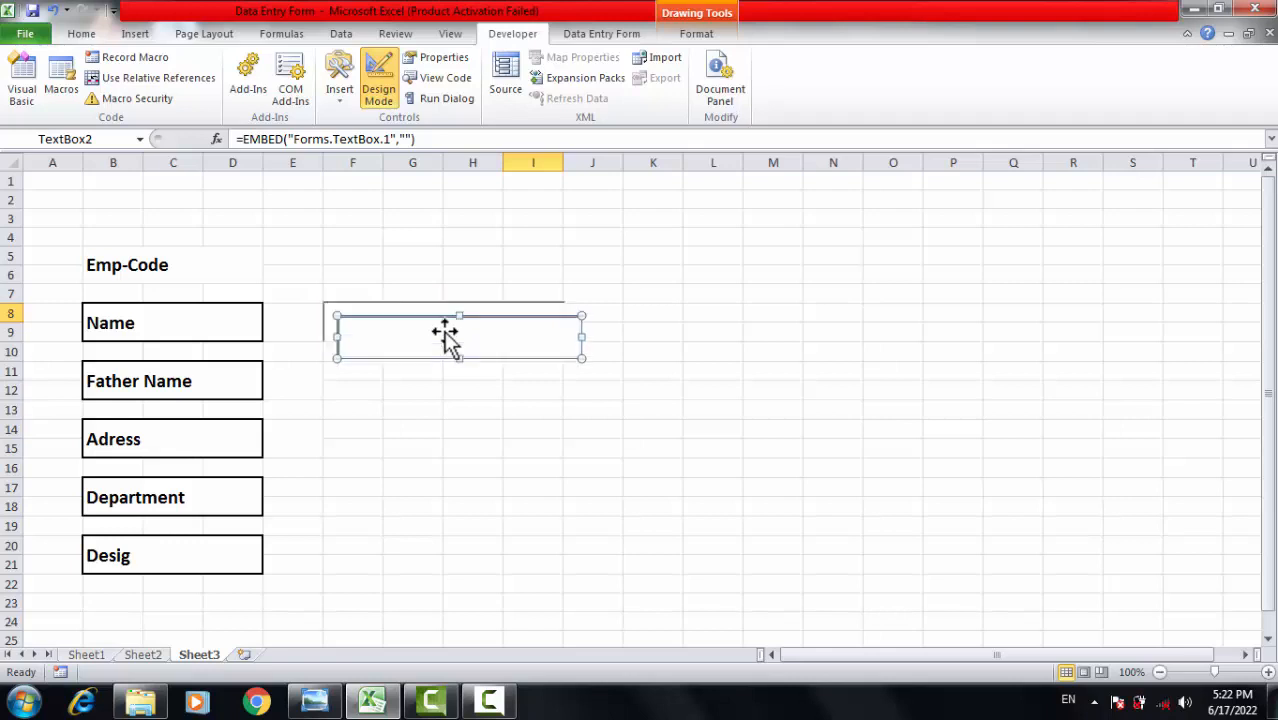
pyautogui.hotkey('ctrl', 'v')
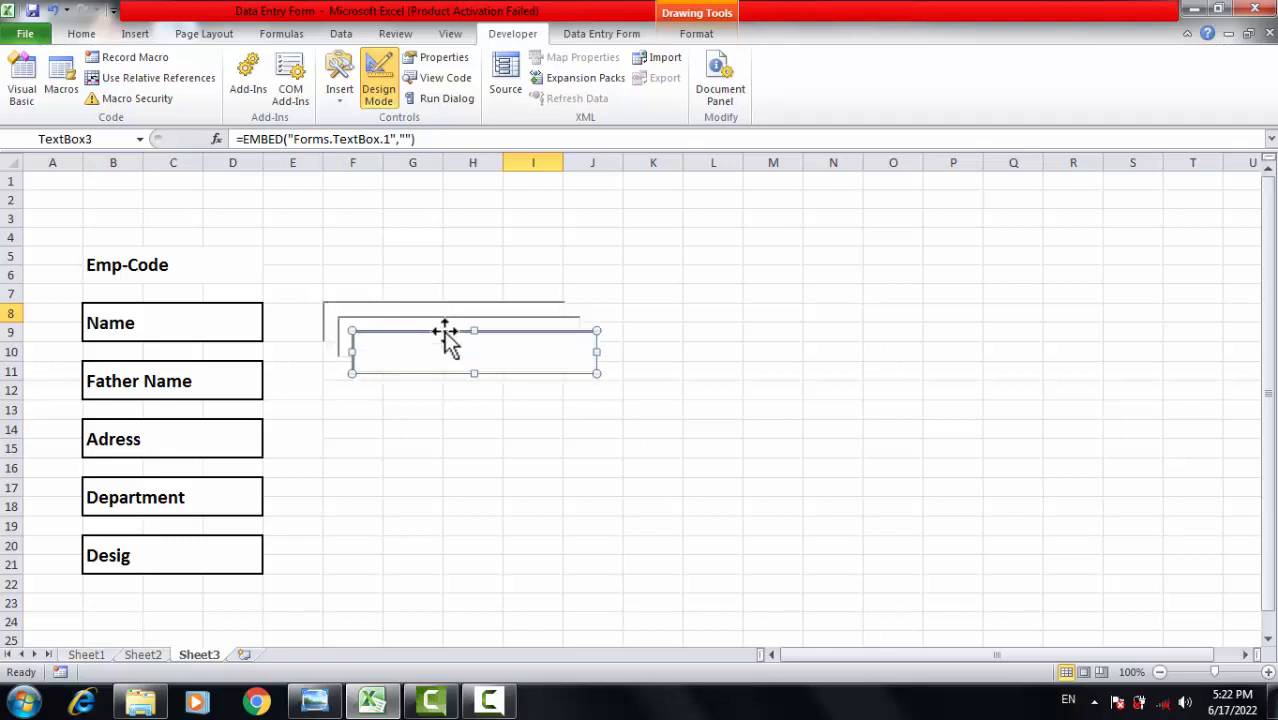
pyautogui.hotkey('ctrl', 'v')
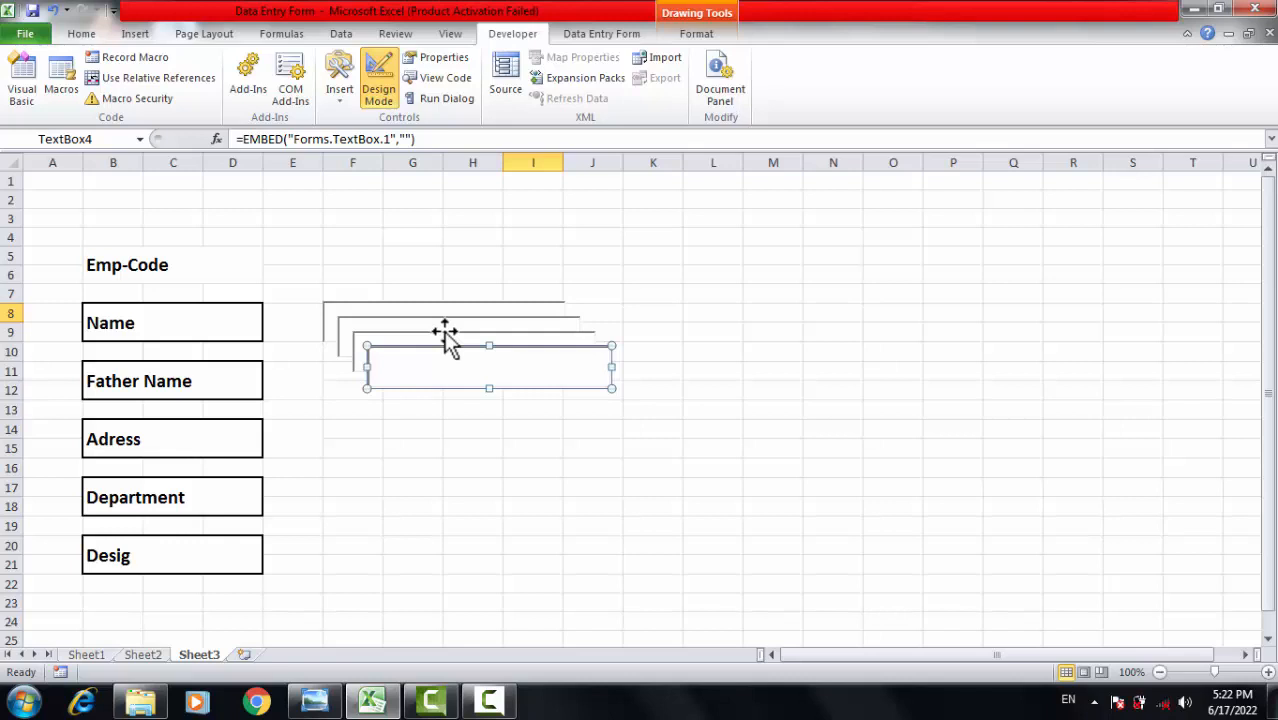
pyautogui.hotkey('ctrl', 'v')
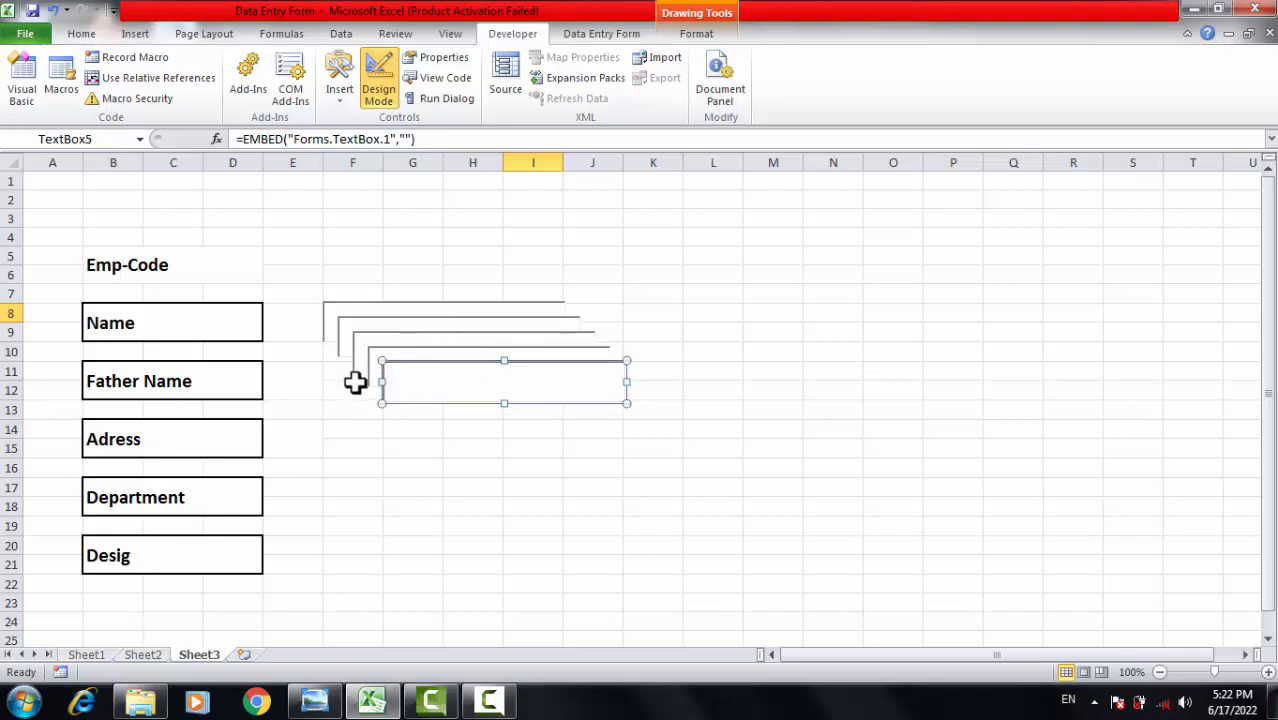
pyautogui.moveTo(468, 365); pyautogui.dragTo(402, 537)
pyautogui.moveTo(503, 347); pyautogui.dragTo(460, 475)
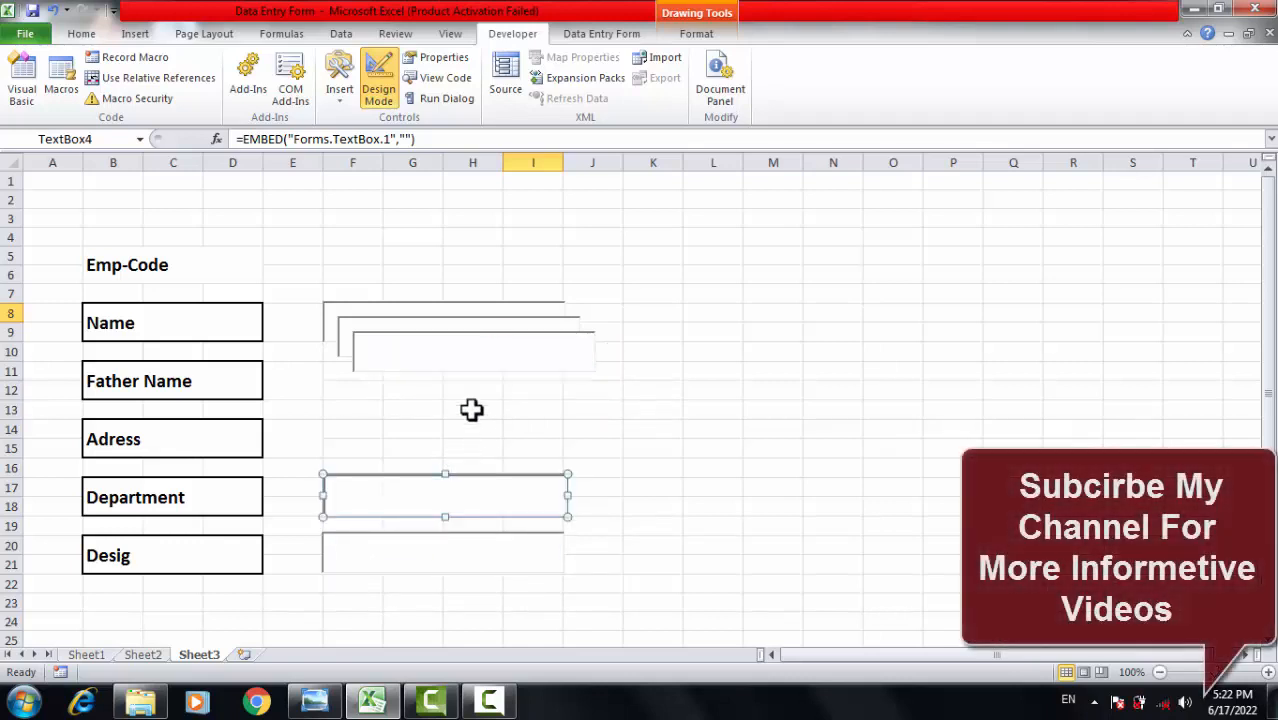
pyautogui.click(467, 335)
pyautogui.moveTo(468, 352); pyautogui.dragTo(435, 421)
pyautogui.click(445, 322)
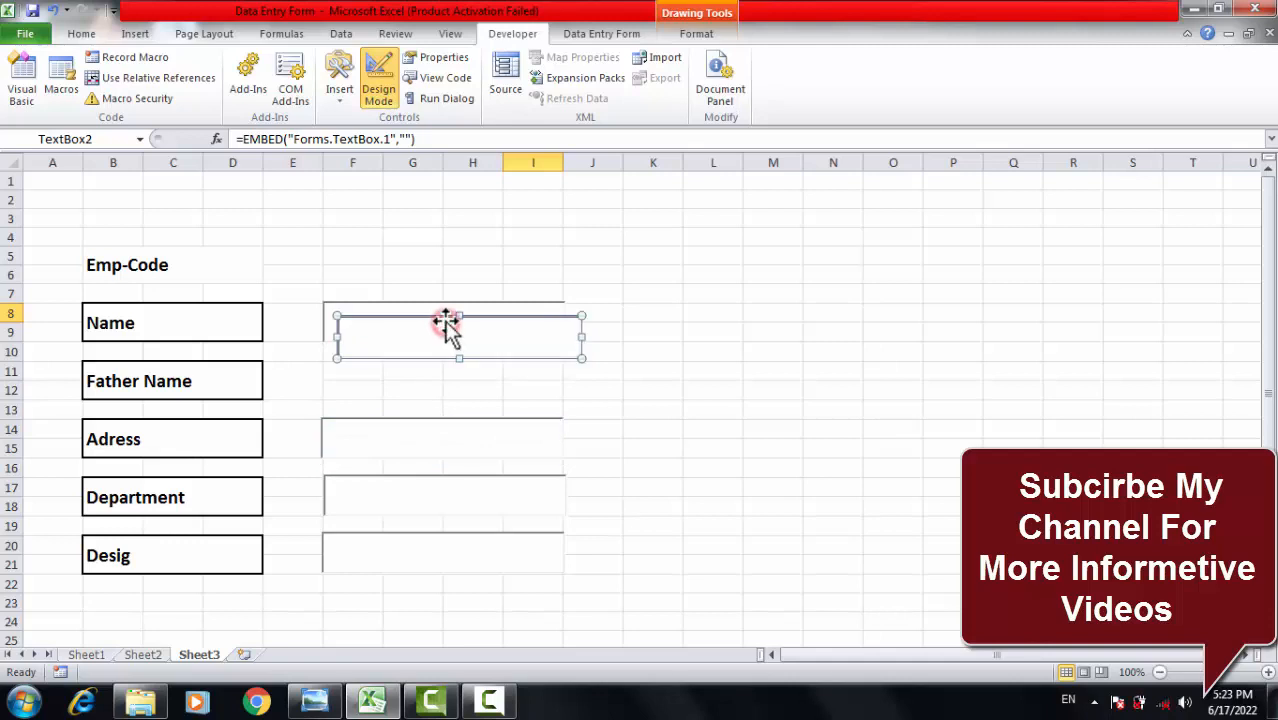
pyautogui.moveTo(447, 325); pyautogui.dragTo(432, 370)
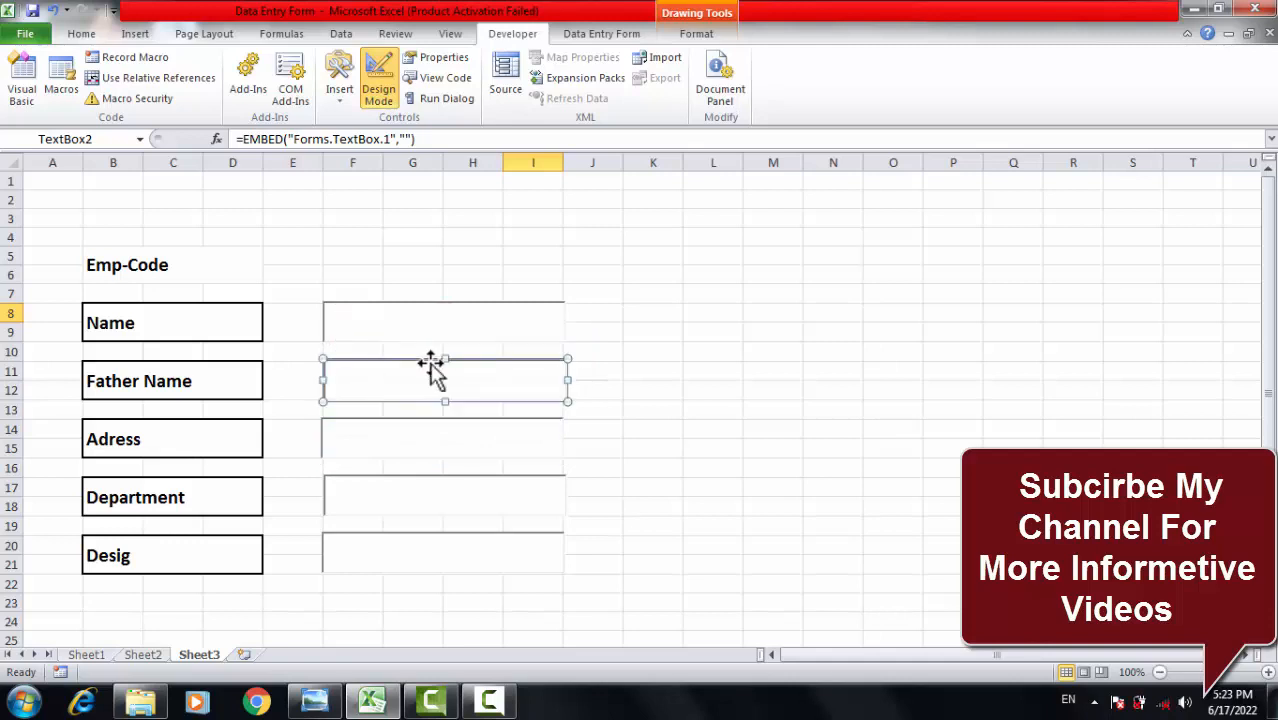
# Check the Department and Desig text boxes' placement, then deselect to an empty cell.
pyautogui.click(685, 330)
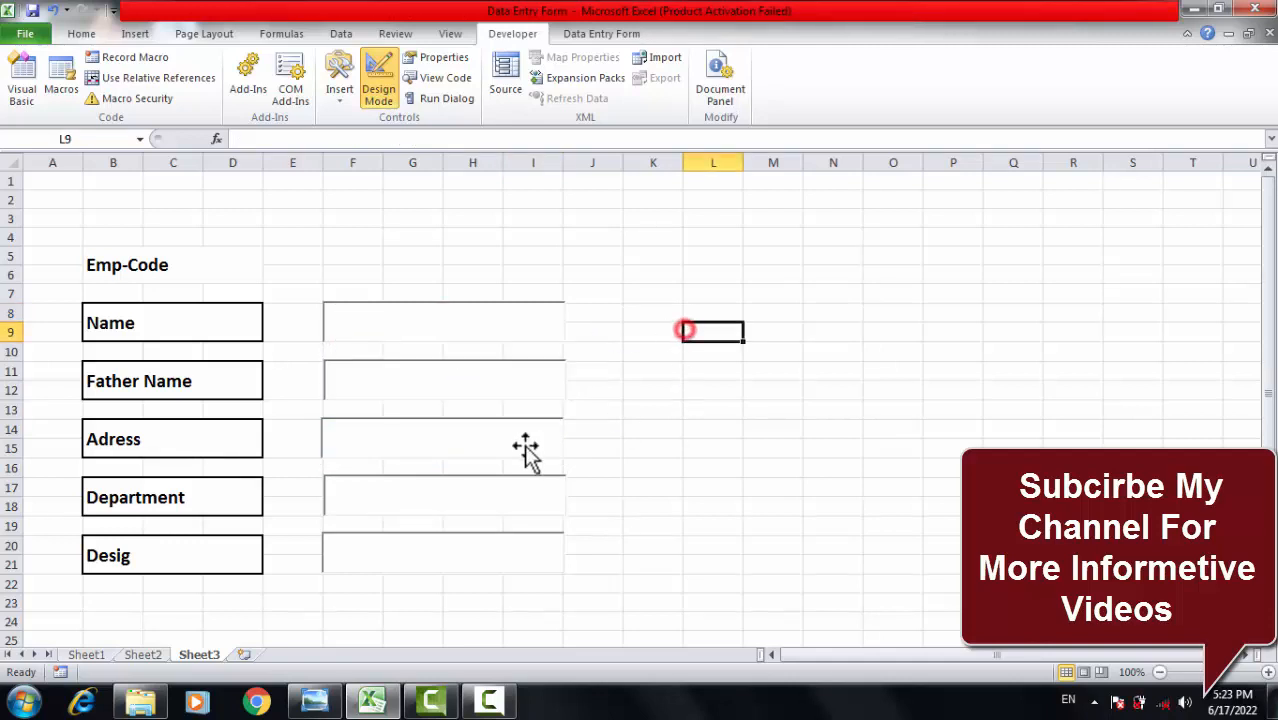
pyautogui.click(400, 495)
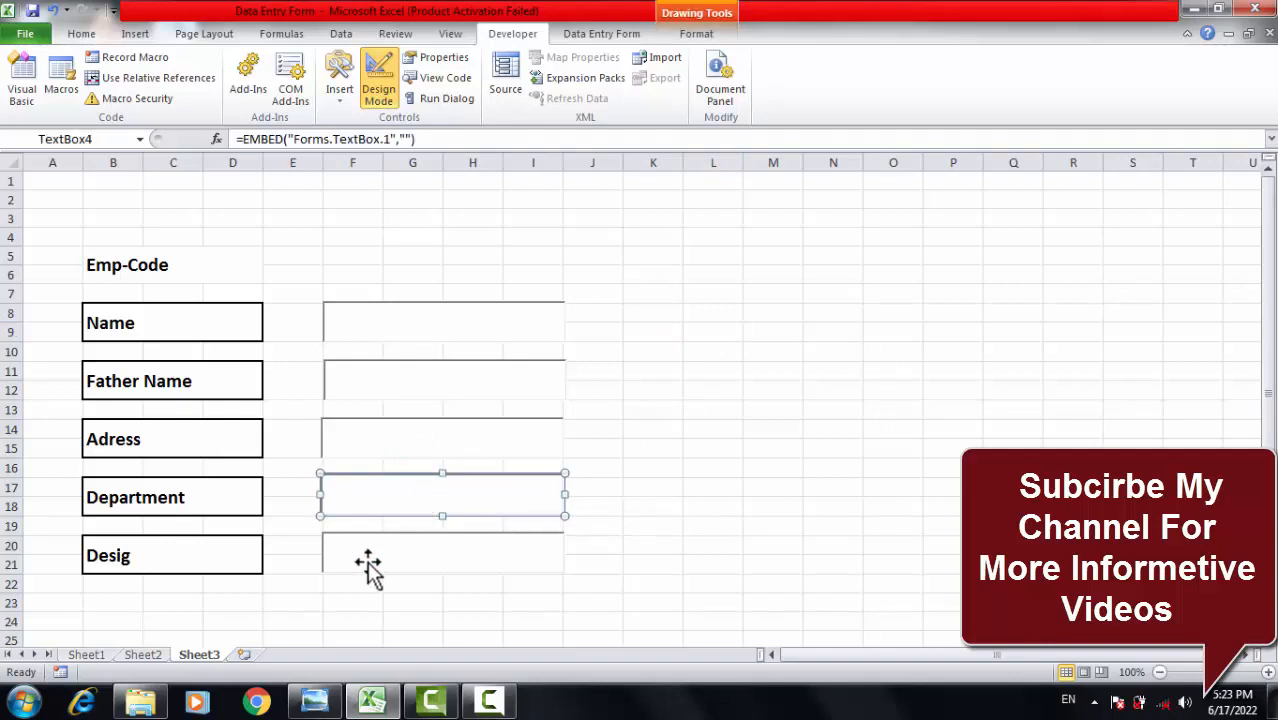
pyautogui.click(397, 540)
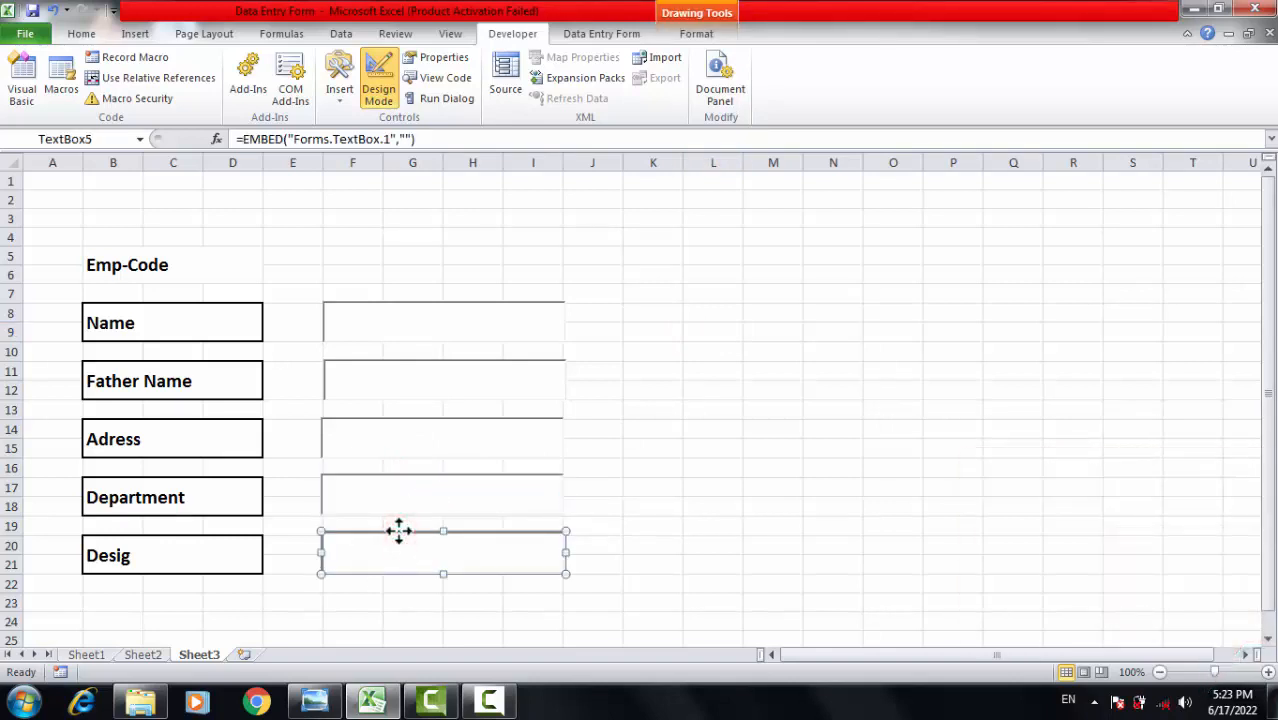
pyautogui.click(697, 469)
pyautogui.click(713, 375)
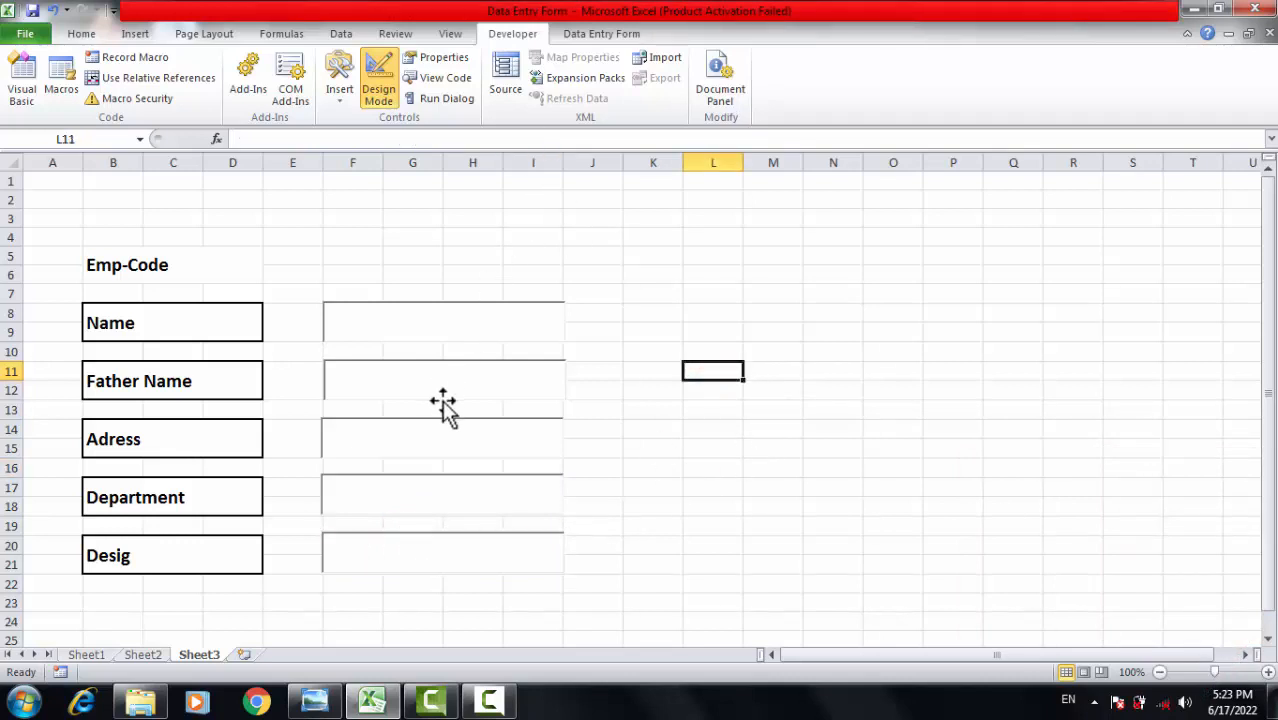
pyautogui.click(763, 374)
pyautogui.click(739, 275)
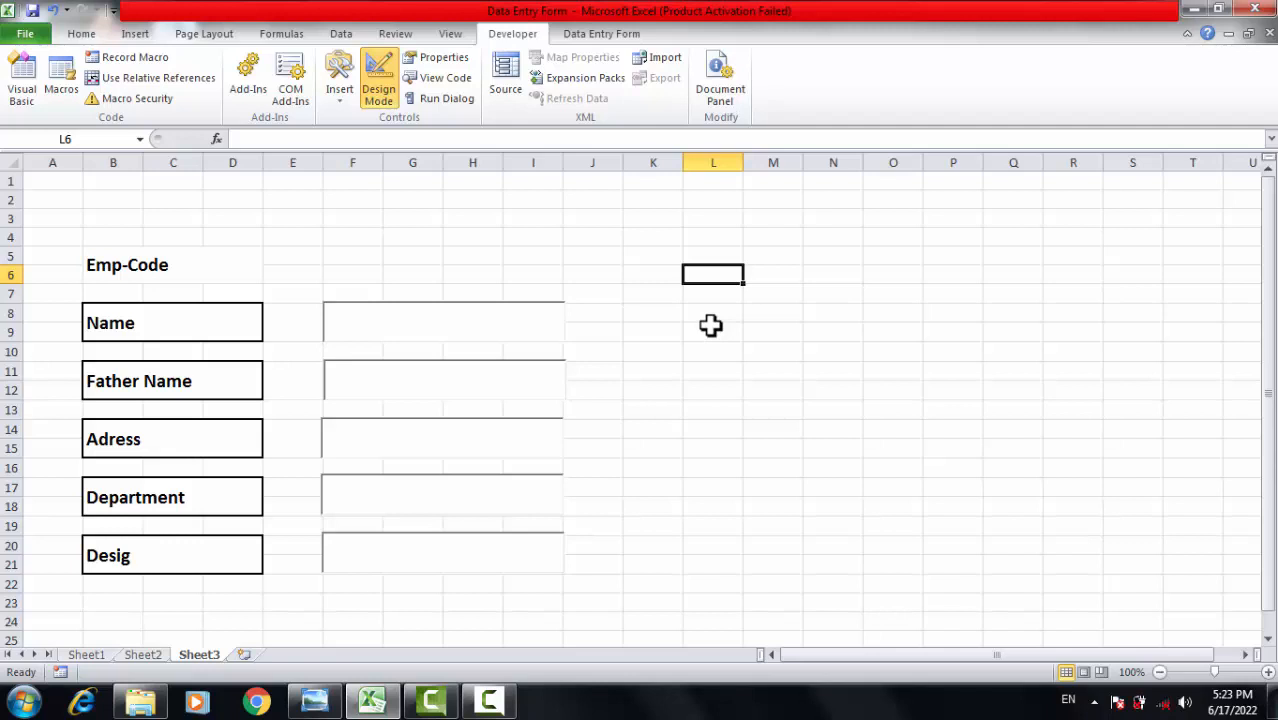
# Copy the Name box's merged bordered format onto K8:M9 and K11:M12.
pyautogui.click(100, 33)
pyautogui.click(124, 33)
pyautogui.click(82, 33)
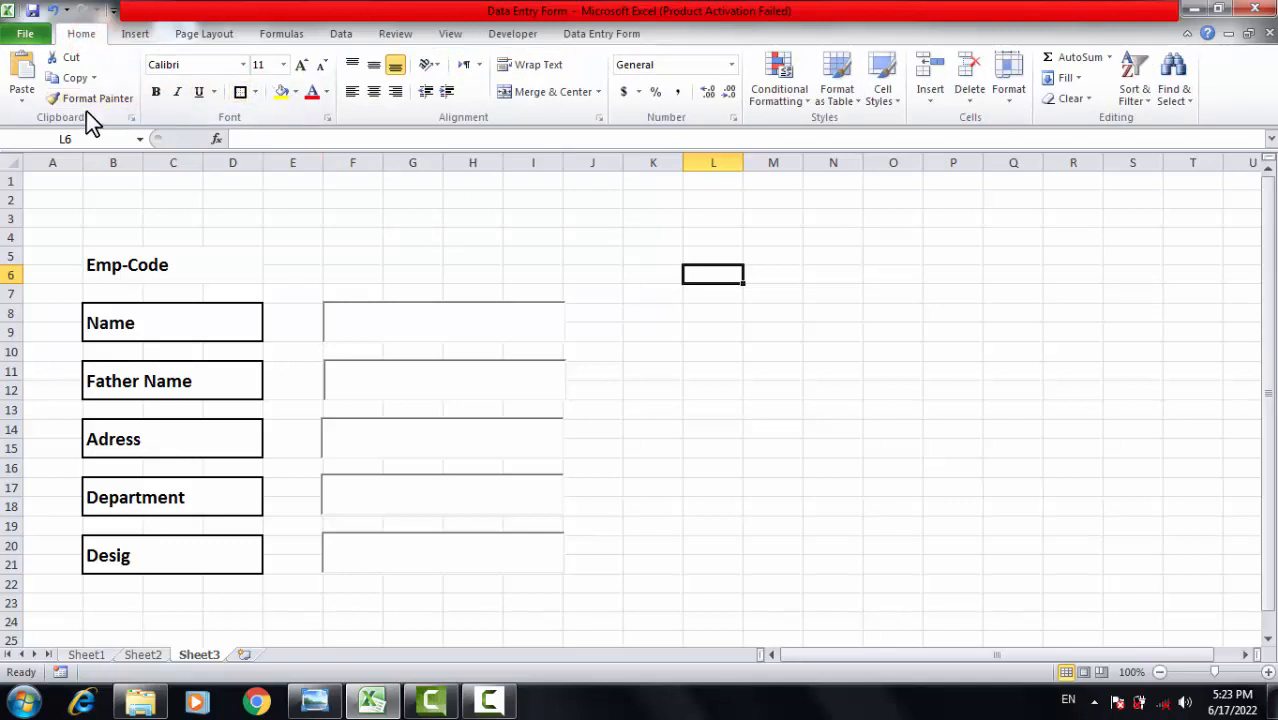
pyautogui.click(150, 322)
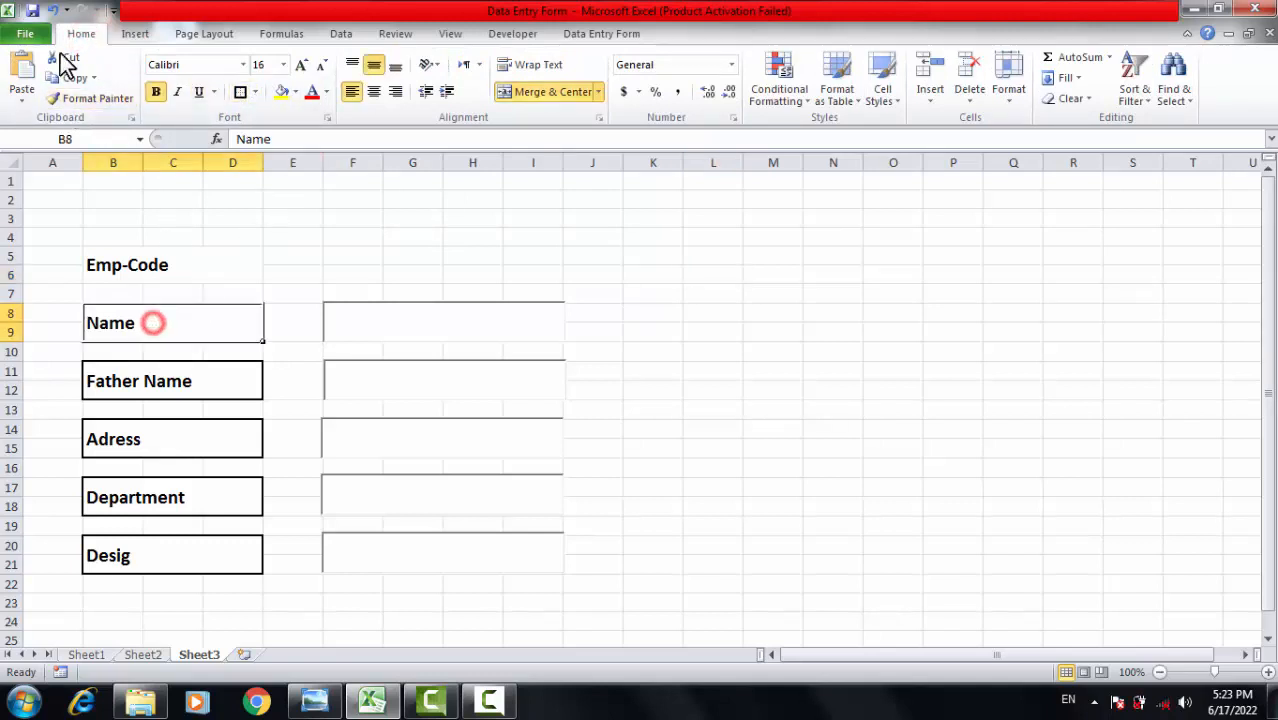
pyautogui.click(99, 97)
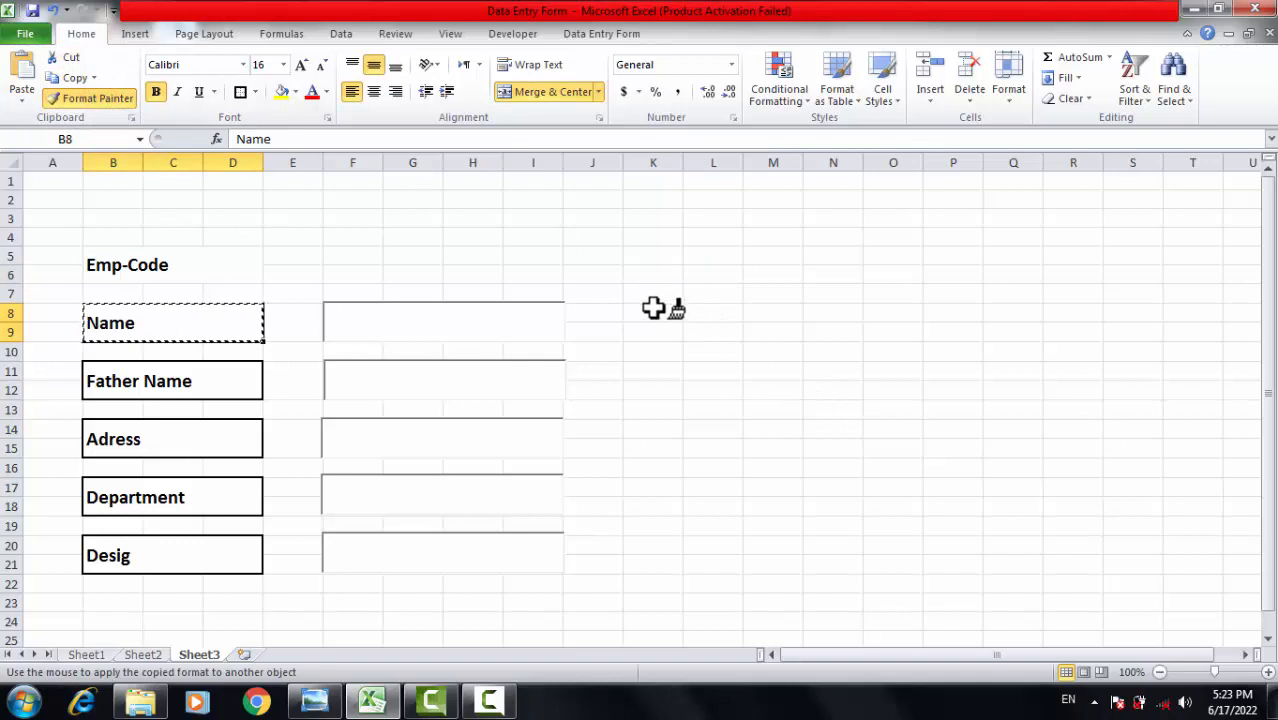
pyautogui.moveTo(652, 308)
pyautogui.mouseDown()
pyautogui.moveTo(685, 358)
pyautogui.moveTo(797, 338)
pyautogui.mouseUp()
pyautogui.click(722, 323)
pyautogui.click(772, 485)
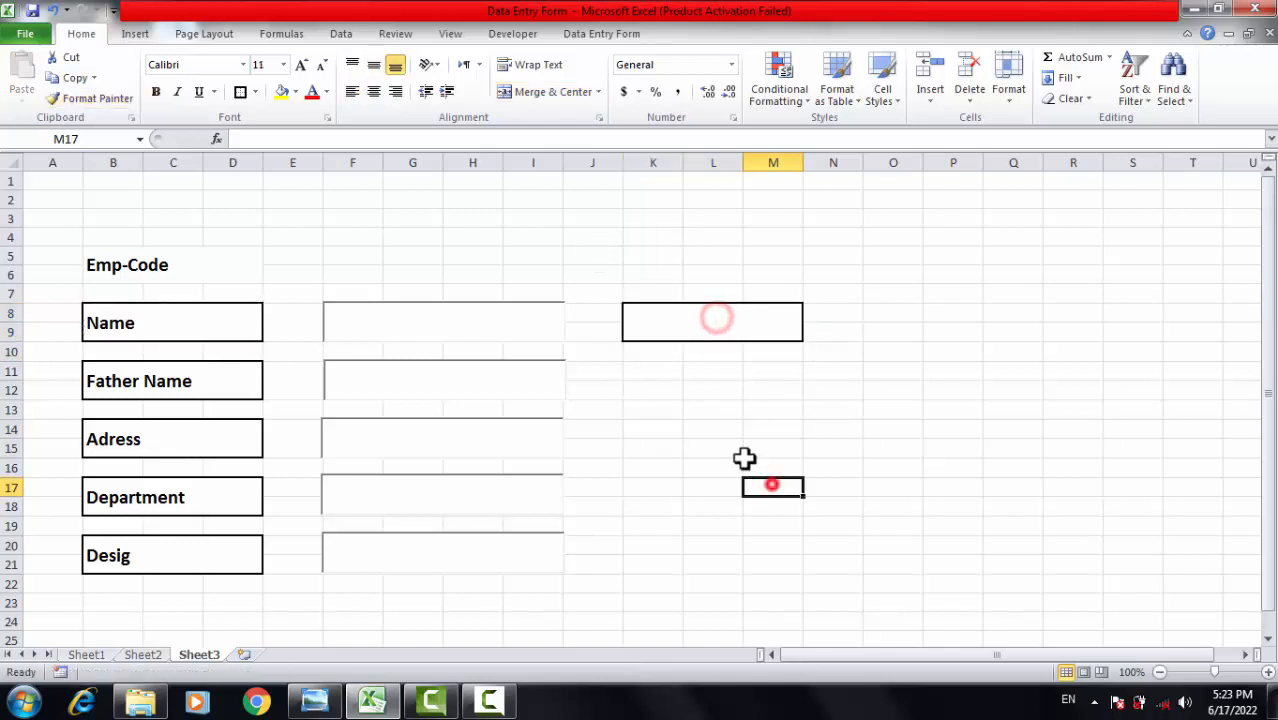
pyautogui.click(730, 316)
pyautogui.click(93, 97)
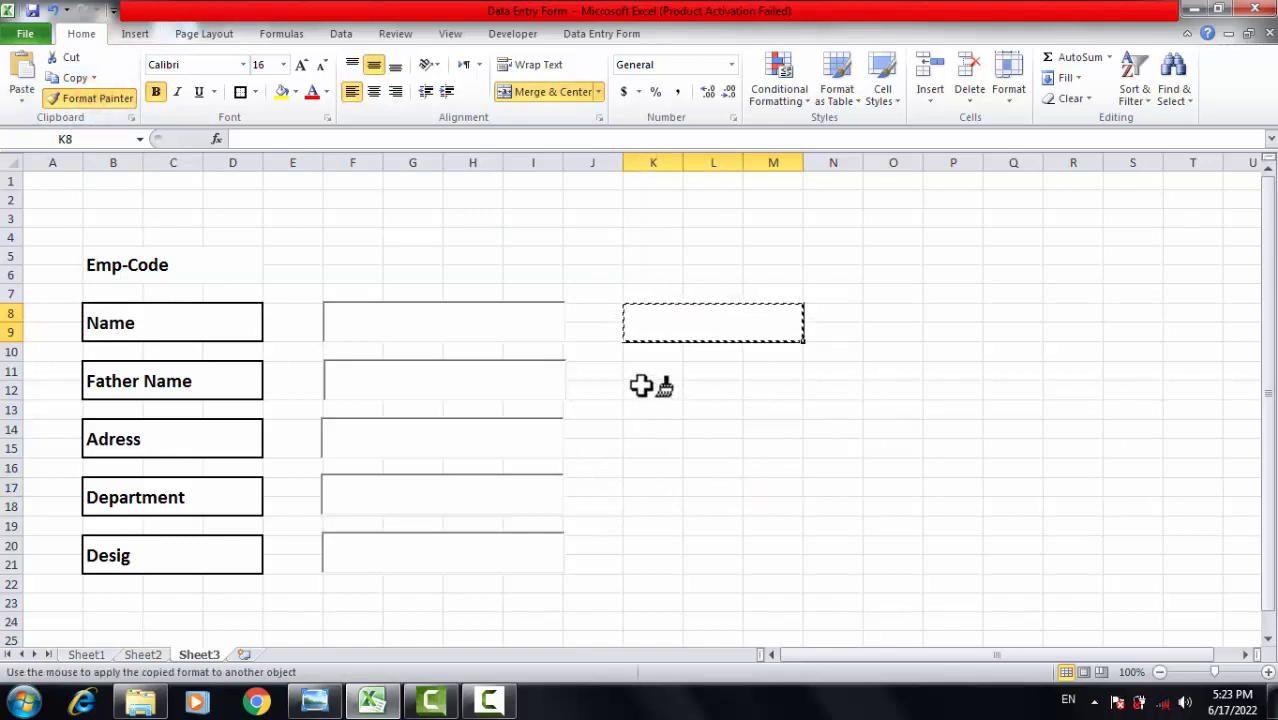
pyautogui.moveTo(642, 371)
pyautogui.mouseDown()
pyautogui.moveTo(692, 399)
pyautogui.moveTo(762, 396)
pyautogui.mouseUp()
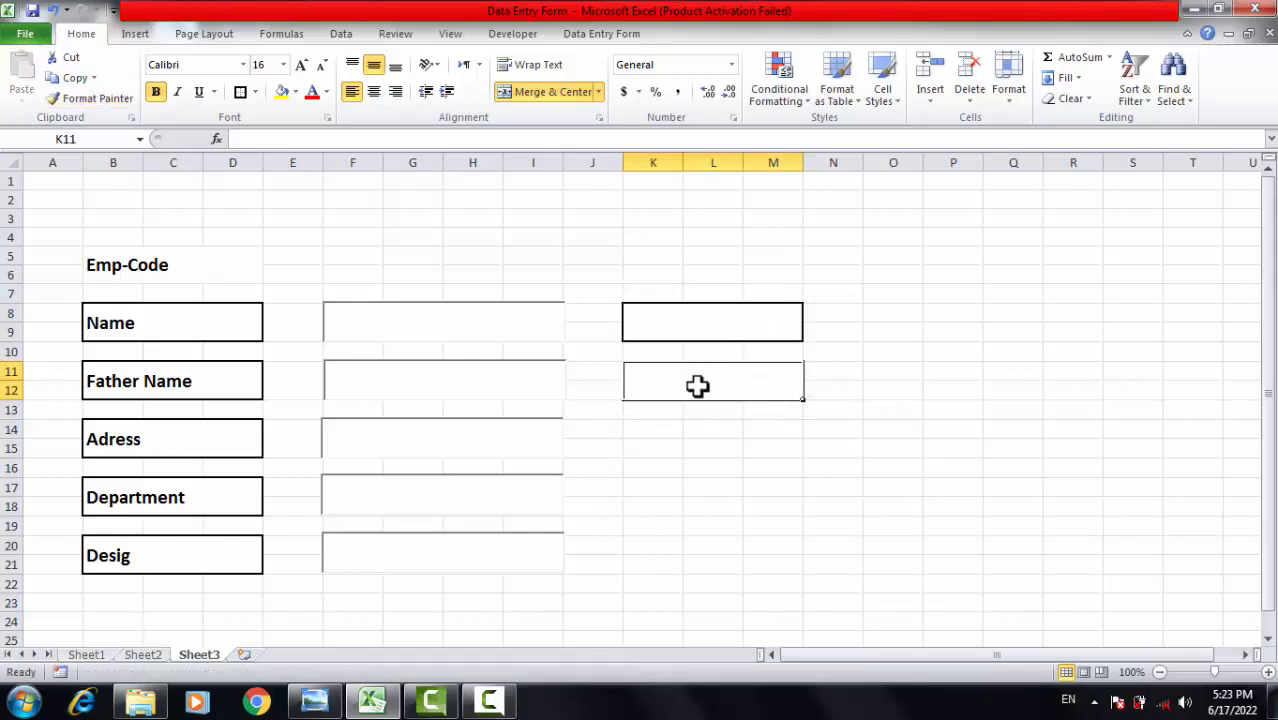
# Apply the same bordered box format to K14:M15, K17:M18 and K20:M21.
pyautogui.click(82, 100)
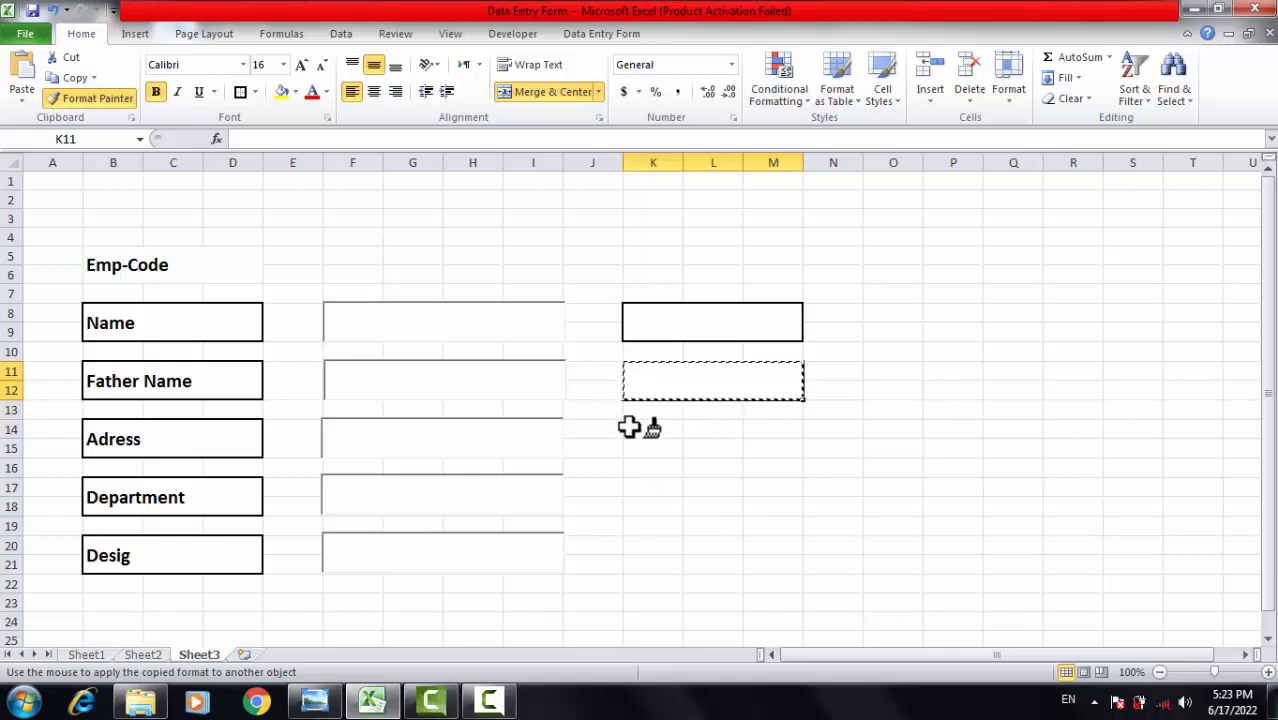
pyautogui.moveTo(629, 427)
pyautogui.mouseDown()
pyautogui.moveTo(665, 465)
pyautogui.moveTo(778, 455)
pyautogui.mouseUp()
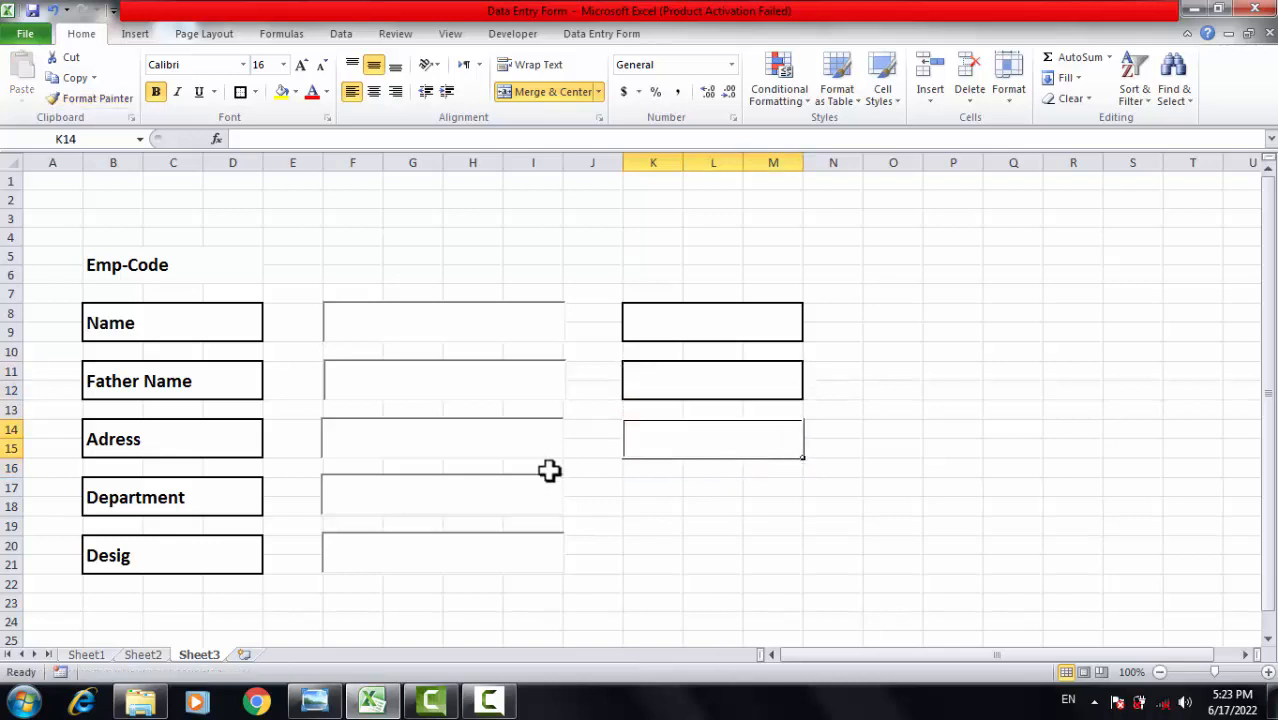
pyautogui.click(92, 98)
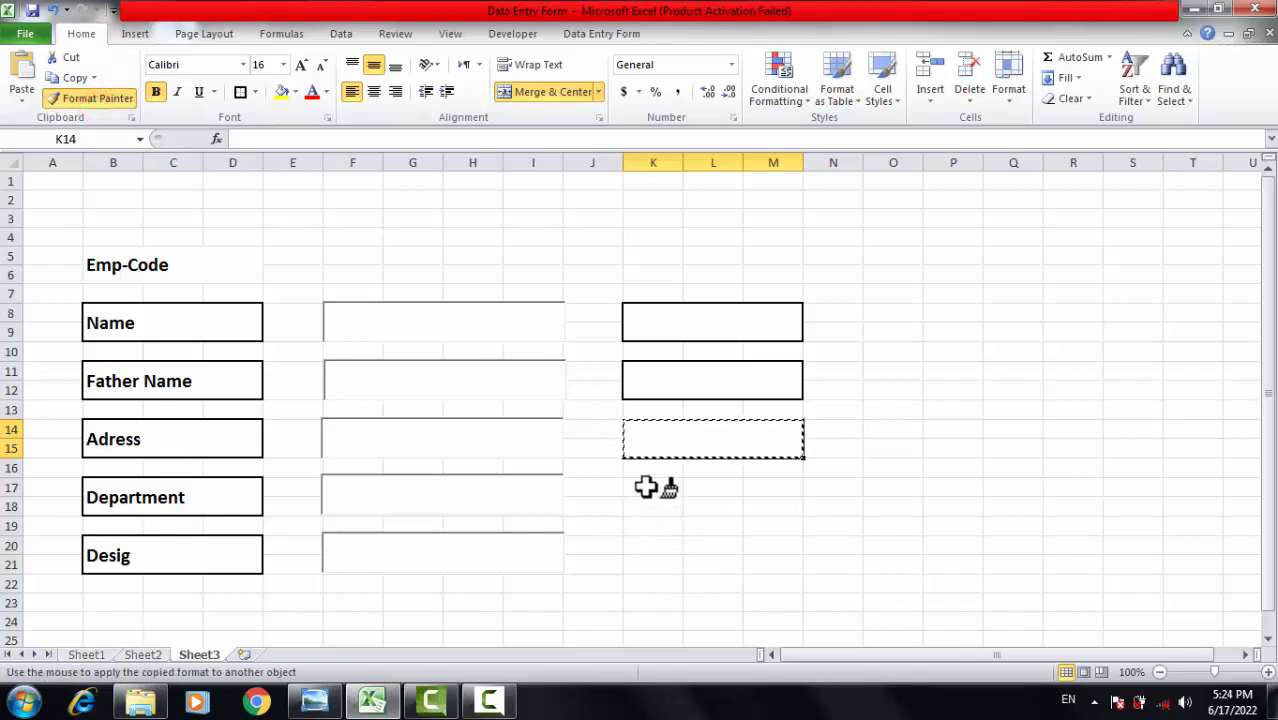
pyautogui.moveTo(645, 486)
pyautogui.mouseDown()
pyautogui.moveTo(696, 517)
pyautogui.moveTo(744, 510)
pyautogui.mouseUp()
pyautogui.moveTo(765, 507); pyautogui.dragTo(767, 507)
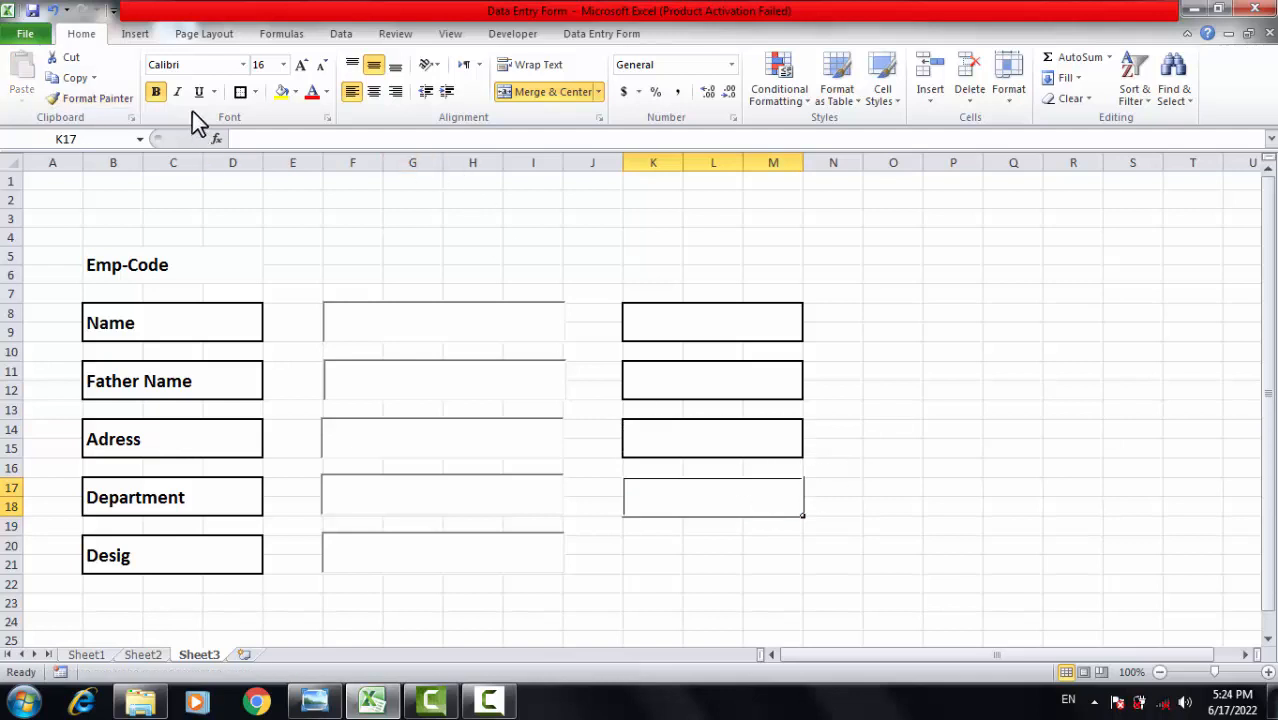
pyautogui.click(102, 101)
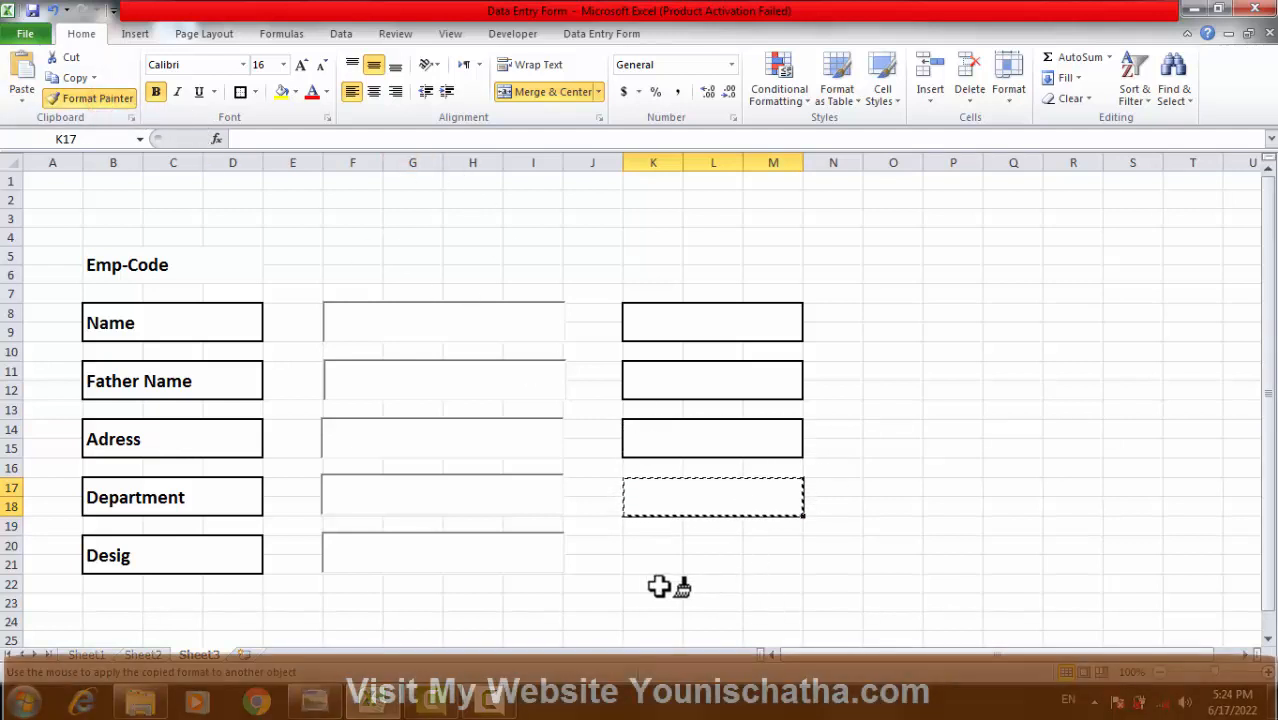
pyautogui.moveTo(625, 542); pyautogui.dragTo(770, 566)
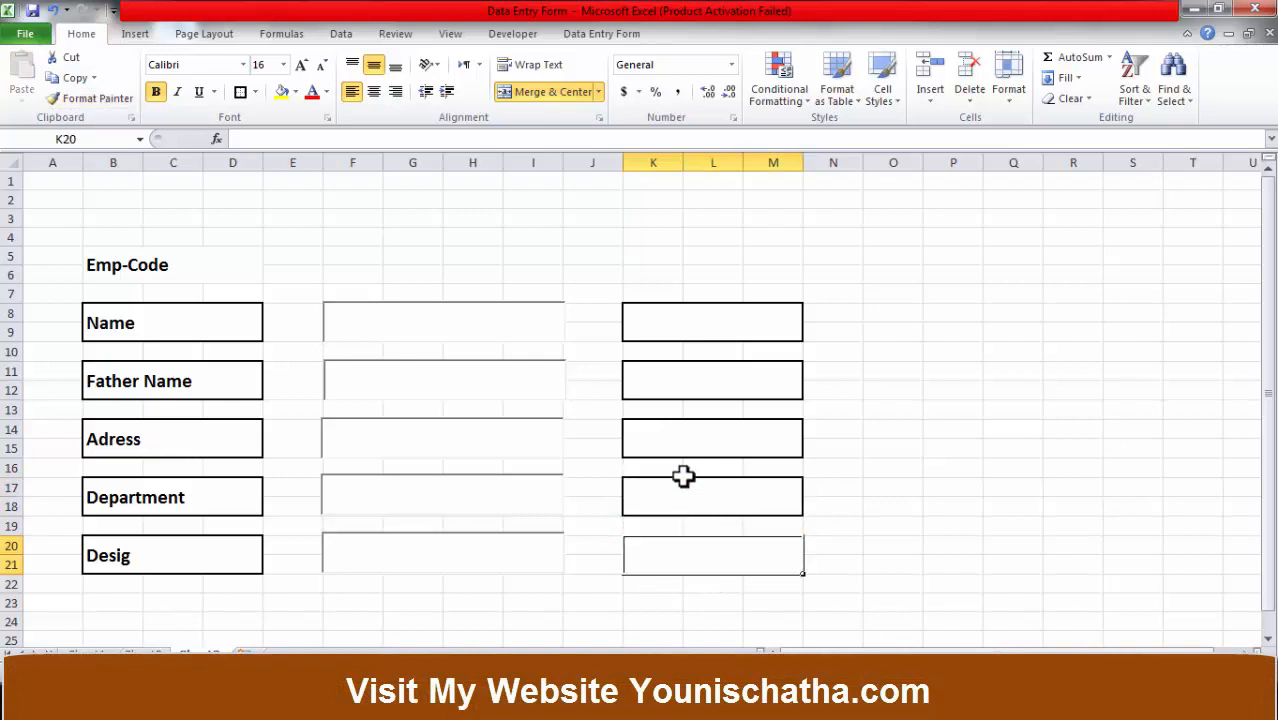
pyautogui.click(918, 375)
pyautogui.click(930, 563)
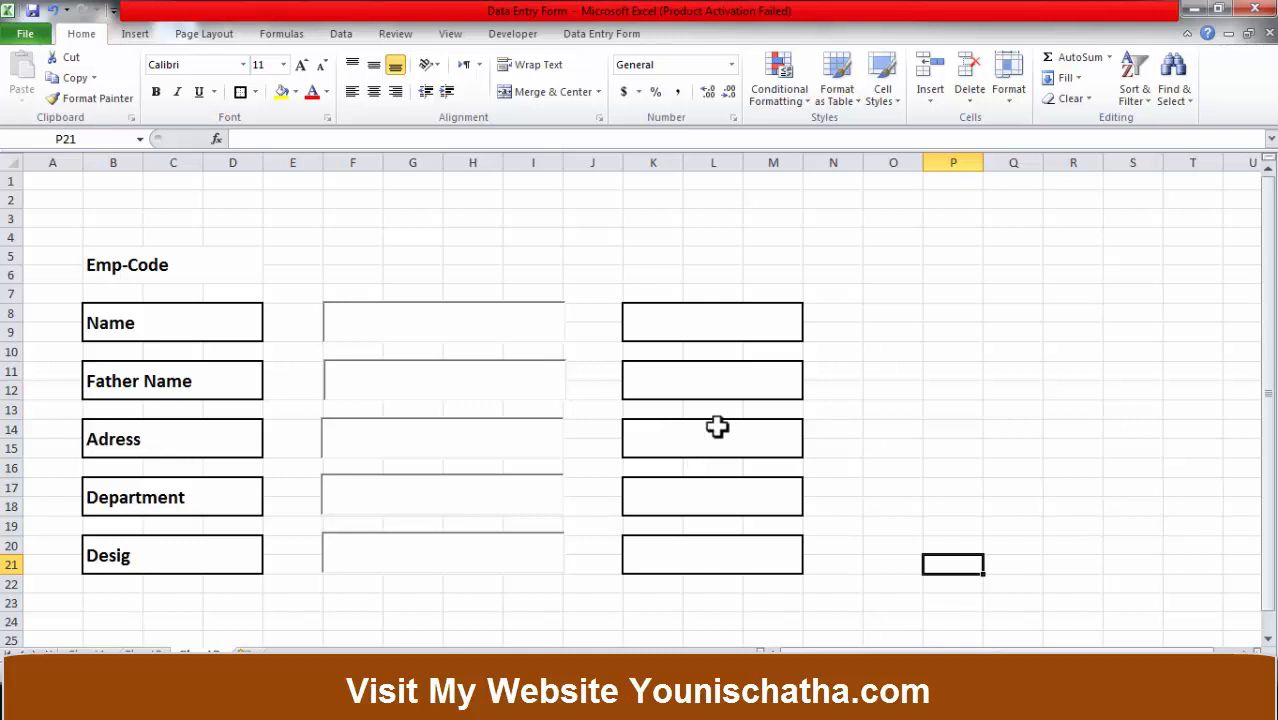
pyautogui.click(682, 318)
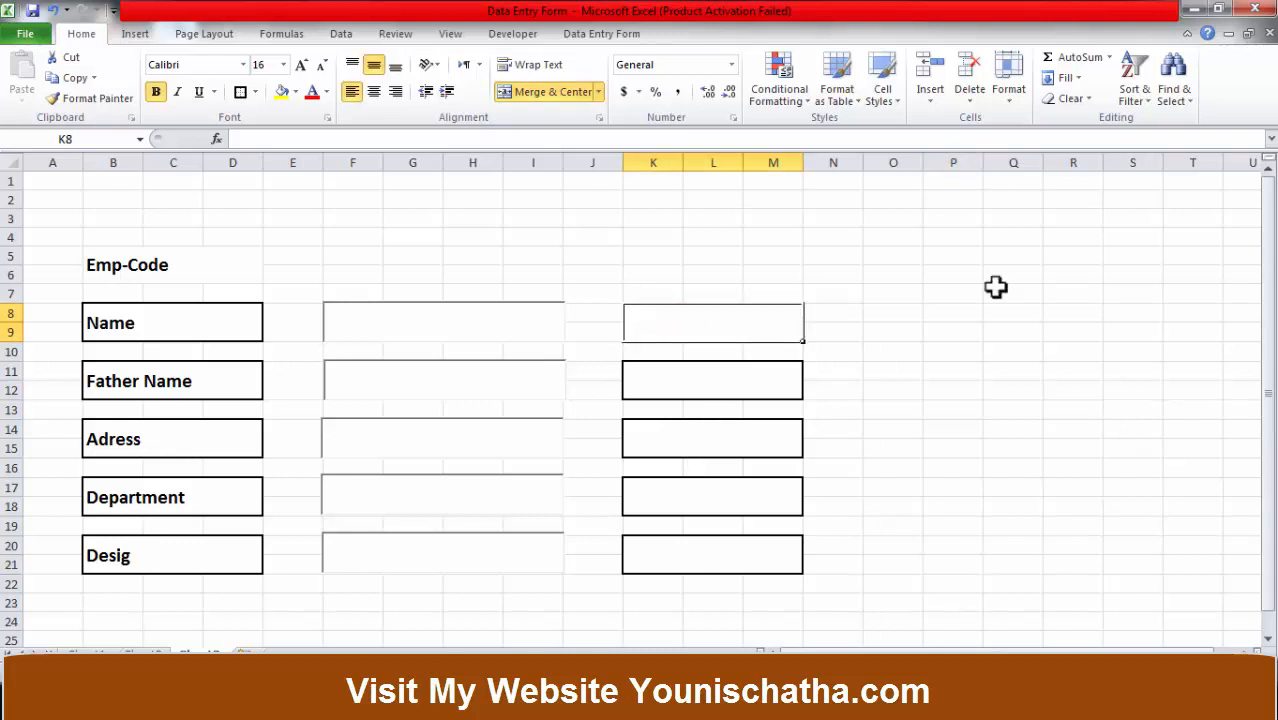
# Label the first three right-hand boxes I.D No#, Qualification and Contact No.
pyautogui.write('I')
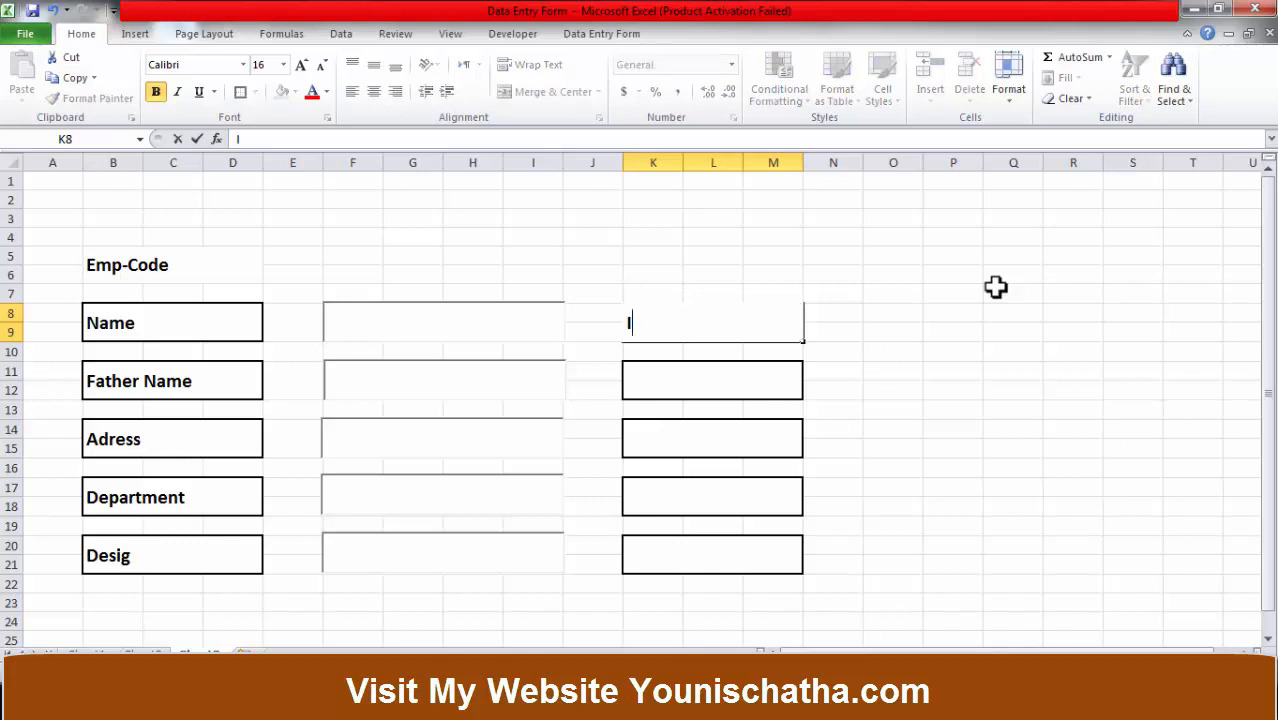
pyautogui.write('.D')
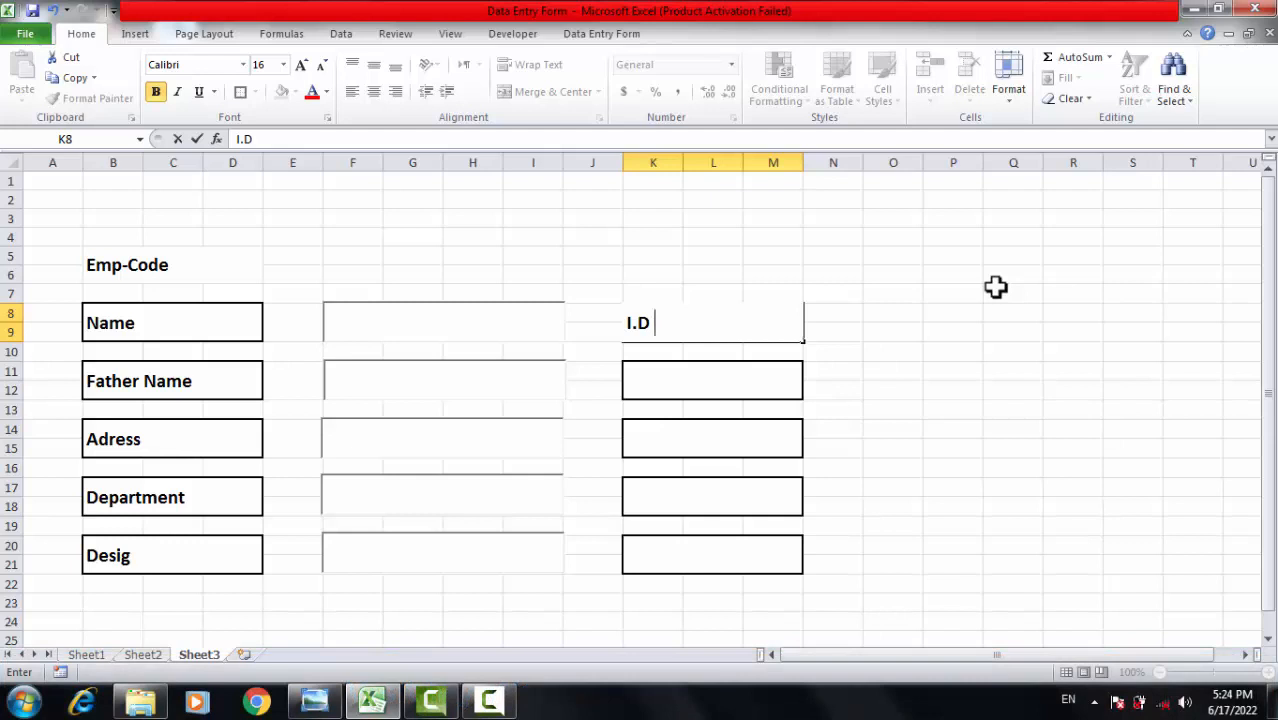
pyautogui.write(' No#')
pyautogui.press('Return')
pyautogui.press('Return')
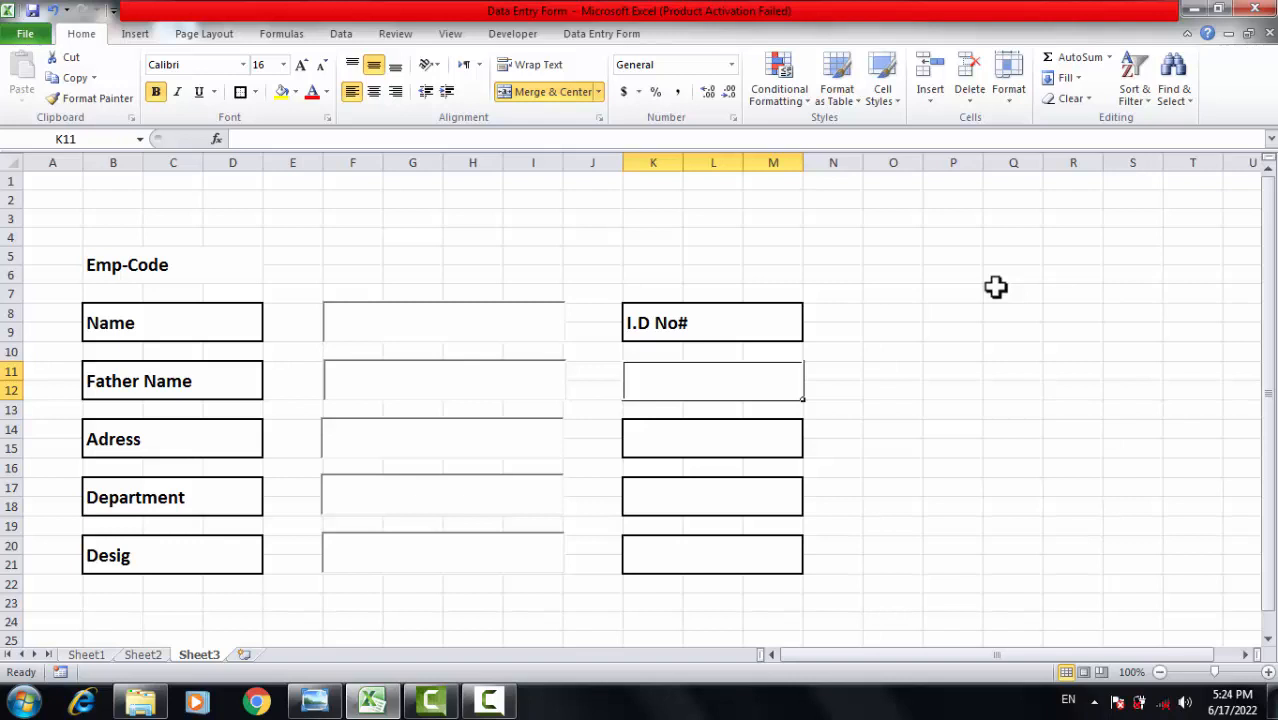
pyautogui.write('Qua')
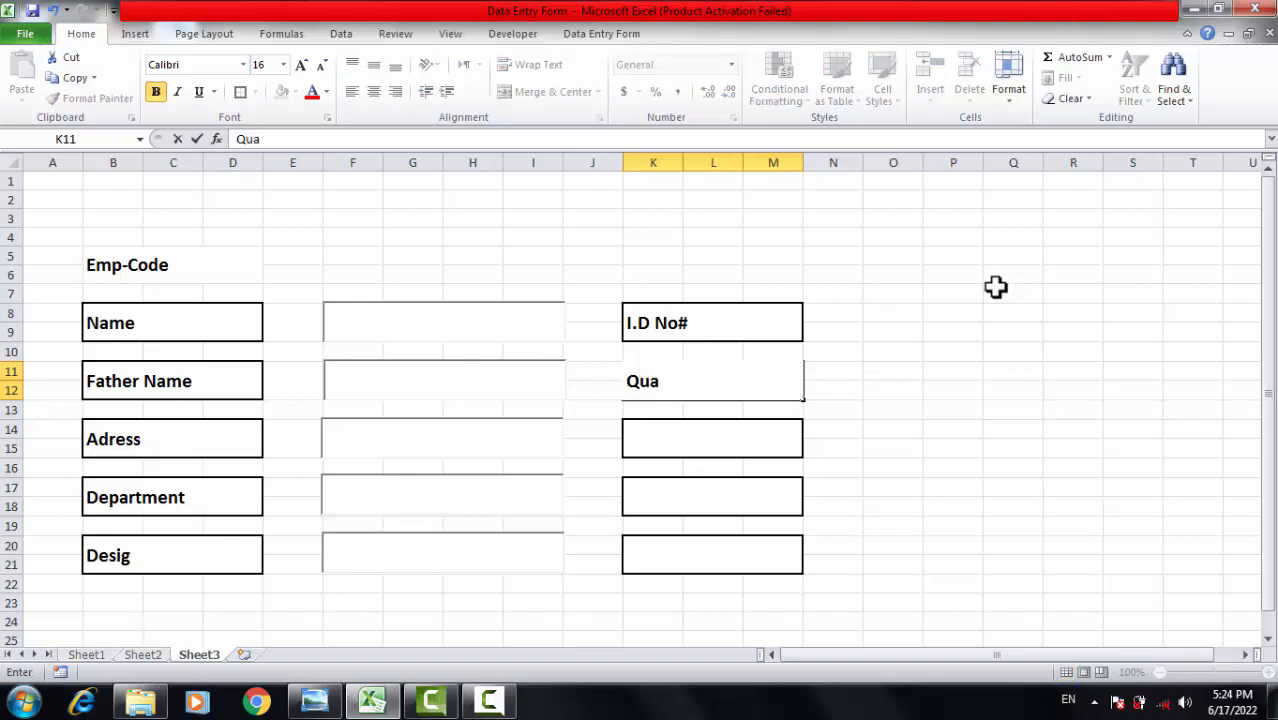
pyautogui.write('lification')
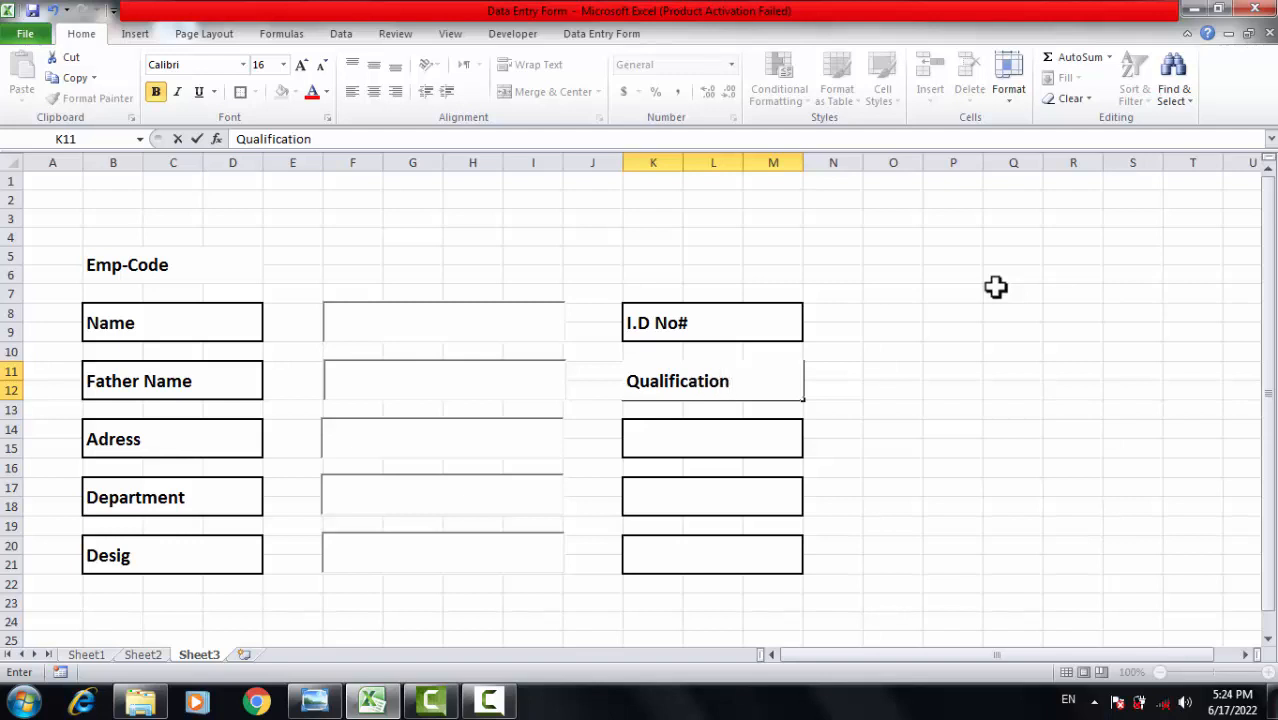
pyautogui.press('Return')
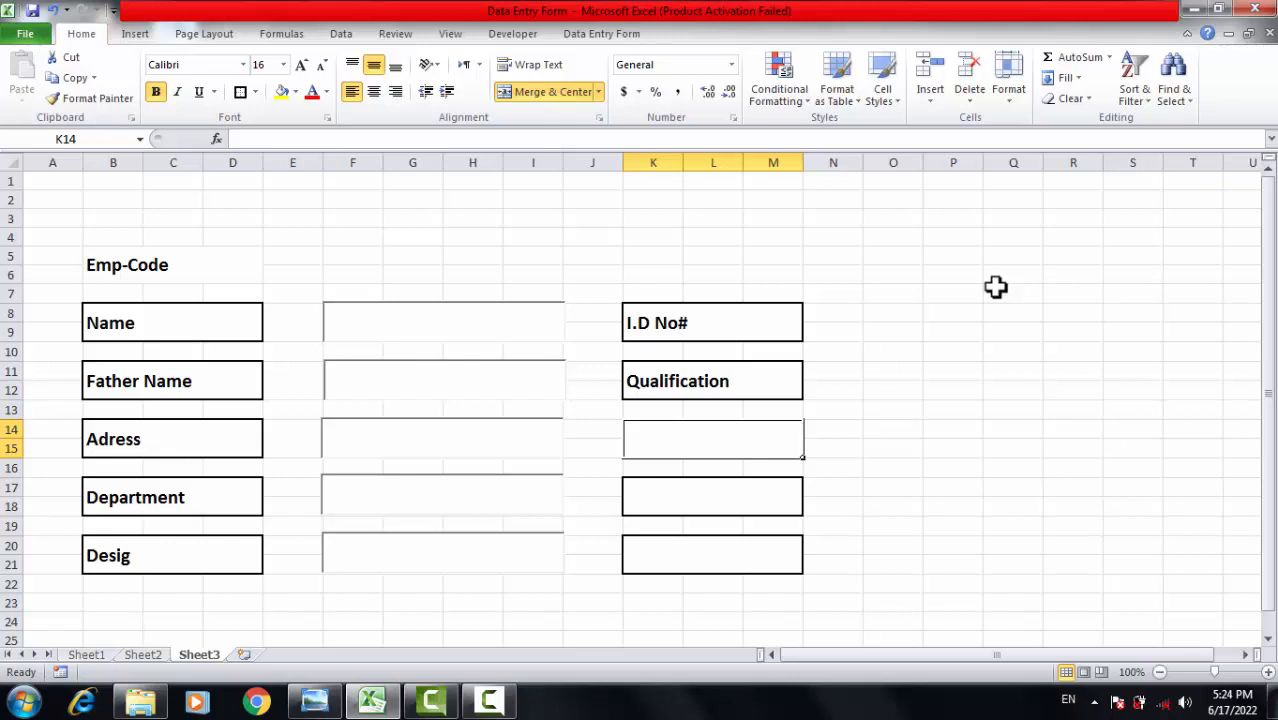
pyautogui.write('Conta')
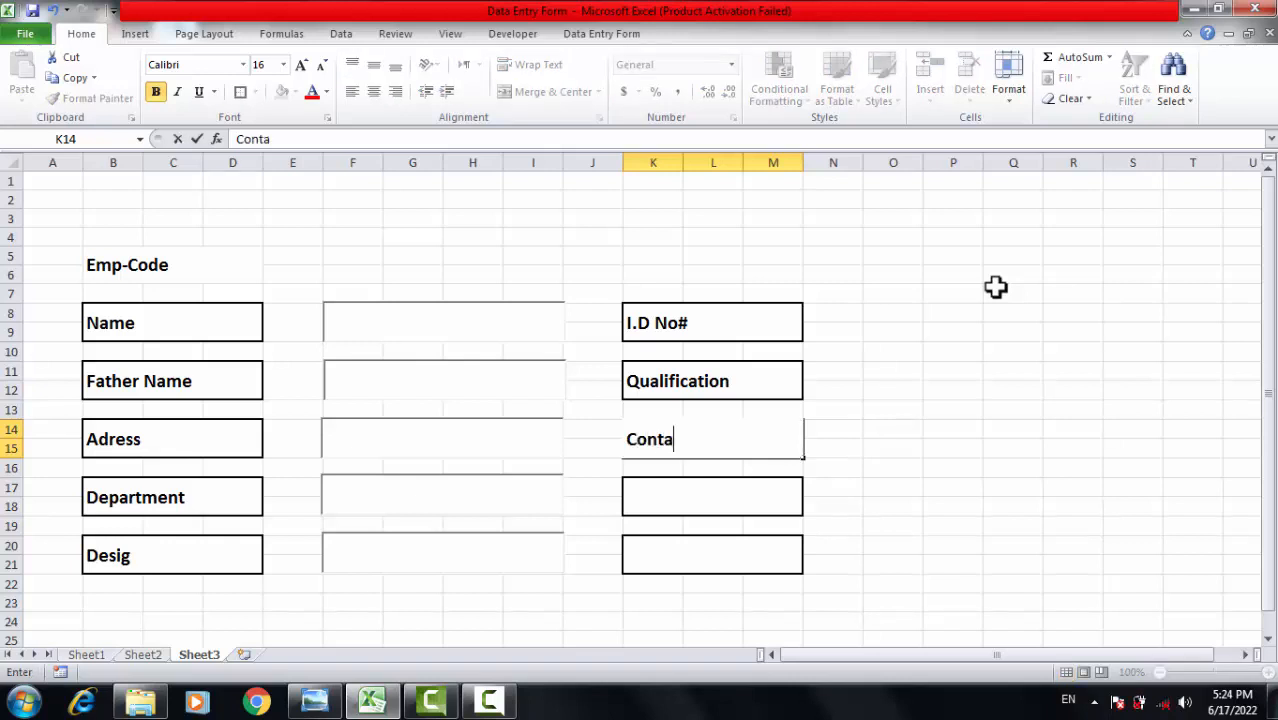
pyautogui.write('ct No.')
pyautogui.press('Return')
pyautogui.press('Return')
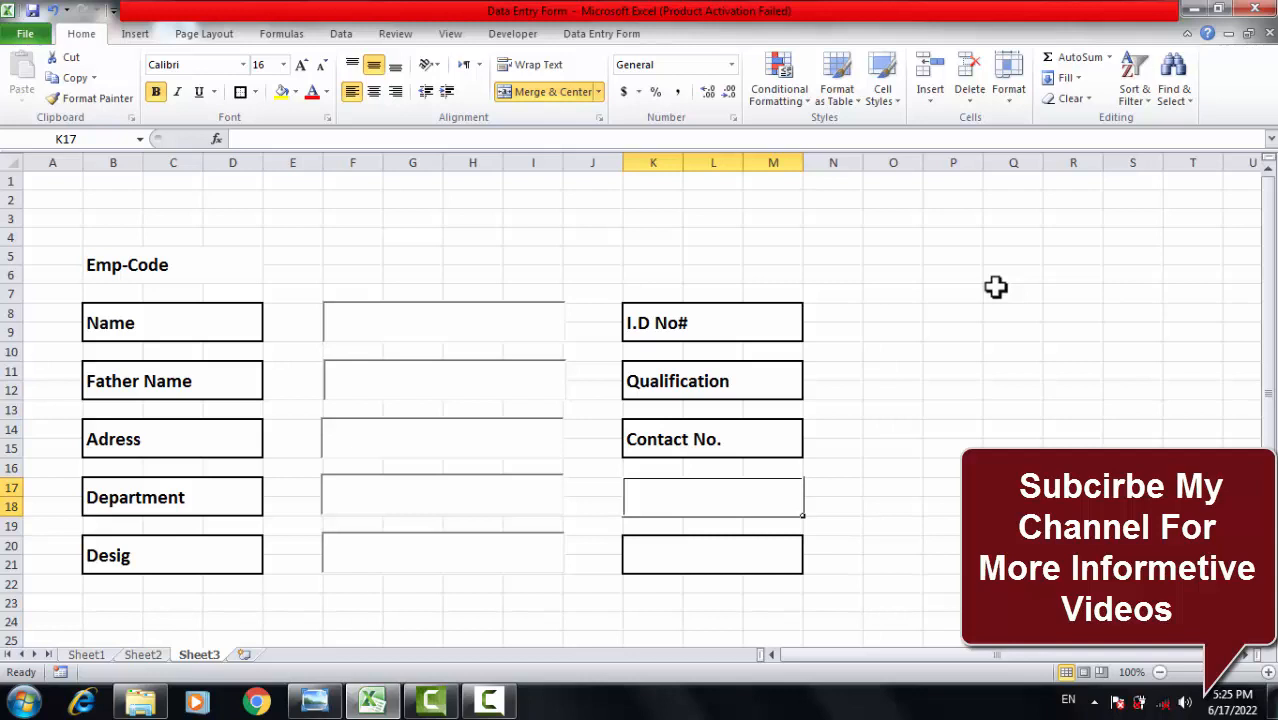
# Label the last two right-hand boxes Blood Group and Reference.
pyautogui.write('Bo')
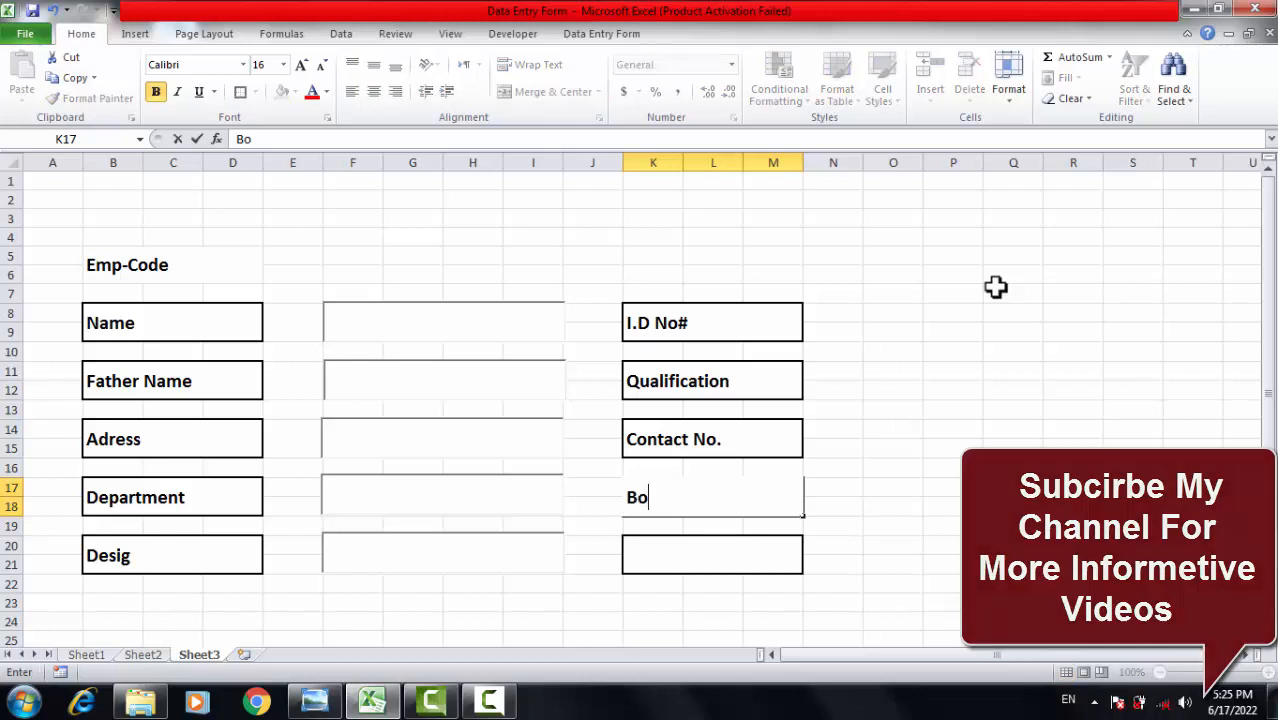
pyautogui.press('BackSpace')
pyautogui.write('lood')
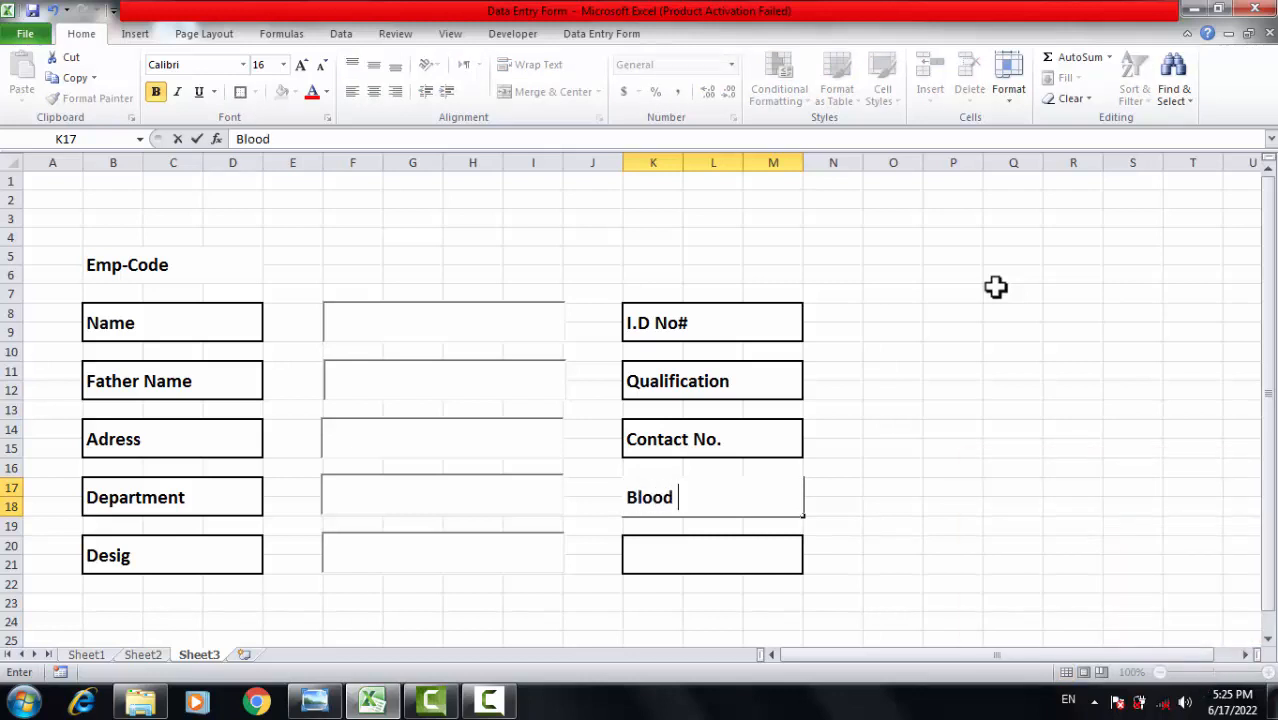
pyautogui.write(' Group')
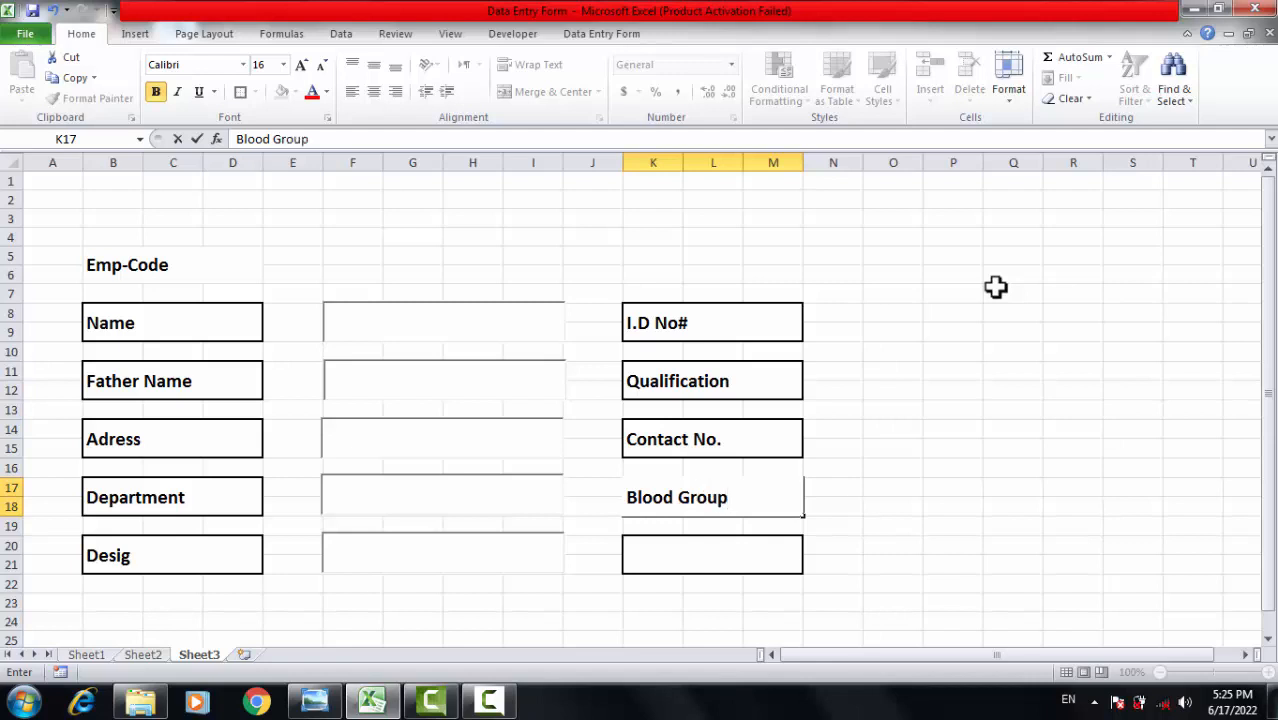
pyautogui.press('Return')
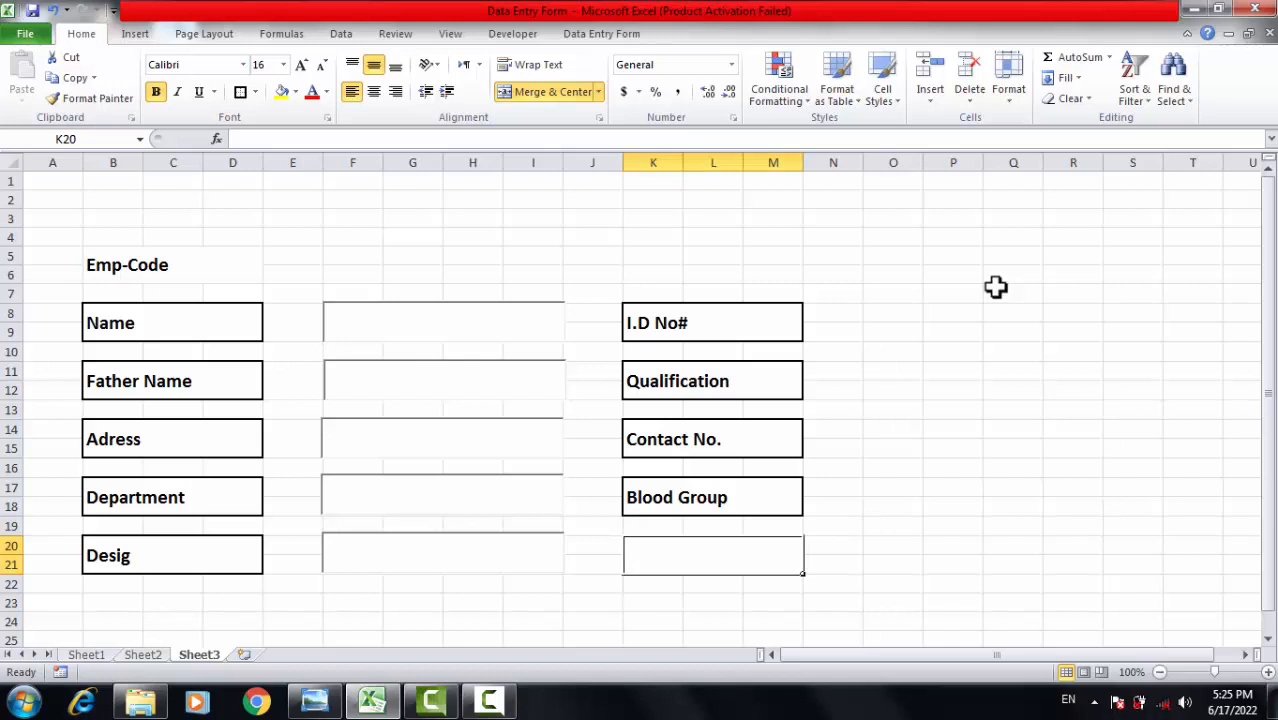
pyautogui.write('Re')
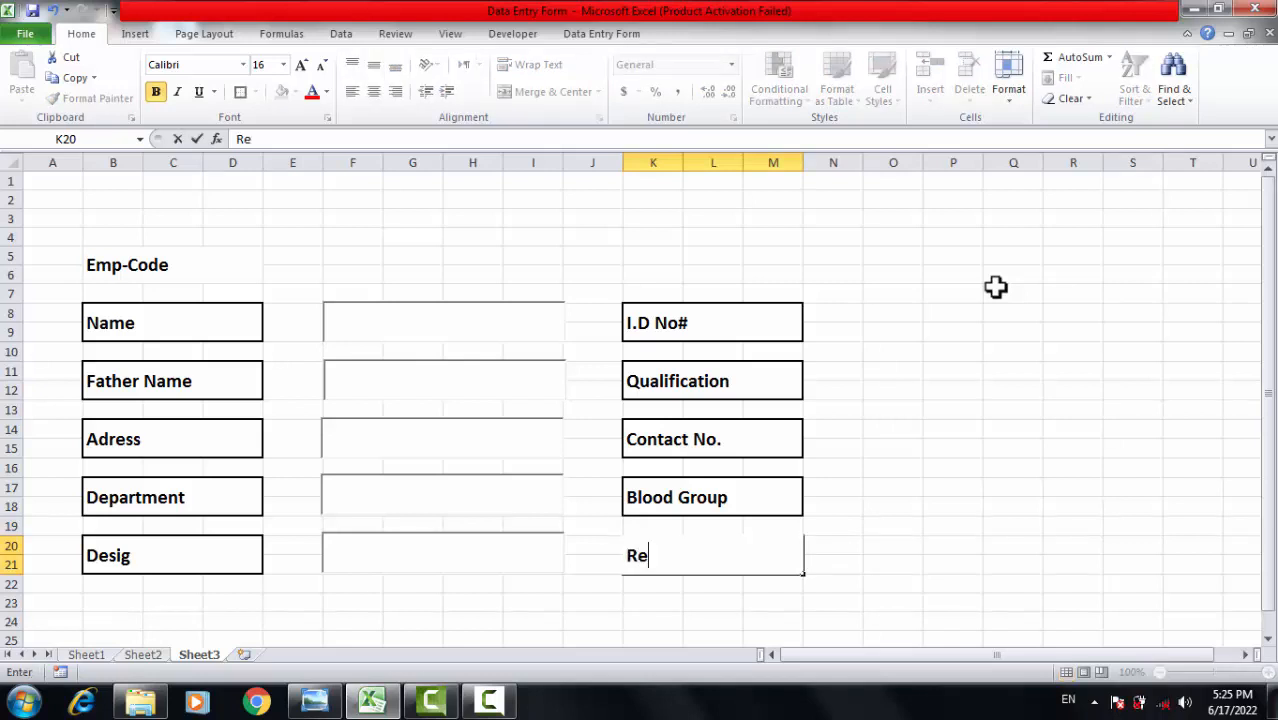
pyautogui.write('ference')
pyautogui.press('Return')
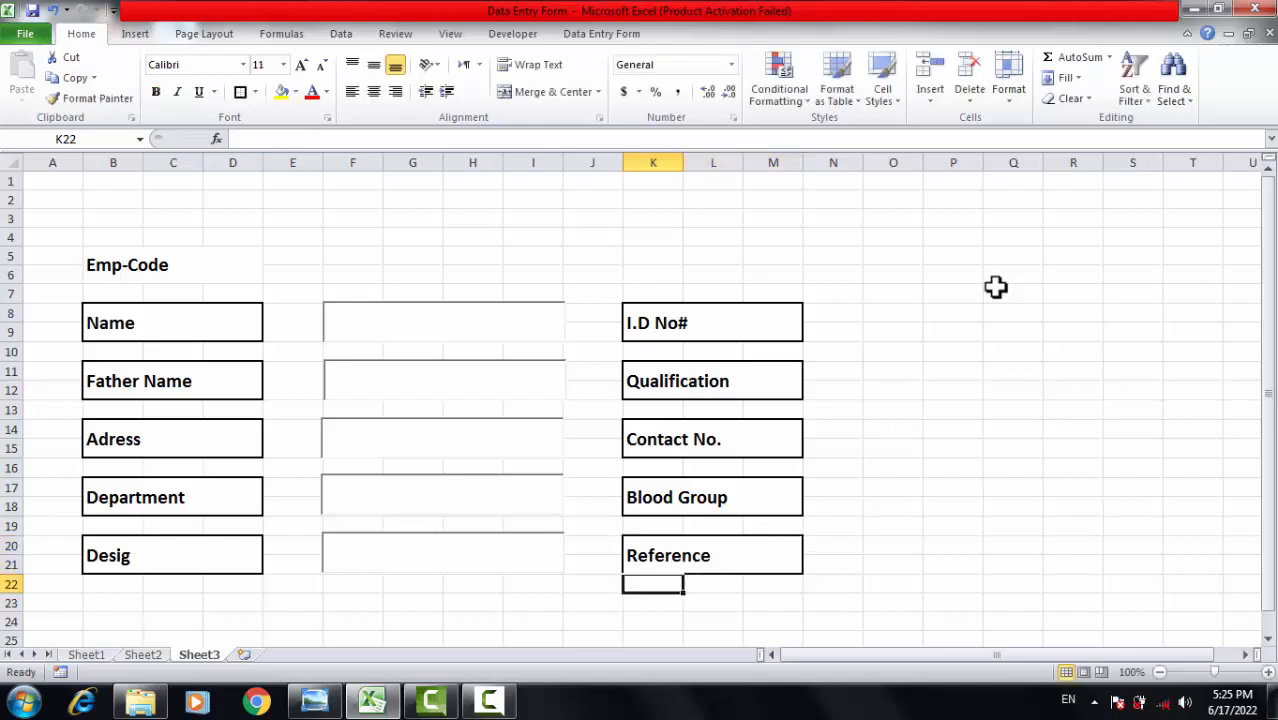
pyautogui.press('Up')
pyautogui.press('Up')
pyautogui.press('Up')
pyautogui.press('Up')
pyautogui.press('Up')
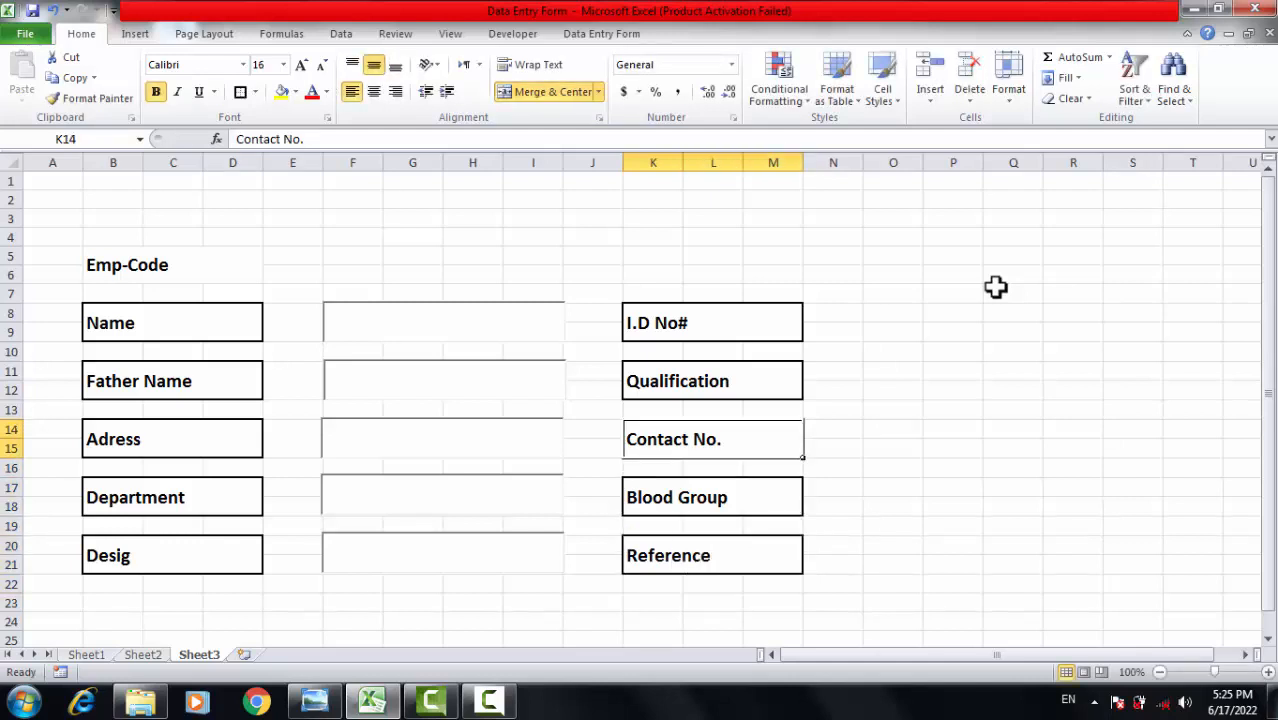
pyautogui.press('Right')
# Copy the Name entry box and paste it level with the I.D No# label.
pyautogui.click(919, 476)
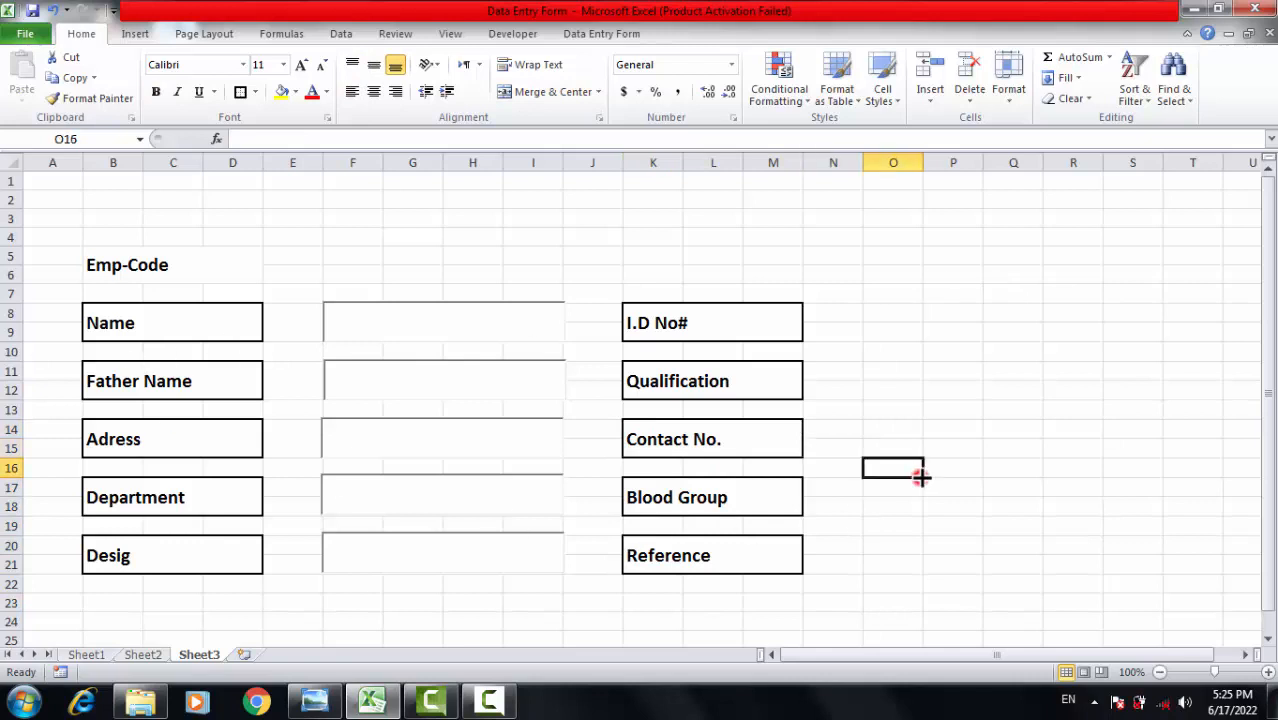
pyautogui.click(918, 393)
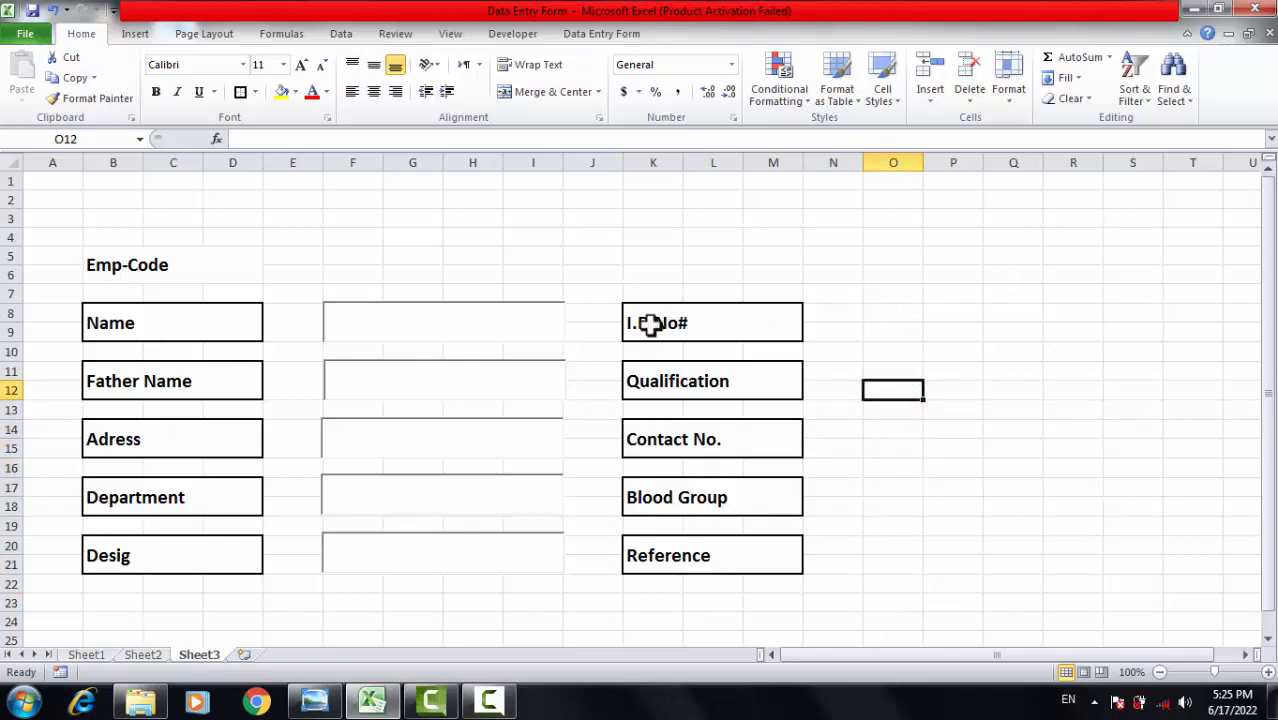
pyautogui.click(406, 307)
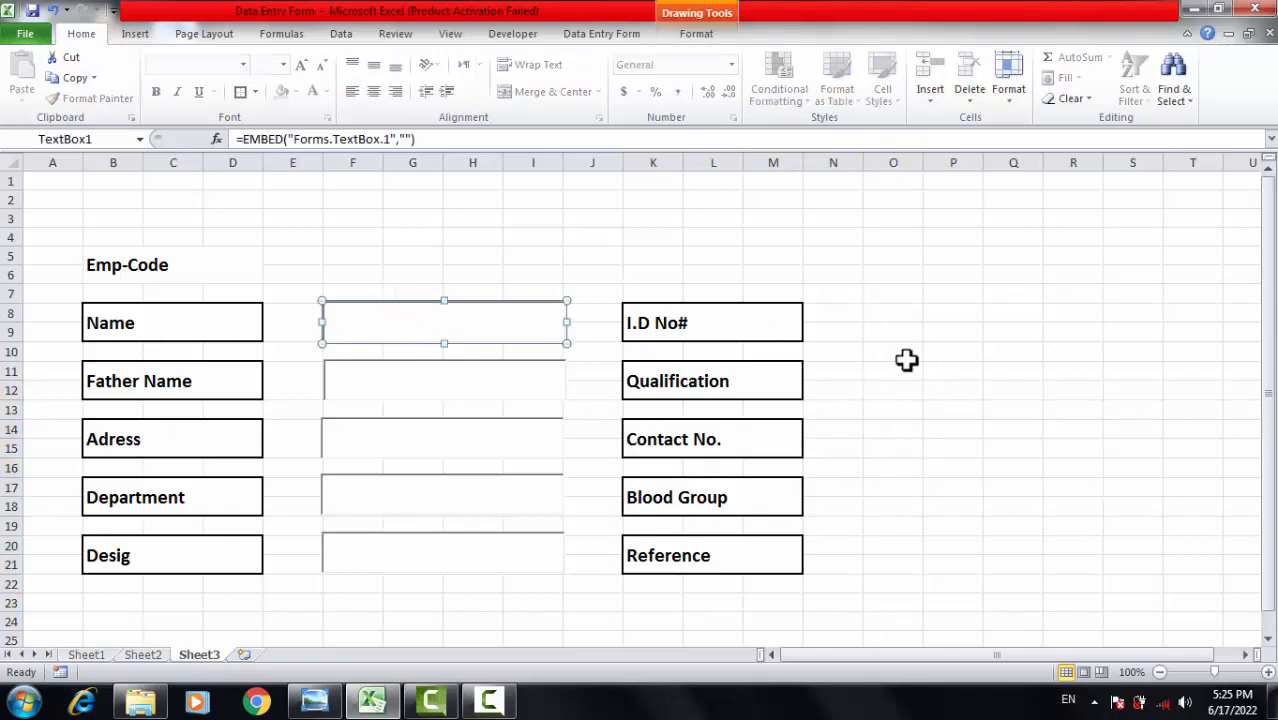
pyautogui.click(881, 314)
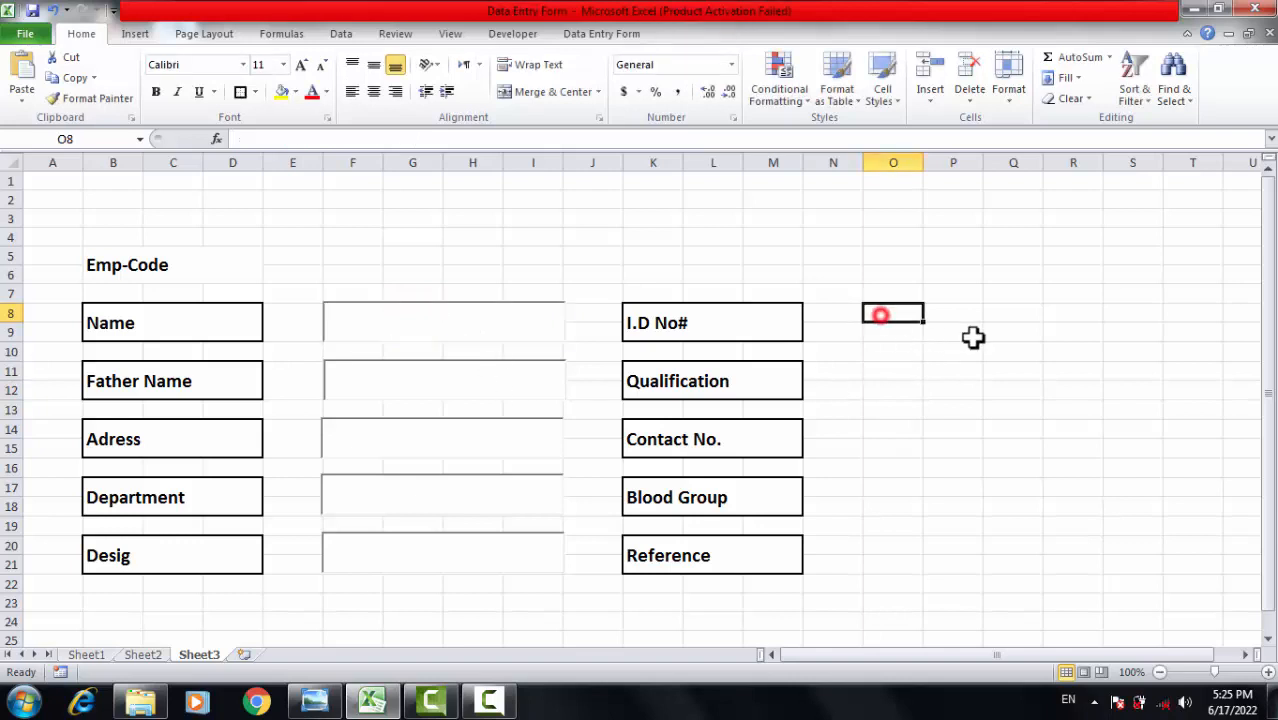
pyautogui.hotkey('ctrl', 'v')
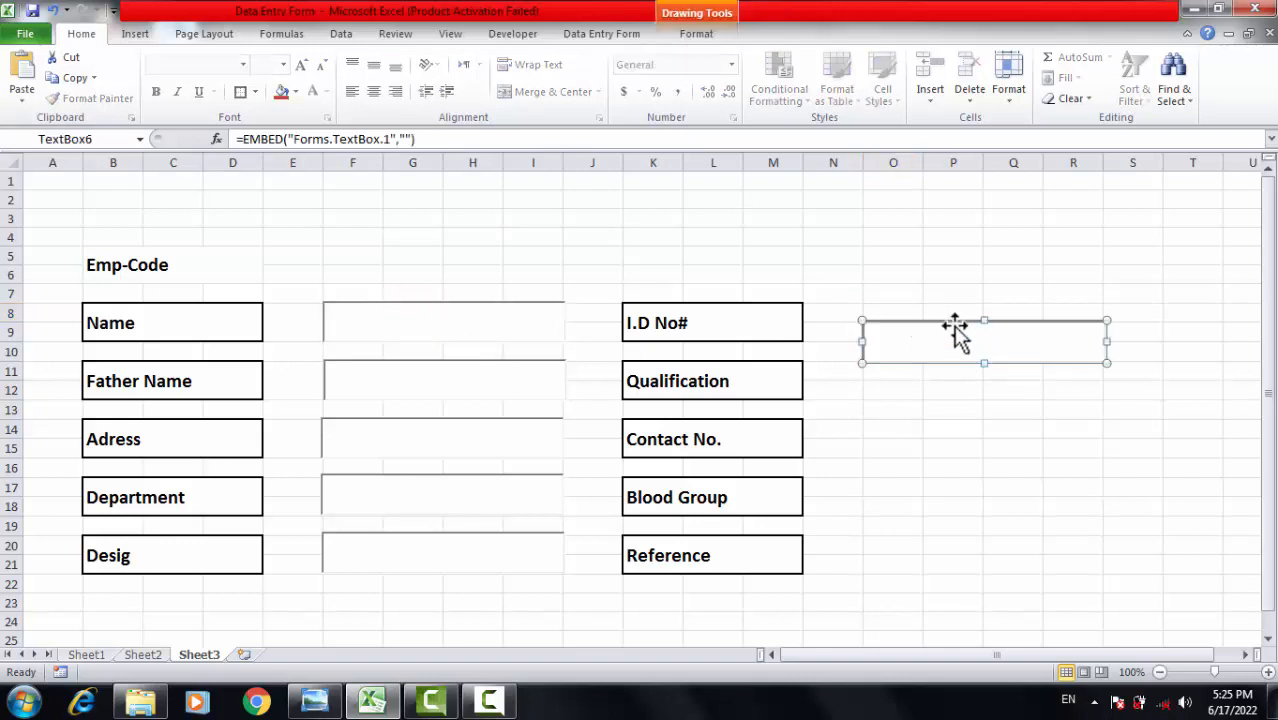
pyautogui.moveTo(953, 318); pyautogui.dragTo(953, 298)
pyautogui.click(970, 372)
pyautogui.click(929, 319)
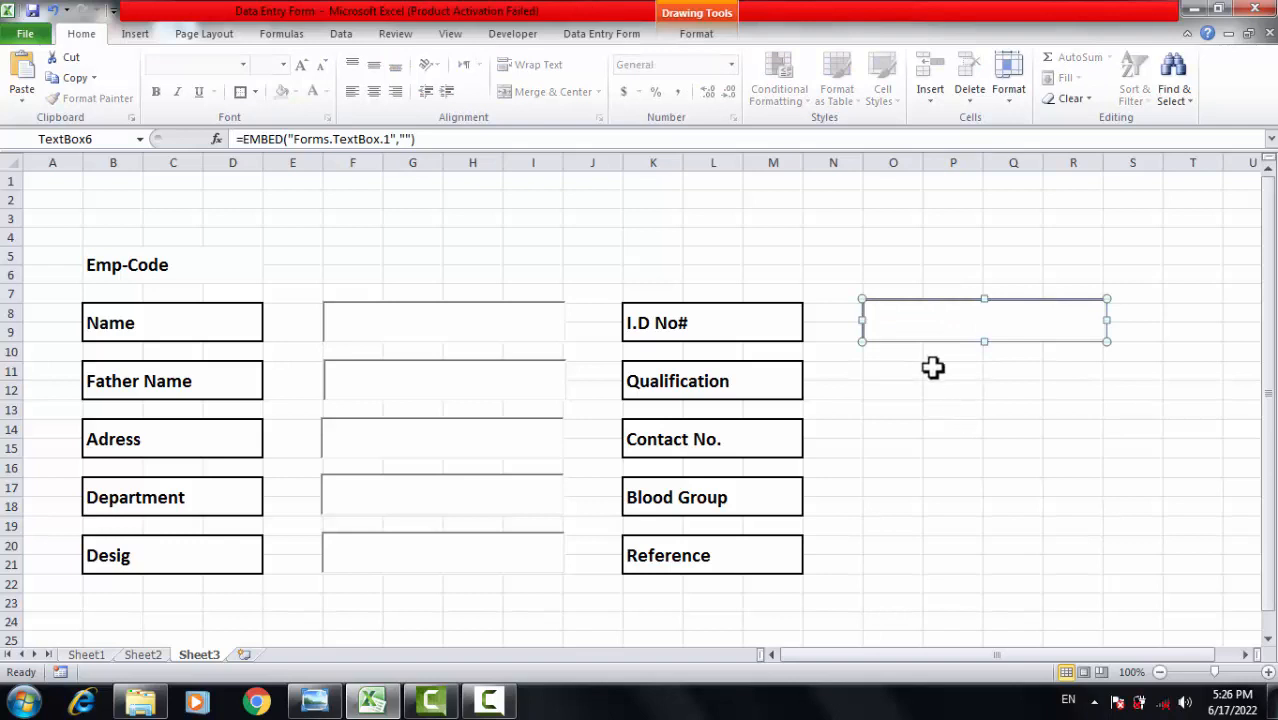
pyautogui.click(872, 372)
# Paste aligned entry boxes beside Qualification and Contact No.
pyautogui.click(845, 364)
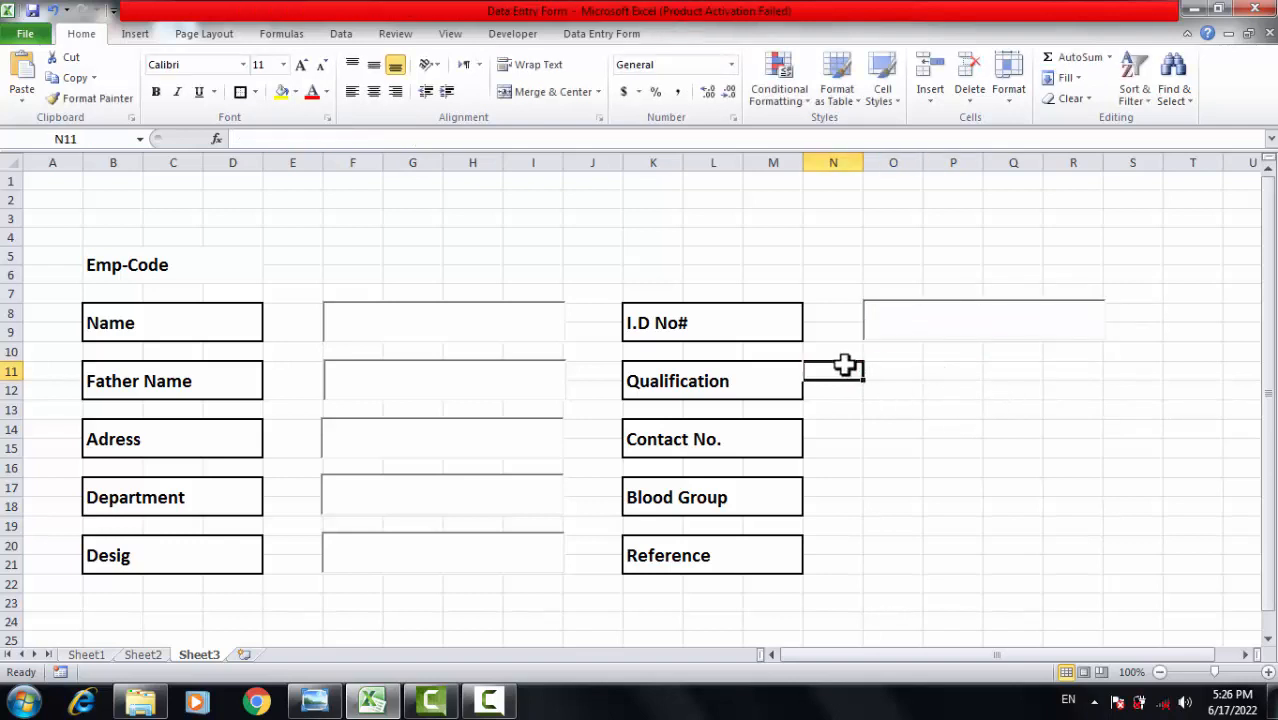
pyautogui.hotkey('ctrl', 'v')
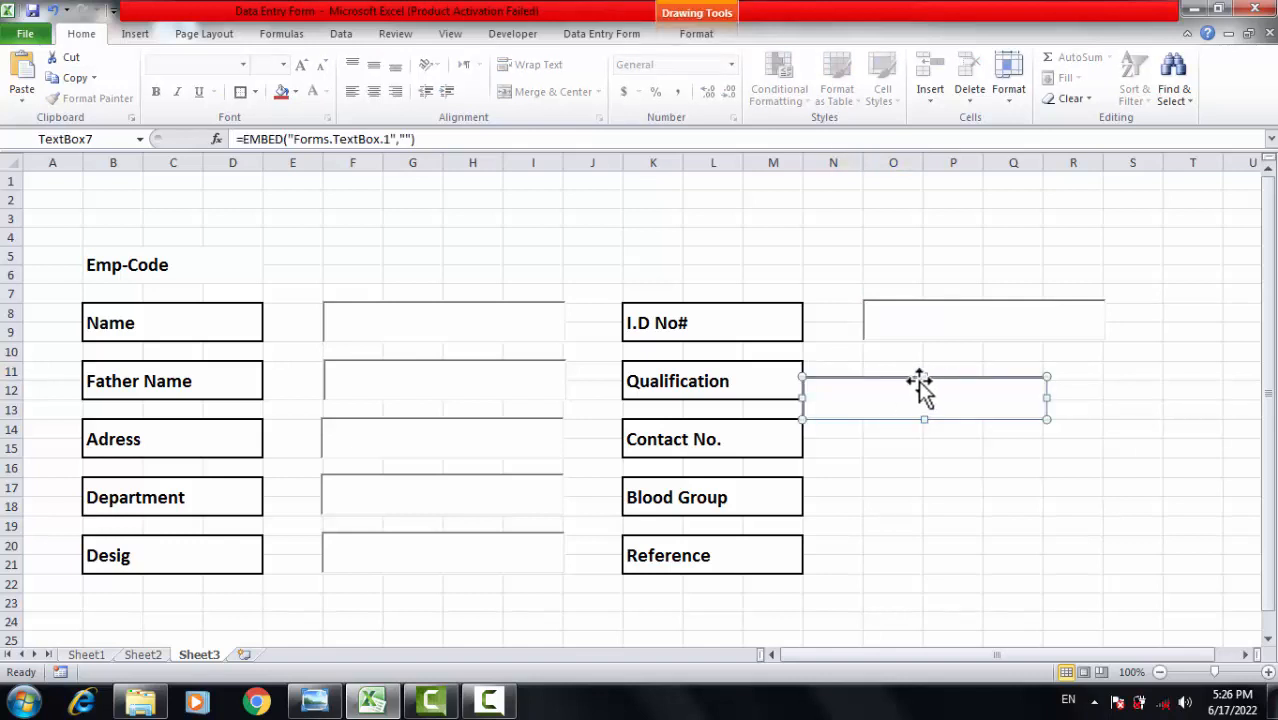
pyautogui.moveTo(889, 382); pyautogui.dragTo(930, 360)
pyautogui.click(966, 450)
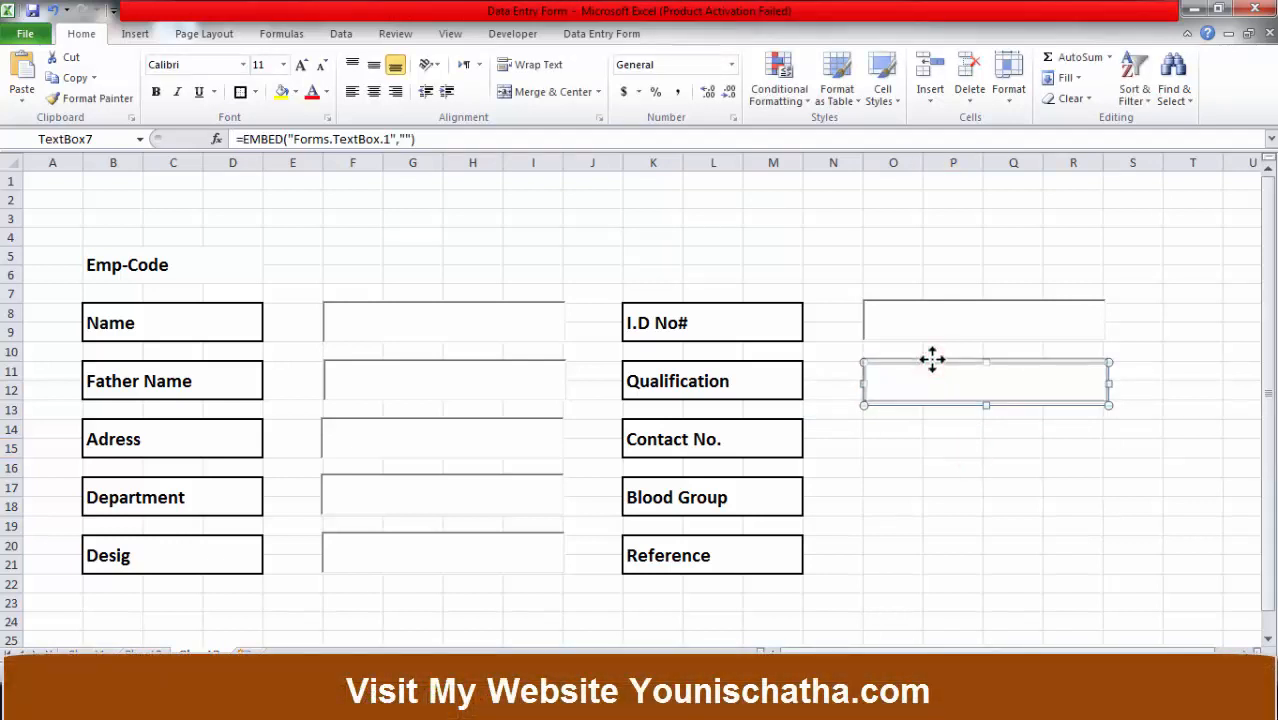
pyautogui.click(940, 449)
pyautogui.click(958, 388)
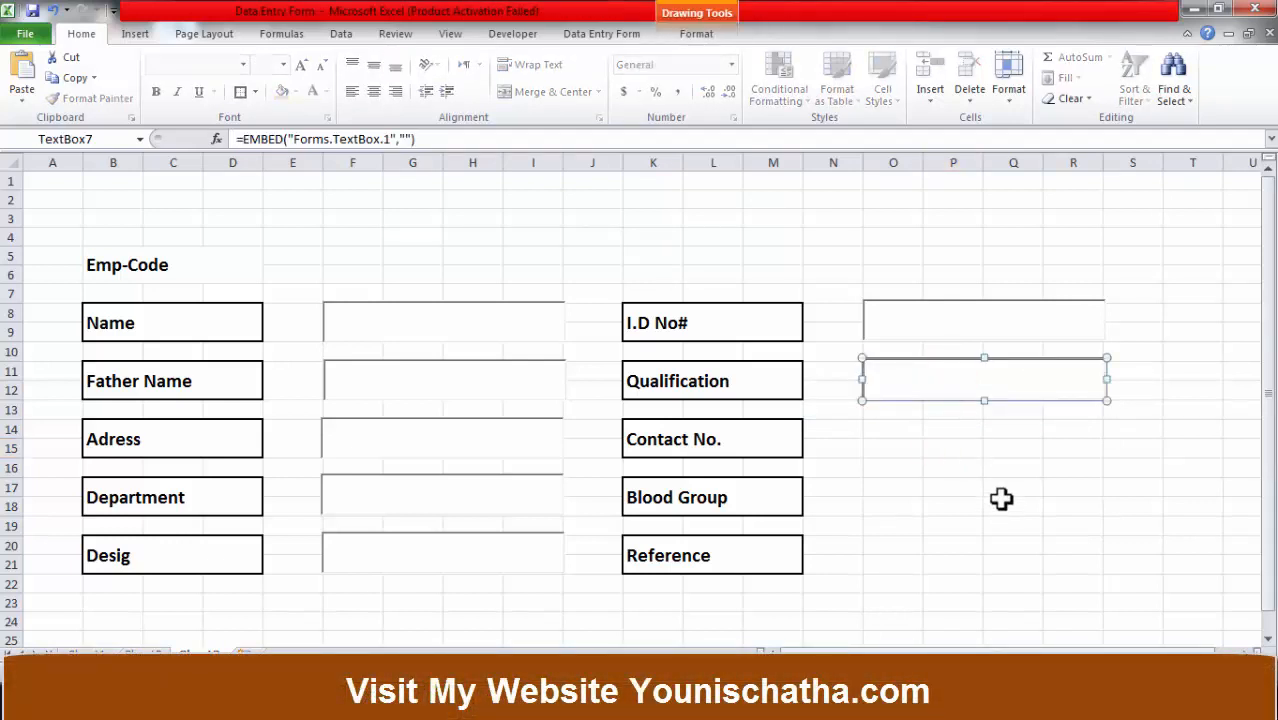
pyautogui.click(893, 434)
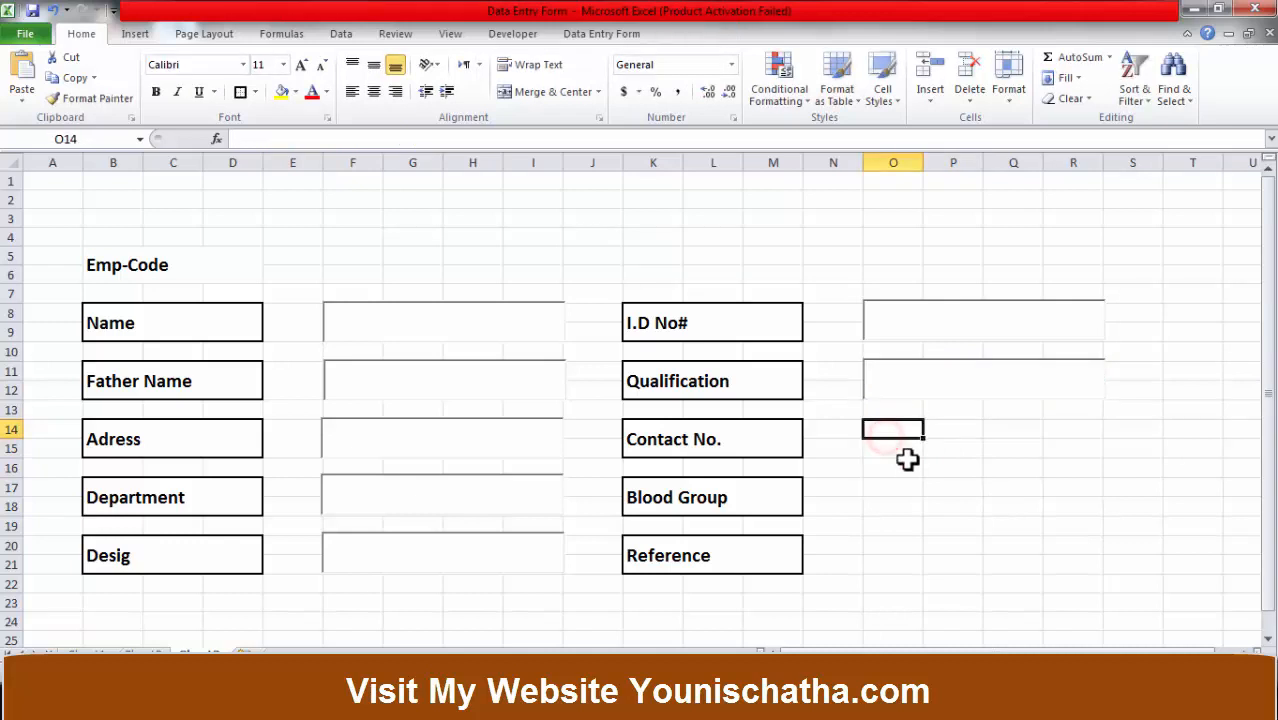
pyautogui.hotkey('ctrl', 'v')
pyautogui.moveTo(919, 437); pyautogui.dragTo(919, 415)
pyautogui.click(913, 502)
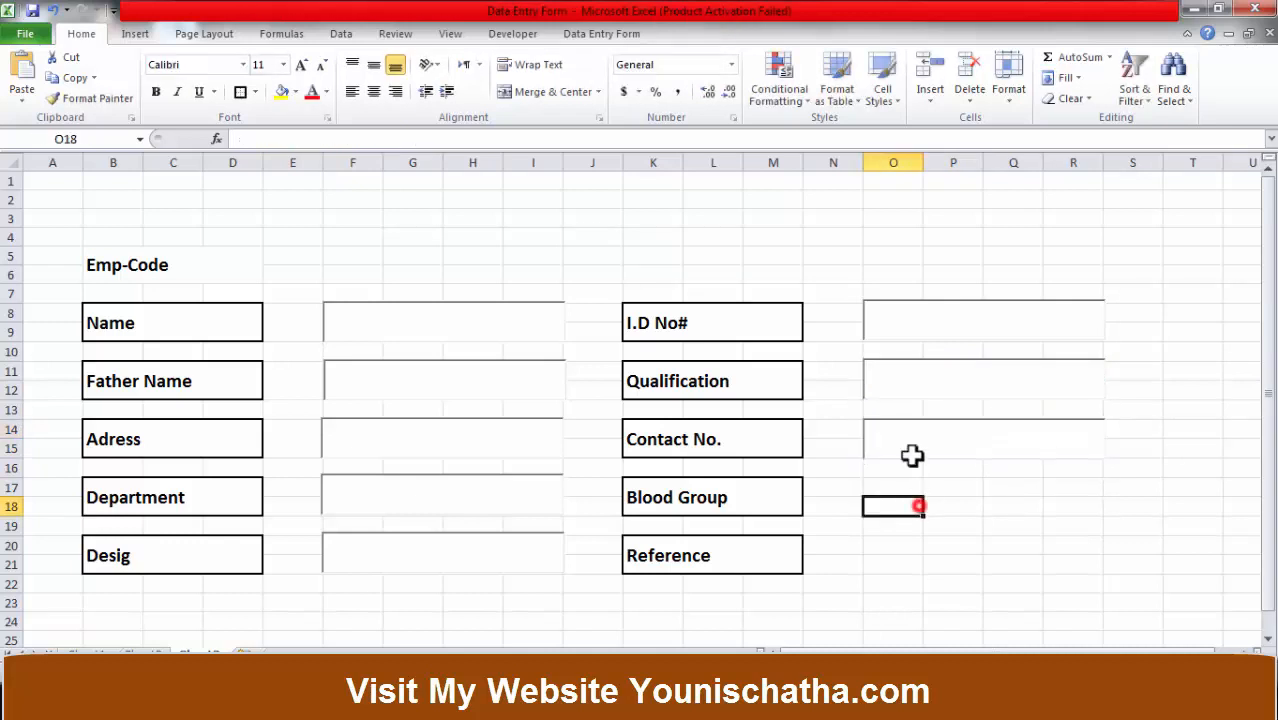
pyautogui.click(913, 432)
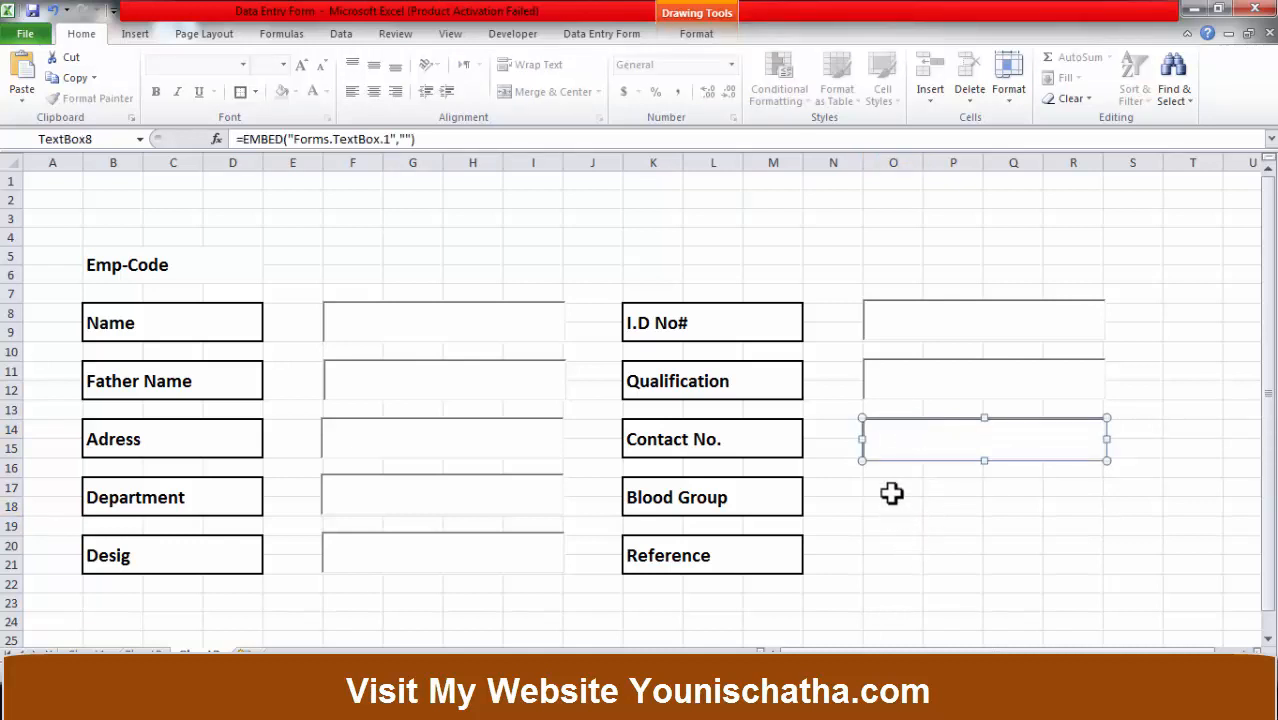
# Paste aligned entry boxes beside Blood Group and Reference.
pyautogui.click(884, 489)
pyautogui.hotkey('ctrl', 'v')
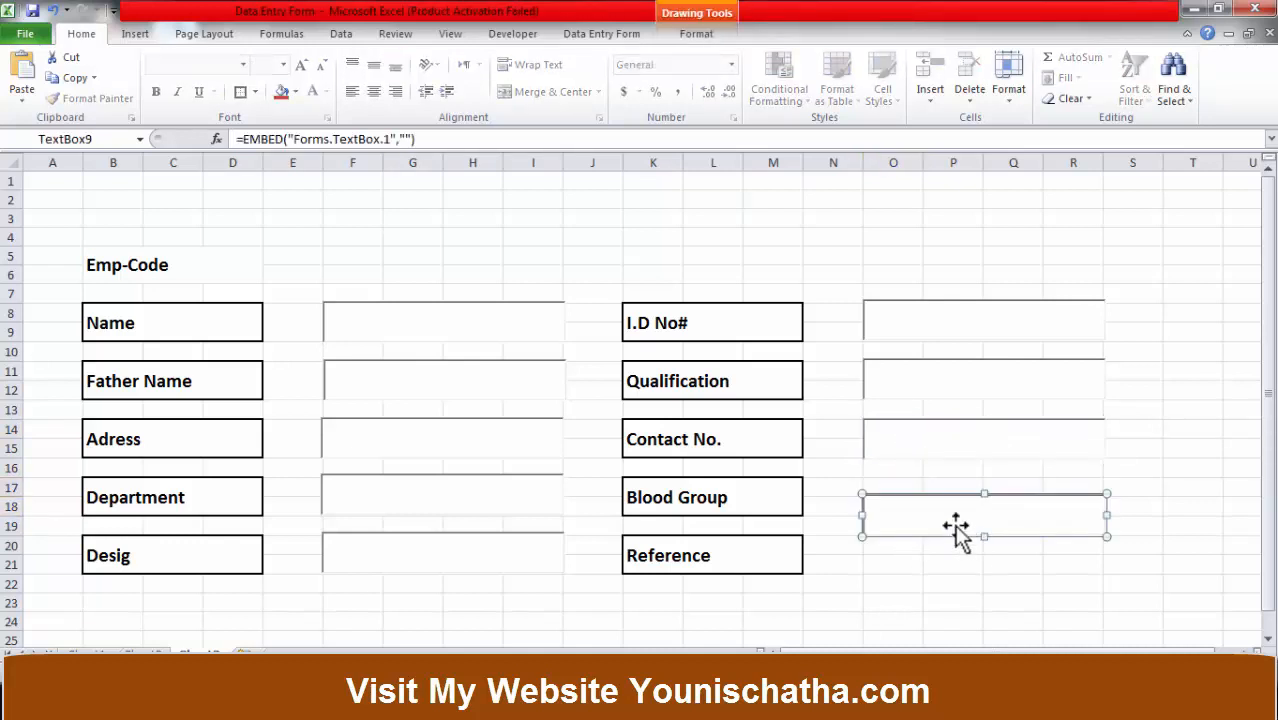
pyautogui.moveTo(926, 494); pyautogui.dragTo(925, 476)
pyautogui.click(921, 586)
pyautogui.click(890, 545)
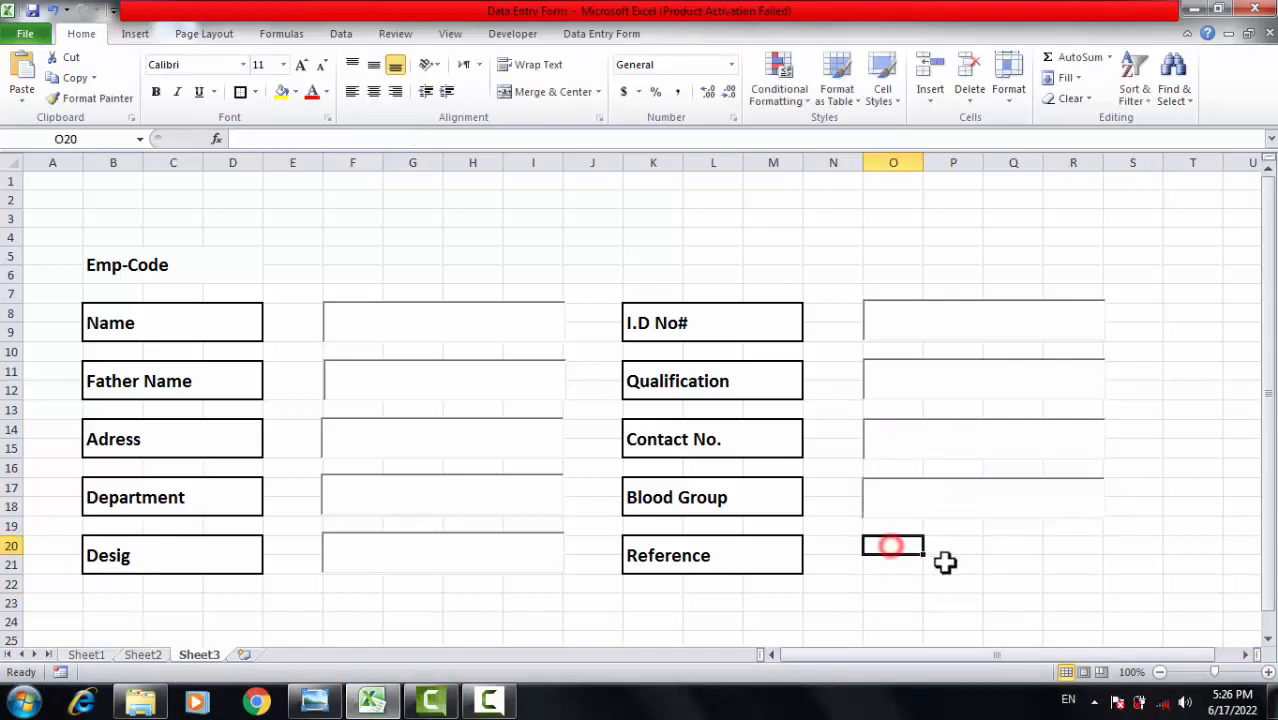
pyautogui.hotkey('ctrl', 'v')
pyautogui.click(927, 543)
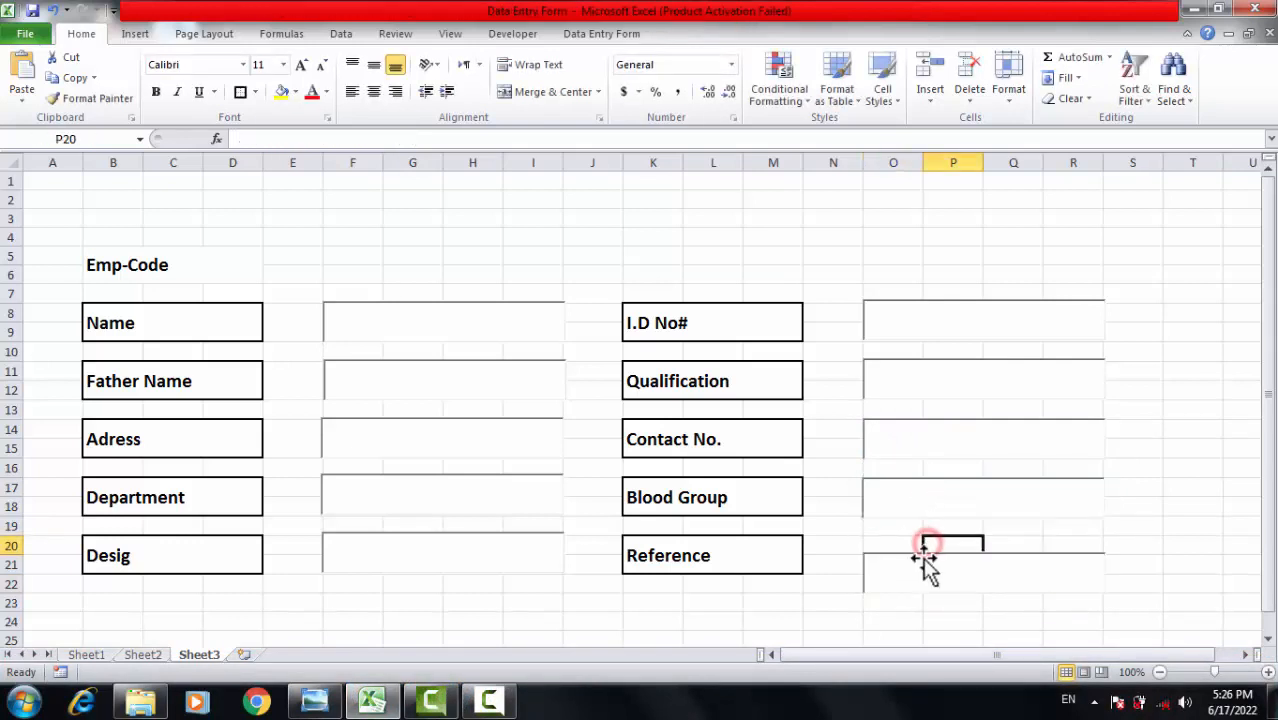
pyautogui.doubleClick(922, 560)
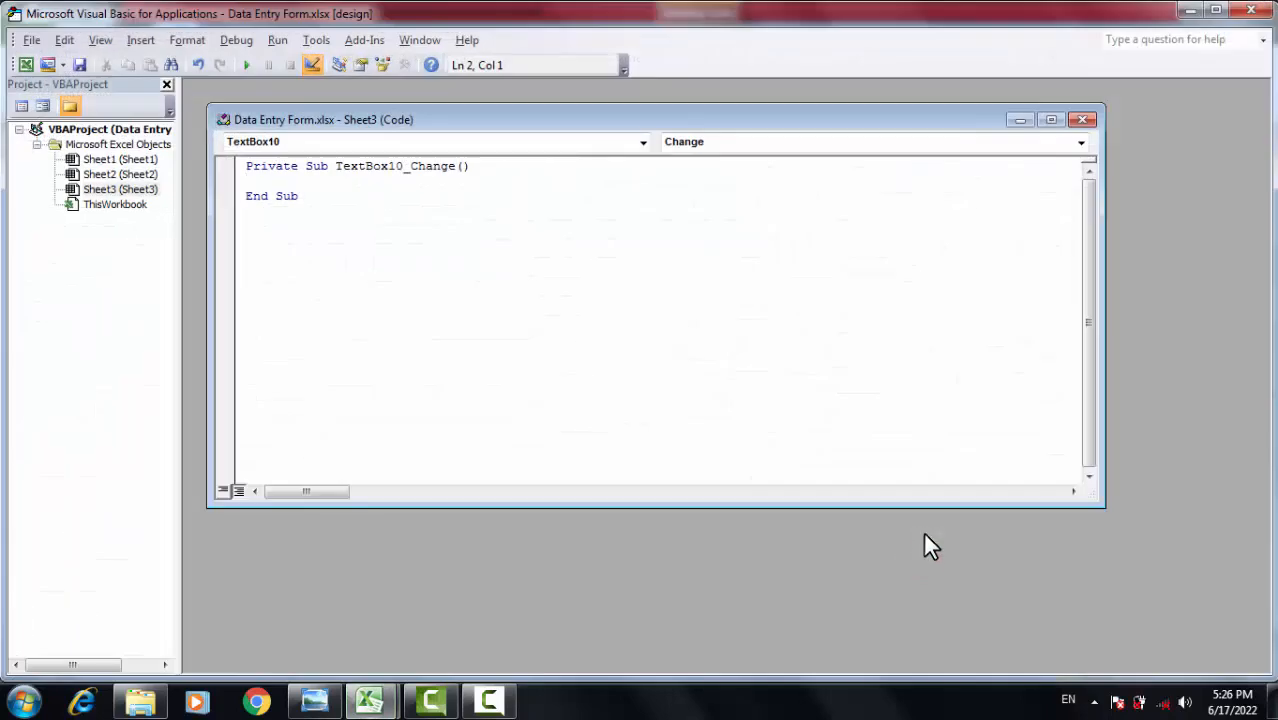
pyautogui.click(1251, 10)
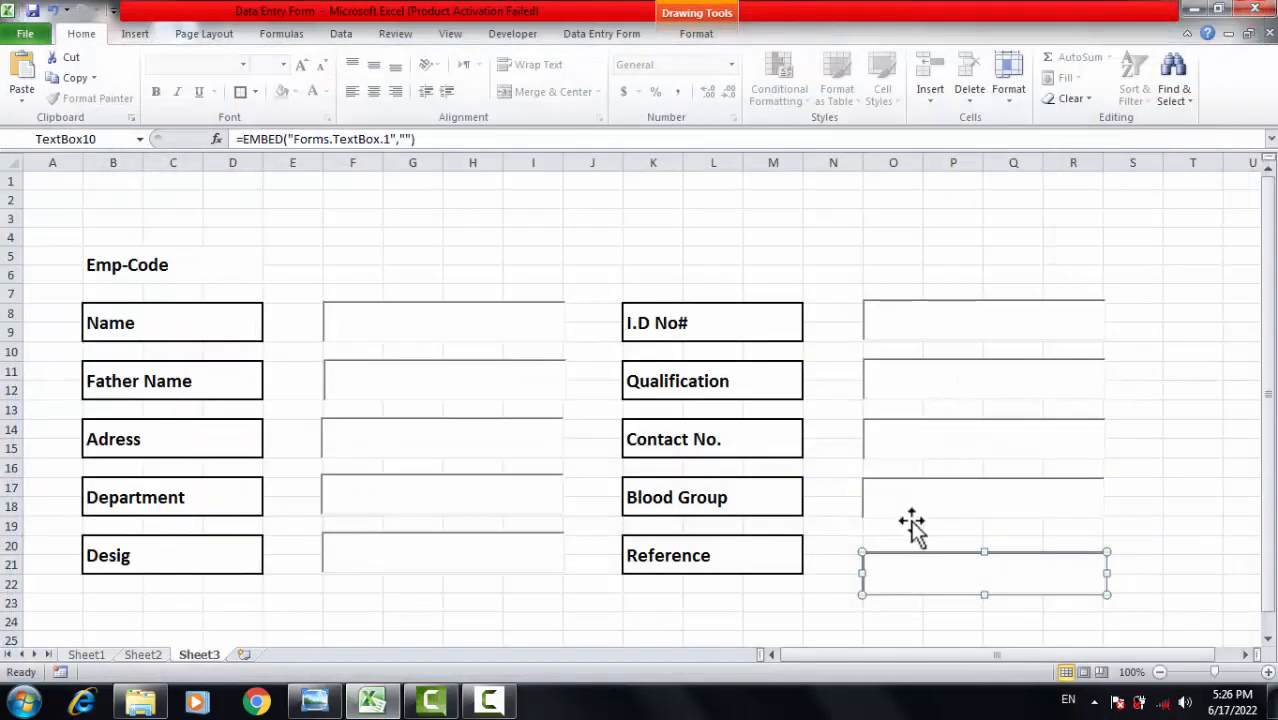
pyautogui.moveTo(904, 550)
pyautogui.mouseDown()
pyautogui.moveTo(898, 526)
pyautogui.moveTo(904, 536)
pyautogui.mouseUp()
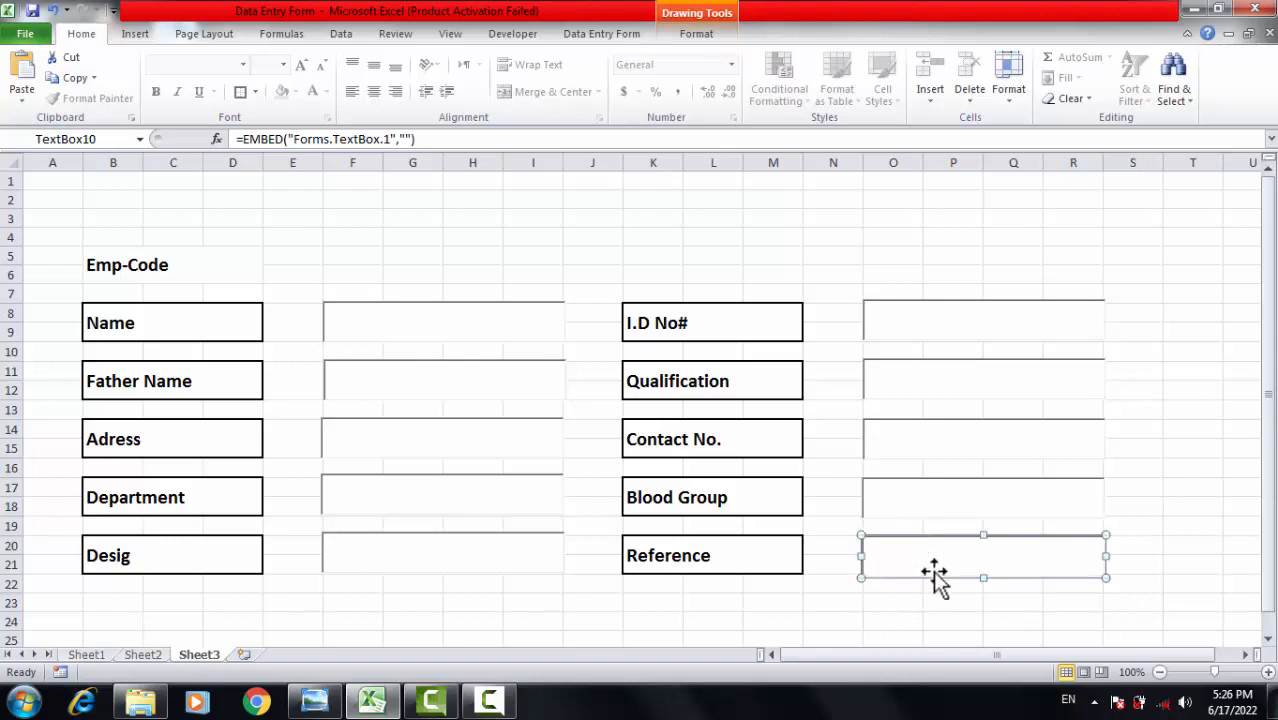
pyautogui.click(953, 621)
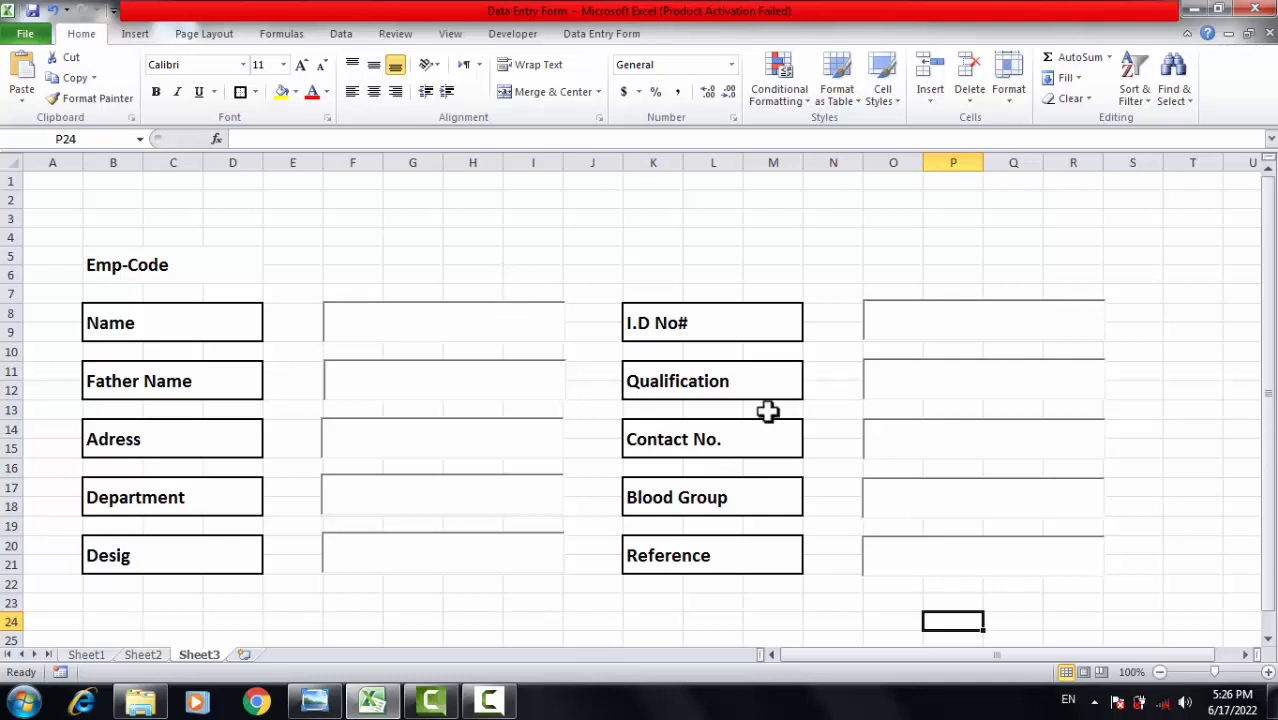
pyautogui.click(533, 272)
pyautogui.click(718, 288)
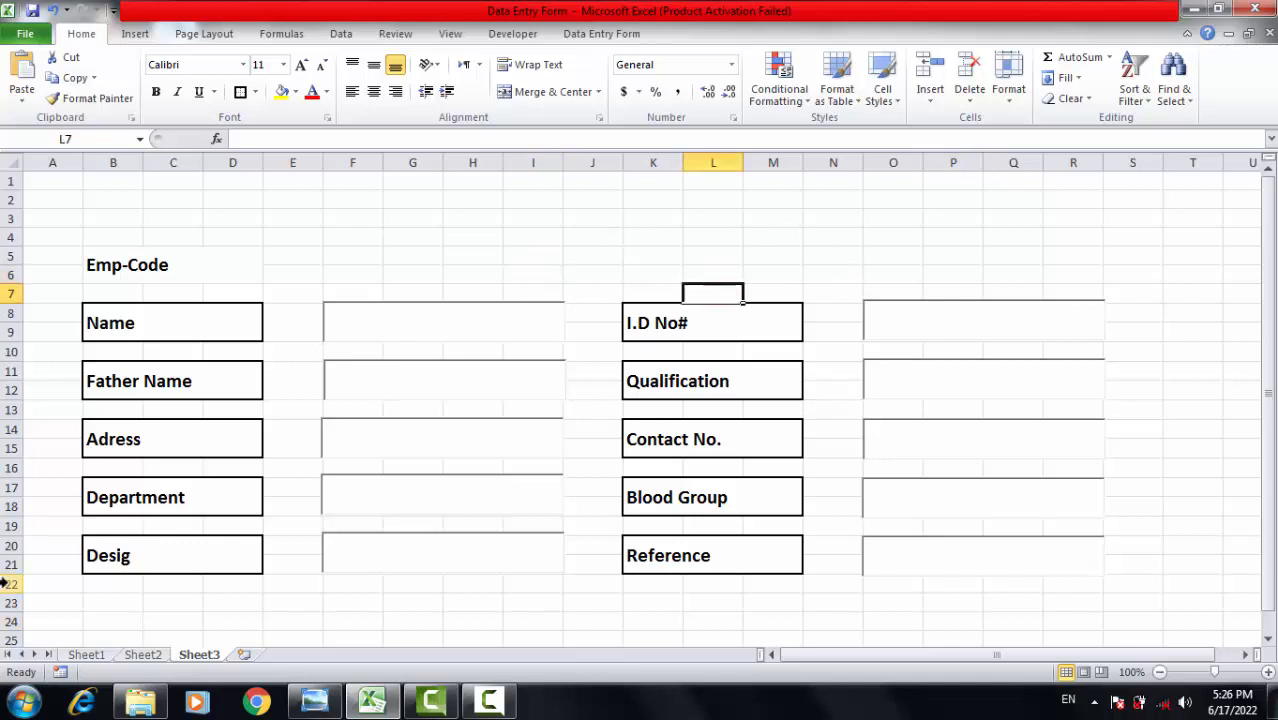
# Delete the Department text box and draw an ActiveX combo box over F17:I18 in its place.
pyautogui.click(360, 495)
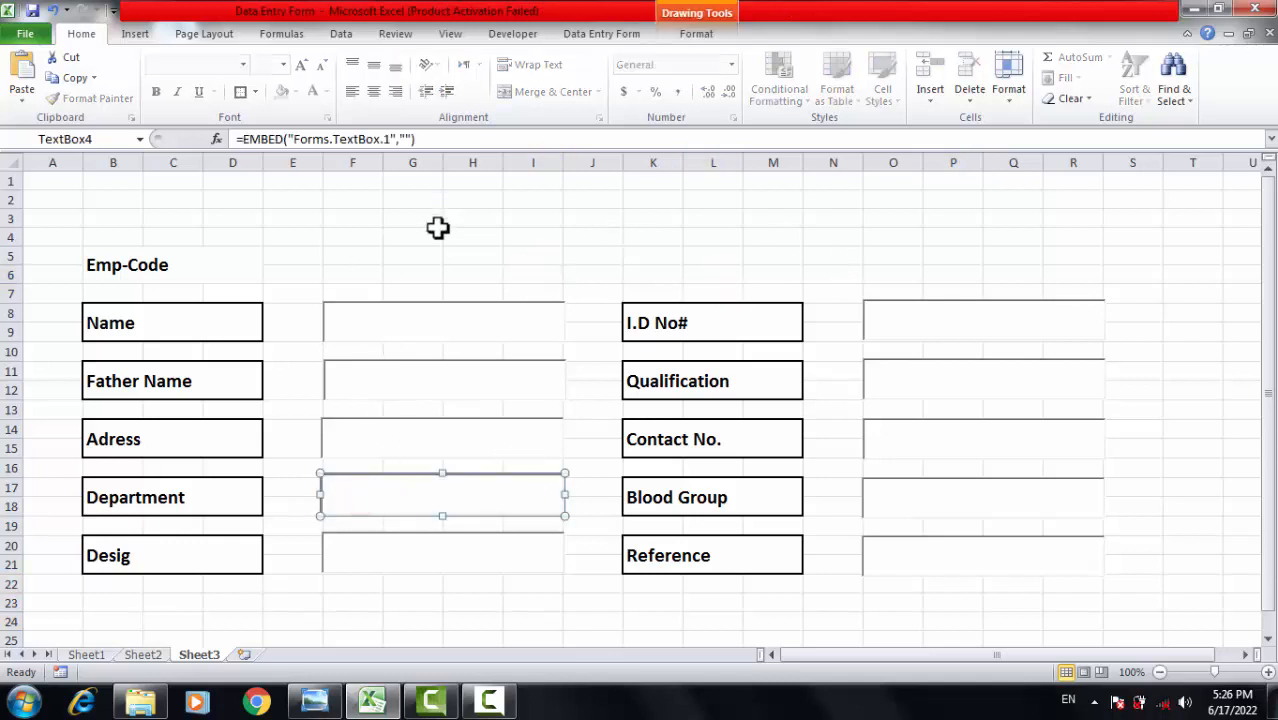
pyautogui.click(415, 348)
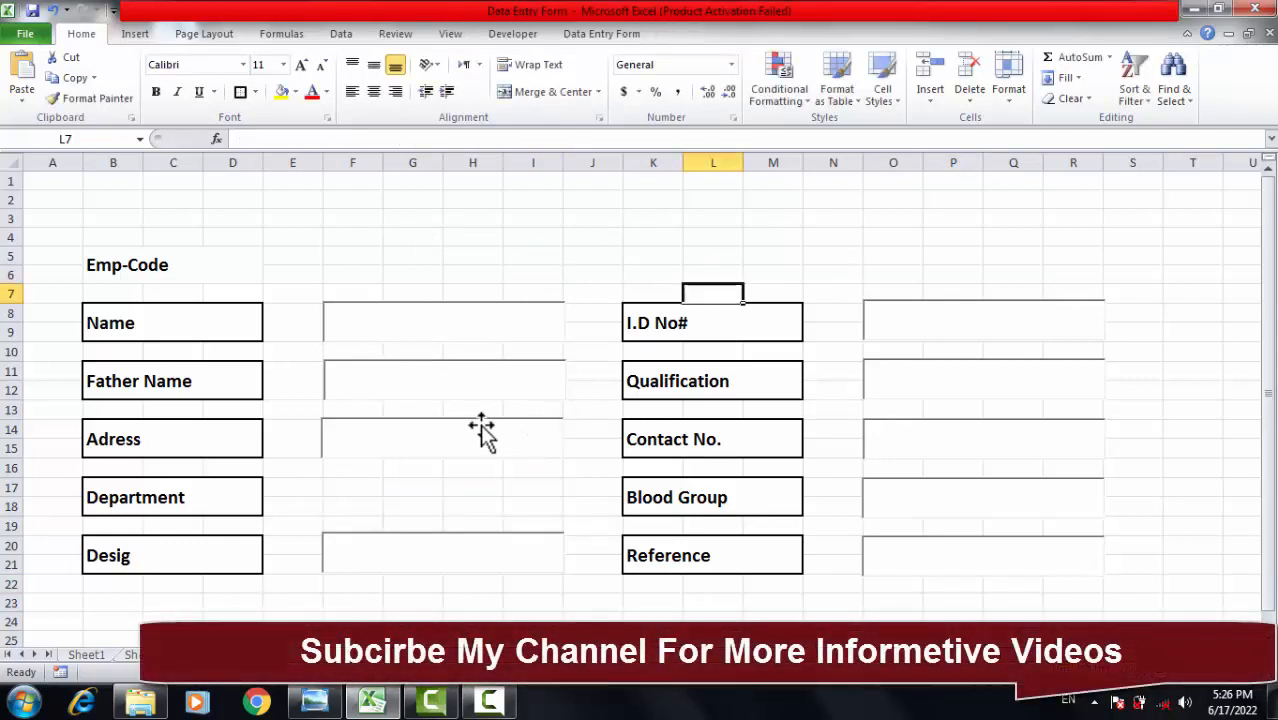
pyautogui.click(494, 30)
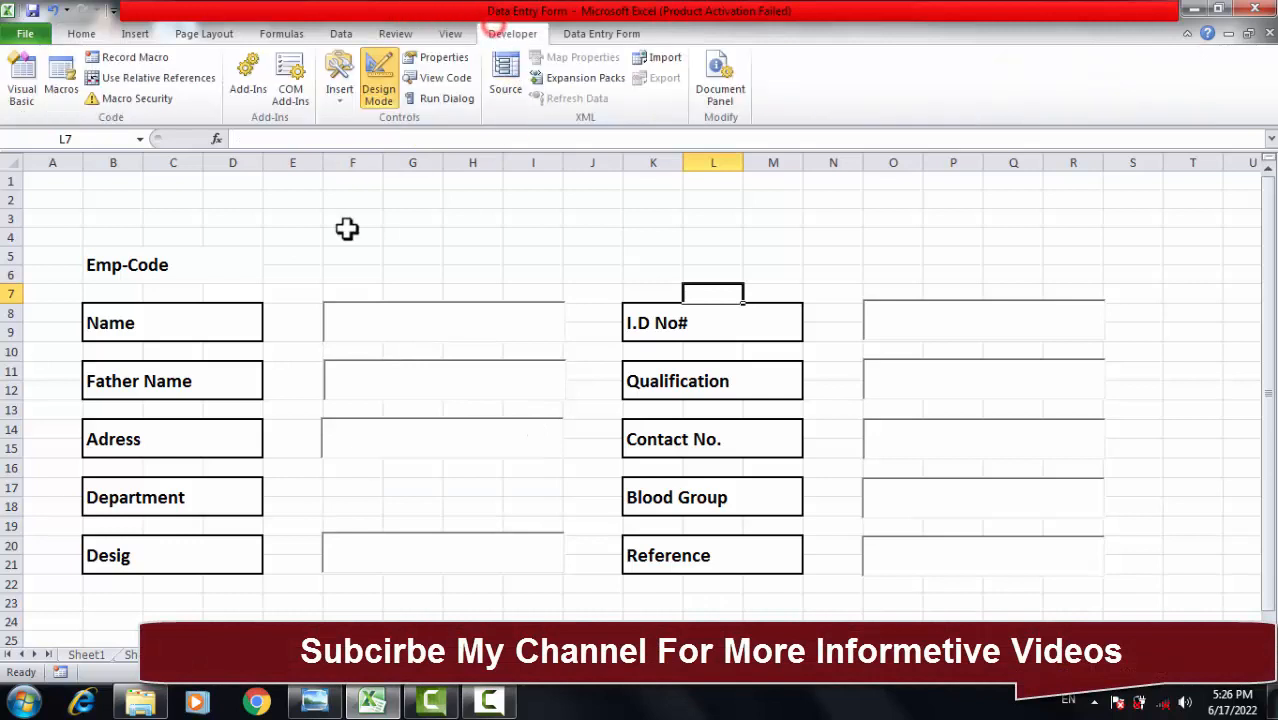
pyautogui.click(344, 98)
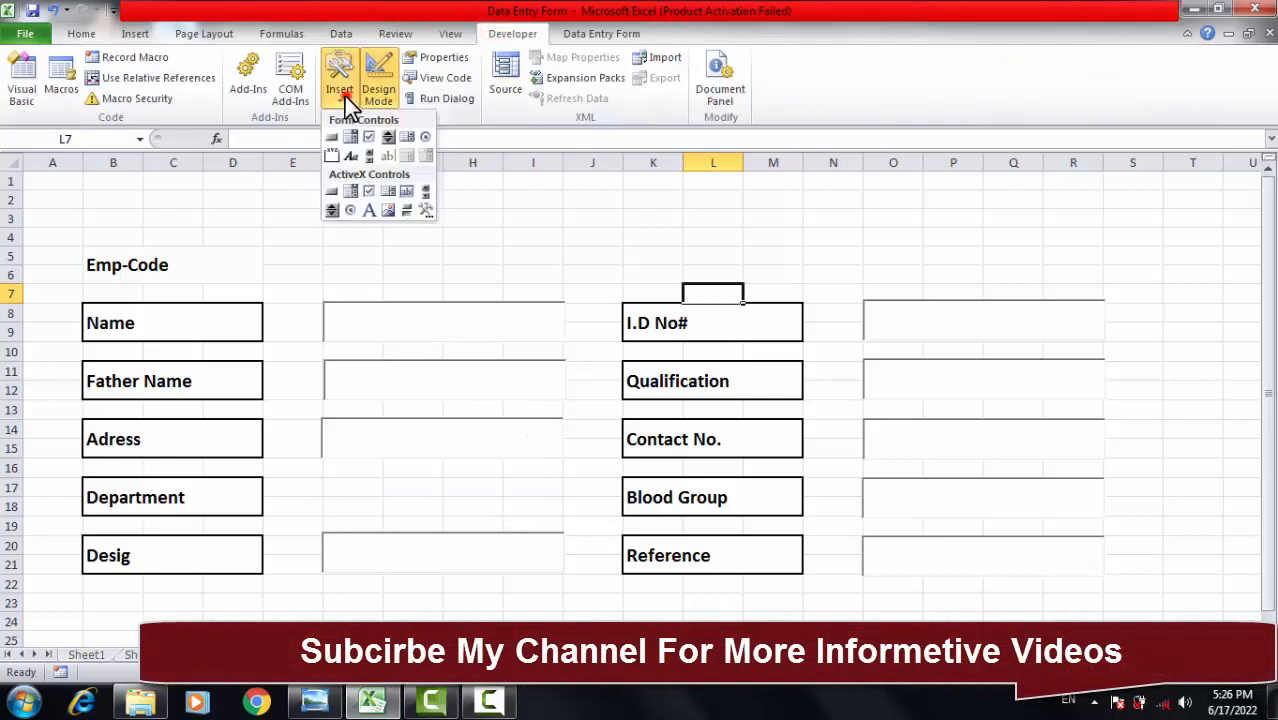
pyautogui.click(352, 192)
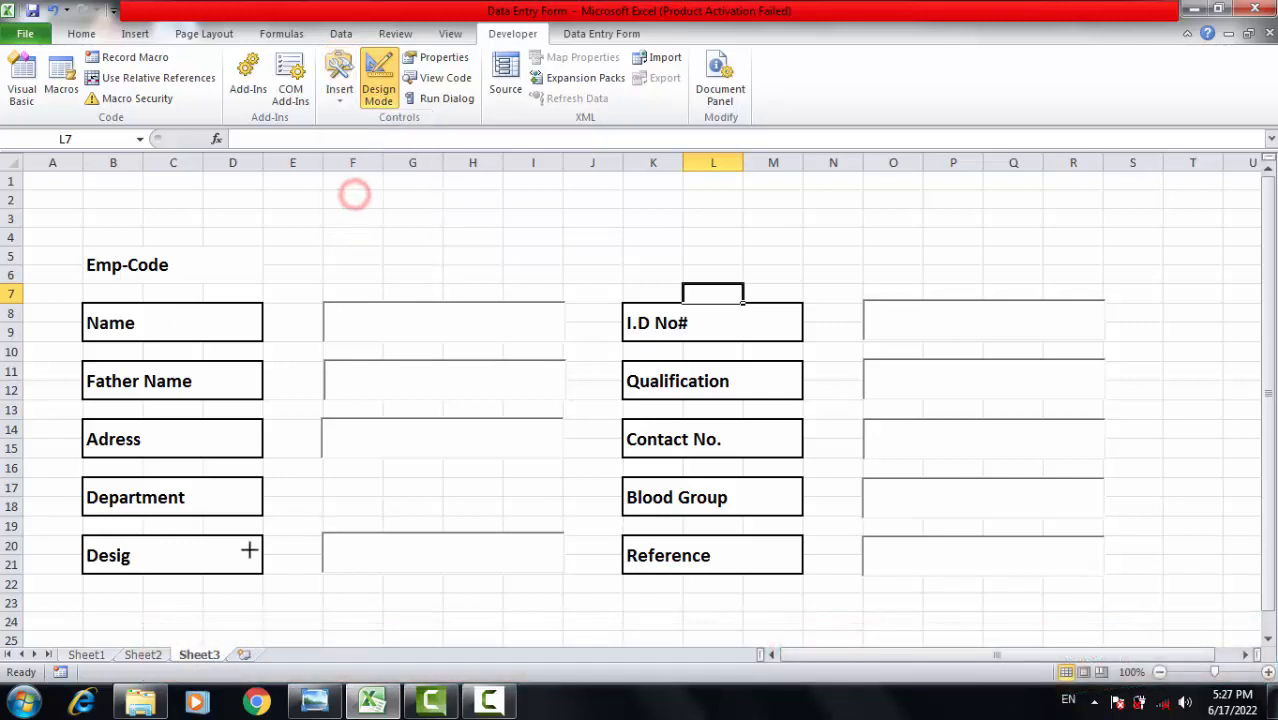
pyautogui.moveTo(322, 479)
pyautogui.mouseDown()
pyautogui.moveTo(340, 520)
pyautogui.moveTo(562, 514)
pyautogui.mouseUp()
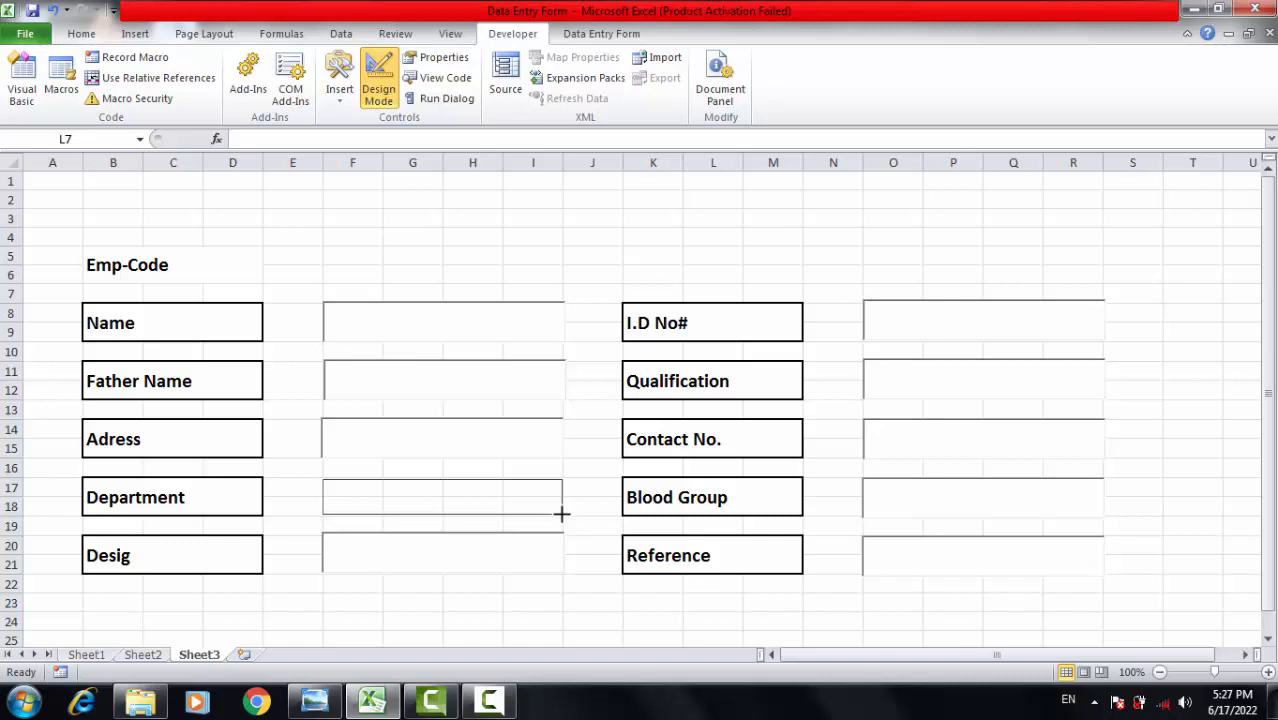
pyautogui.moveTo(562, 514); pyautogui.dragTo(565, 514)
pyautogui.click(499, 490)
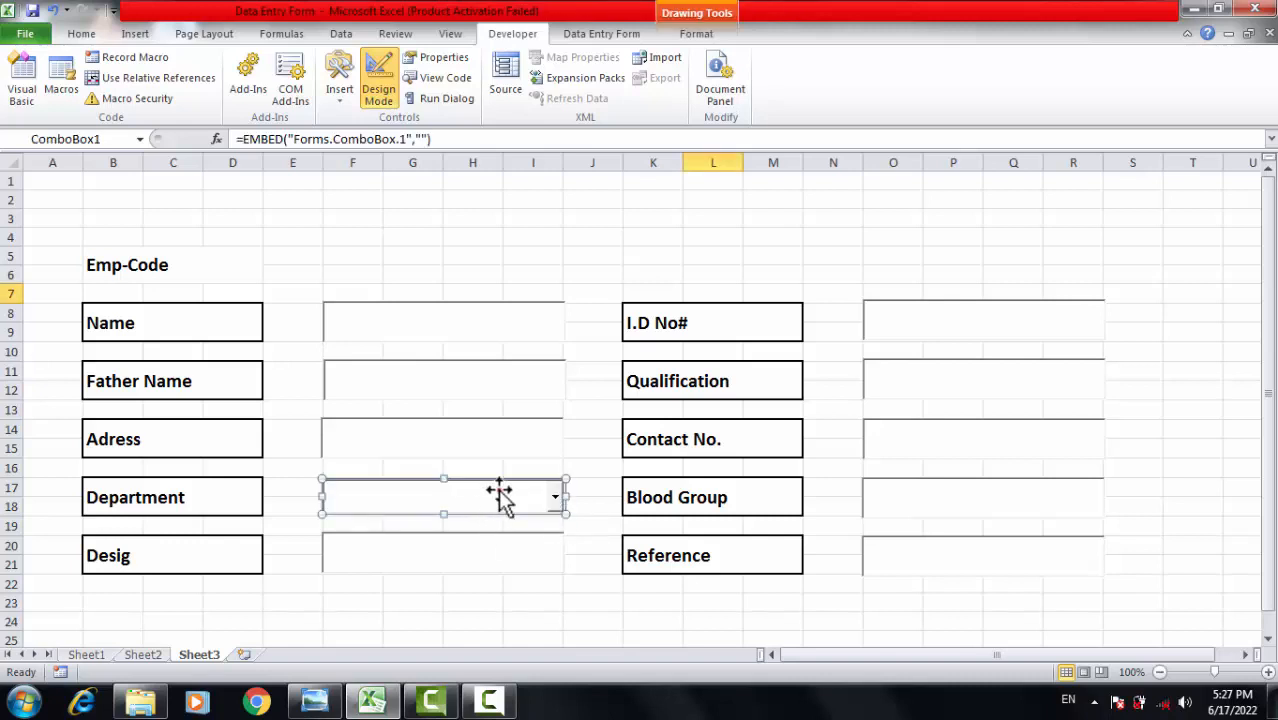
pyautogui.click(584, 620)
pyautogui.click(529, 497)
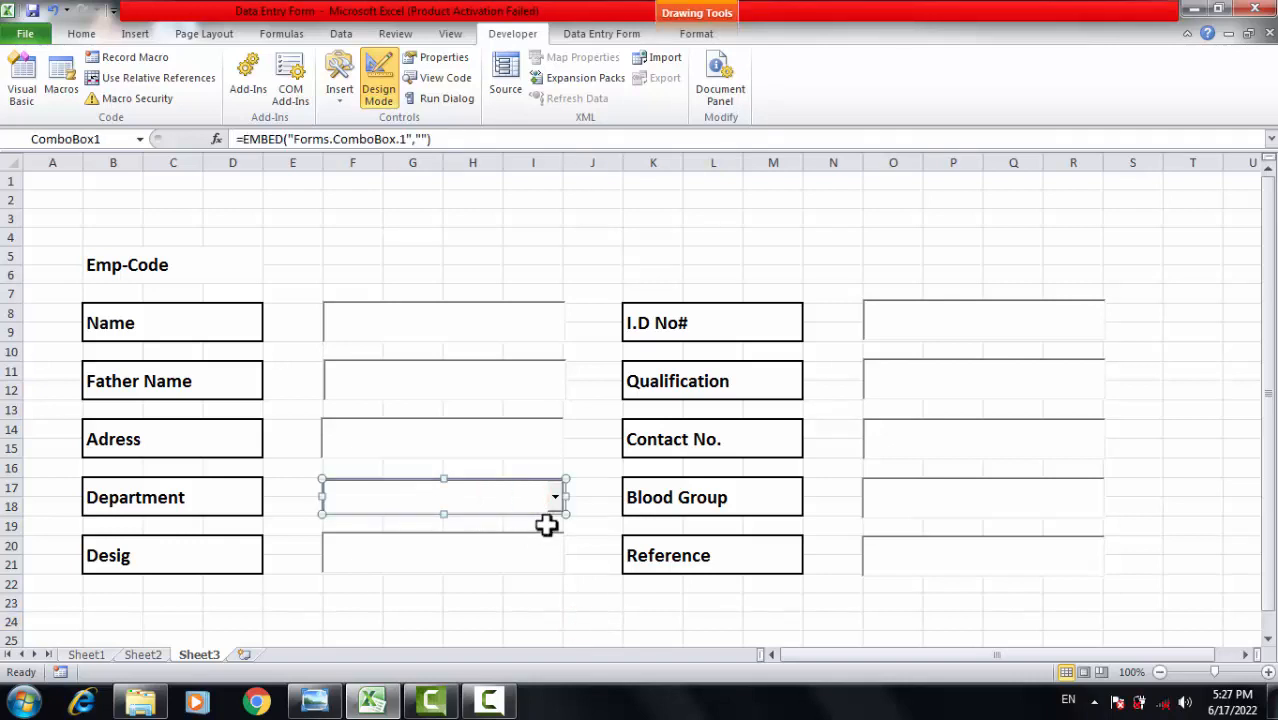
pyautogui.click(1140, 326)
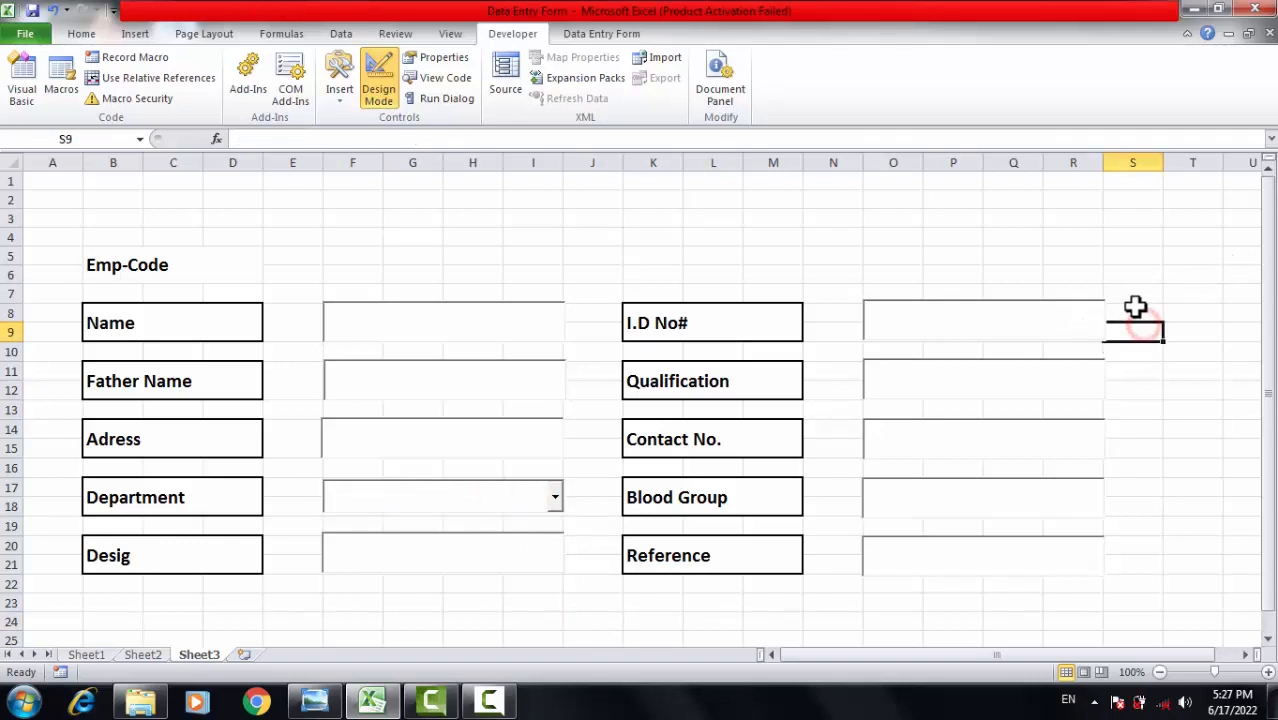
# Merge and centre S8:T10 and give it a thick box border.
pyautogui.moveTo(1135, 308); pyautogui.dragTo(1213, 352)
pyautogui.click(1205, 385)
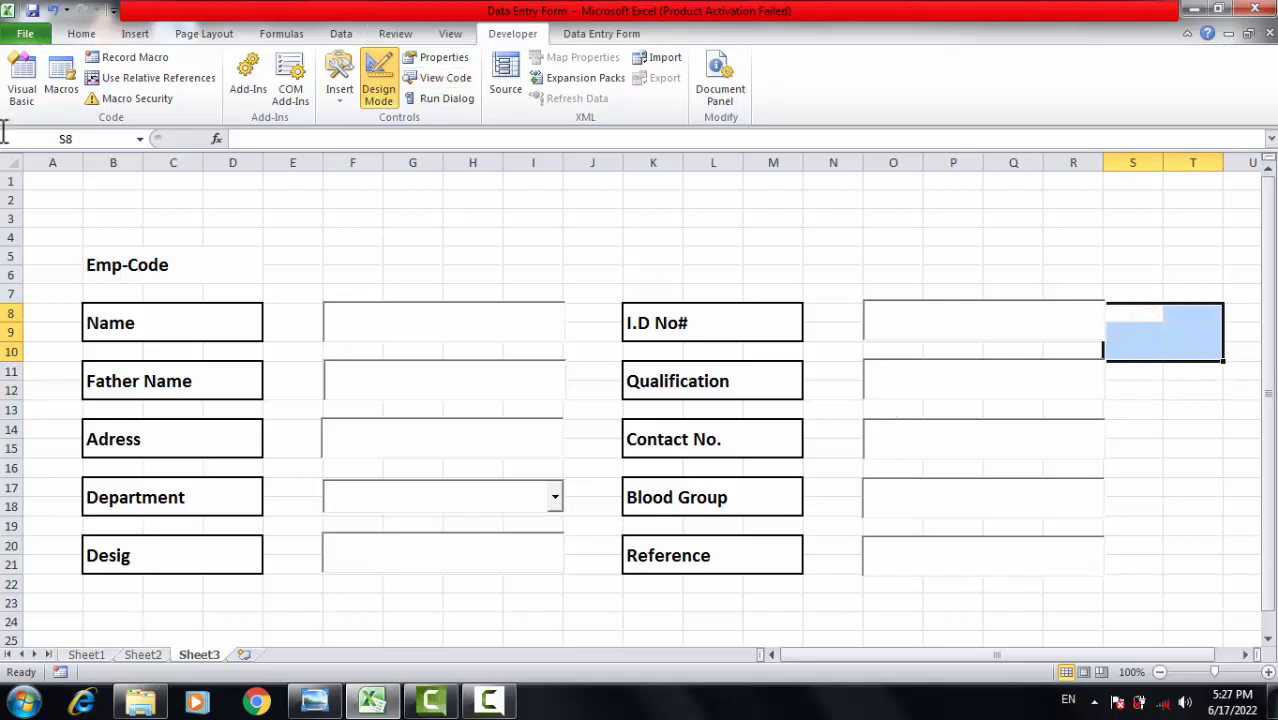
pyautogui.click(136, 35)
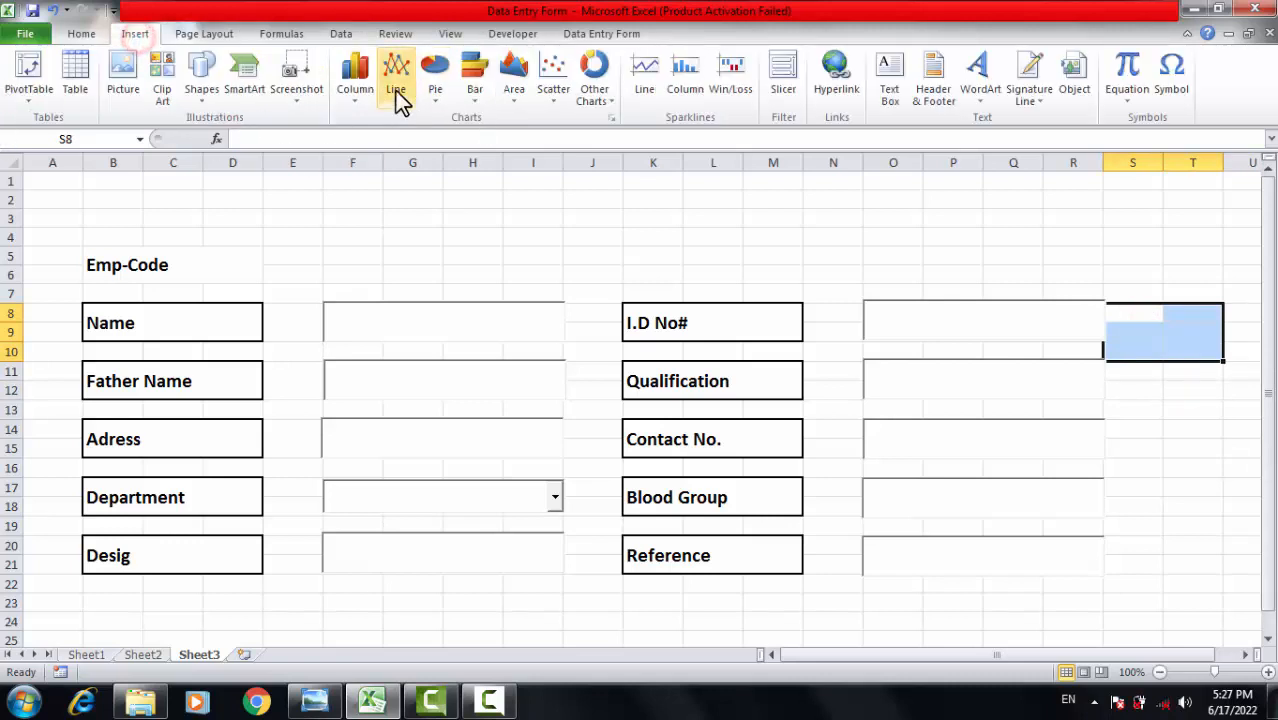
pyautogui.click(99, 31)
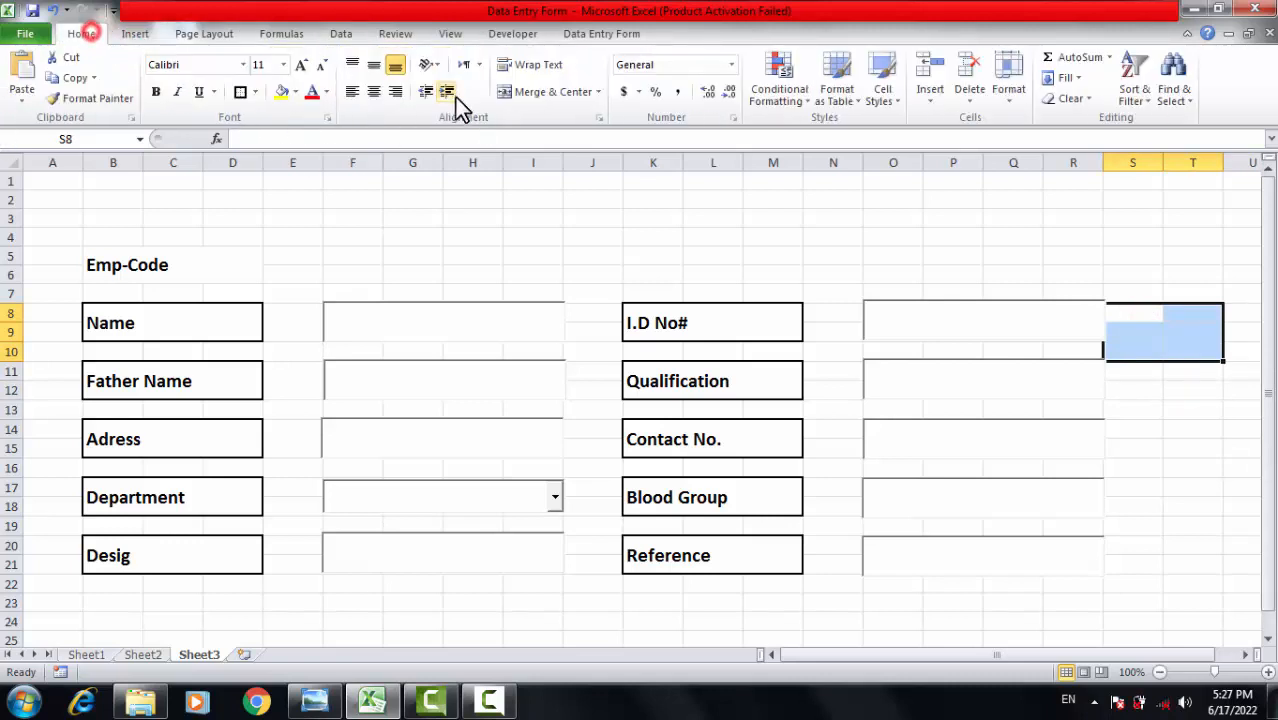
pyautogui.click(516, 98)
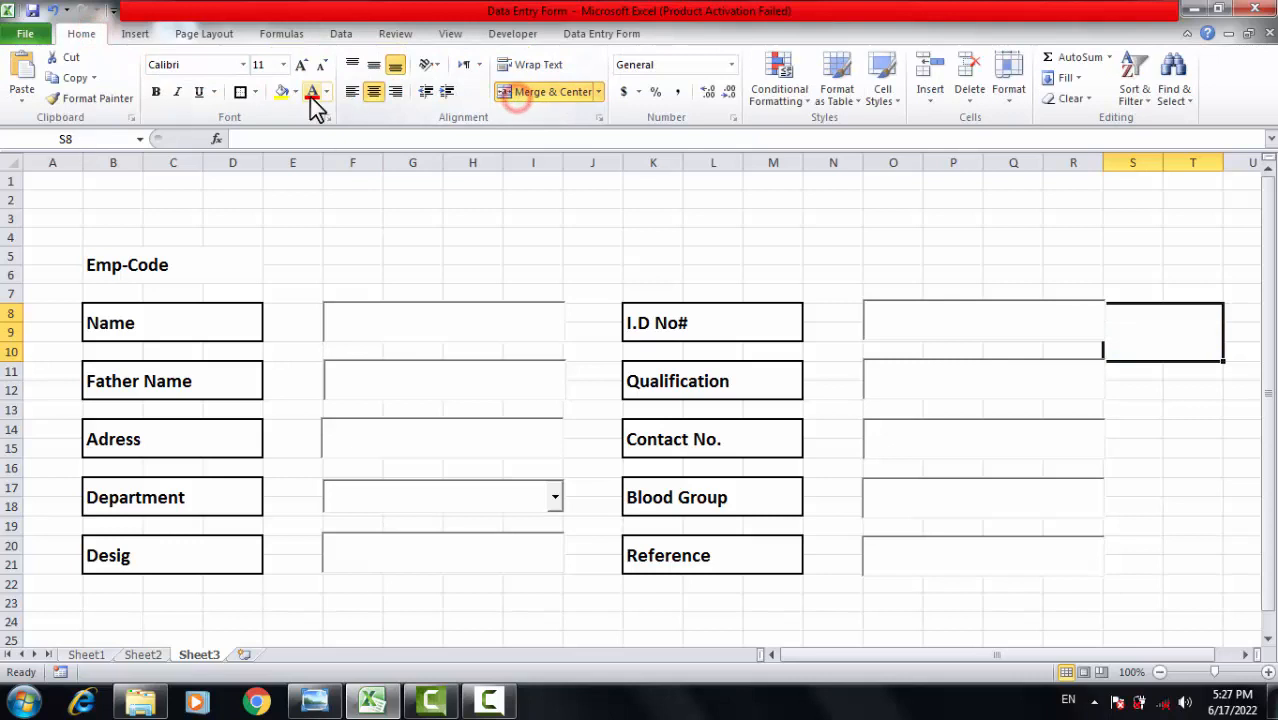
pyautogui.click(240, 91)
pyautogui.click(1222, 446)
pyautogui.click(1175, 342)
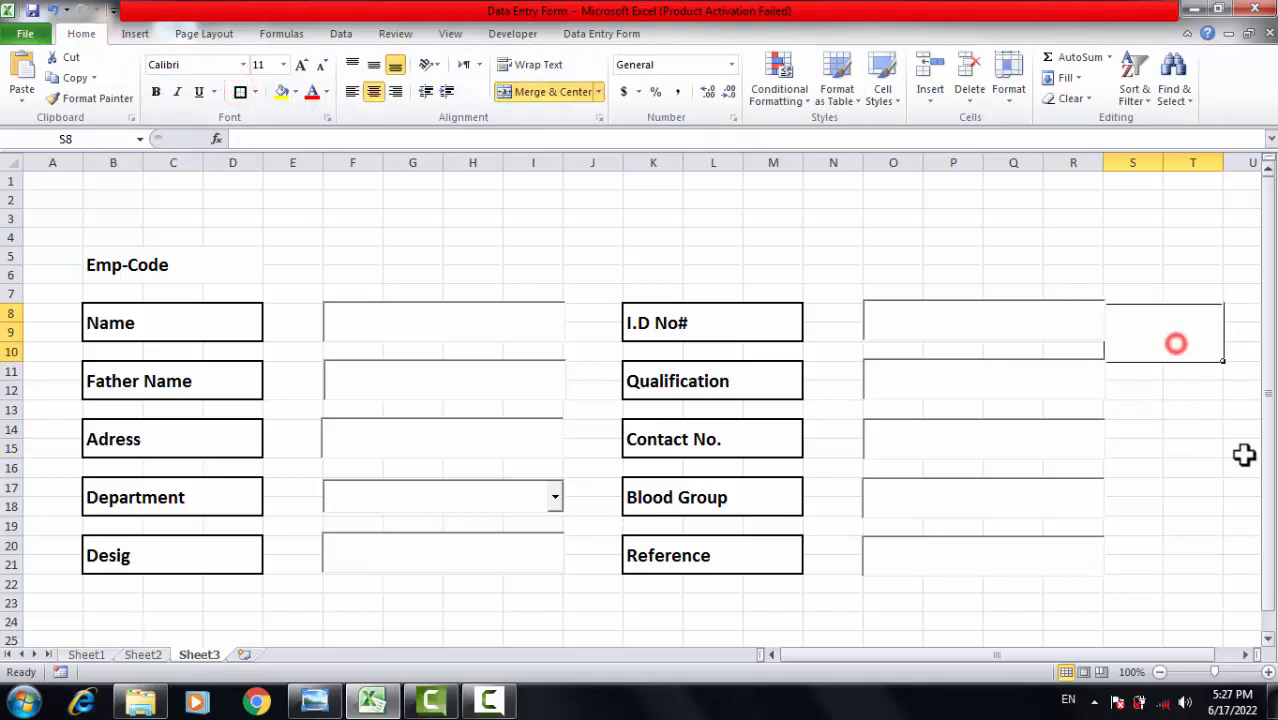
pyautogui.click(1240, 448)
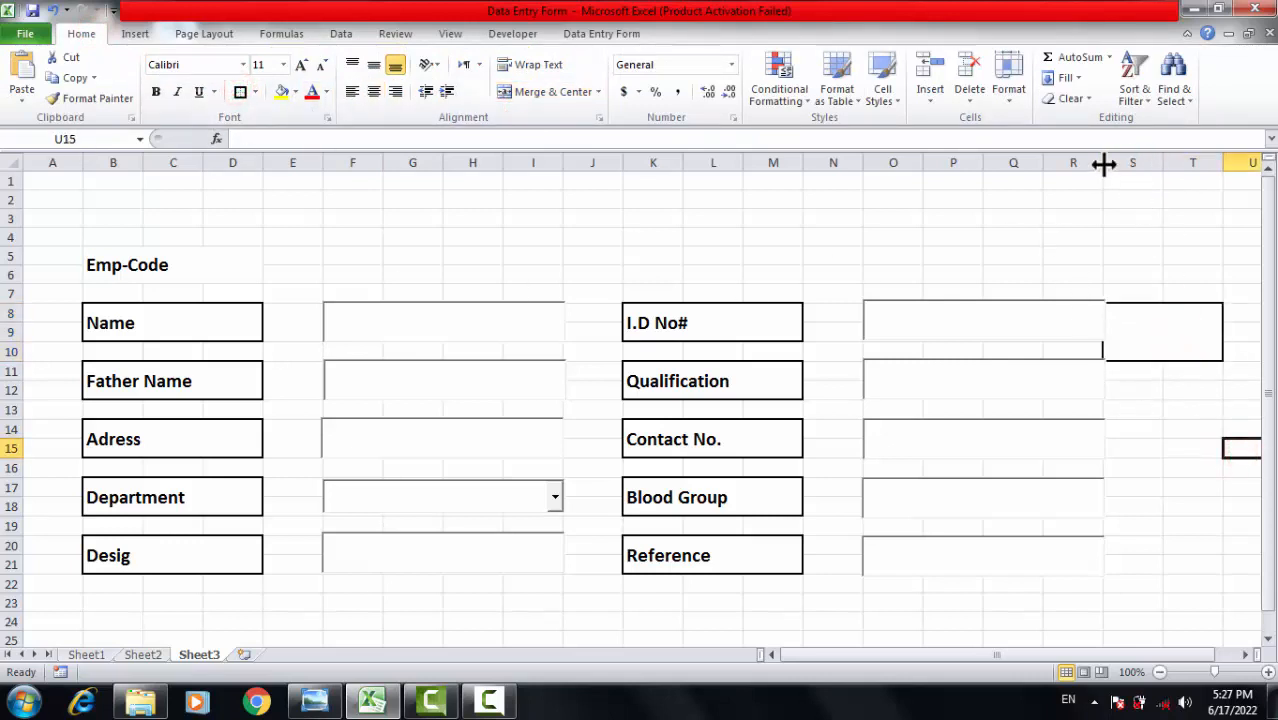
# Widen column R slightly and reselect the merged box.
pyautogui.moveTo(1104, 165); pyautogui.dragTo(1120, 166)
pyautogui.click(1151, 396)
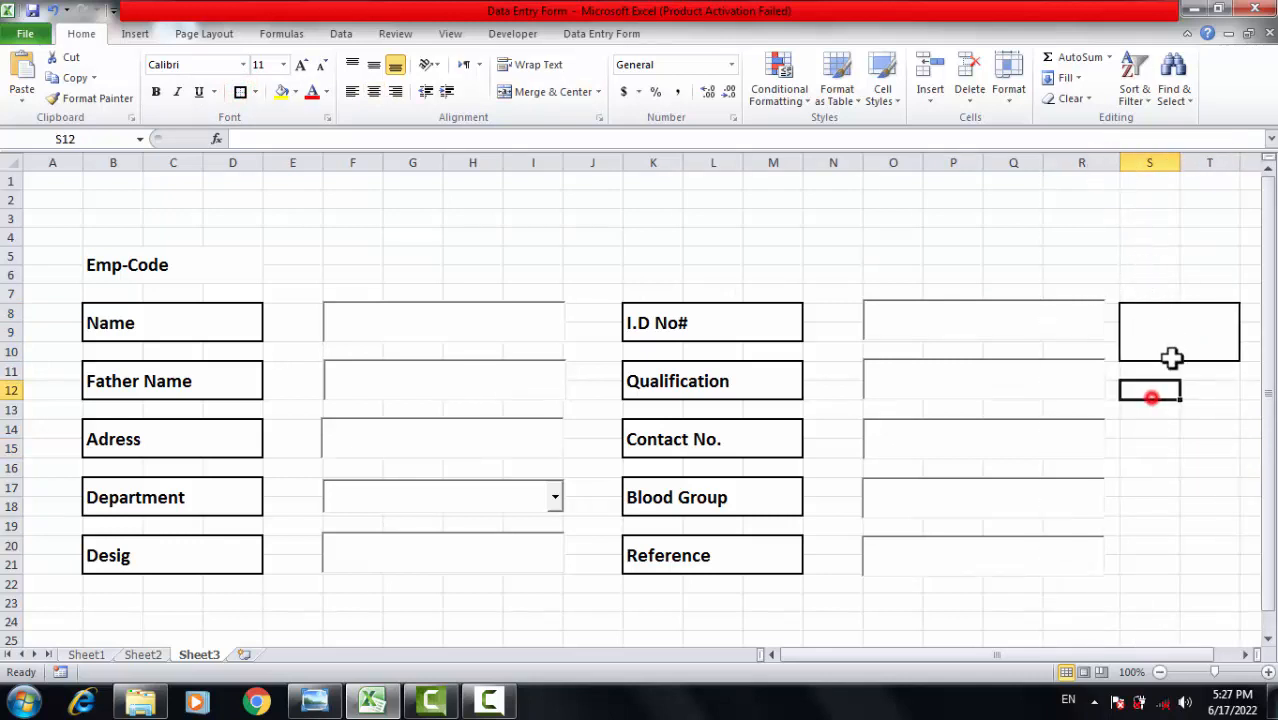
pyautogui.click(1170, 338)
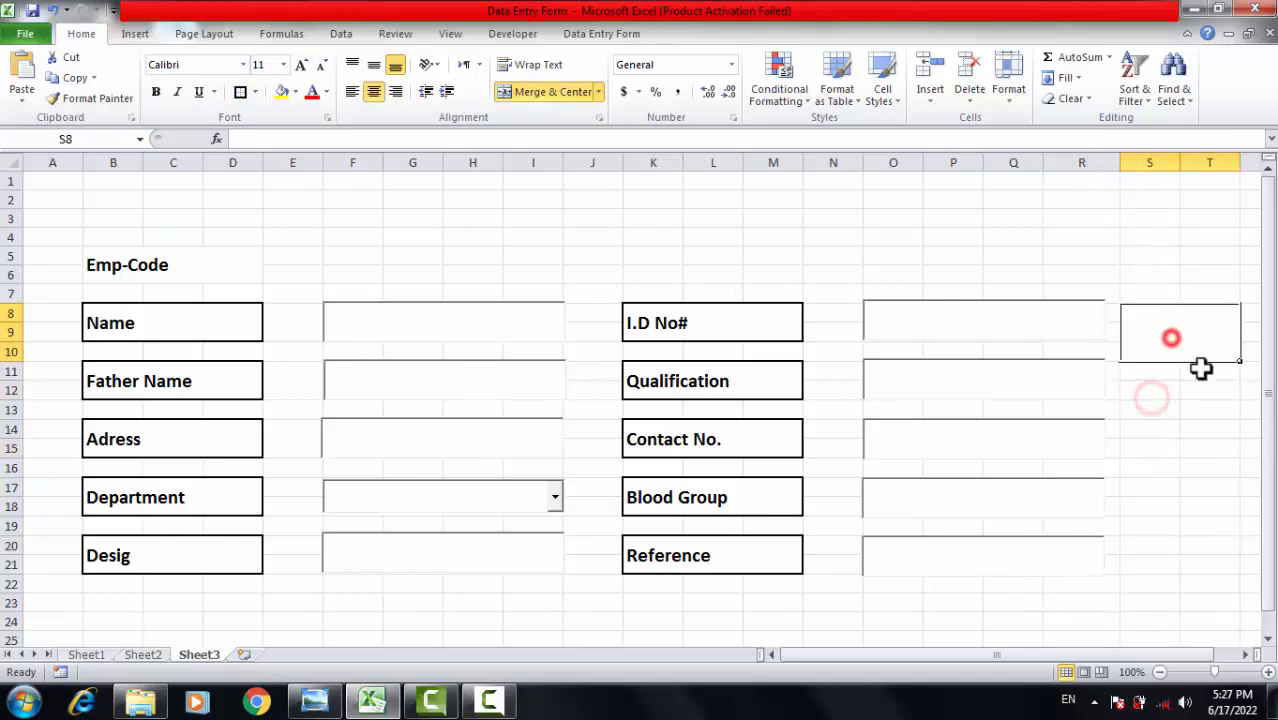
# Delete column A so the form shifts left.
pyautogui.rightClick(60, 163)
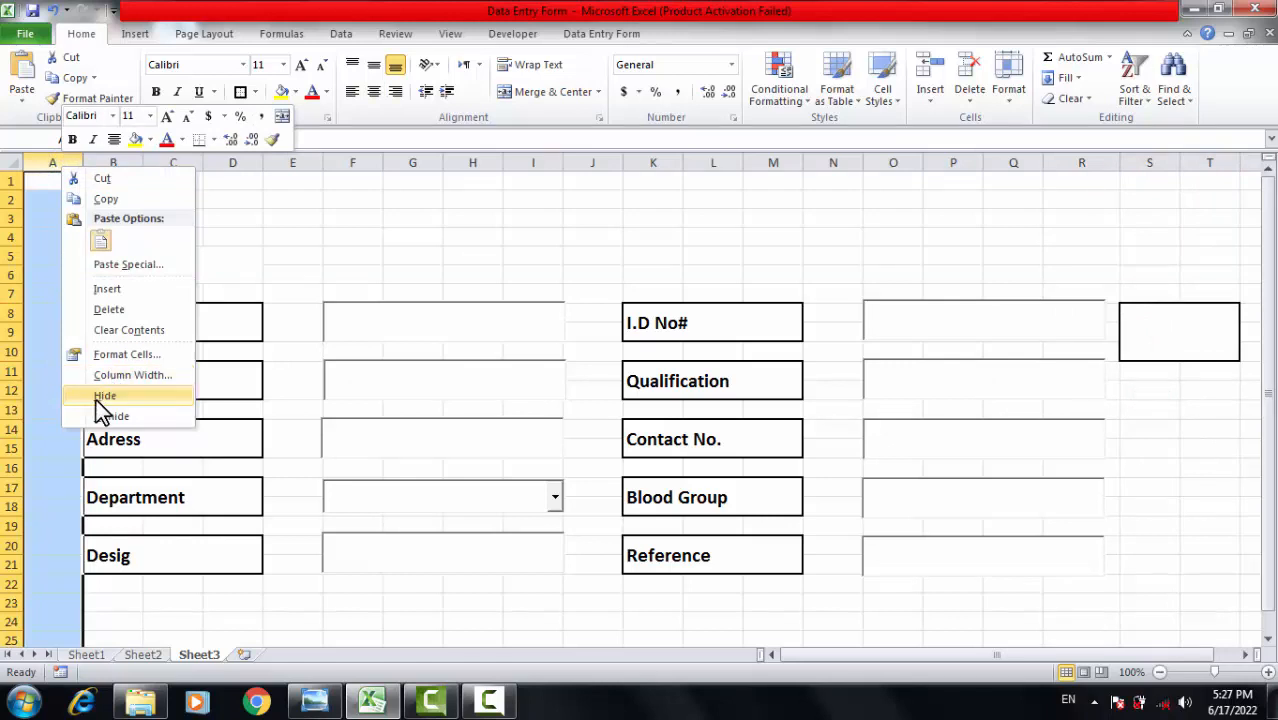
pyautogui.click(100, 309)
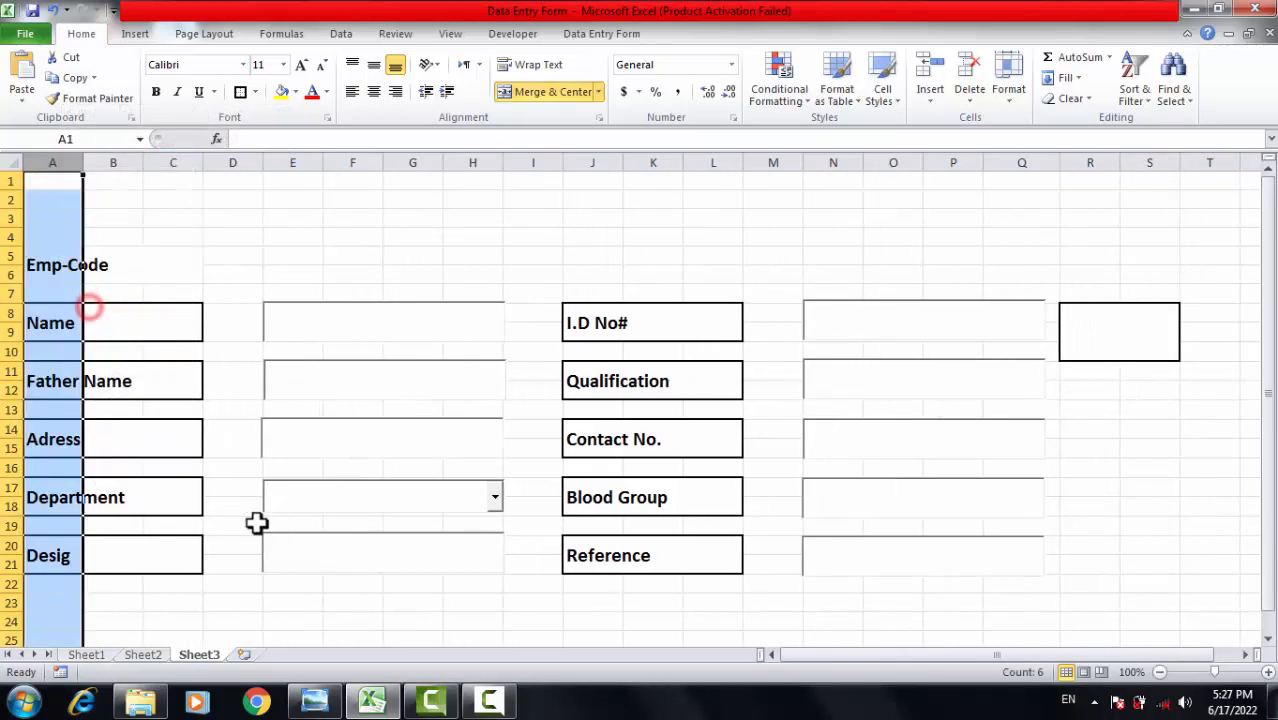
pyautogui.click(308, 580)
# Type 'Gender' into the merged box.
pyautogui.click(1210, 443)
pyautogui.click(1116, 331)
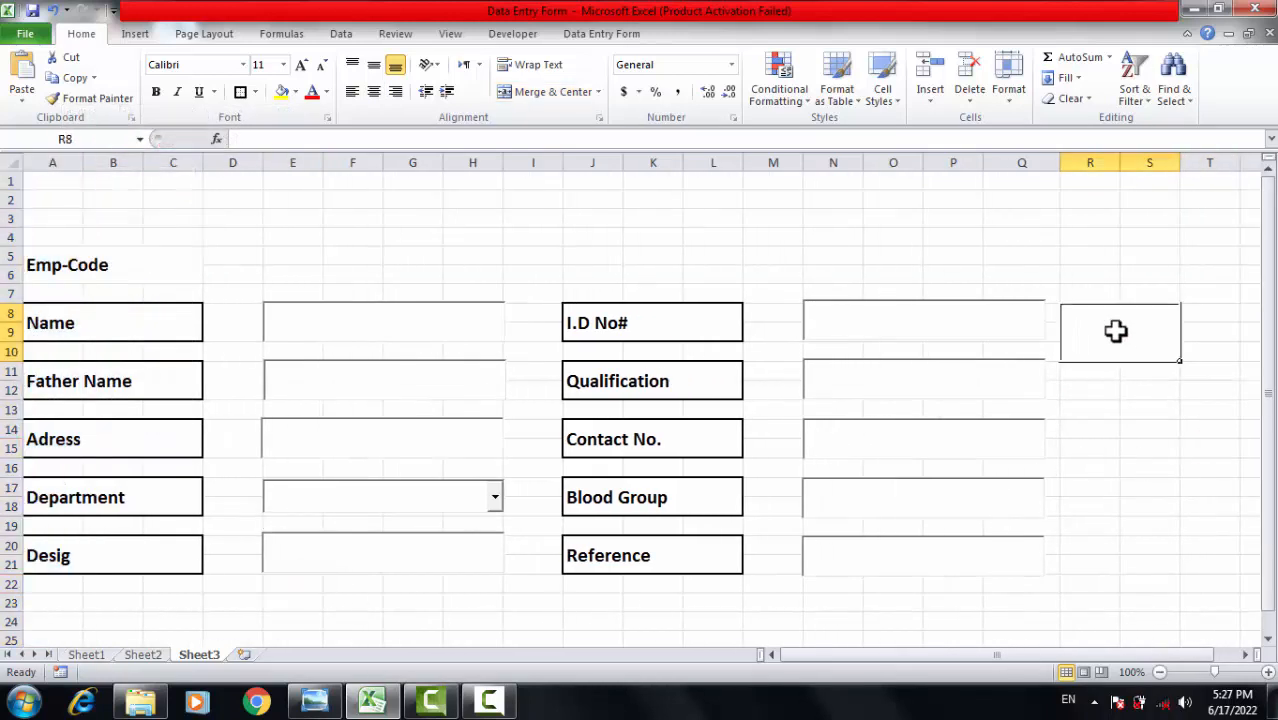
pyautogui.write('Gender')
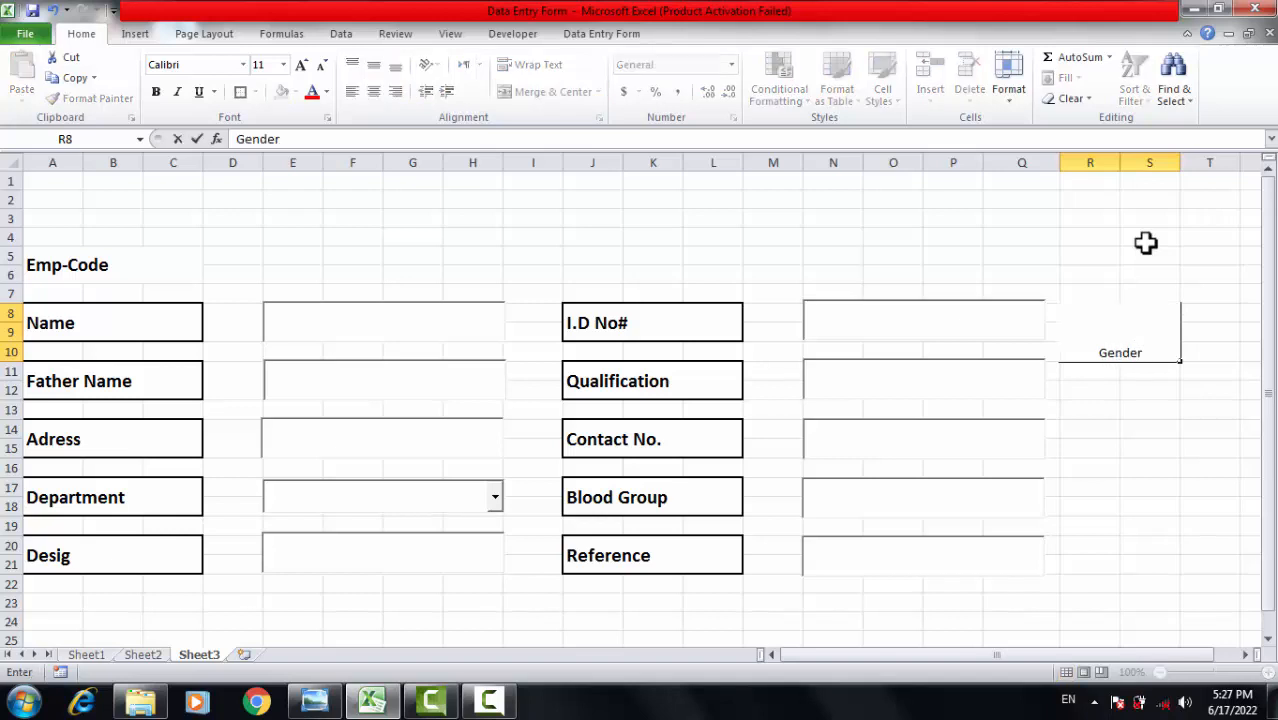
pyautogui.click(1266, 416)
pyautogui.click(1150, 425)
# Format the Gender label as bold, 20-point, middle-aligned text.
pyautogui.click(1124, 330)
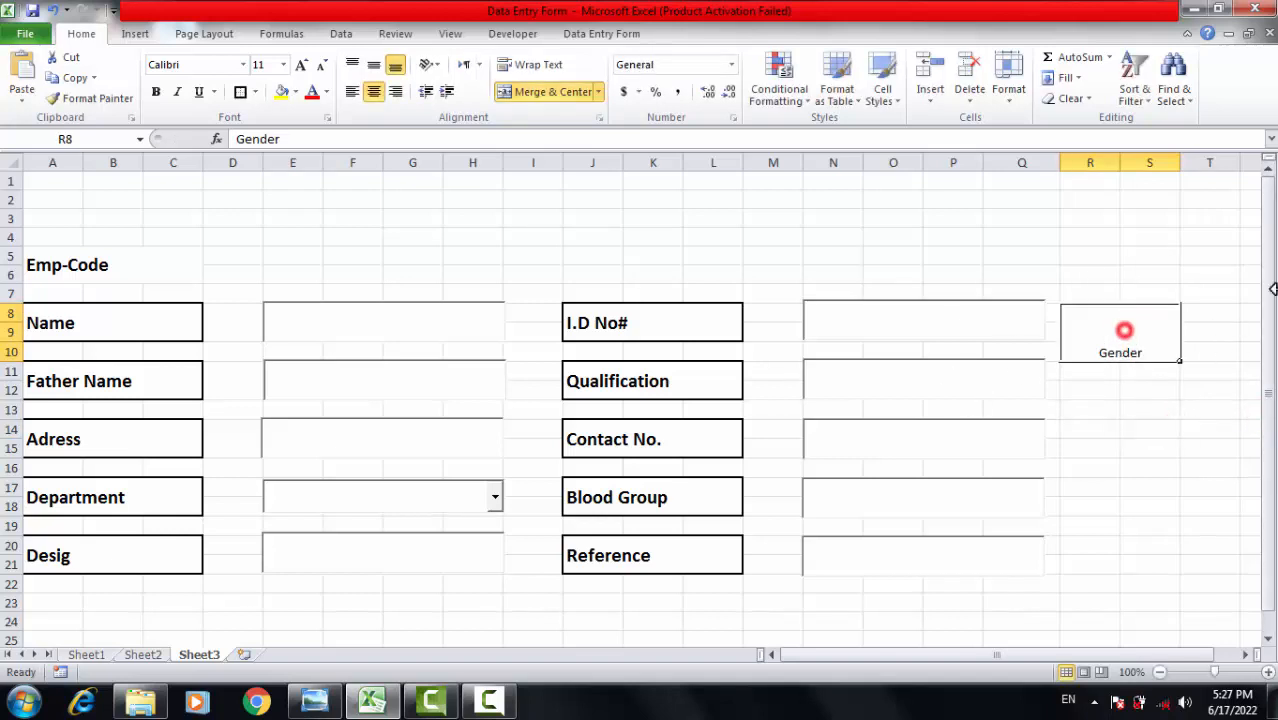
pyautogui.click(378, 70)
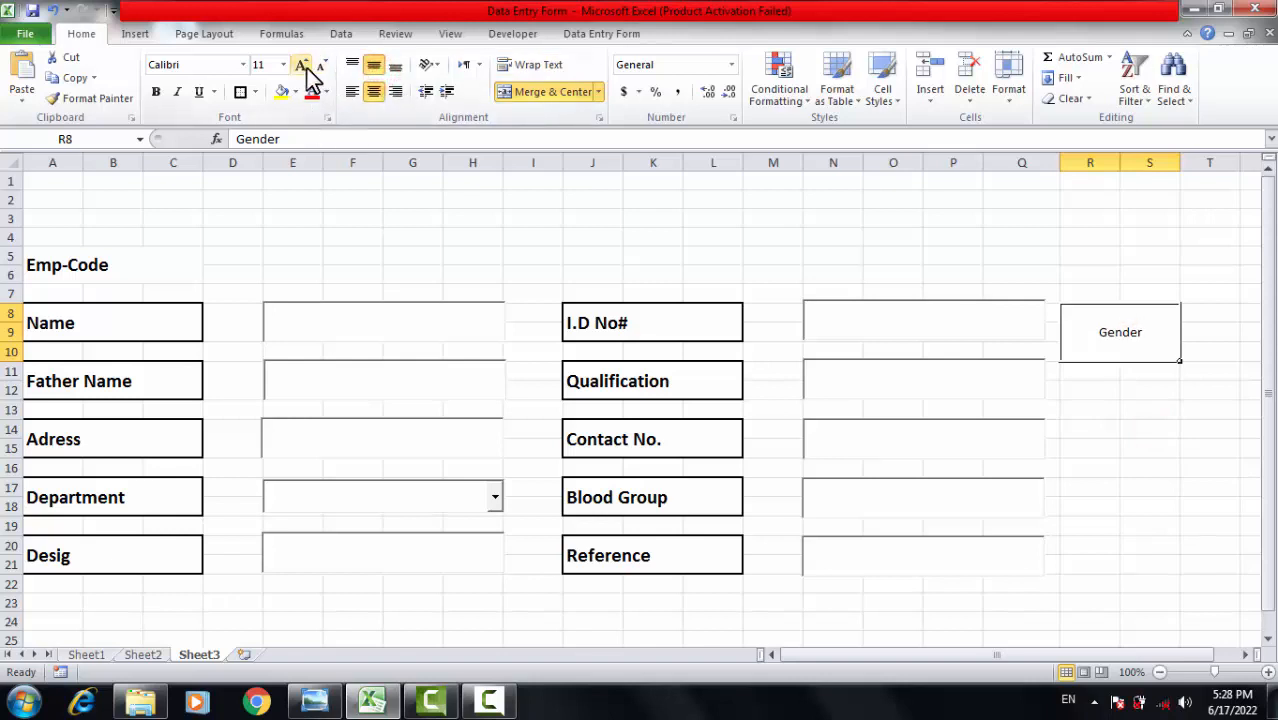
pyautogui.click(303, 66)
pyautogui.click(303, 66)
pyautogui.click(303, 66)
pyautogui.click(303, 66)
pyautogui.click(303, 66)
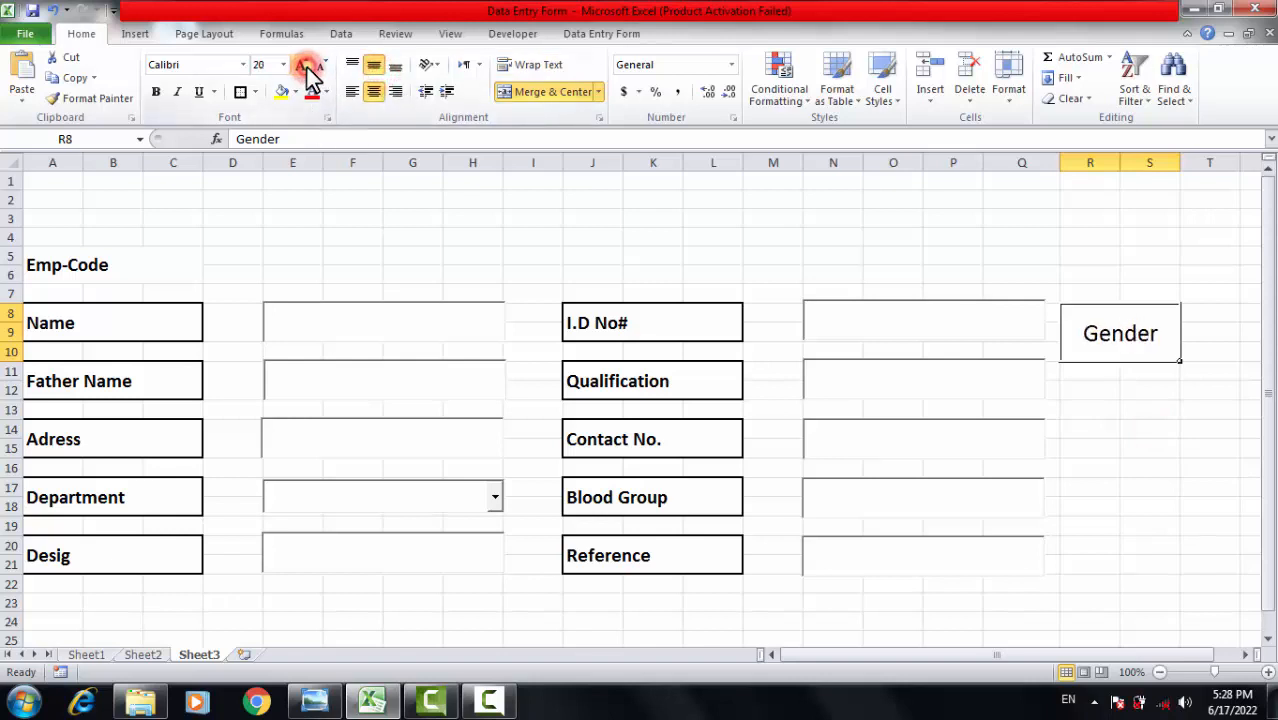
pyautogui.click(156, 91)
pyautogui.click(1049, 446)
pyautogui.click(1186, 452)
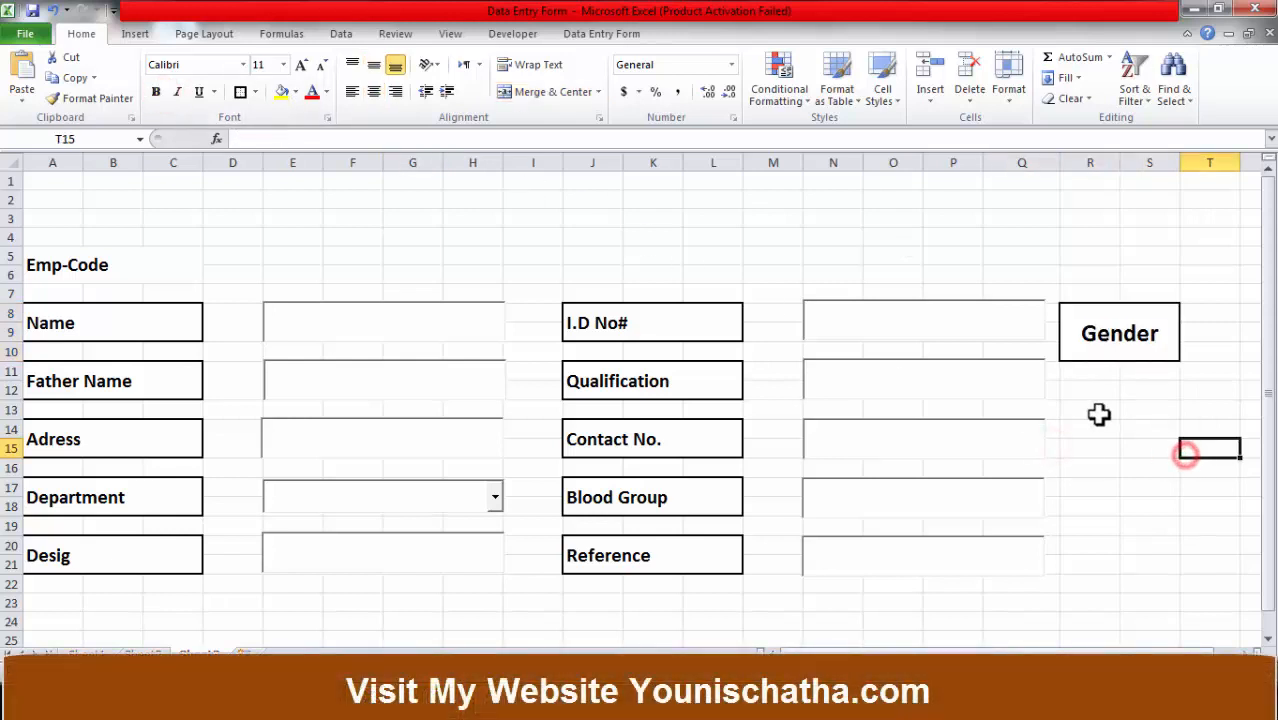
# Draw an ActiveX option button below the Gender box.
pyautogui.click(1099, 414)
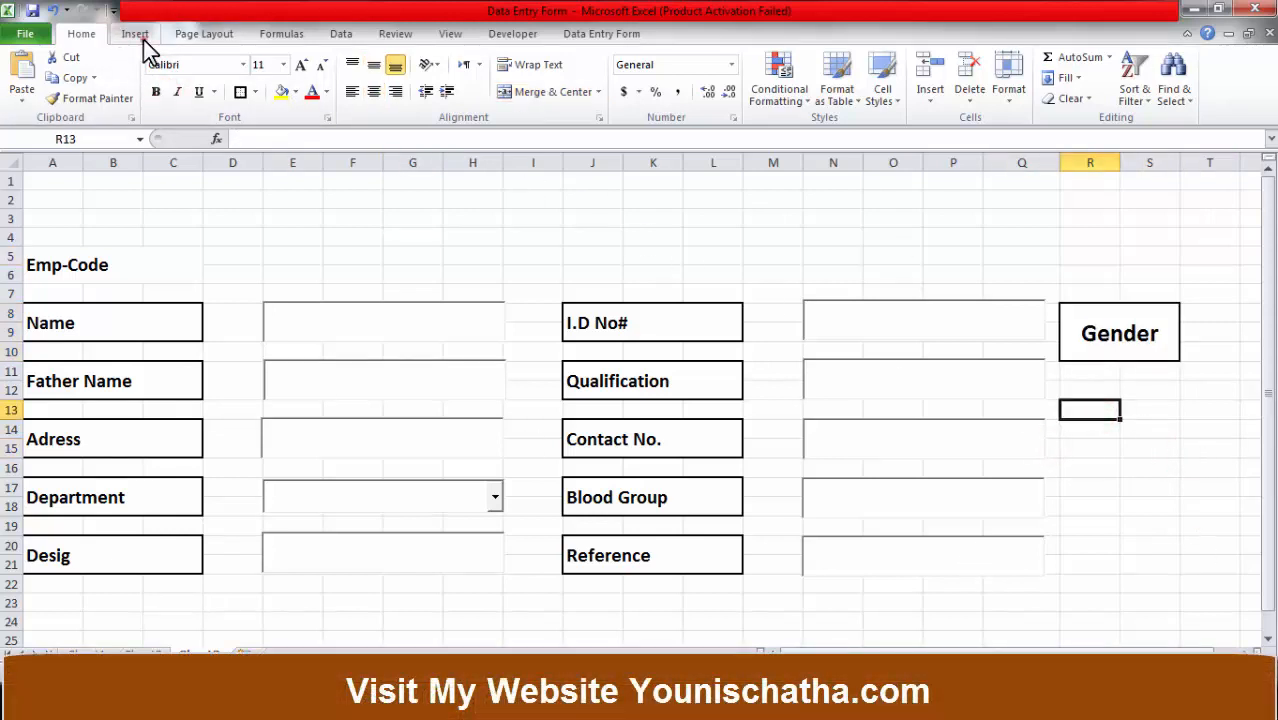
pyautogui.click(135, 33)
pyautogui.click(512, 33)
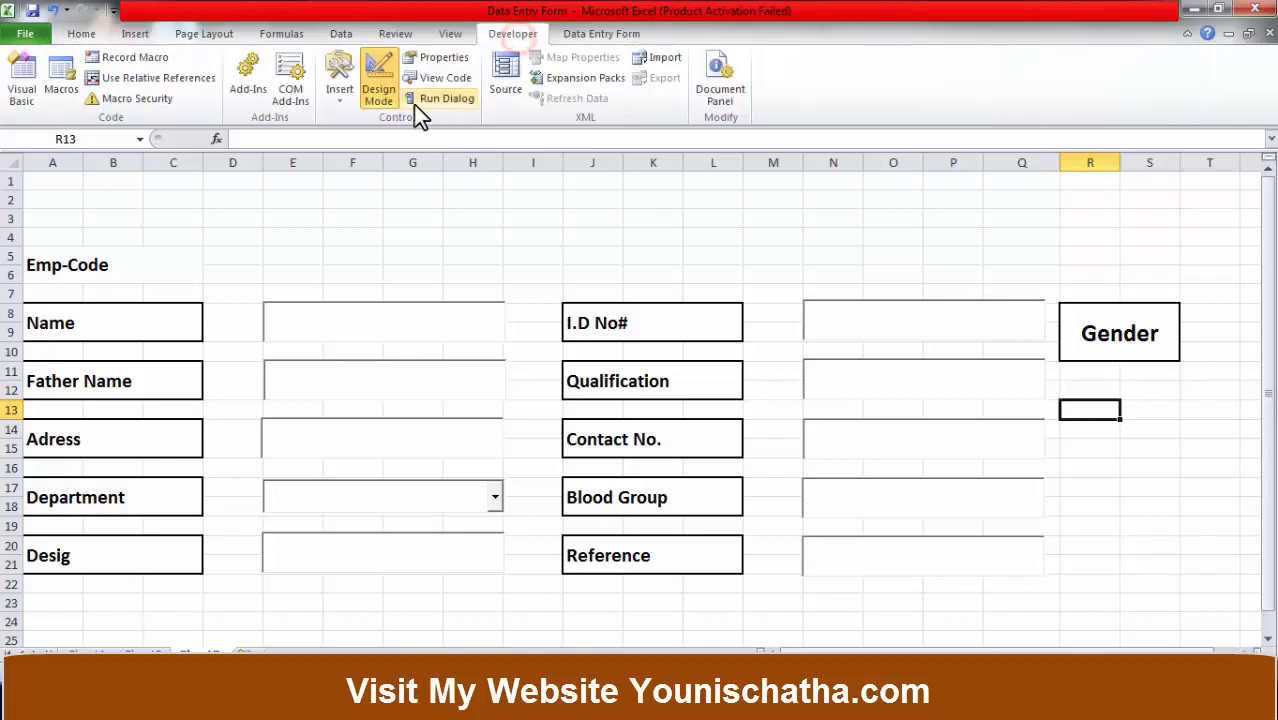
pyautogui.click(345, 95)
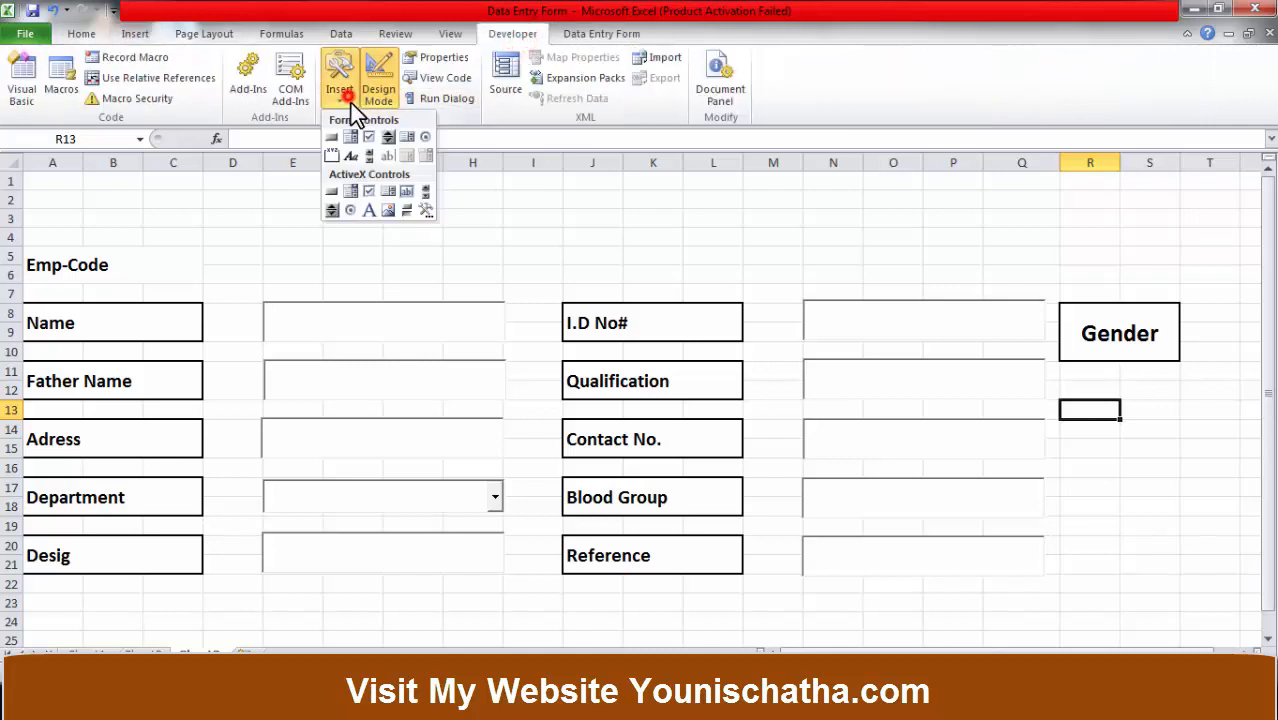
pyautogui.click(350, 210)
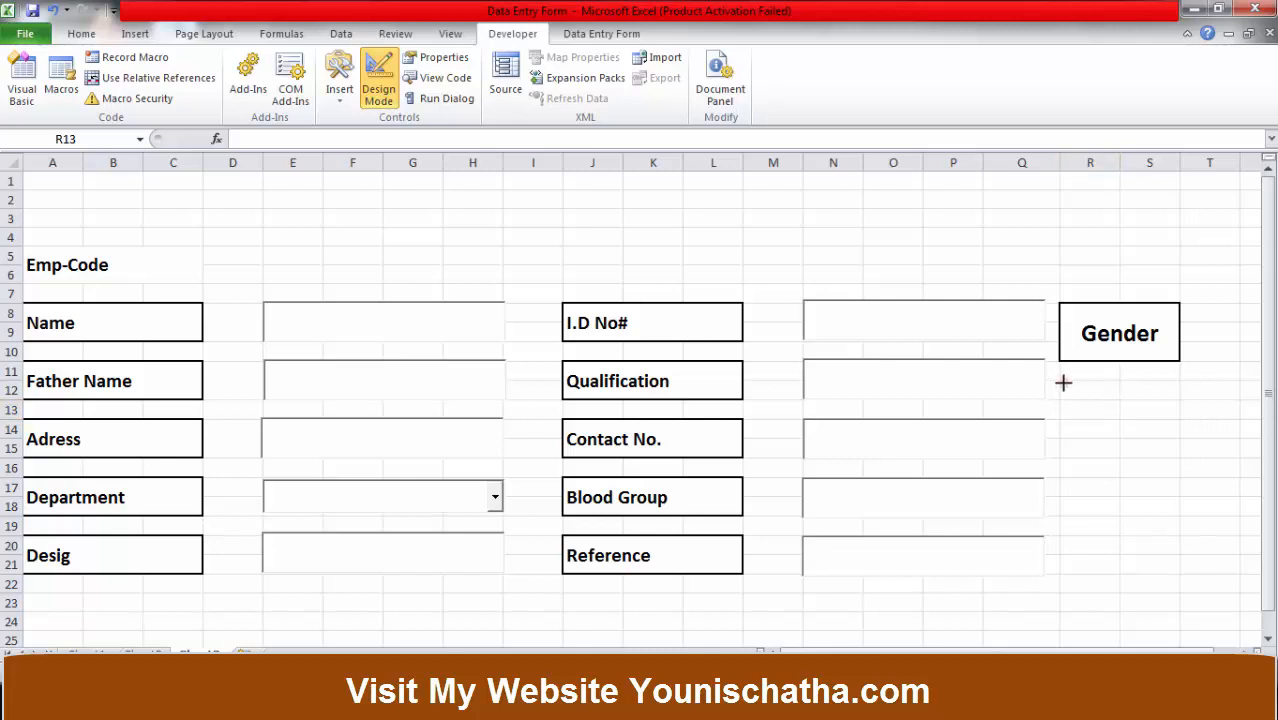
pyautogui.moveTo(1063, 384)
pyautogui.mouseDown()
pyautogui.moveTo(1098, 408)
pyautogui.moveTo(1198, 411)
pyautogui.moveTo(1187, 437)
pyautogui.moveTo(1187, 420)
pyautogui.mouseUp()
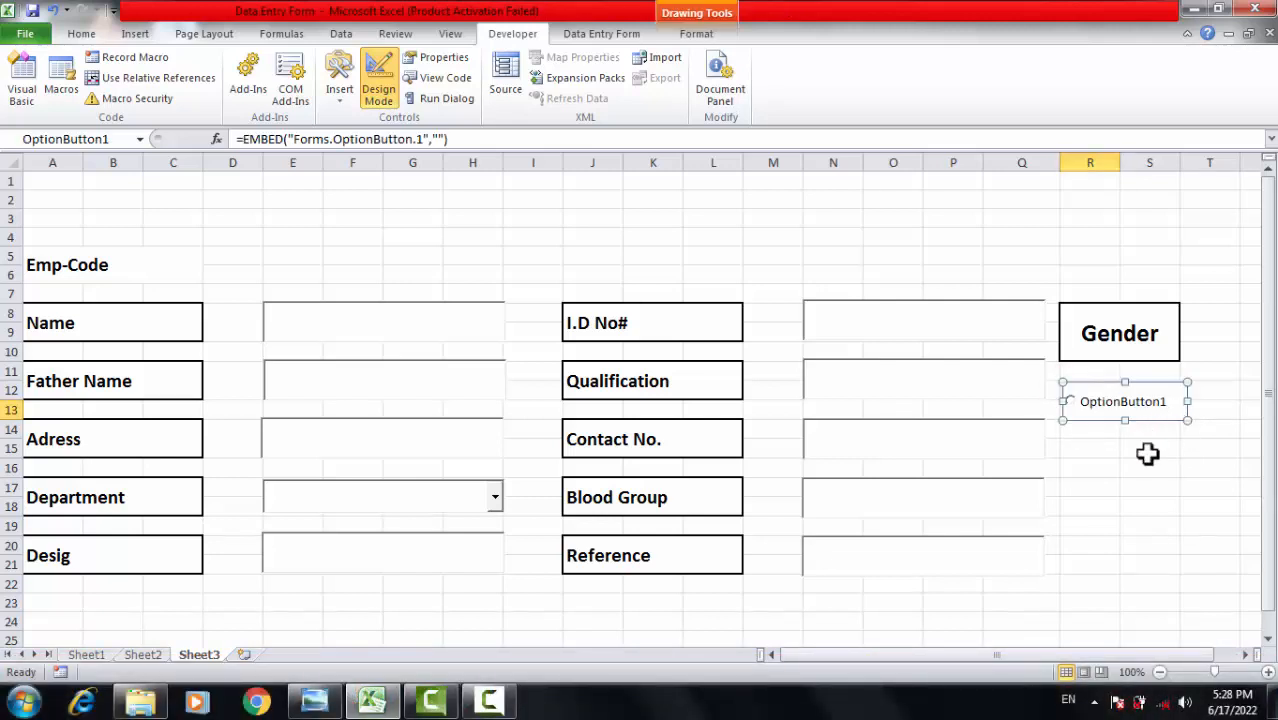
# Paste a second option button beneath the first and reselect the upper one.
pyautogui.click(1072, 452)
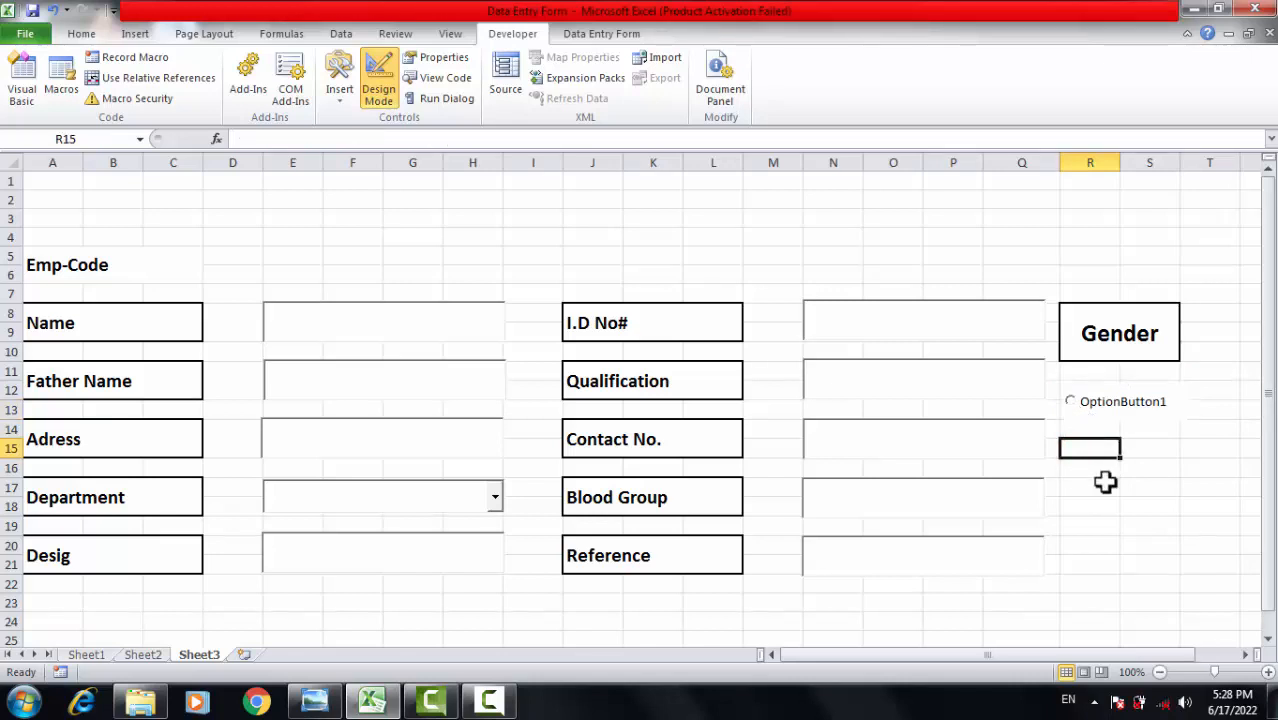
pyautogui.hotkey('ctrl', 'v')
pyautogui.click(1124, 508)
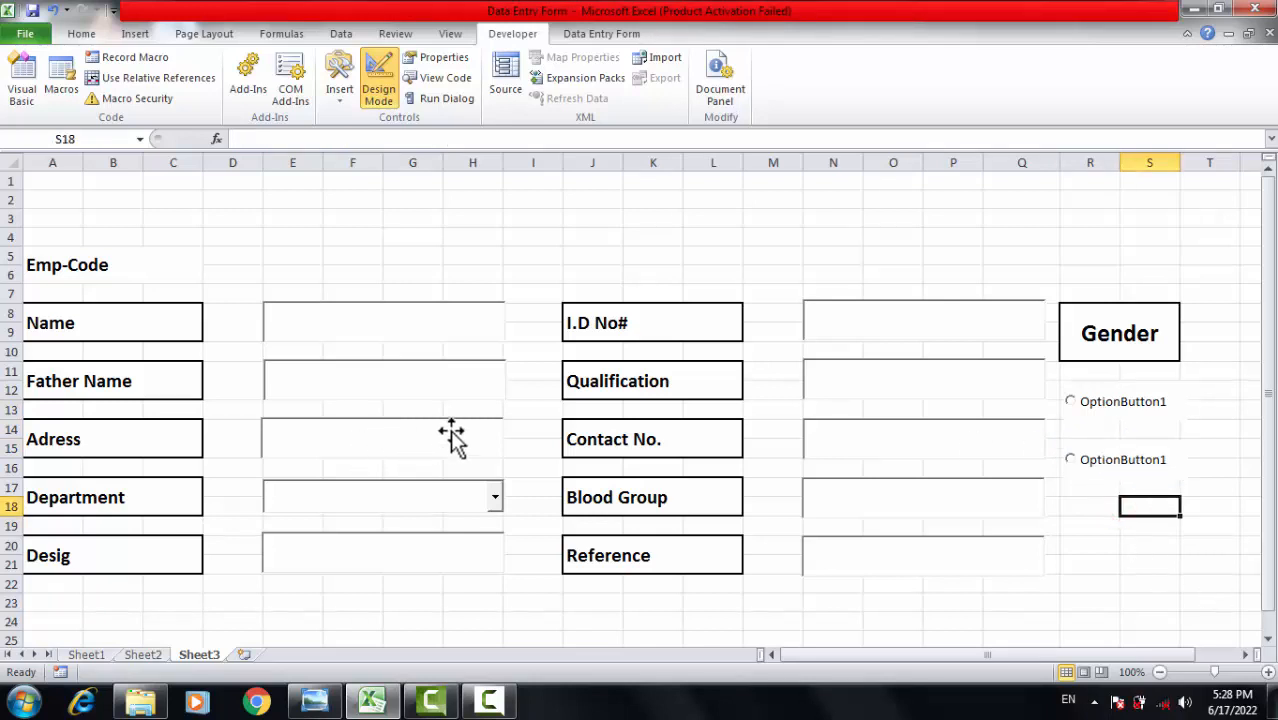
pyautogui.click(1135, 408)
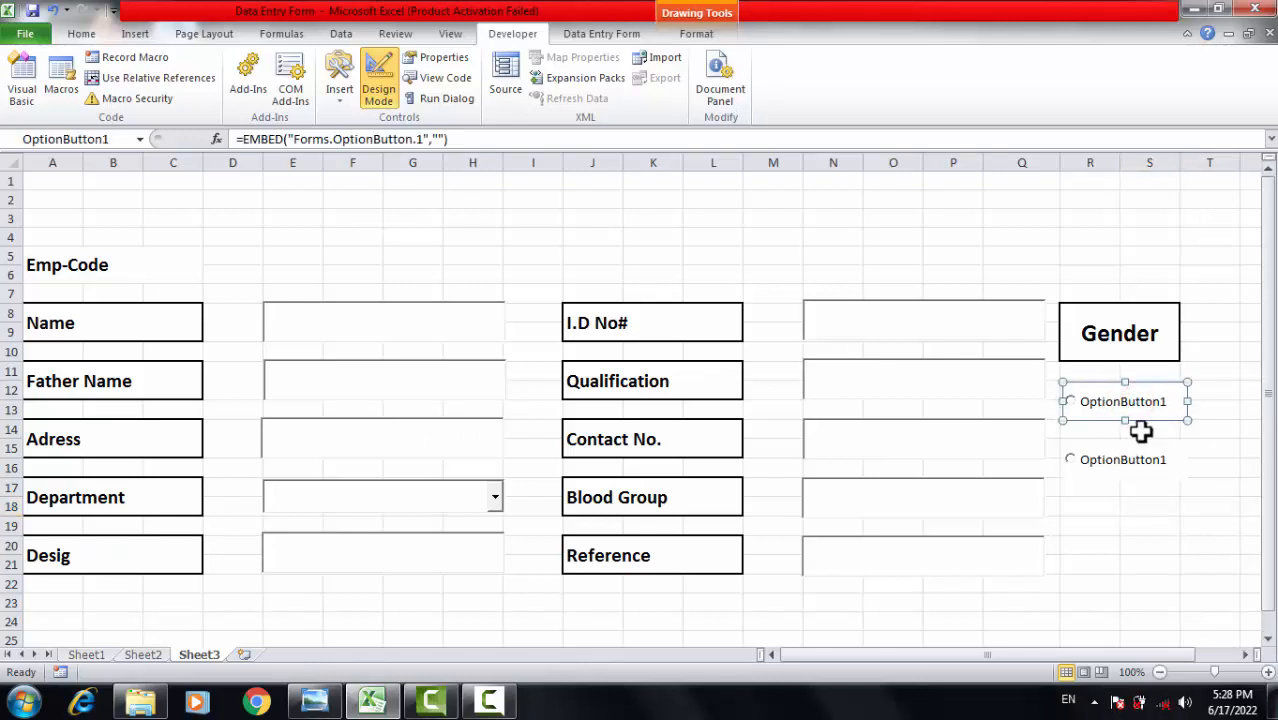
# Set the upper option button's Caption property to Male.
pyautogui.click(424, 62)
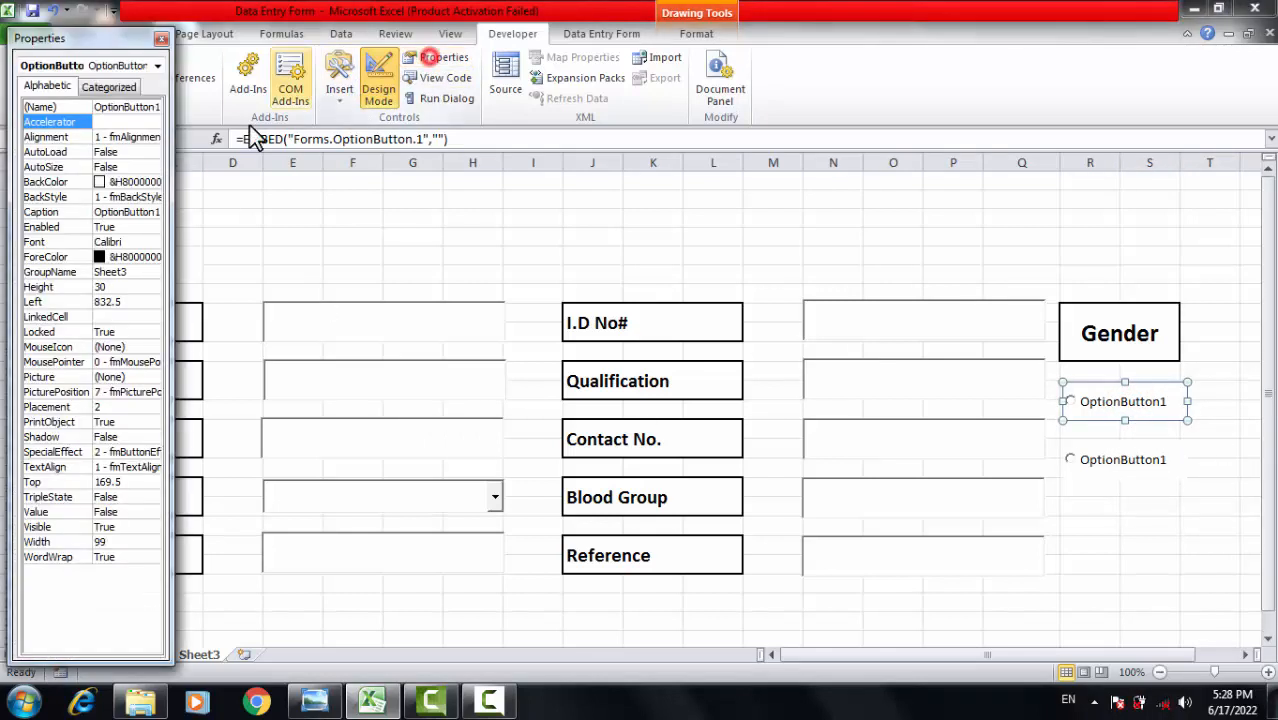
pyautogui.click(121, 213)
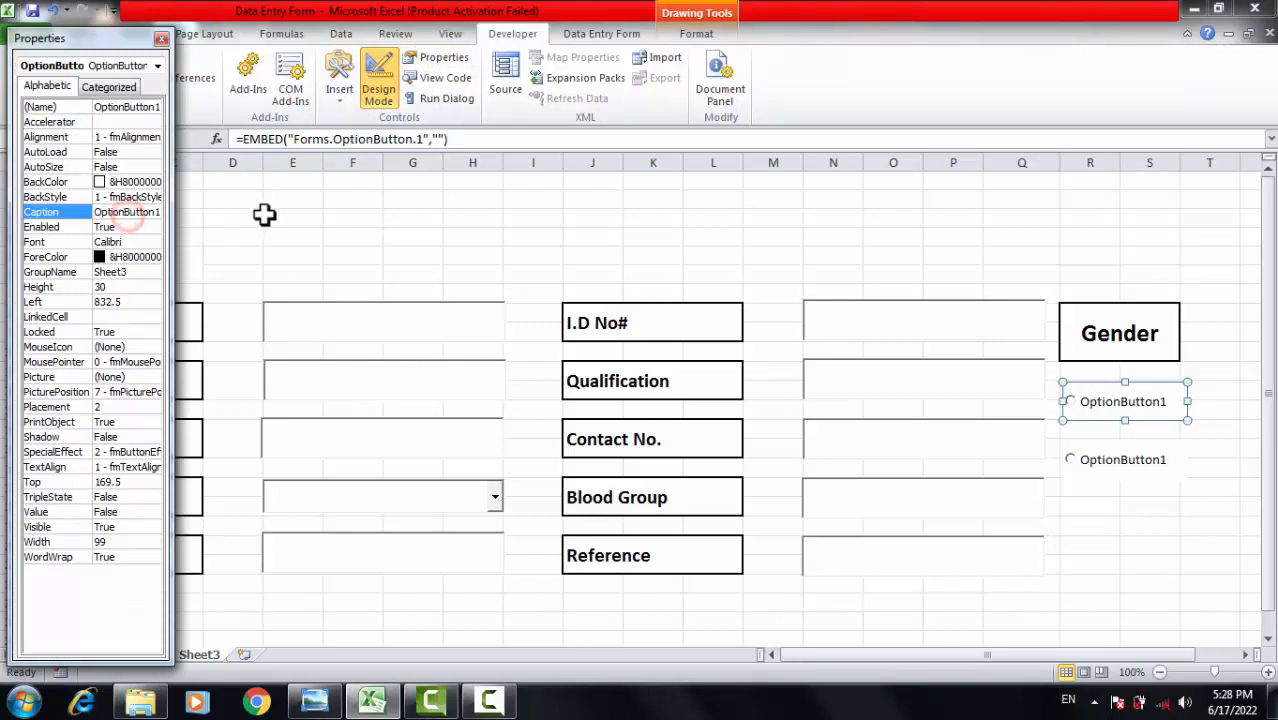
pyautogui.press('Tab')
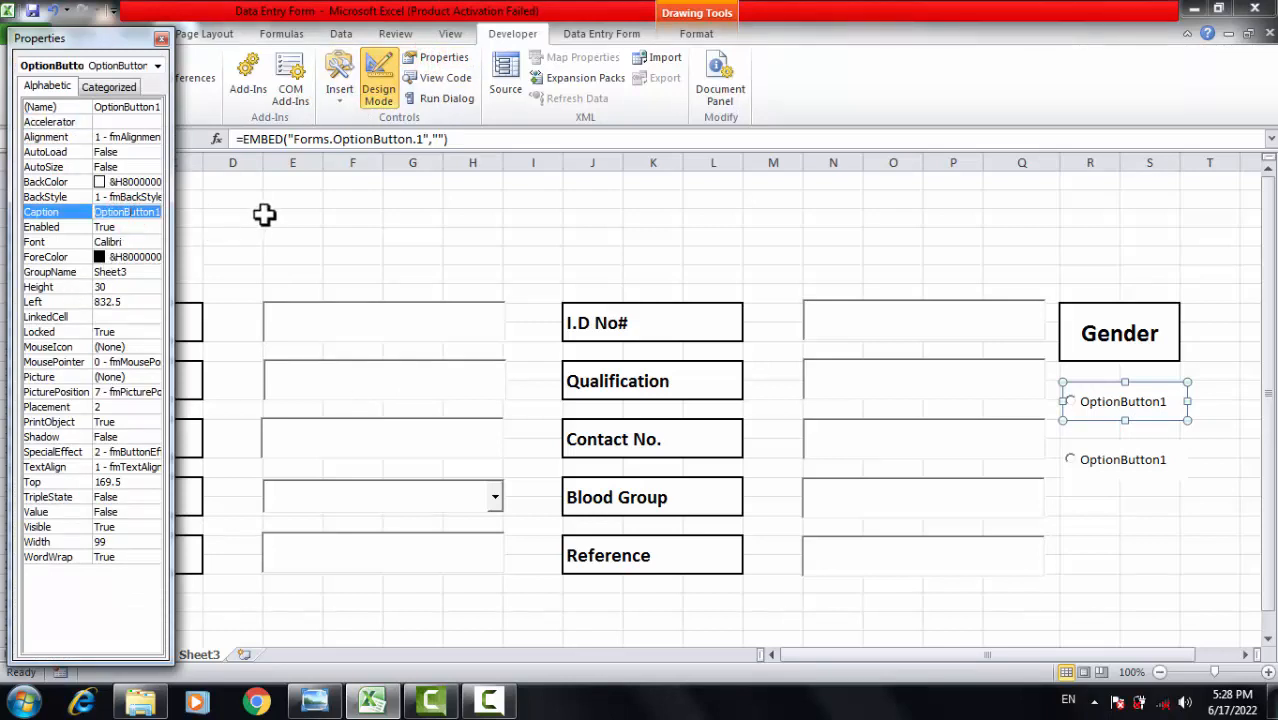
pyautogui.write('Male')
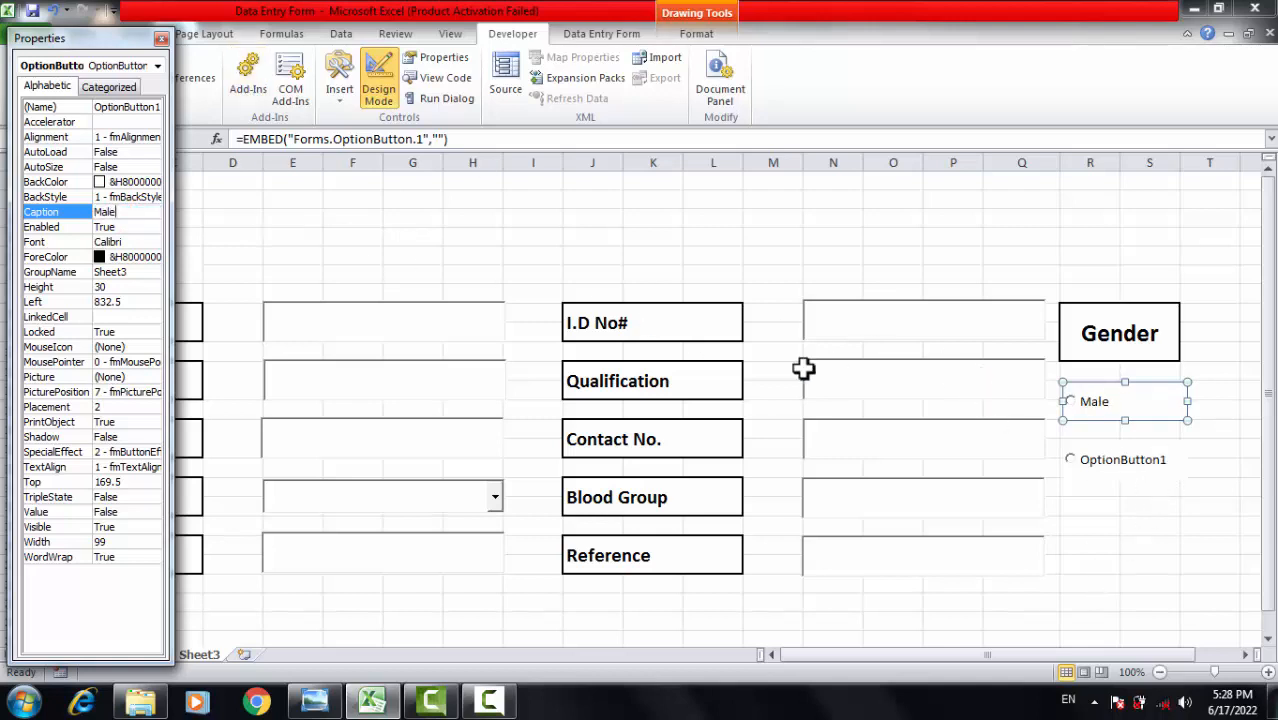
# Set the lower option button's Caption property to Female.
pyautogui.click(1130, 458)
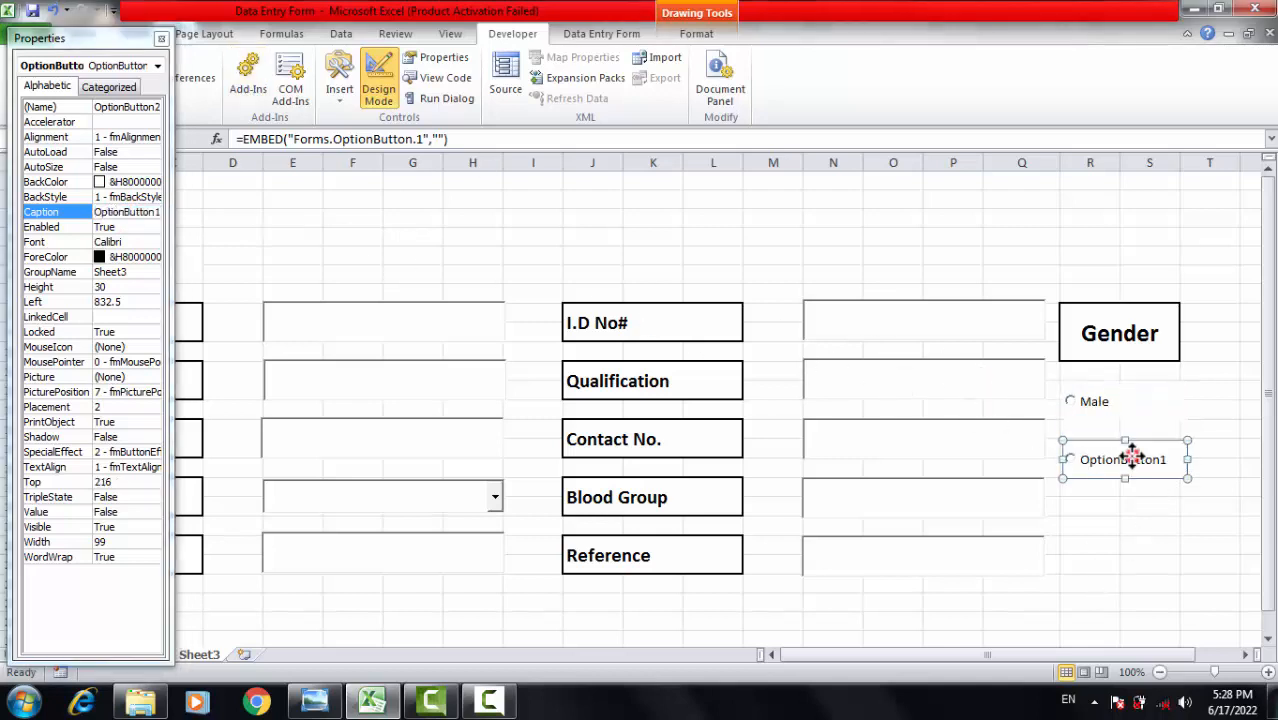
pyautogui.doubleClick(146, 213)
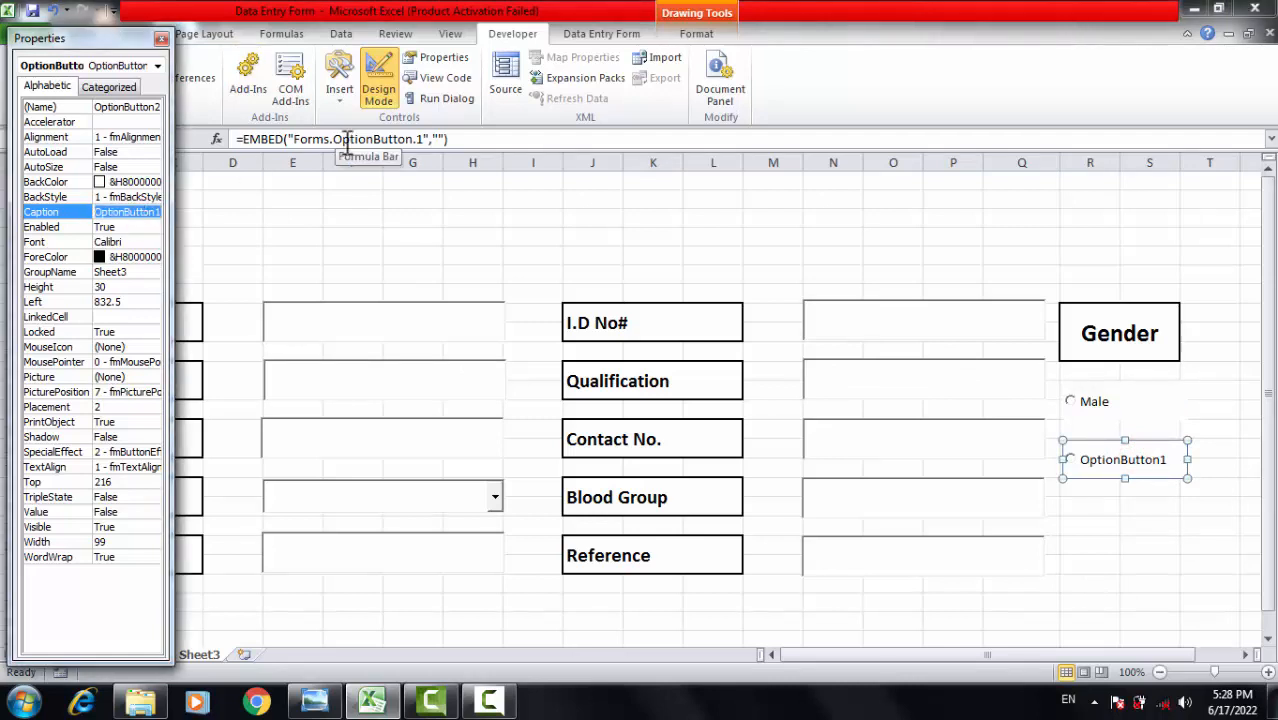
pyautogui.write('Female')
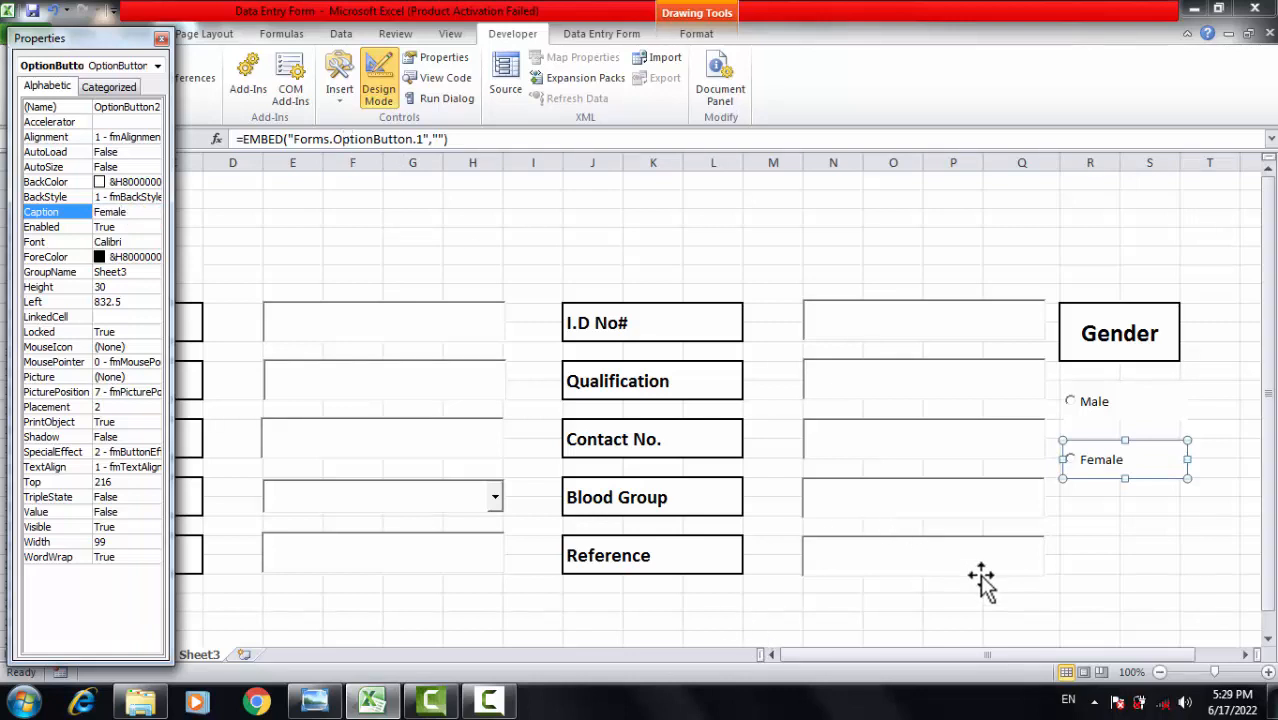
pyautogui.click(1149, 604)
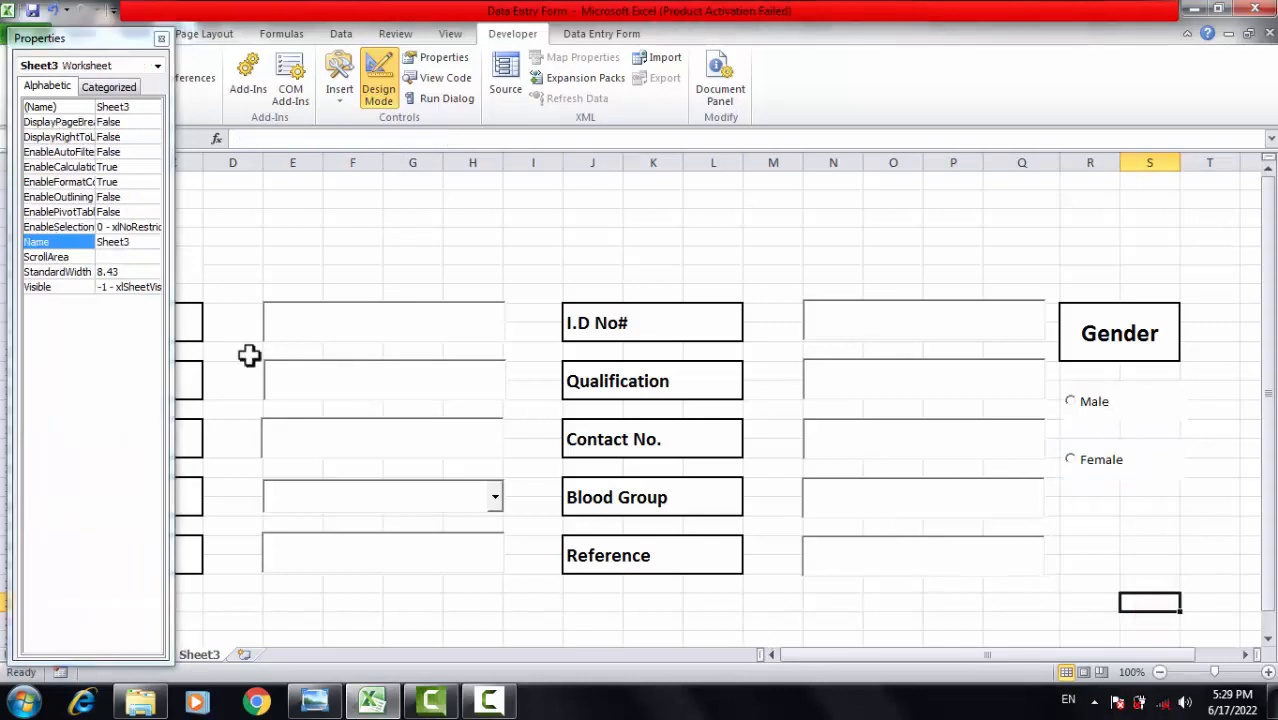
# Close the Properties window and merge A1:S4 into one header cell.
pyautogui.click(160, 38)
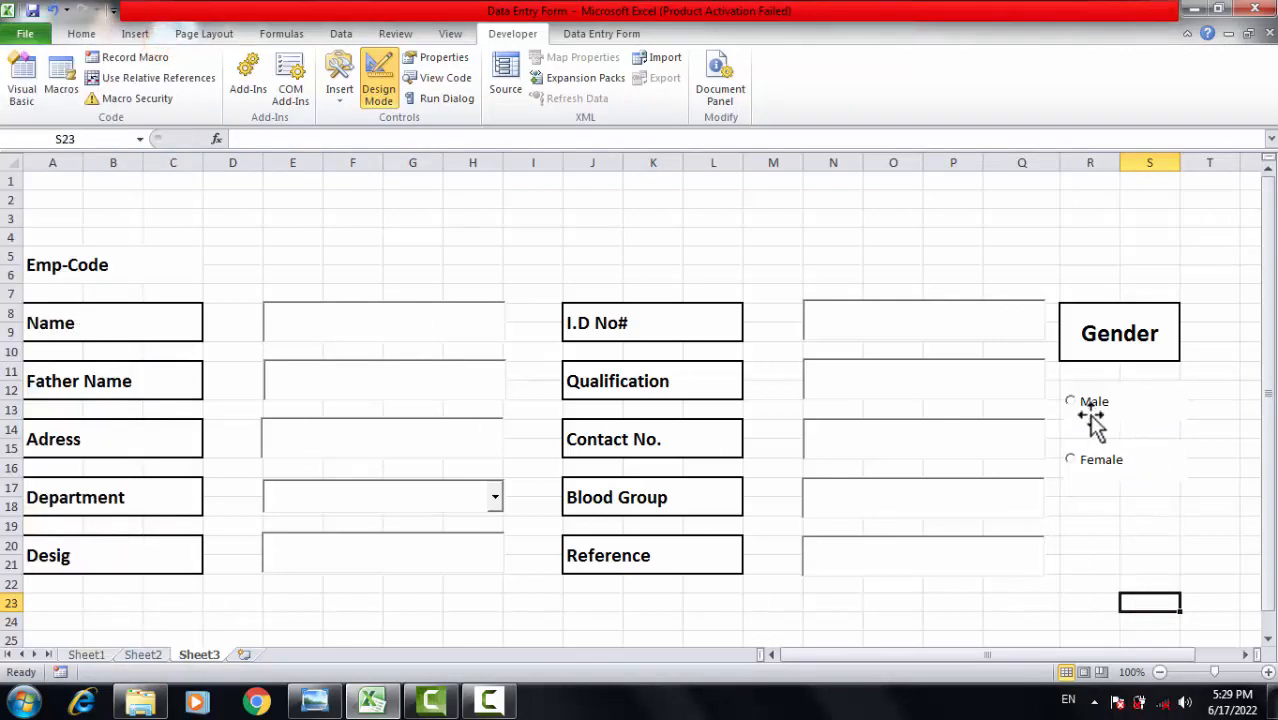
pyautogui.click(913, 417)
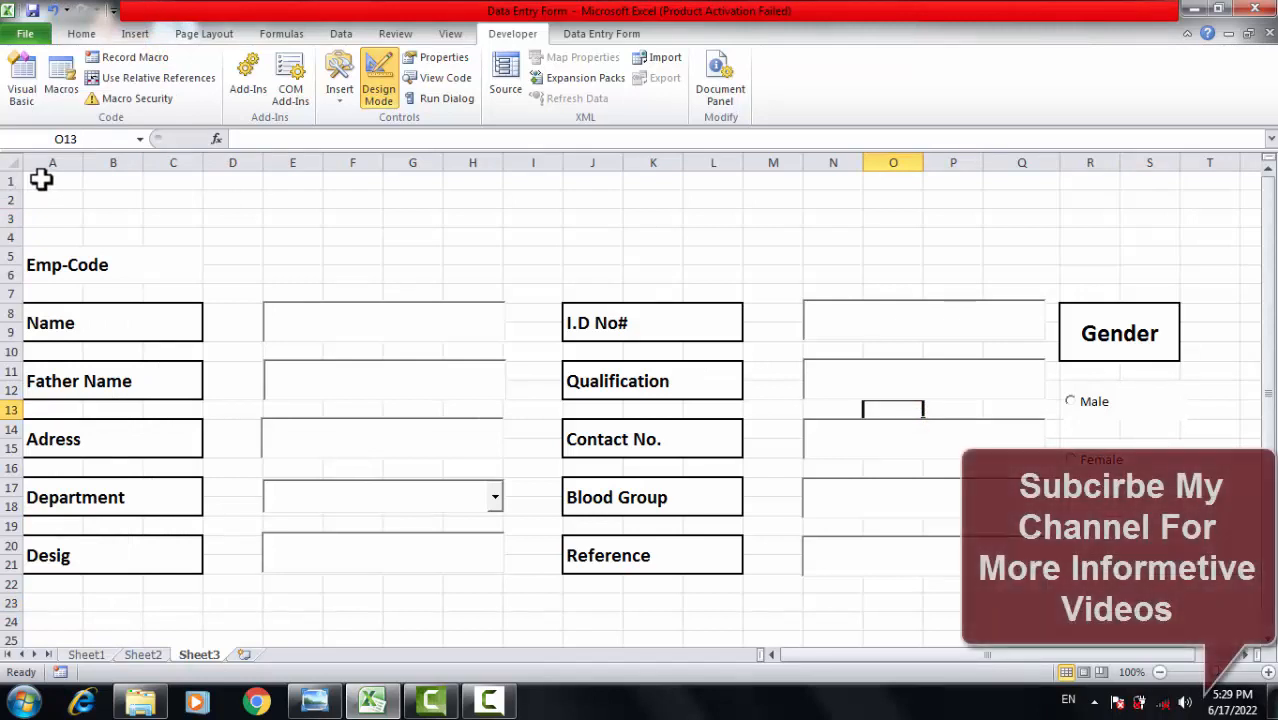
pyautogui.moveTo(42, 178); pyautogui.dragTo(990, 246)
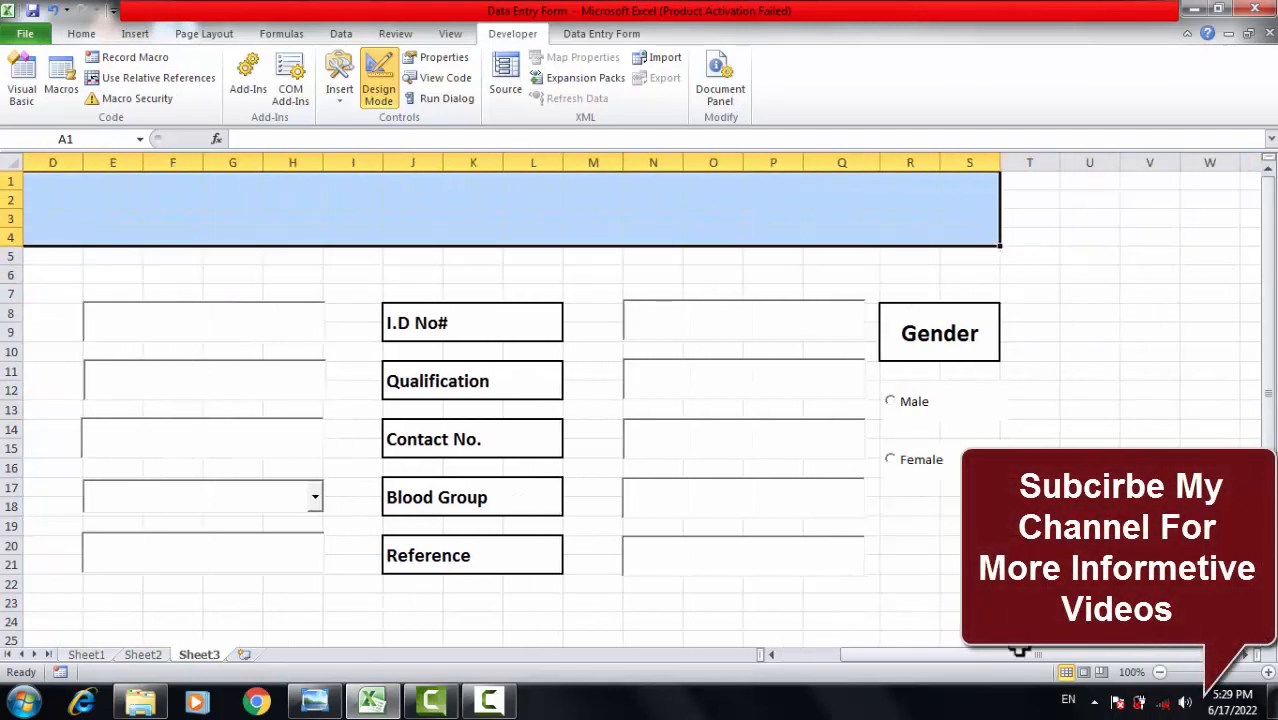
pyautogui.moveTo(1005, 650); pyautogui.dragTo(834, 646)
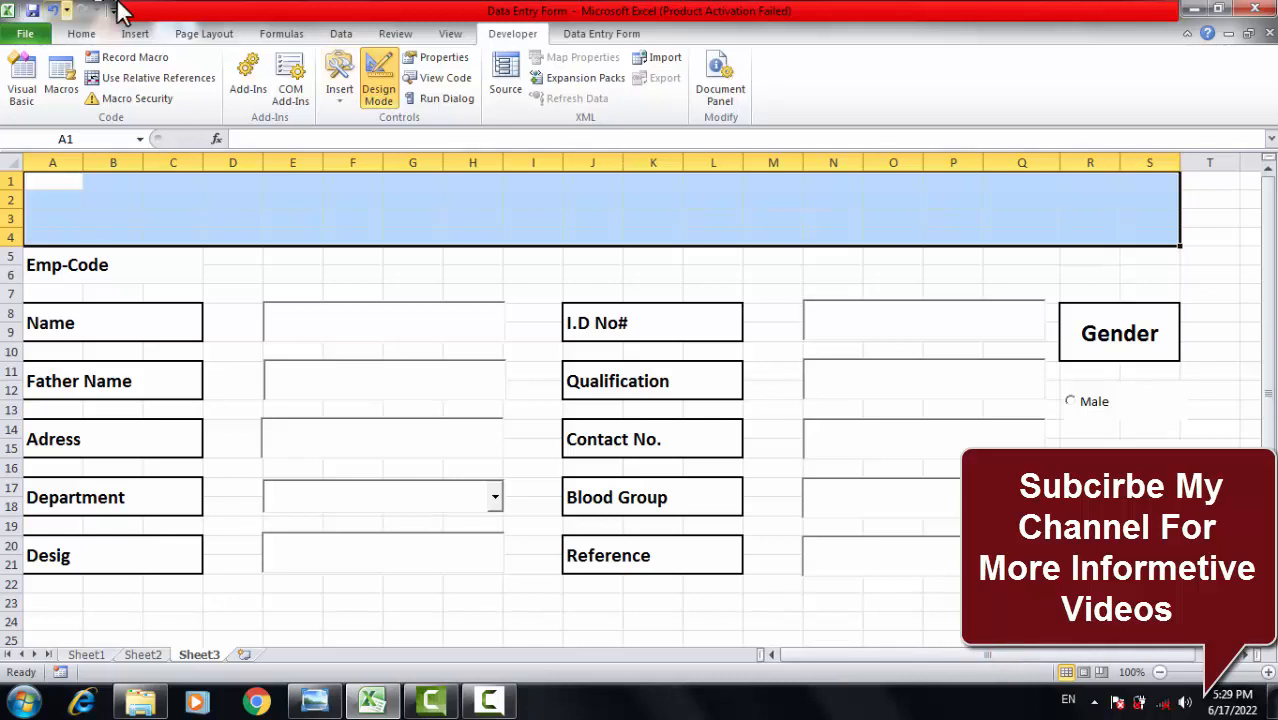
pyautogui.click(80, 34)
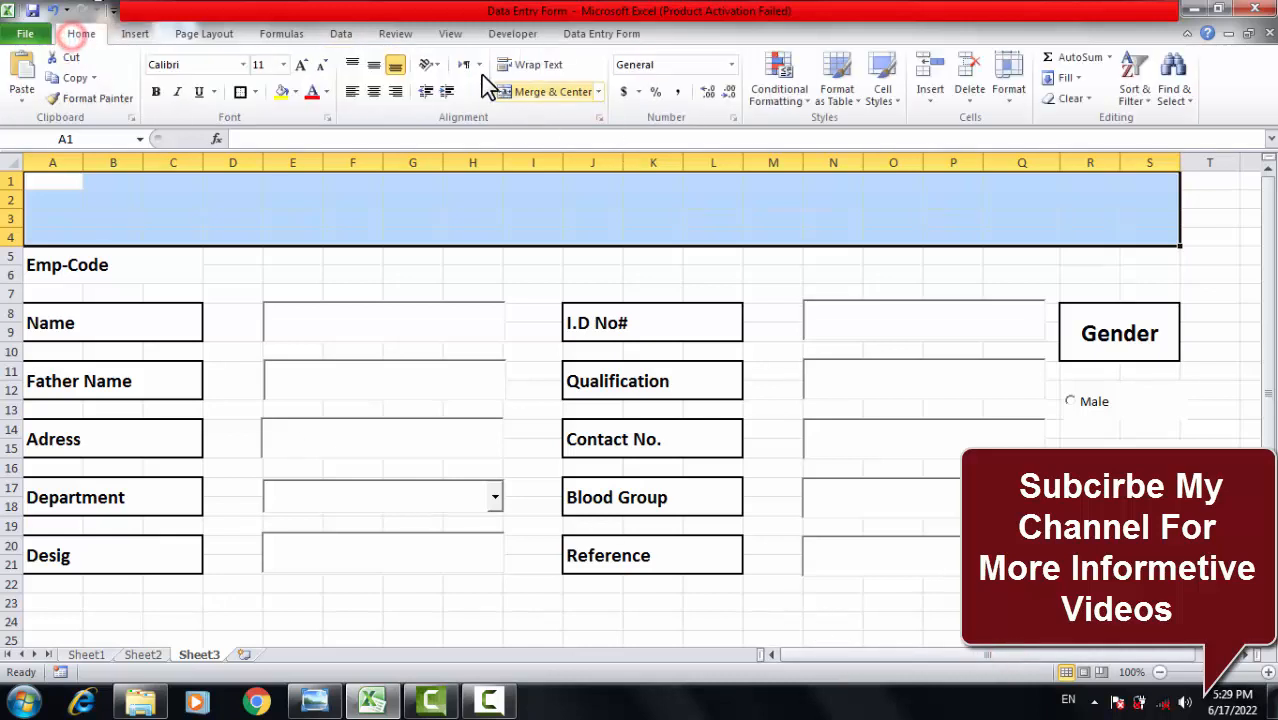
pyautogui.click(544, 92)
# Type 'Employee Data Entry Form' into the merged header cell.
pyautogui.doubleClick(549, 231)
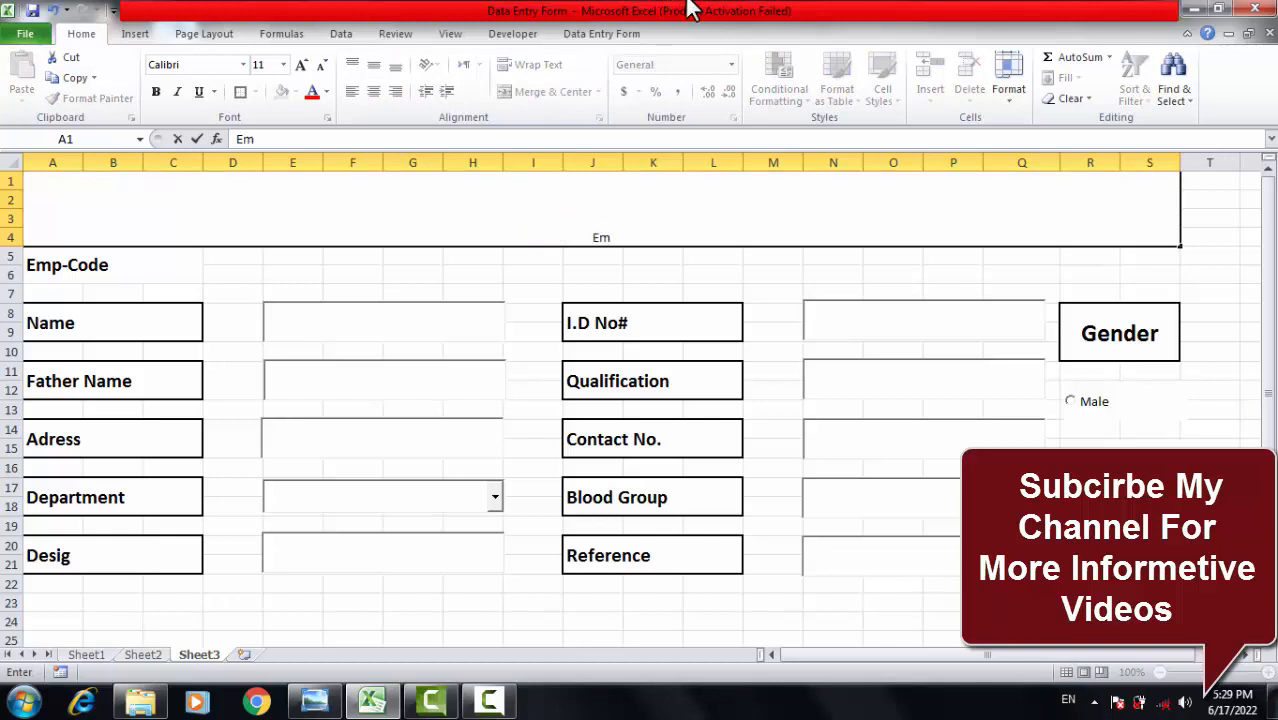
pyautogui.write('Emplo')
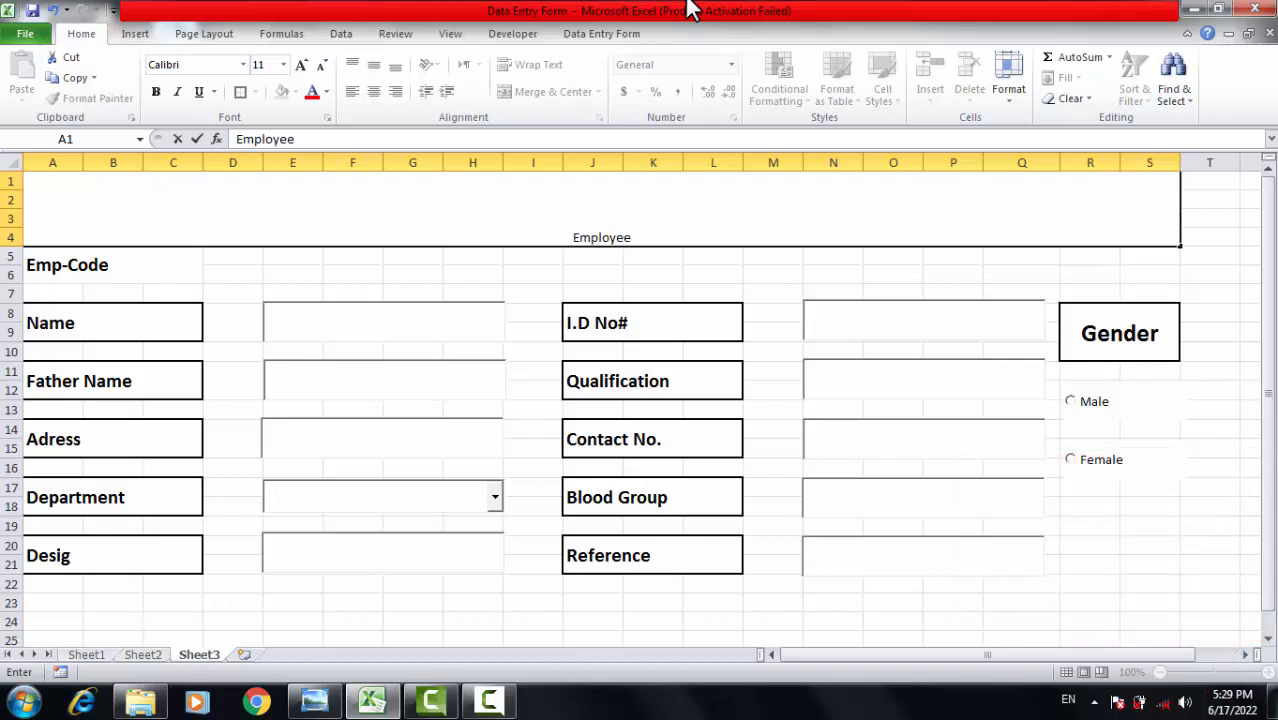
pyautogui.write('yee Data')
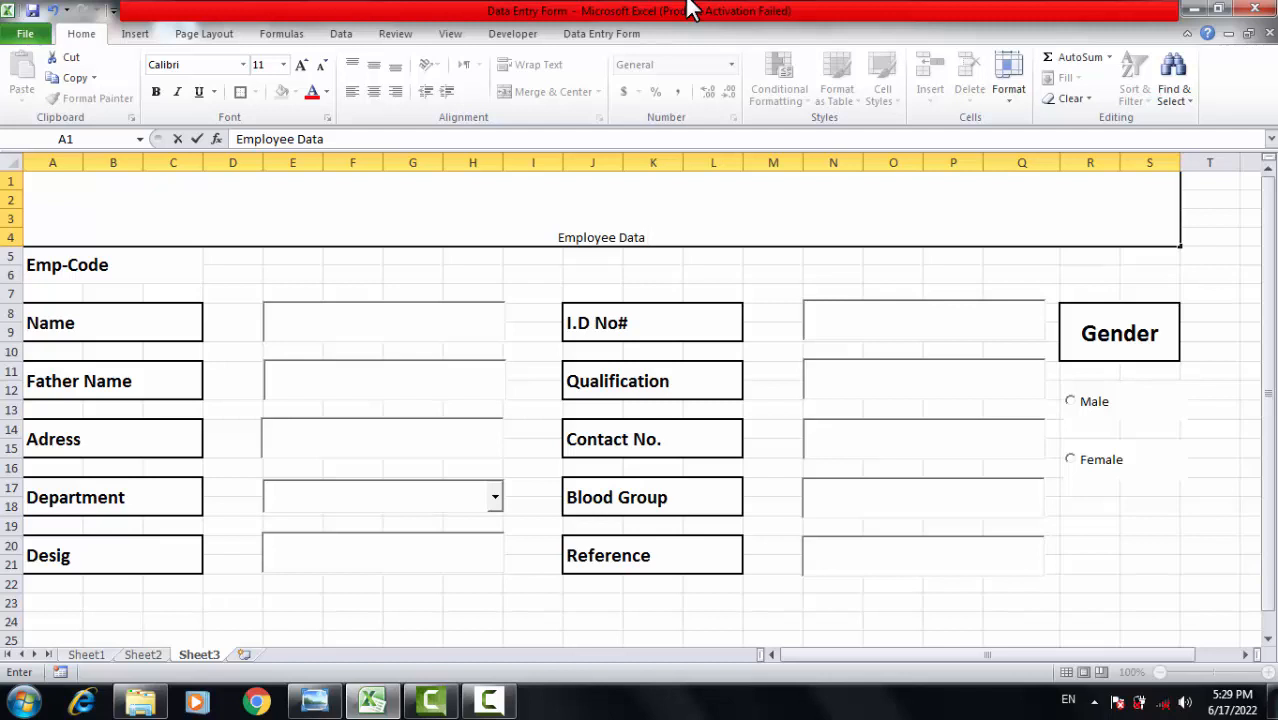
pyautogui.write('en')
pyautogui.press('BackSpace')
pyautogui.press('BackSpace')
pyautogui.write('E')
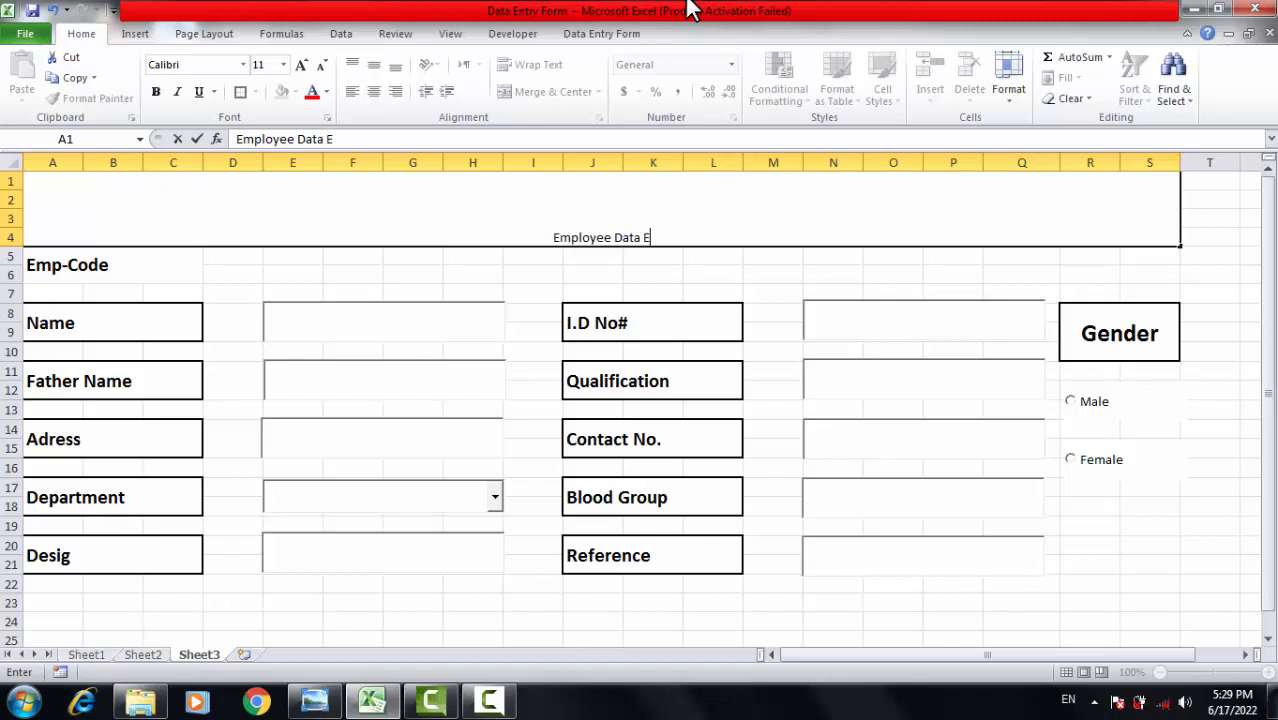
pyautogui.write('ntry')
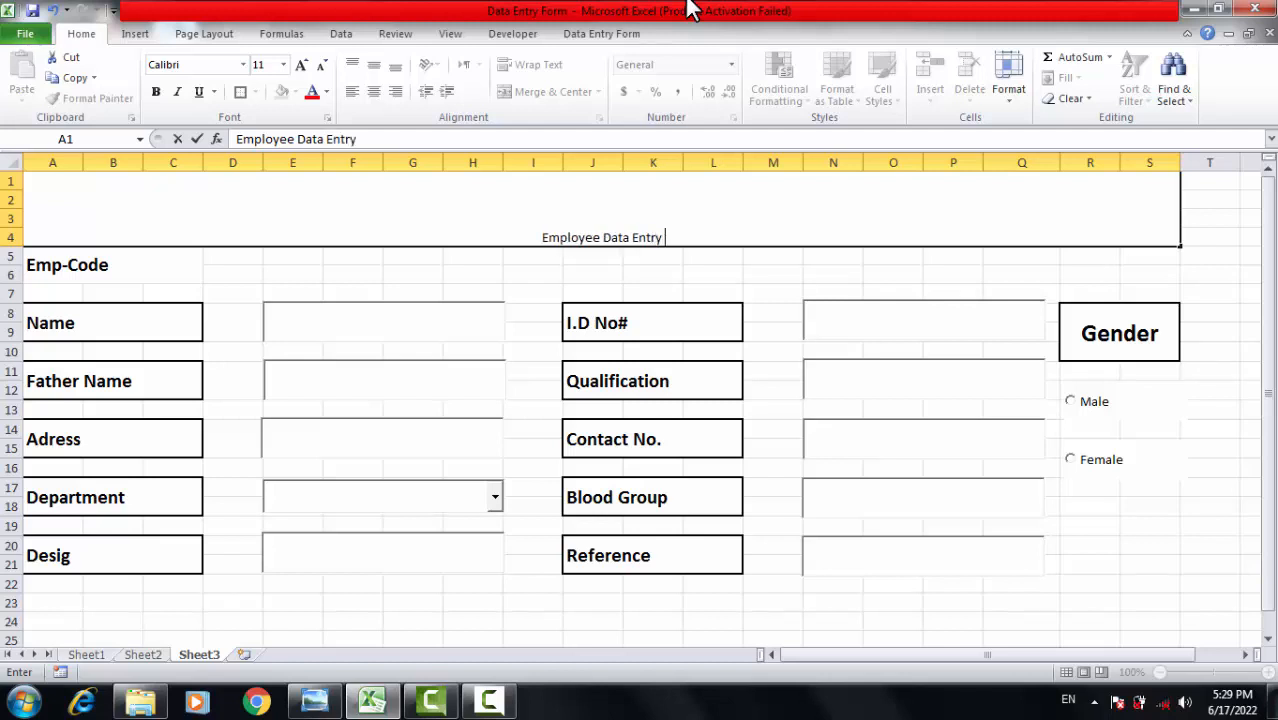
pyautogui.write(' For')
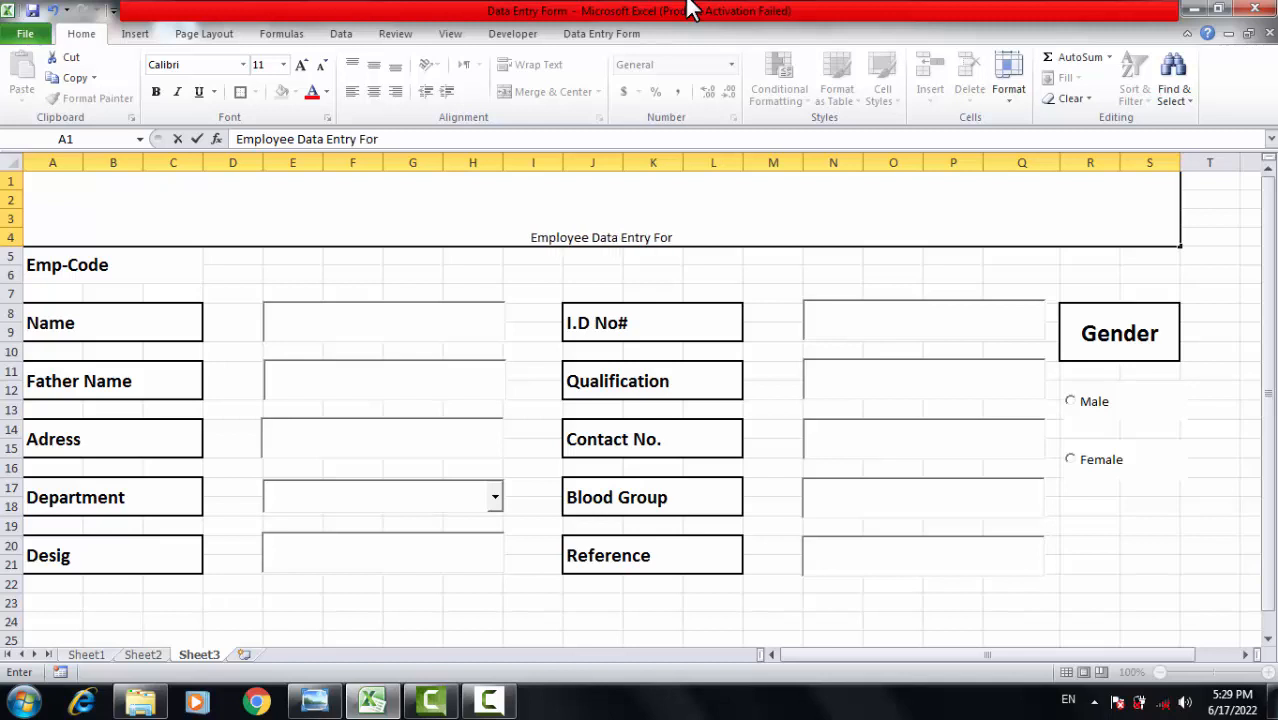
pyautogui.write('m')
pyautogui.click(730, 394)
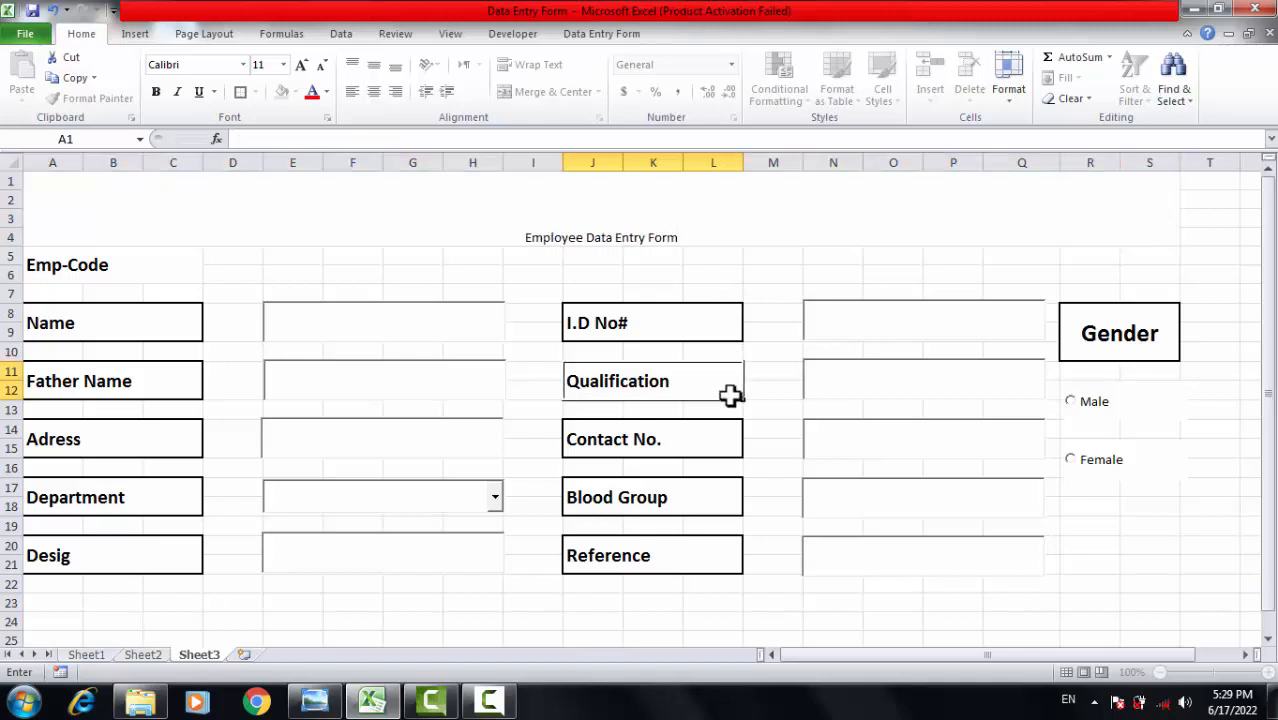
# Enlarge the header title to 36 pt and make it bold.
pyautogui.click(708, 237)
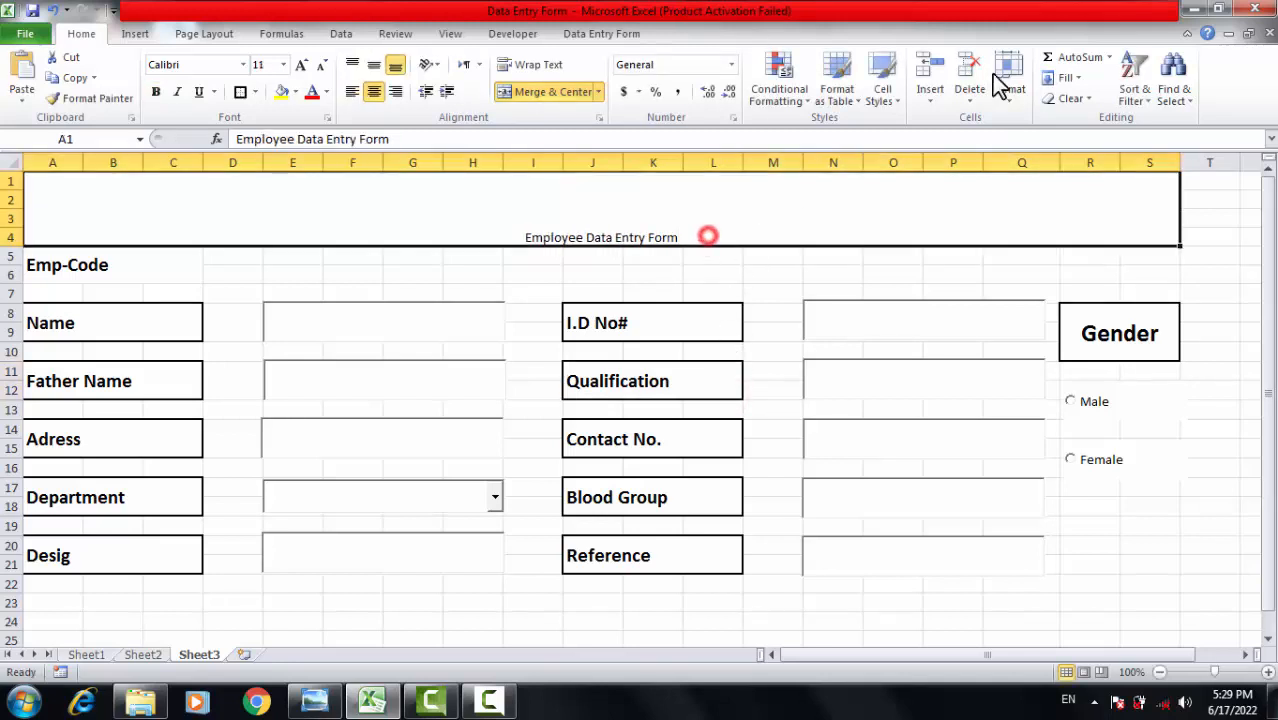
pyautogui.tripleClick(298, 66)
pyautogui.doubleClick(298, 66)
pyautogui.doubleClick(298, 66)
pyautogui.doubleClick(298, 66)
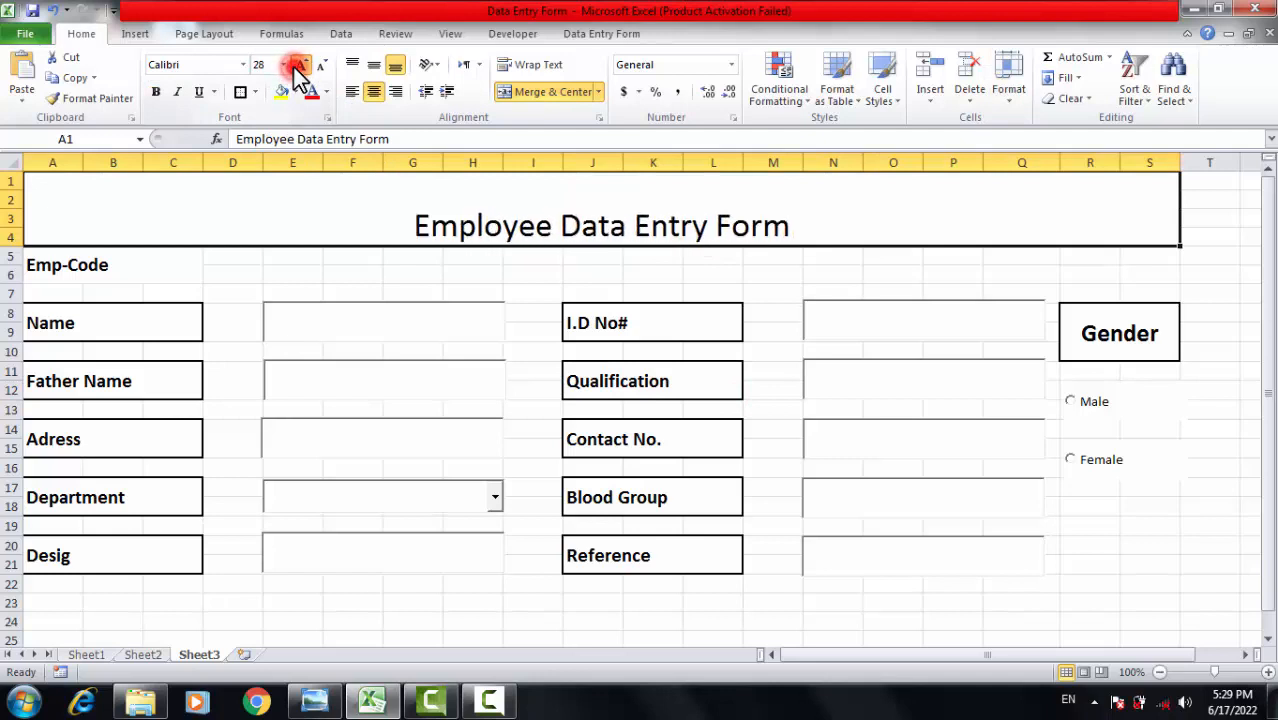
pyautogui.click(298, 66)
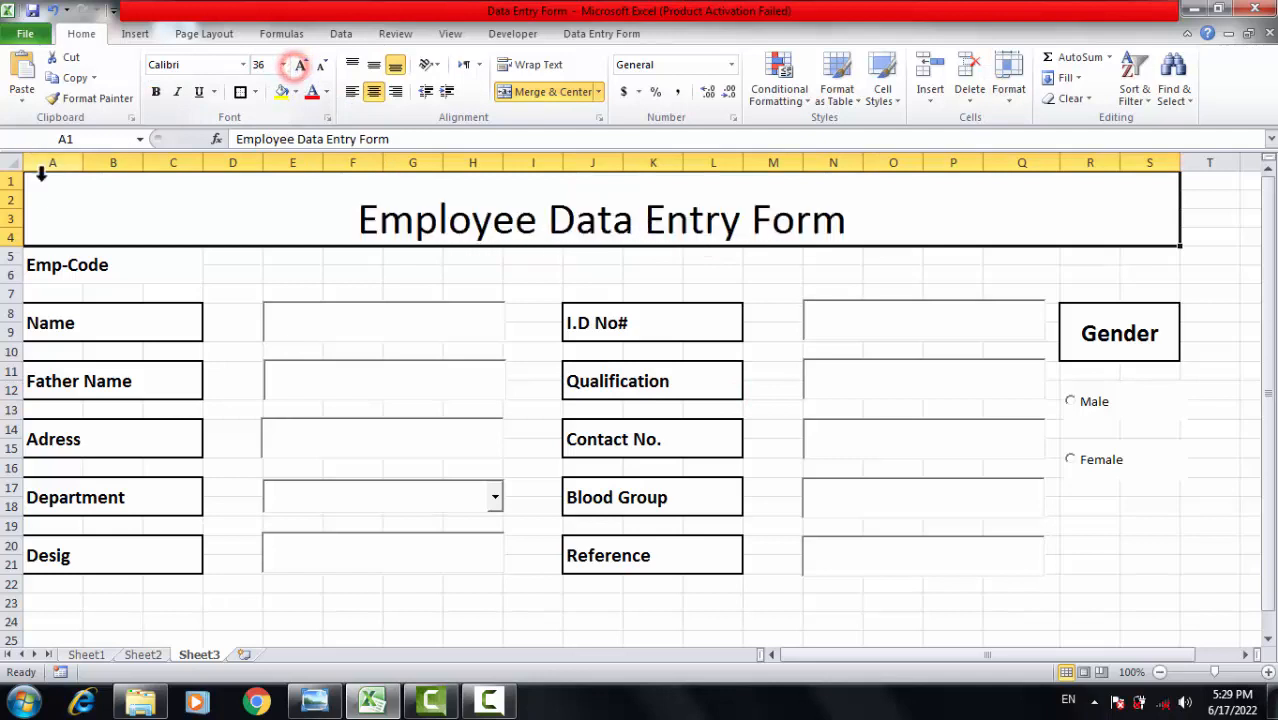
pyautogui.click(155, 92)
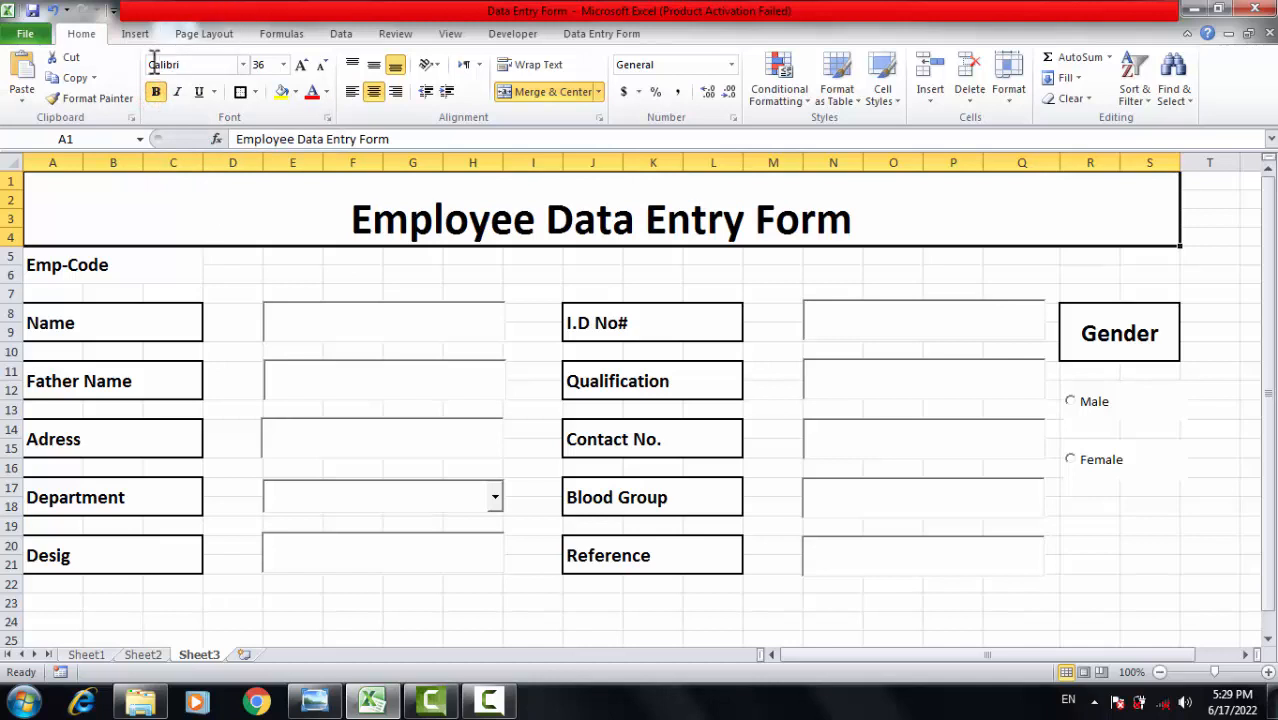
# Give the header a dark grey fill with white title text.
pyautogui.click(294, 91)
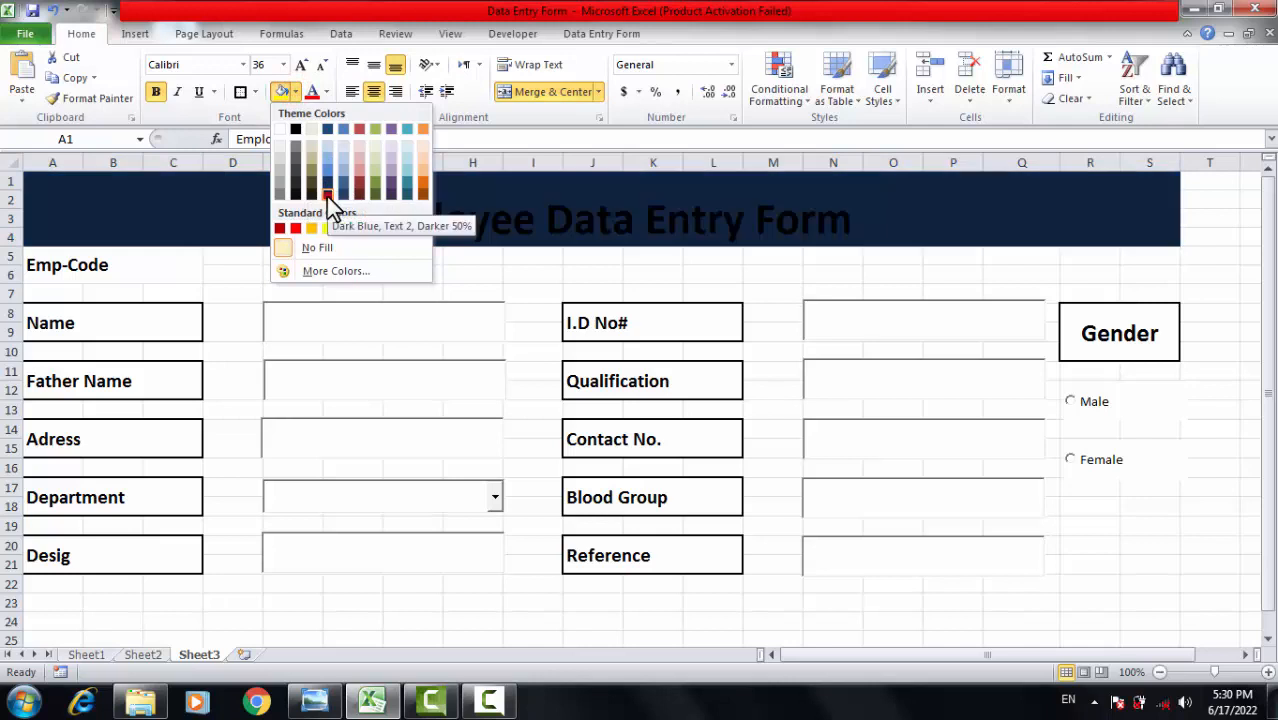
pyautogui.click(326, 196)
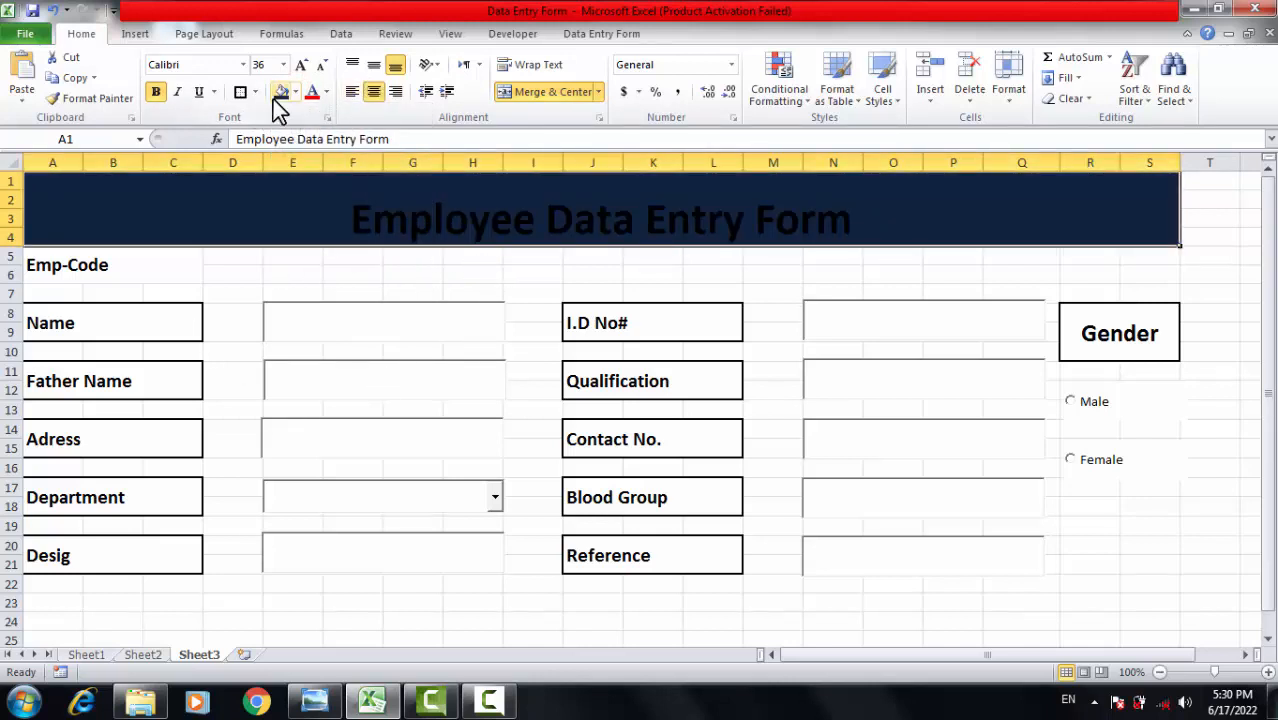
pyautogui.click(324, 91)
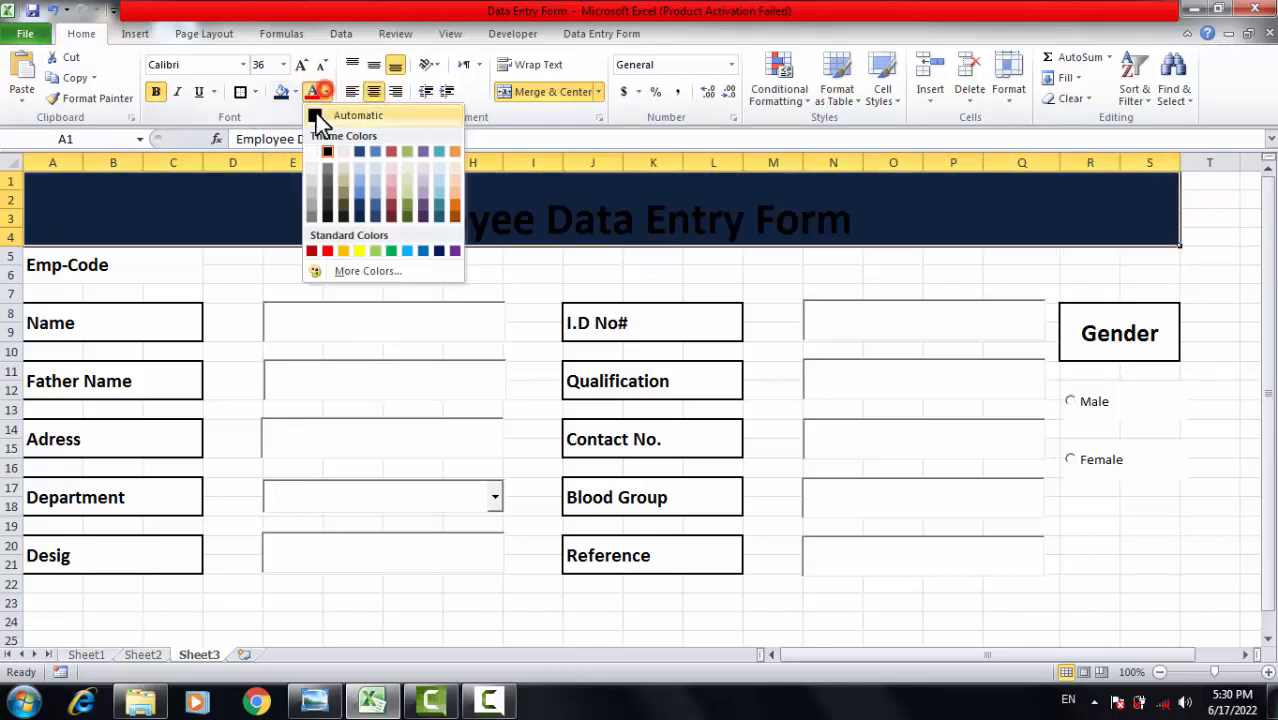
pyautogui.click(310, 151)
pyautogui.click(437, 272)
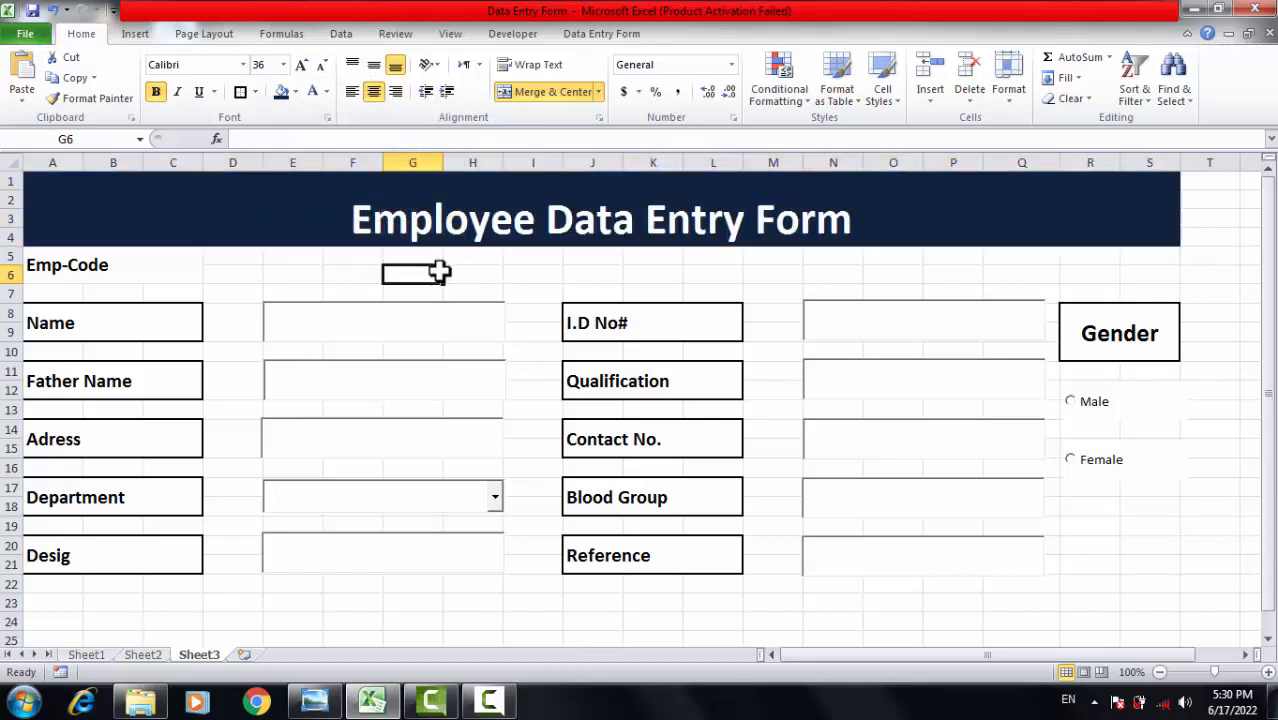
pyautogui.click(642, 222)
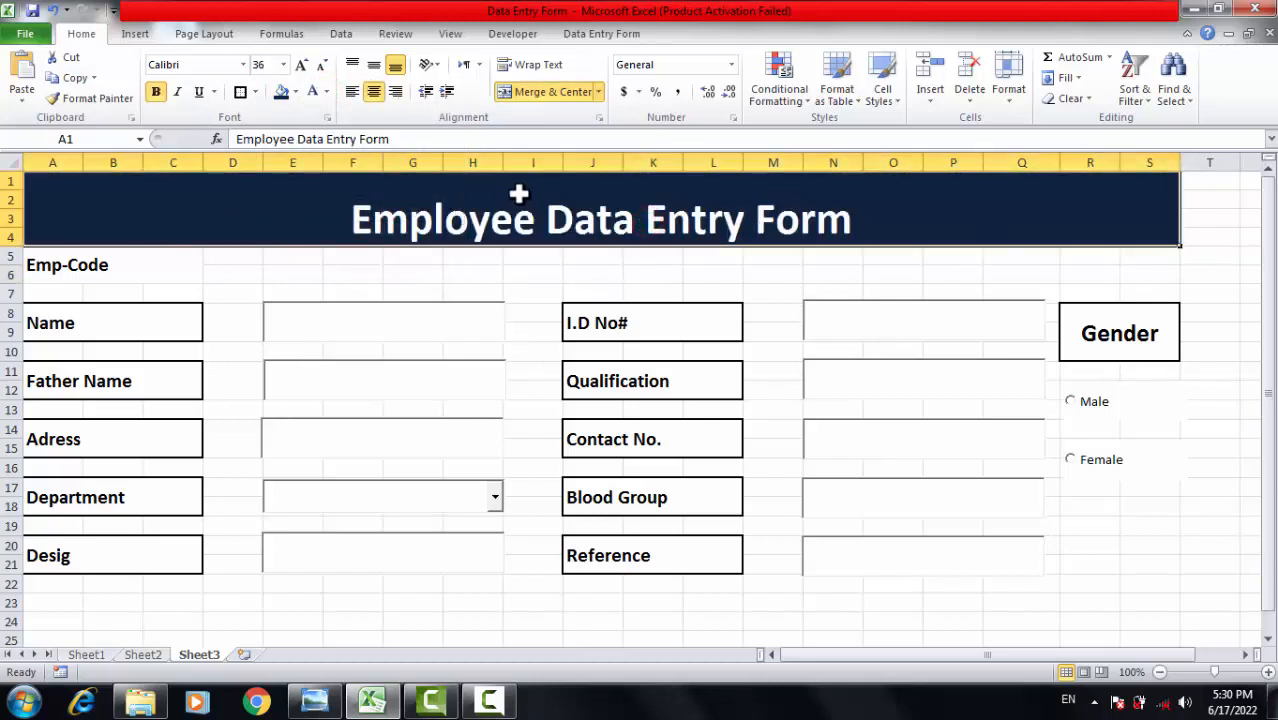
pyautogui.click(294, 92)
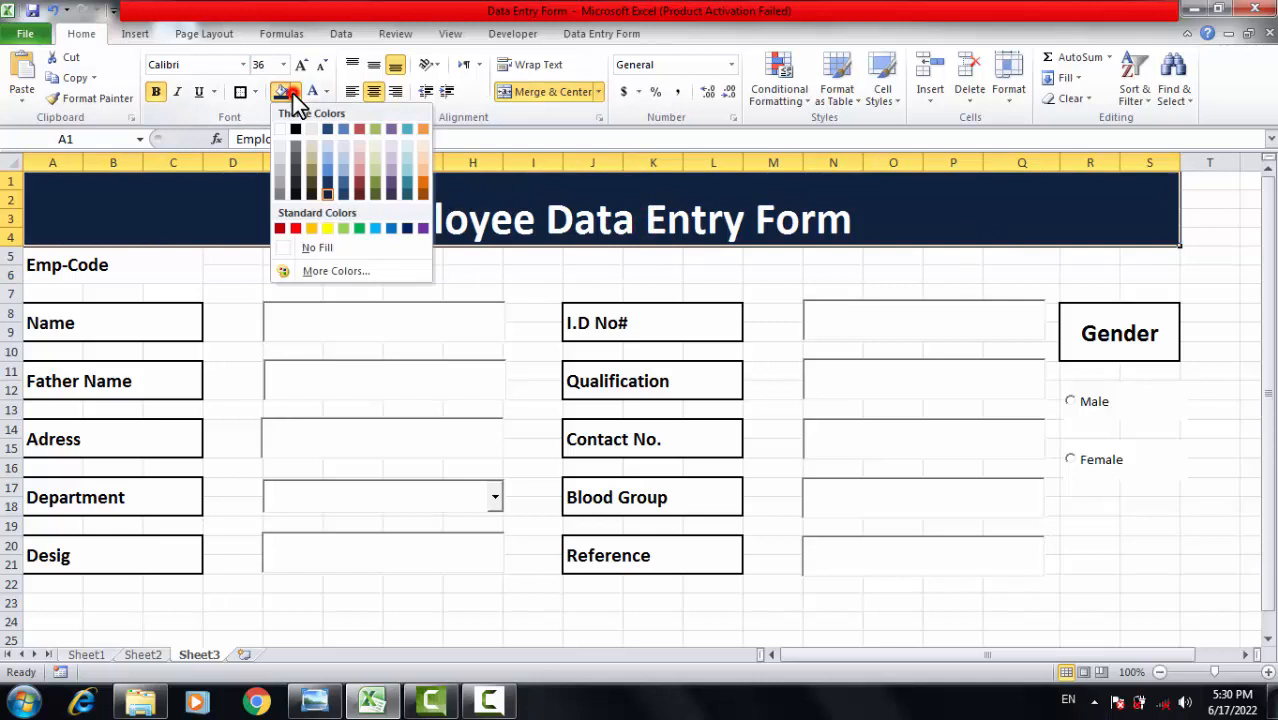
pyautogui.click(298, 172)
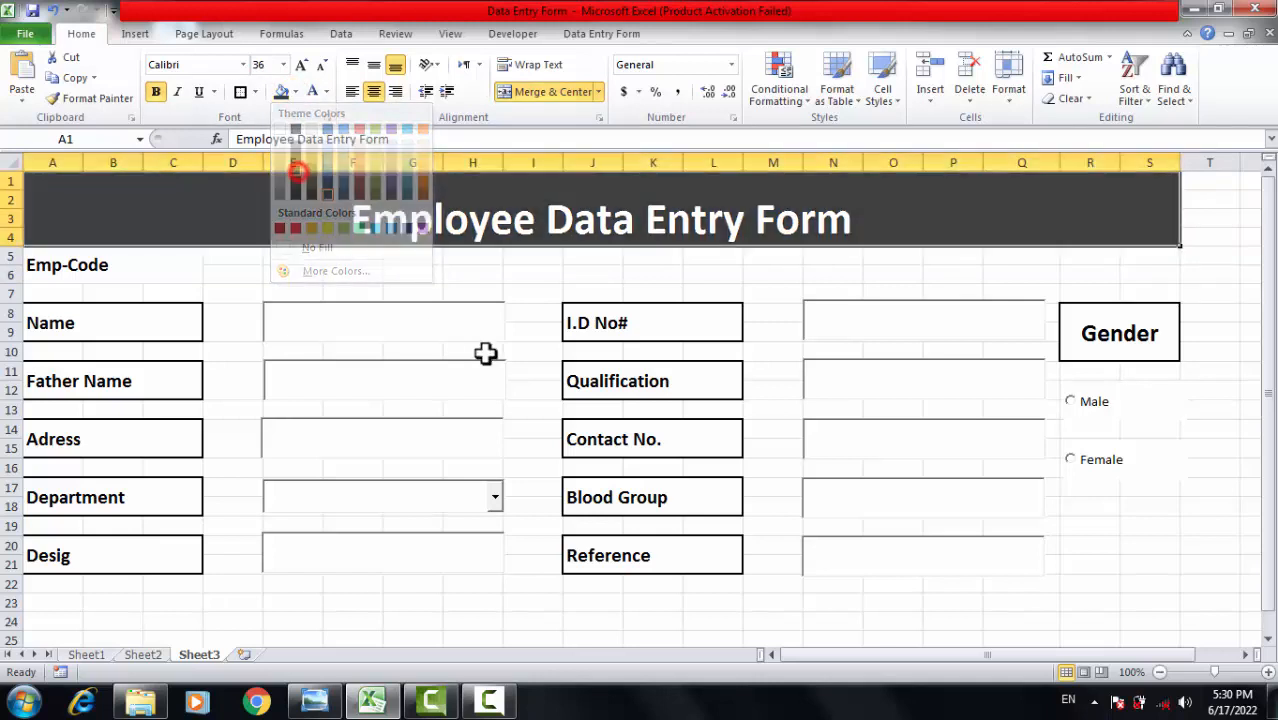
pyautogui.click(478, 273)
pyautogui.click(1215, 428)
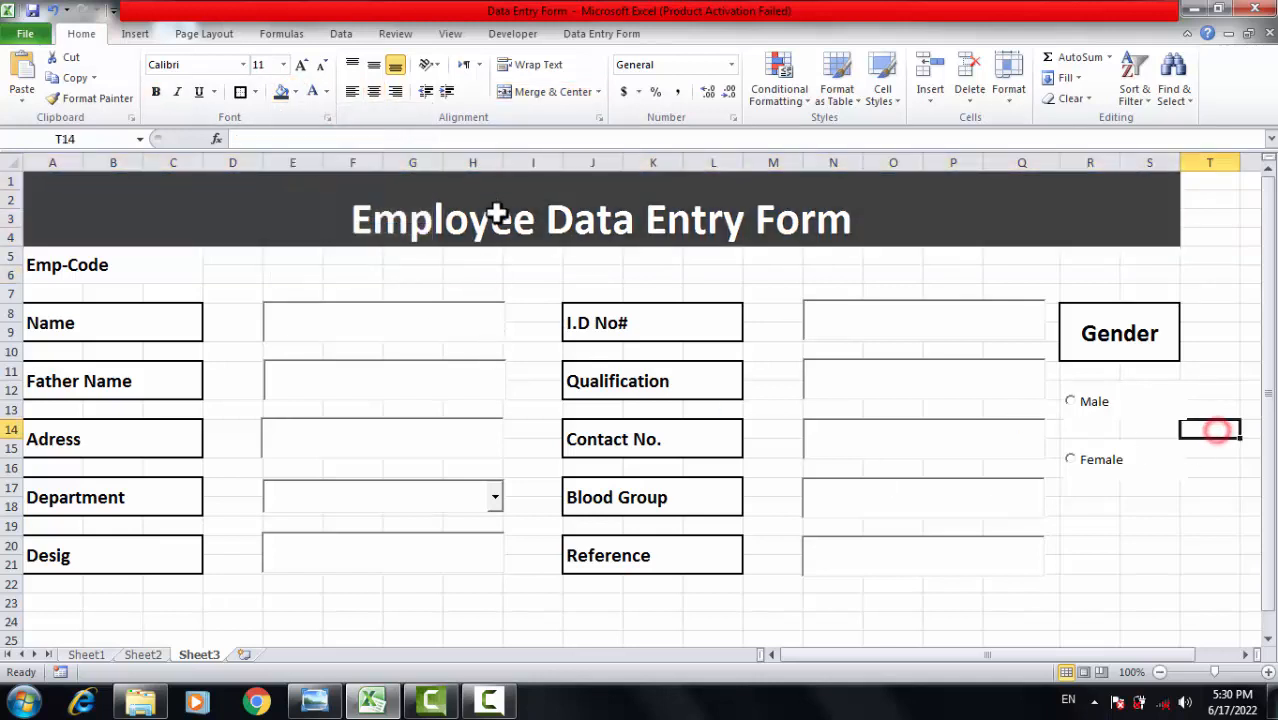
pyautogui.moveTo(465, 207); pyautogui.dragTo(625, 430)
pyautogui.scroll(3, 633, 499)
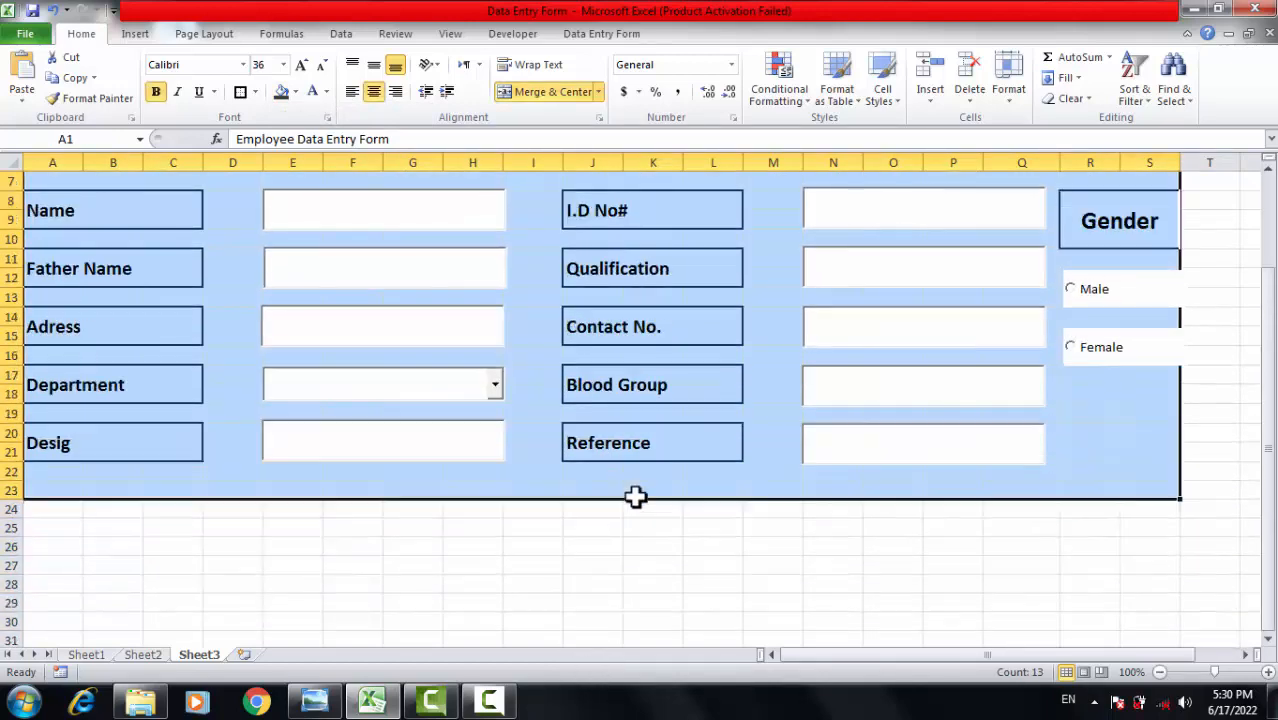
pyautogui.click(245, 95)
pyautogui.click(1227, 386)
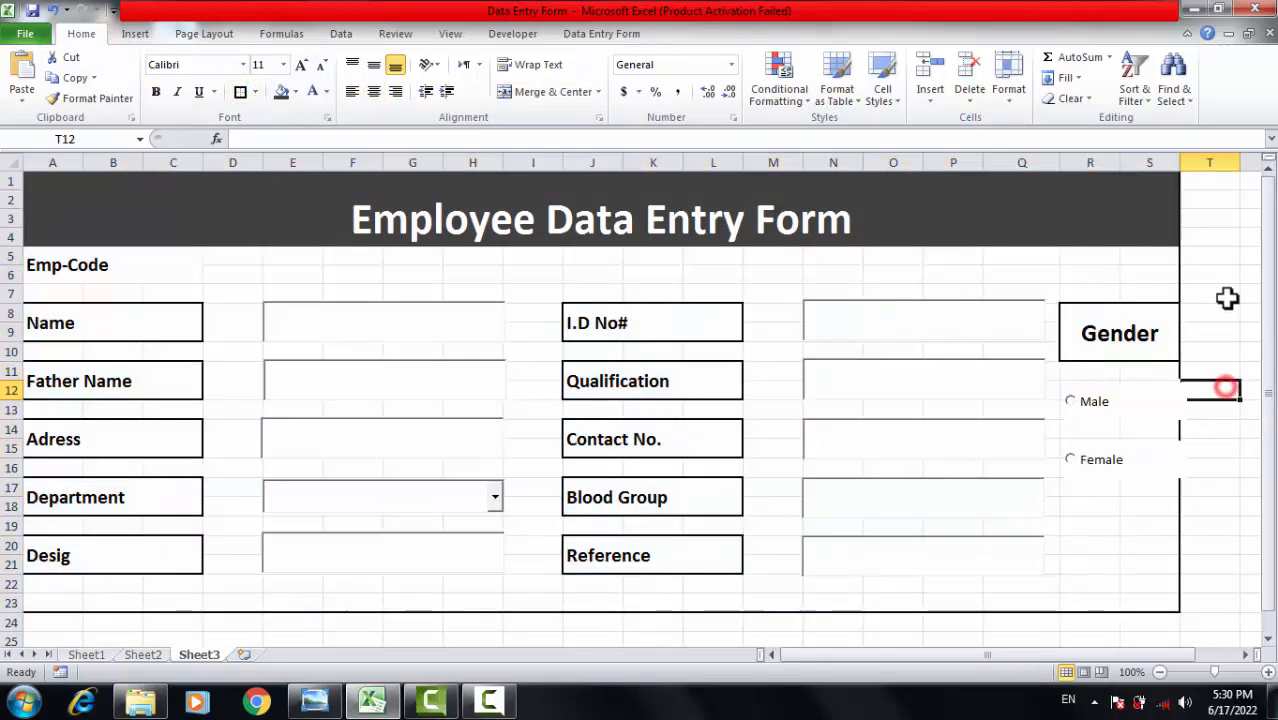
pyautogui.click(1227, 296)
pyautogui.click(1253, 400)
pyautogui.click(1221, 322)
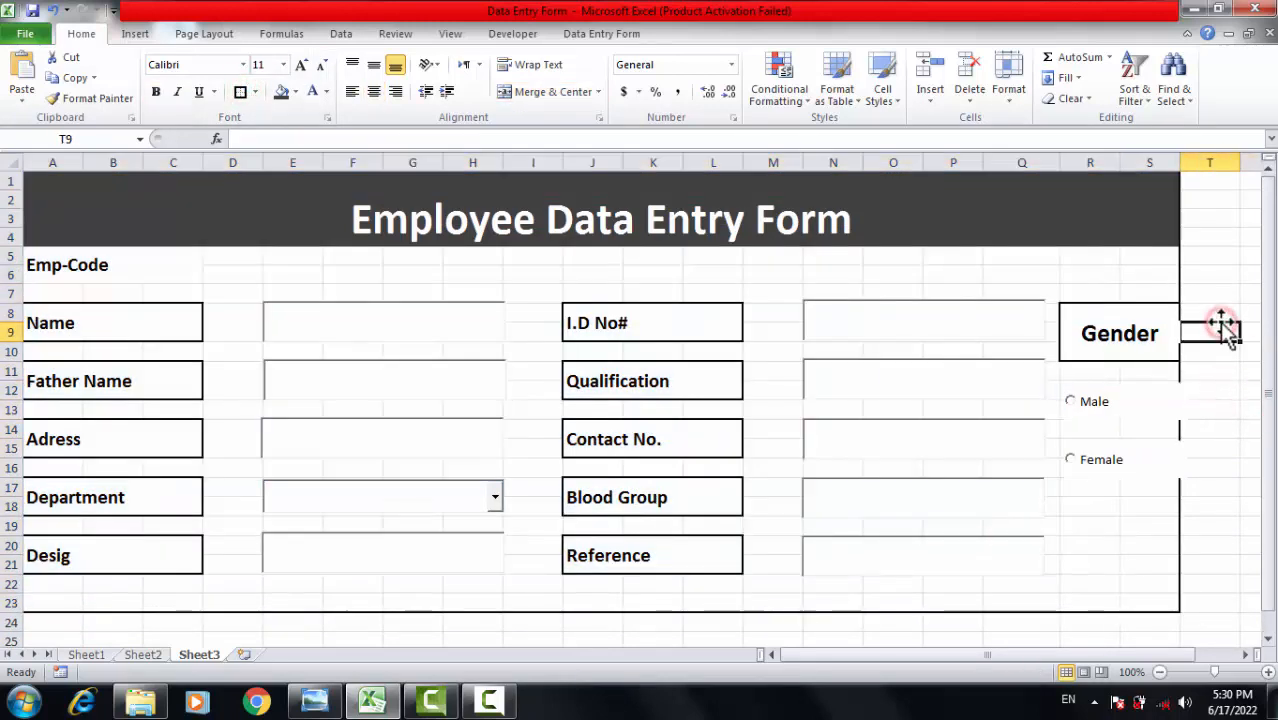
pyautogui.click(1227, 434)
pyautogui.click(1211, 293)
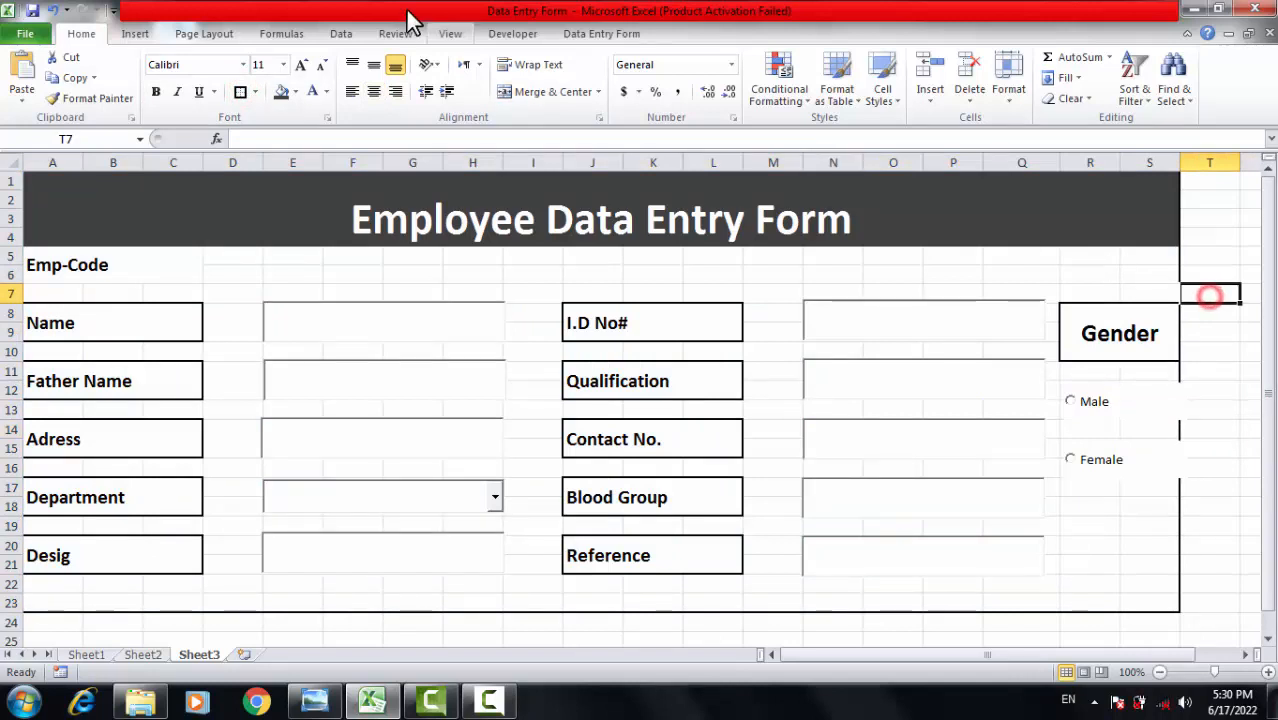
pyautogui.click(1218, 405)
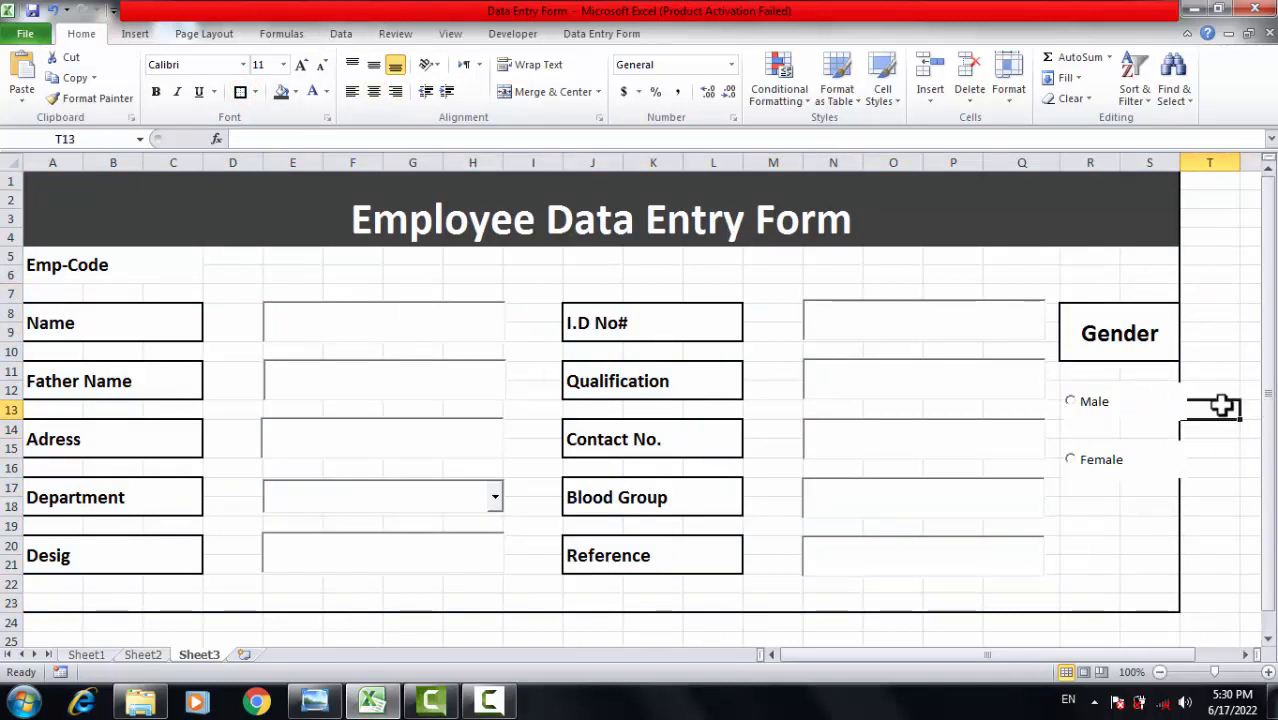
pyautogui.click(1213, 315)
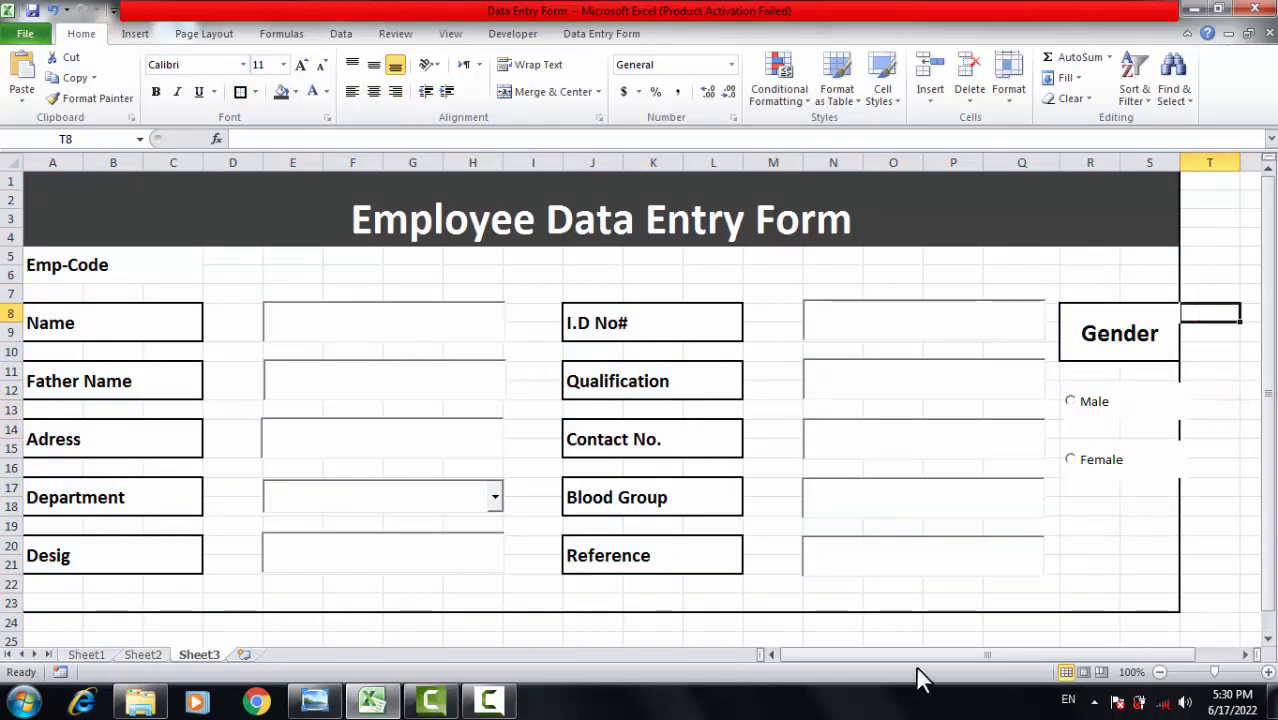
pyautogui.moveTo(916, 656); pyautogui.dragTo(794, 656)
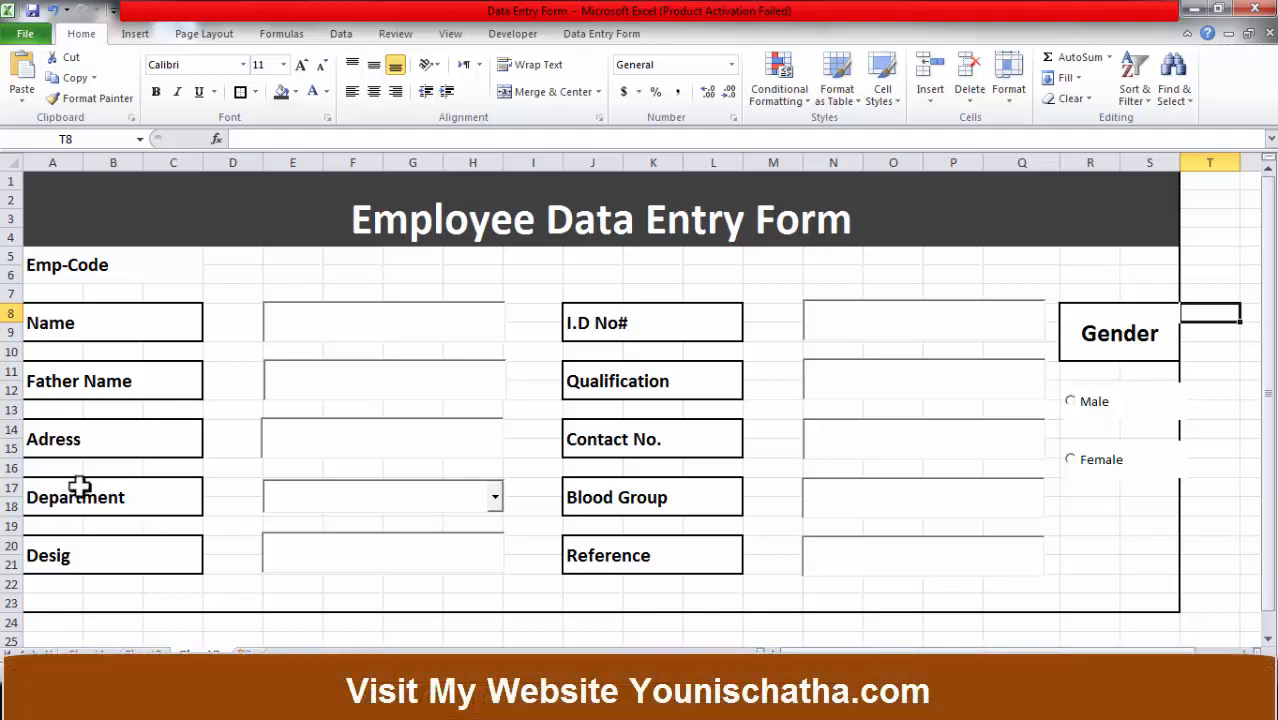
pyautogui.click(80, 487)
pyautogui.click(265, 442)
pyautogui.click(297, 327)
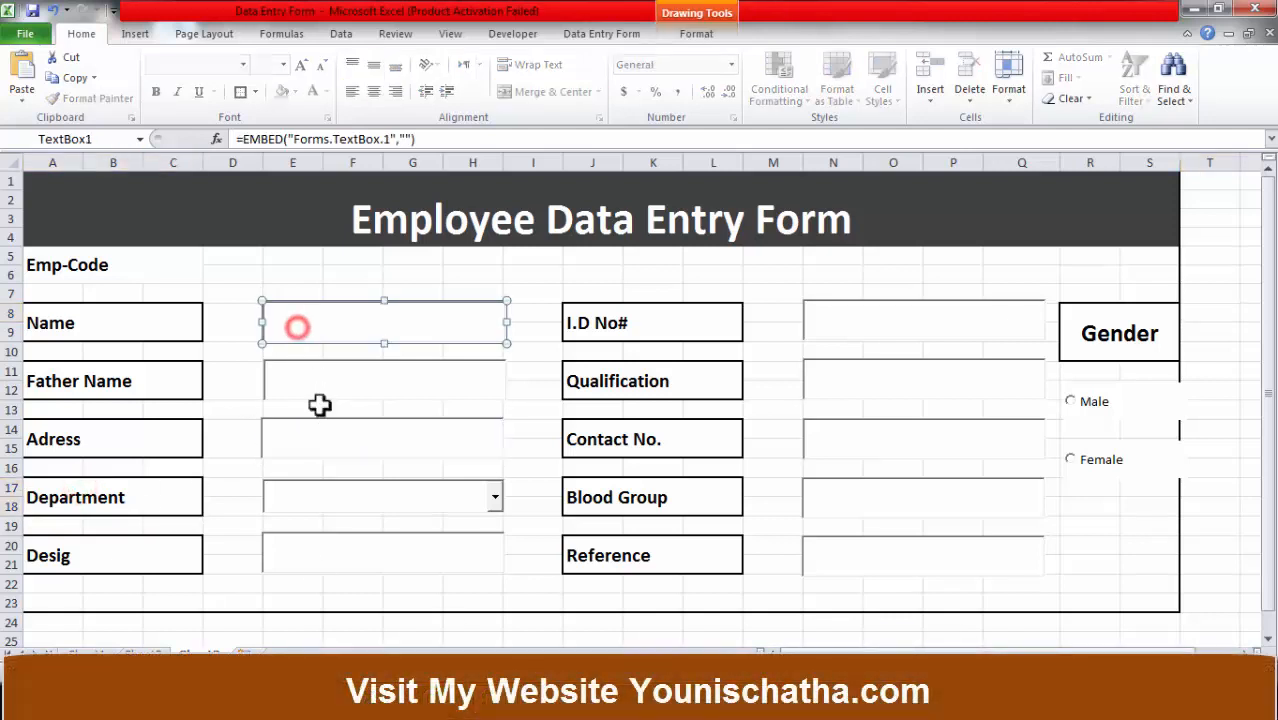
pyautogui.click(325, 497)
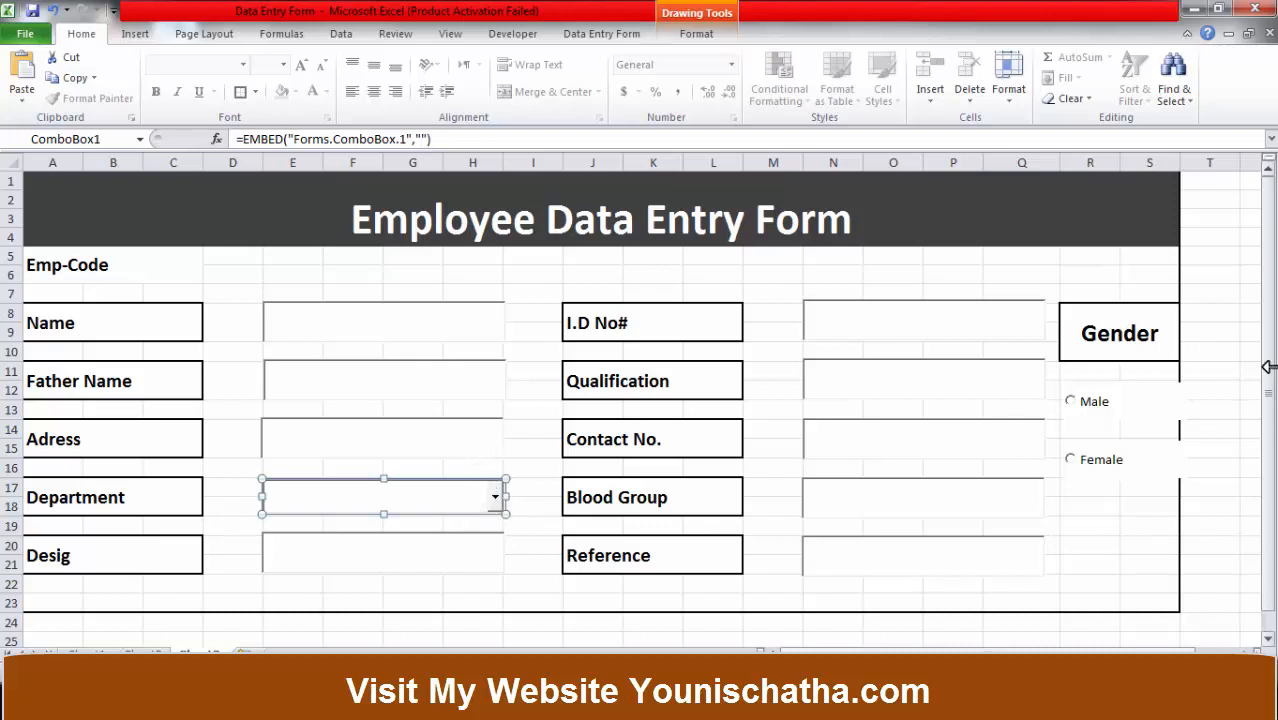
pyautogui.click(1211, 289)
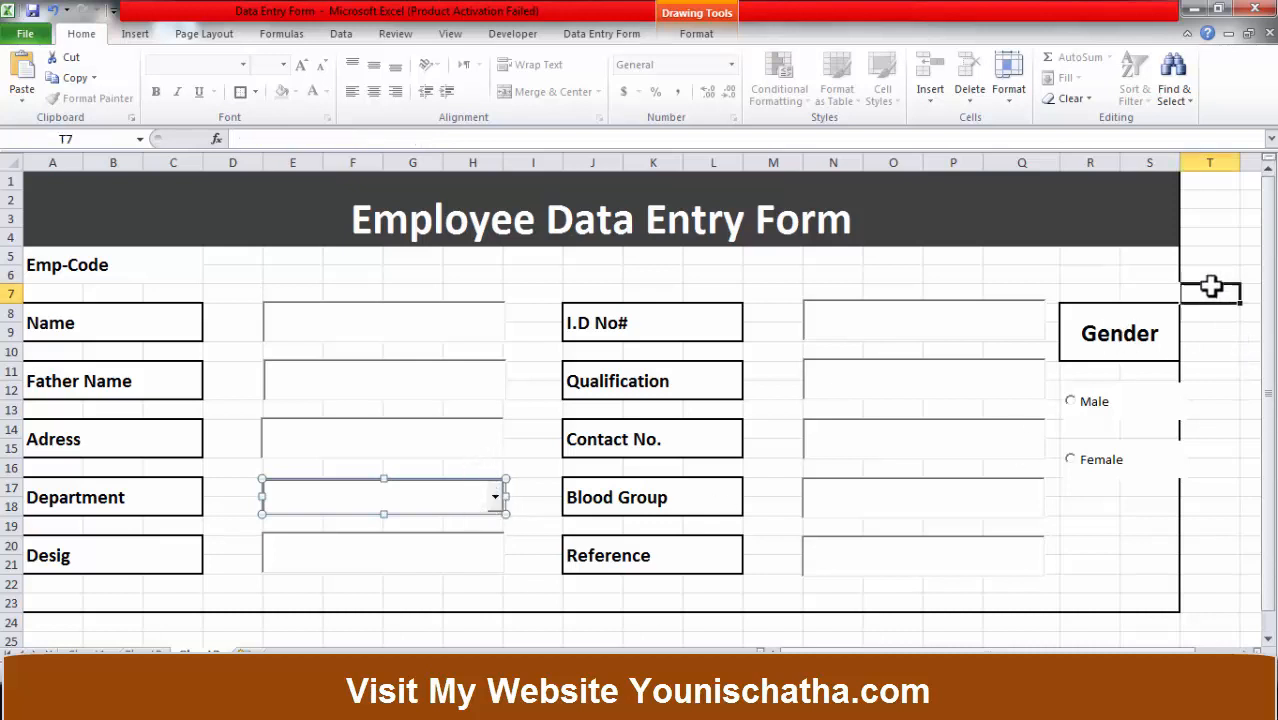
# Enter H.R, Accounts and production 1 in cells U7 to U9.
pyautogui.click(1238, 333)
pyautogui.moveTo(984, 657); pyautogui.dragTo(1101, 640)
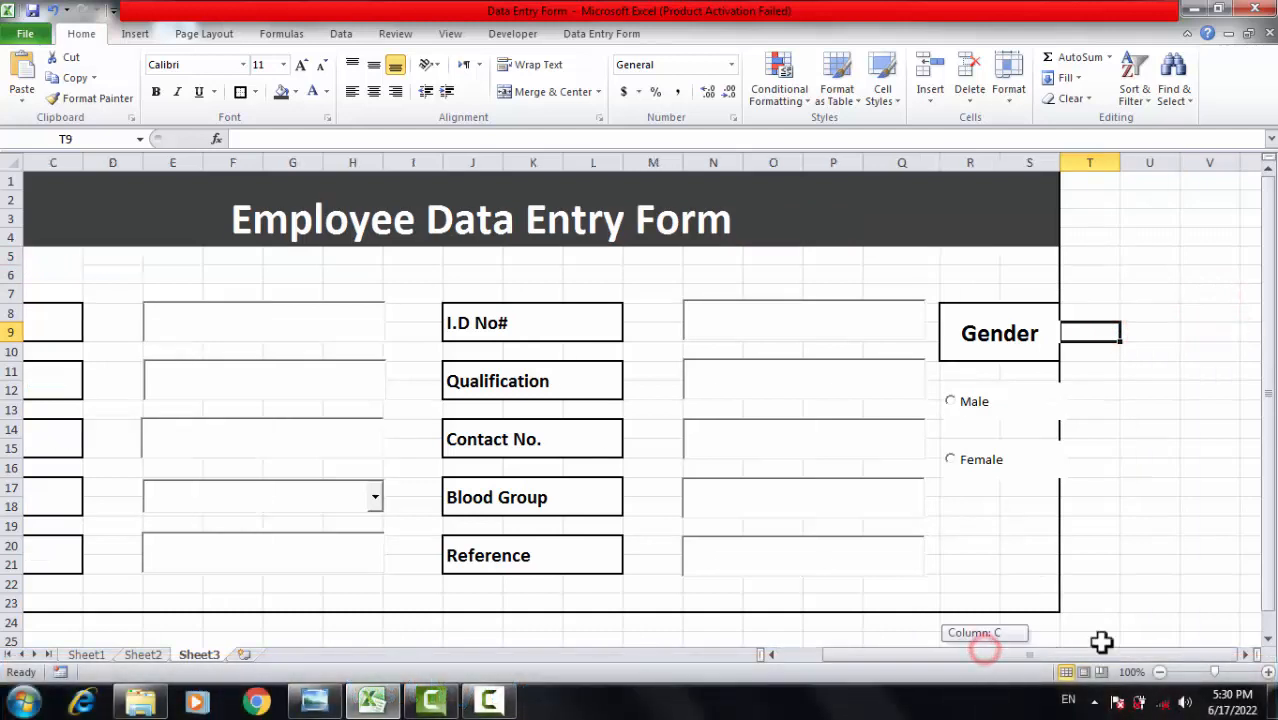
pyautogui.click(1158, 295)
pyautogui.click(1172, 370)
pyautogui.click(1150, 293)
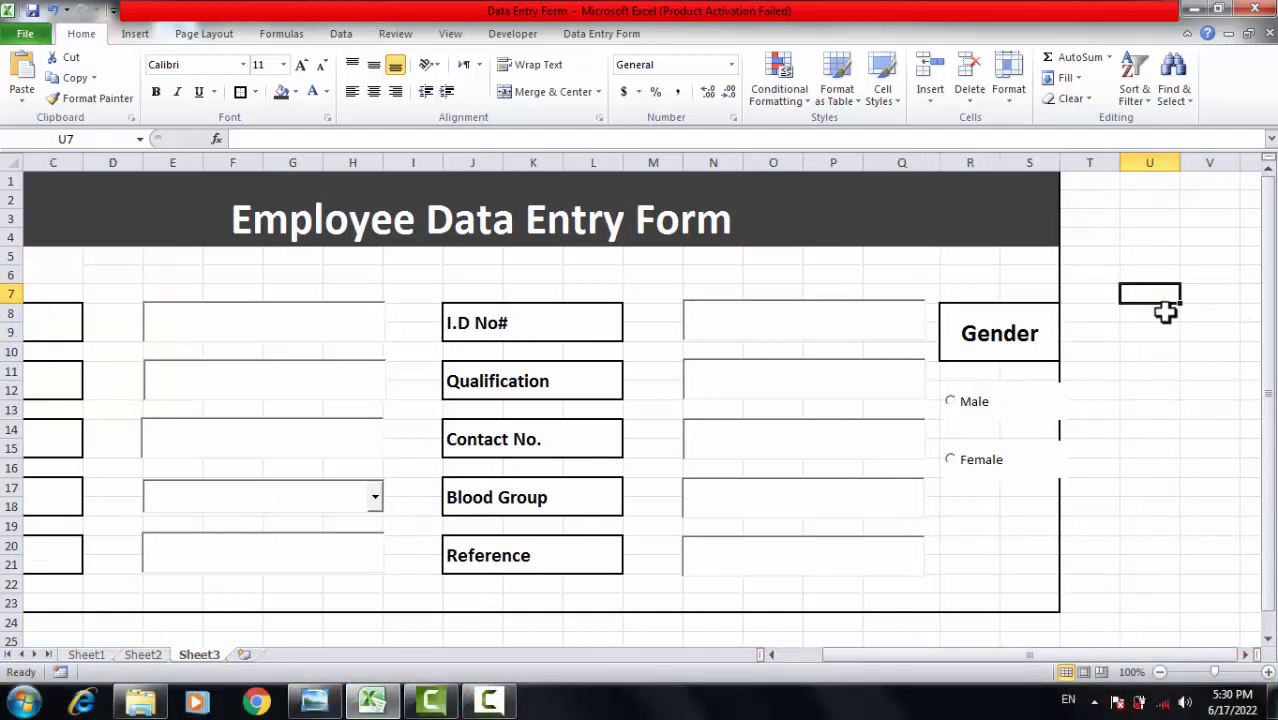
pyautogui.write('H.R')
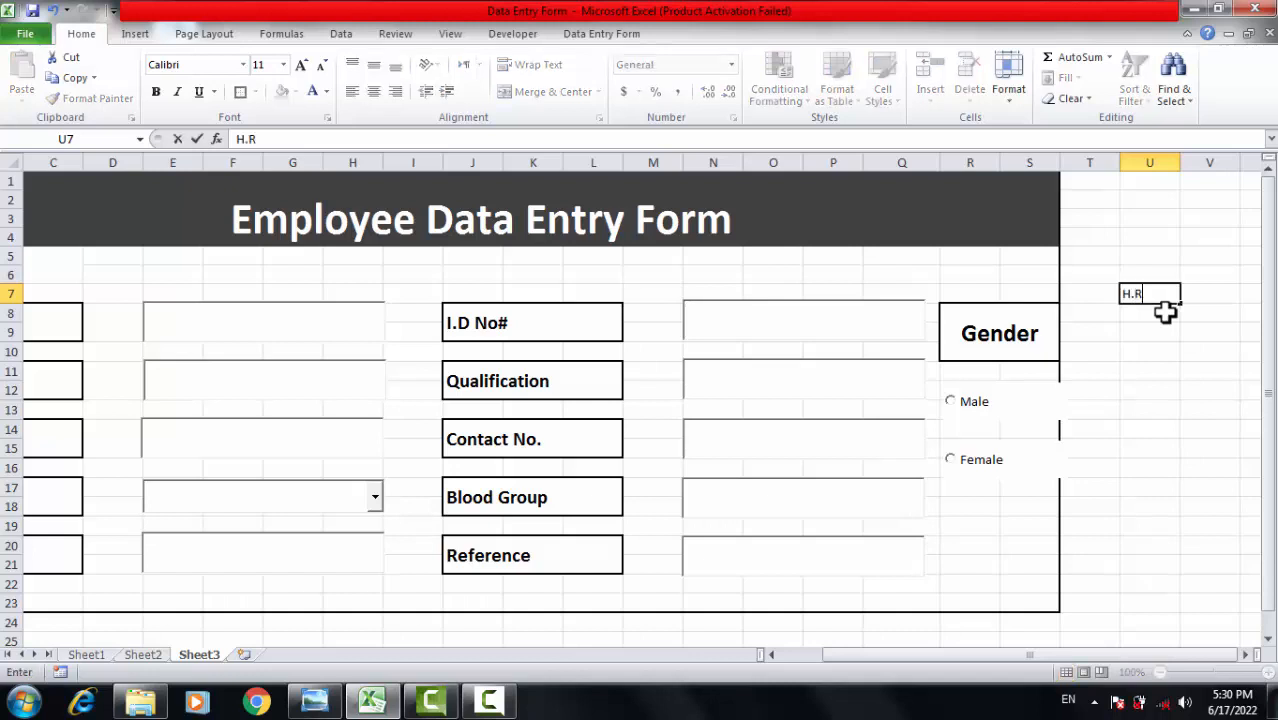
pyautogui.press('Return')
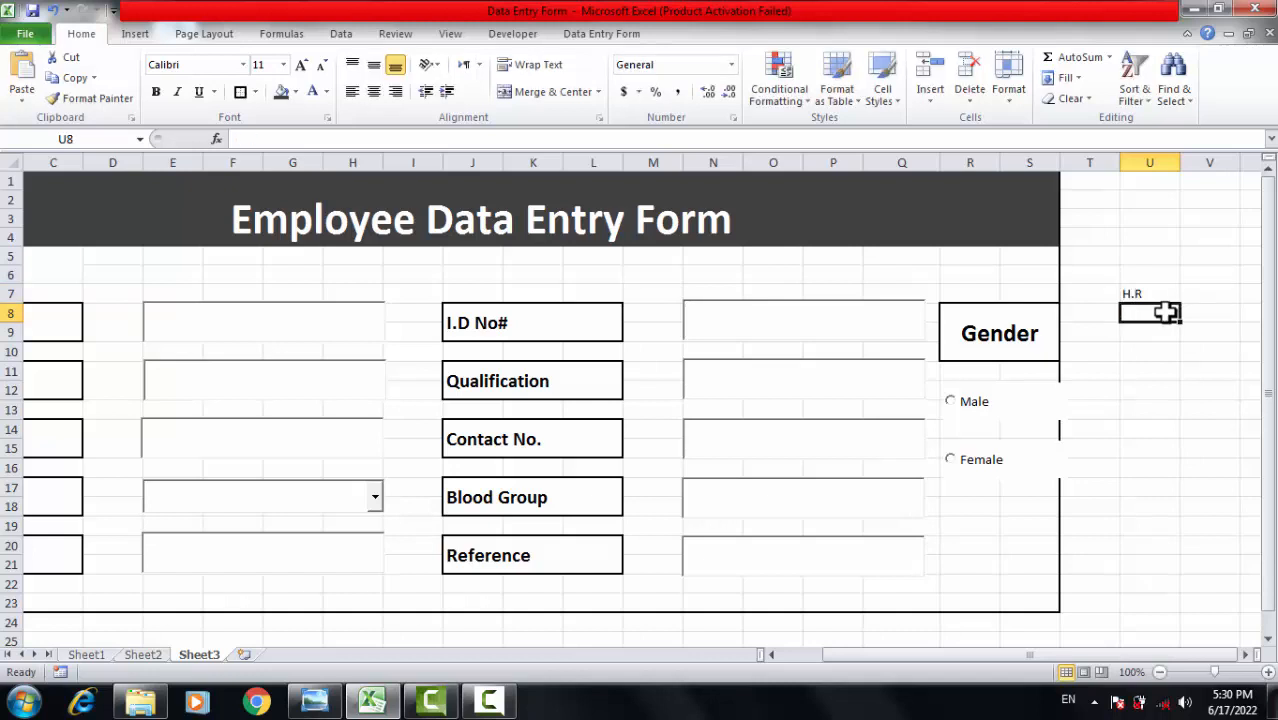
pyautogui.write('Accounts')
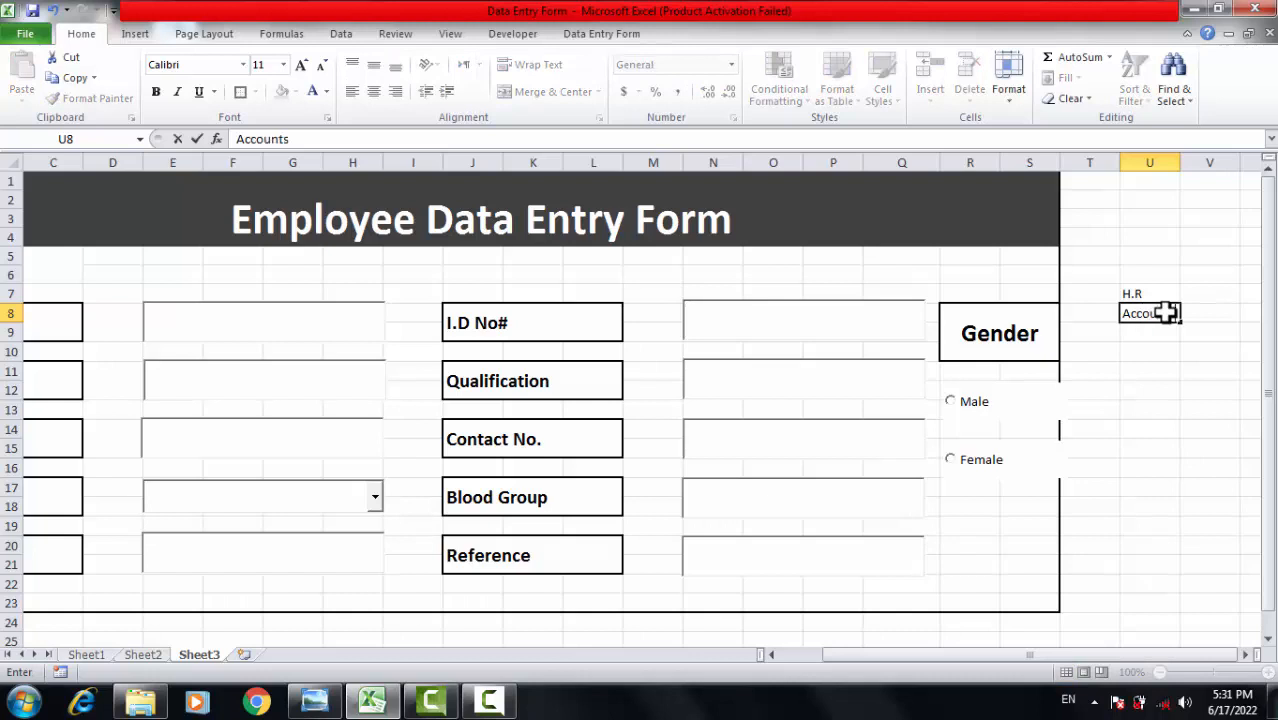
pyautogui.press('Return')
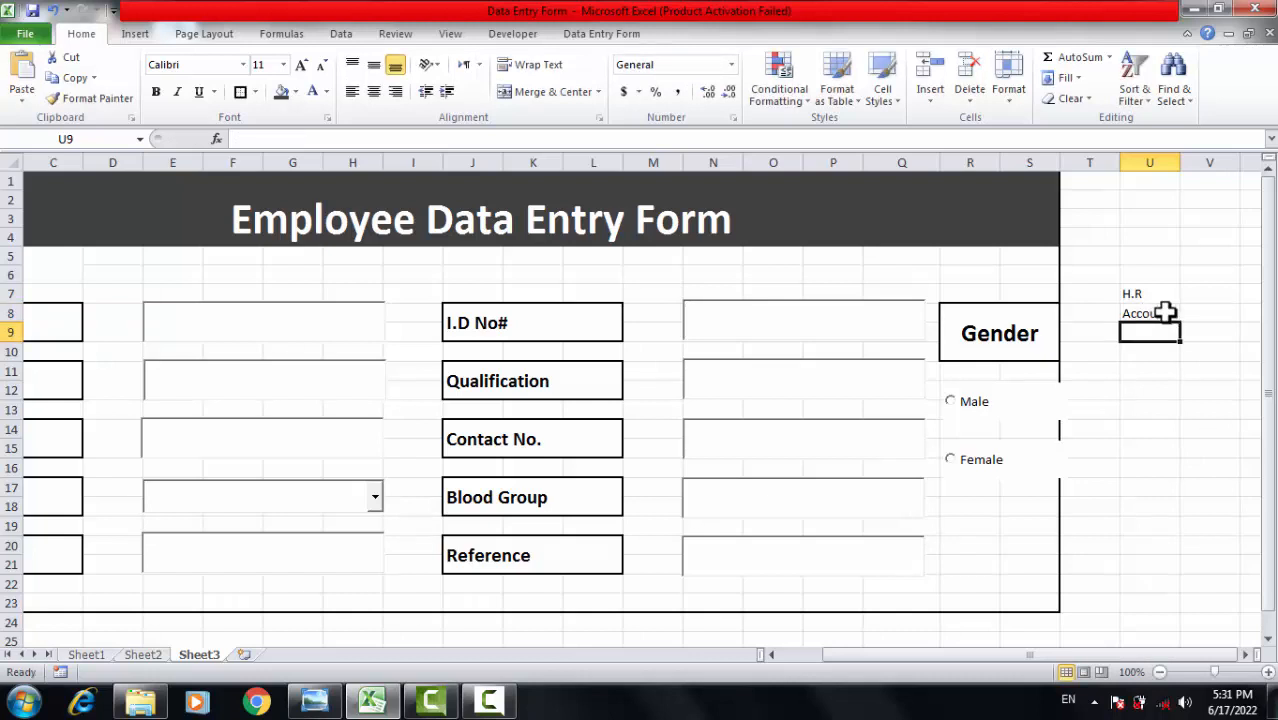
pyautogui.write('production 1')
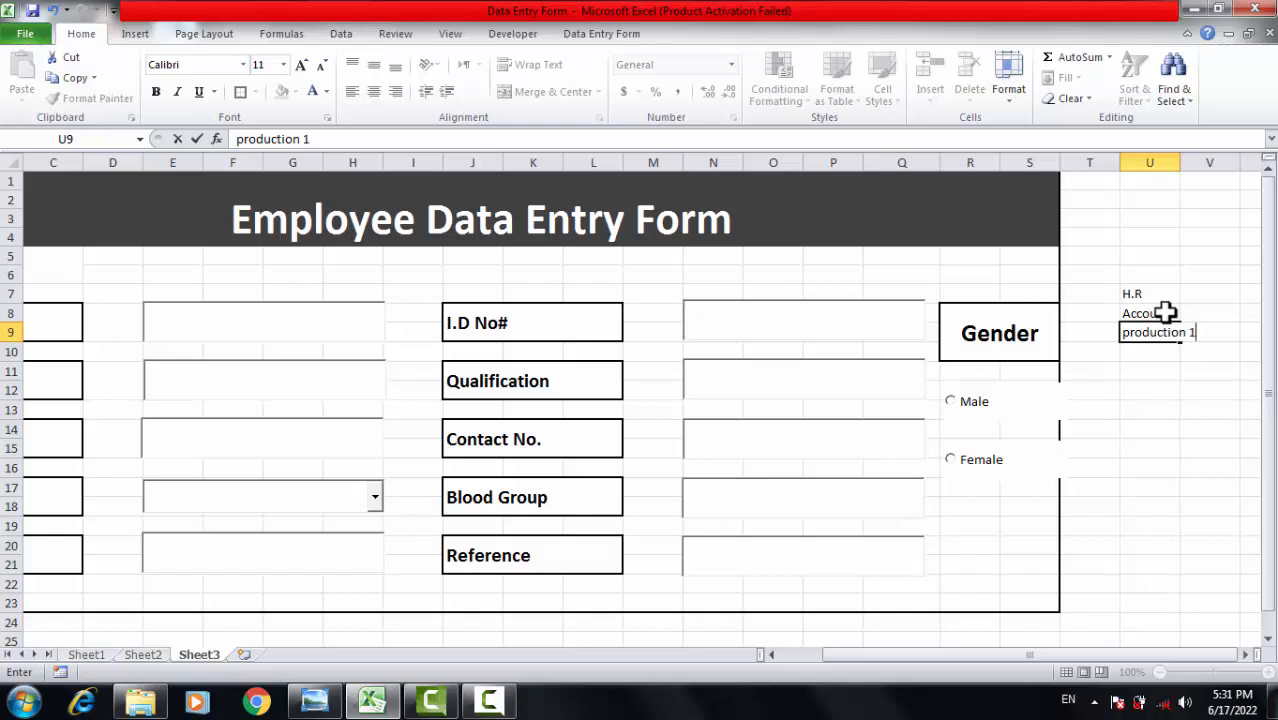
pyautogui.press('Return')
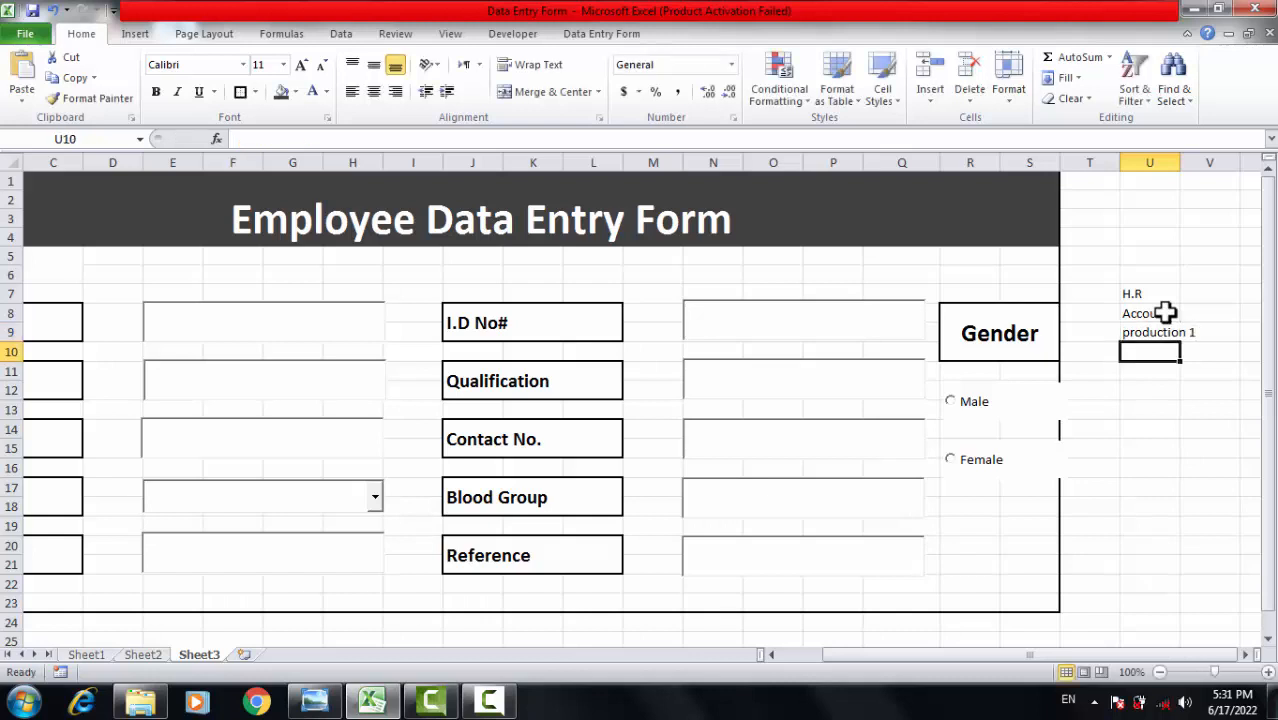
# Continue the list with Production2, Cutting, Packing and Quality in U10 to U13.
pyautogui.write('Production2')
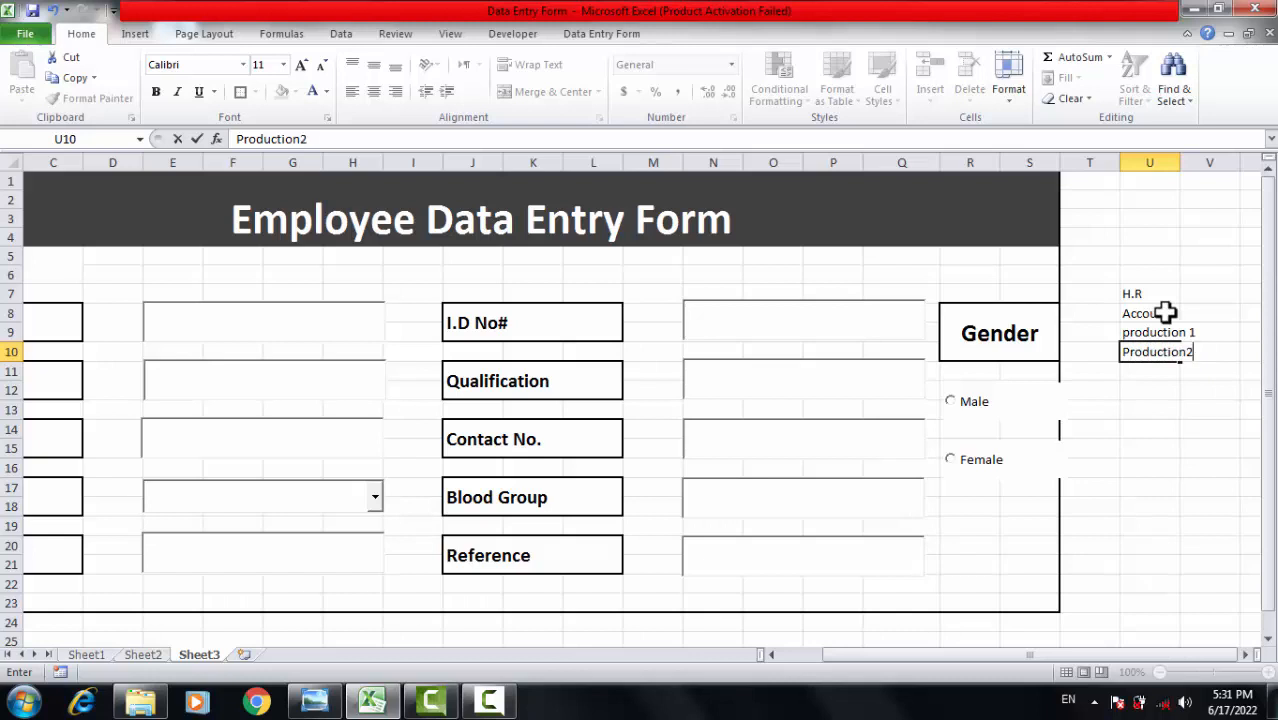
pyautogui.press('Return')
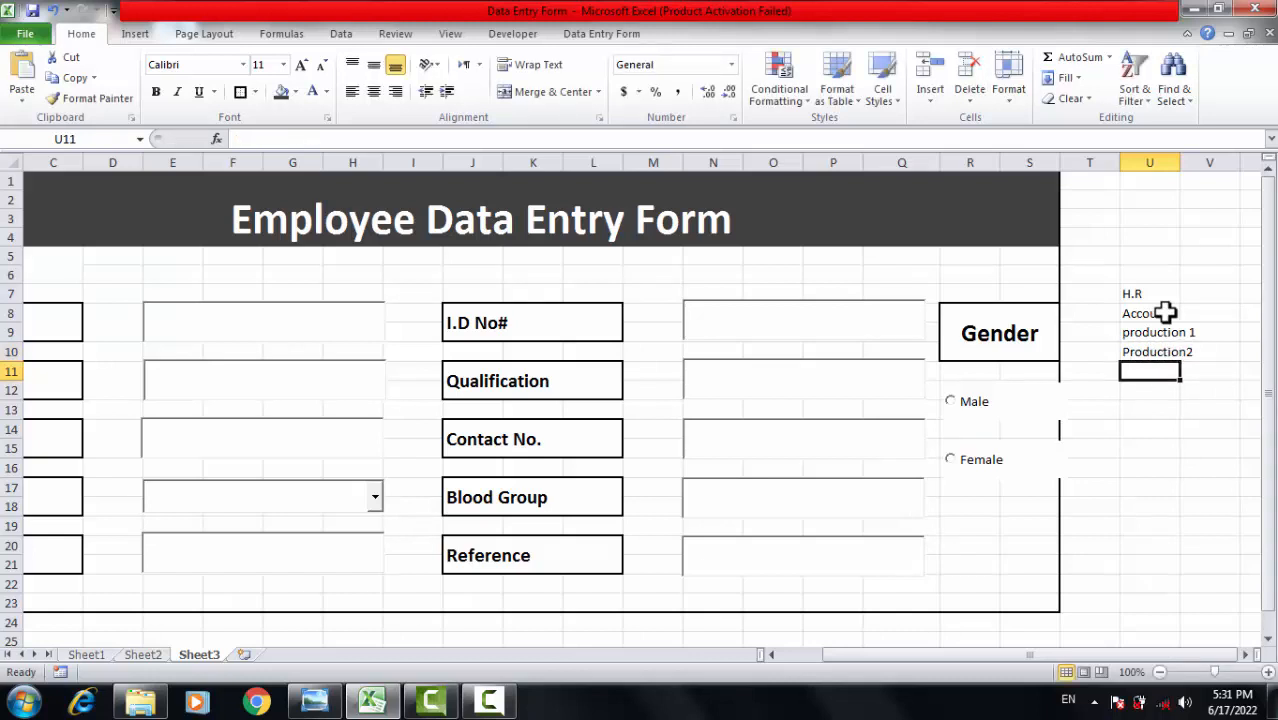
pyautogui.write('Cutting')
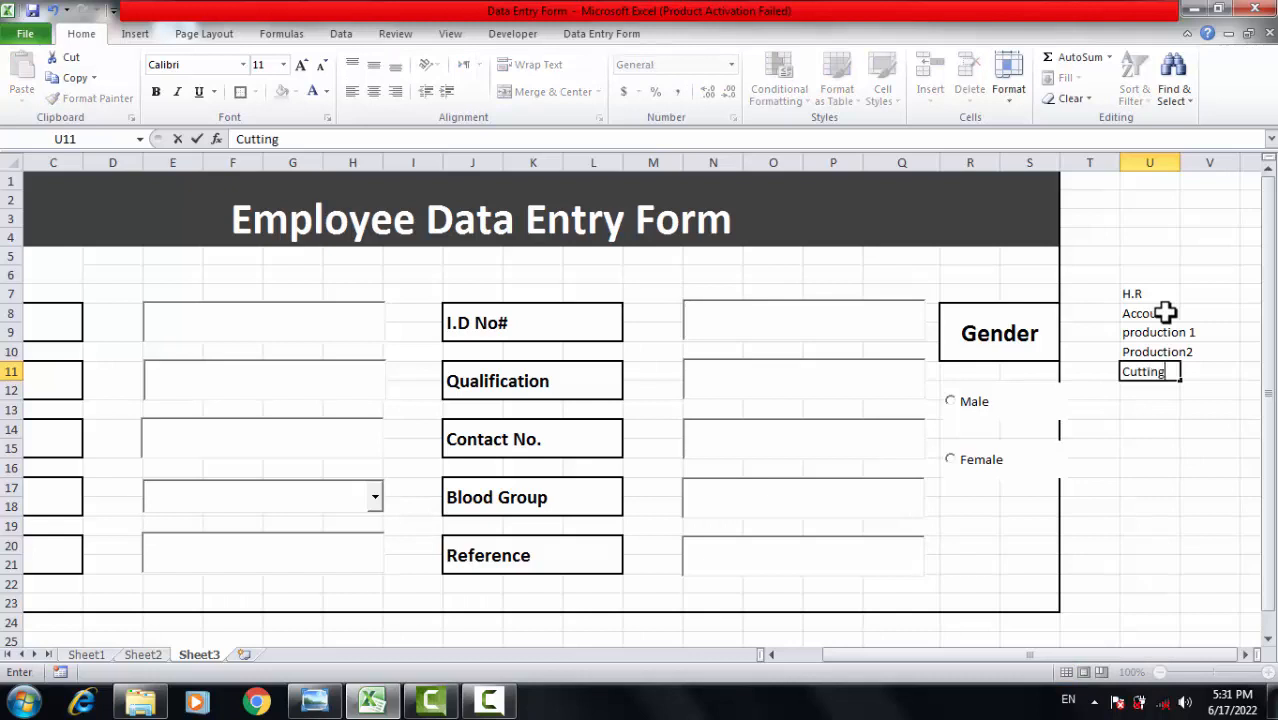
pyautogui.press('Return')
pyautogui.write('Packing')
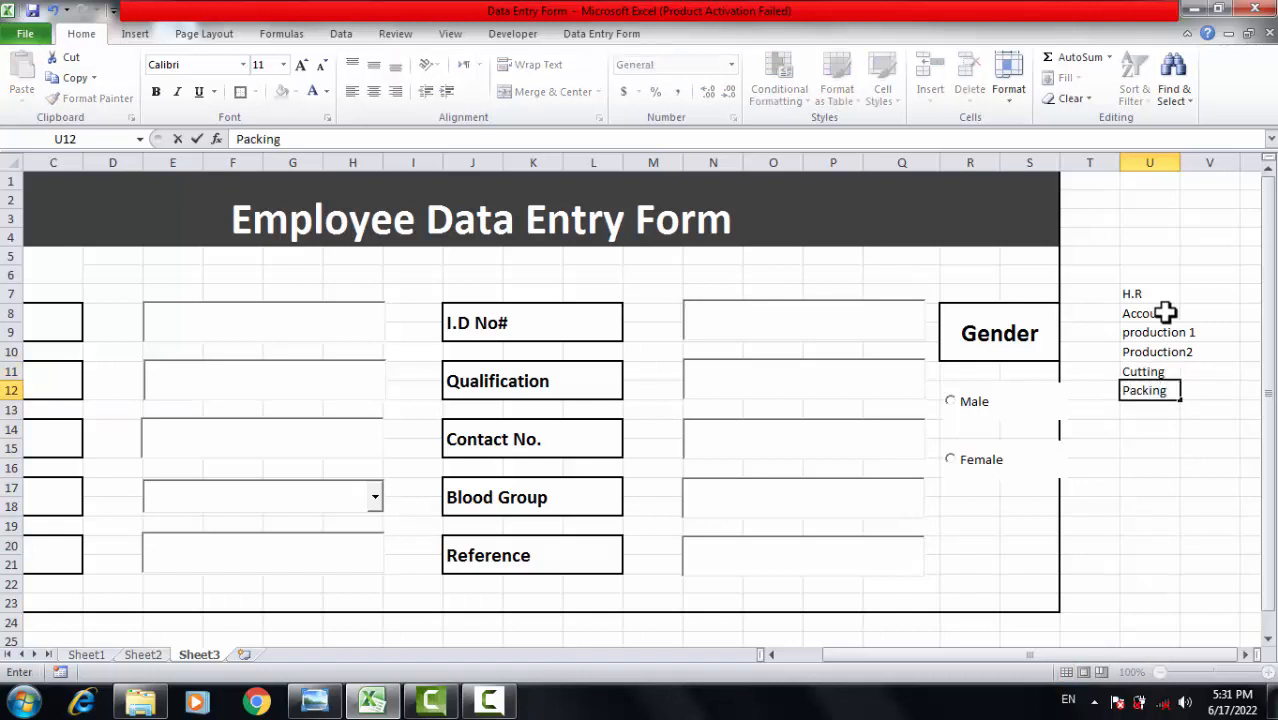
pyautogui.press('Return')
pyautogui.write('Quali')
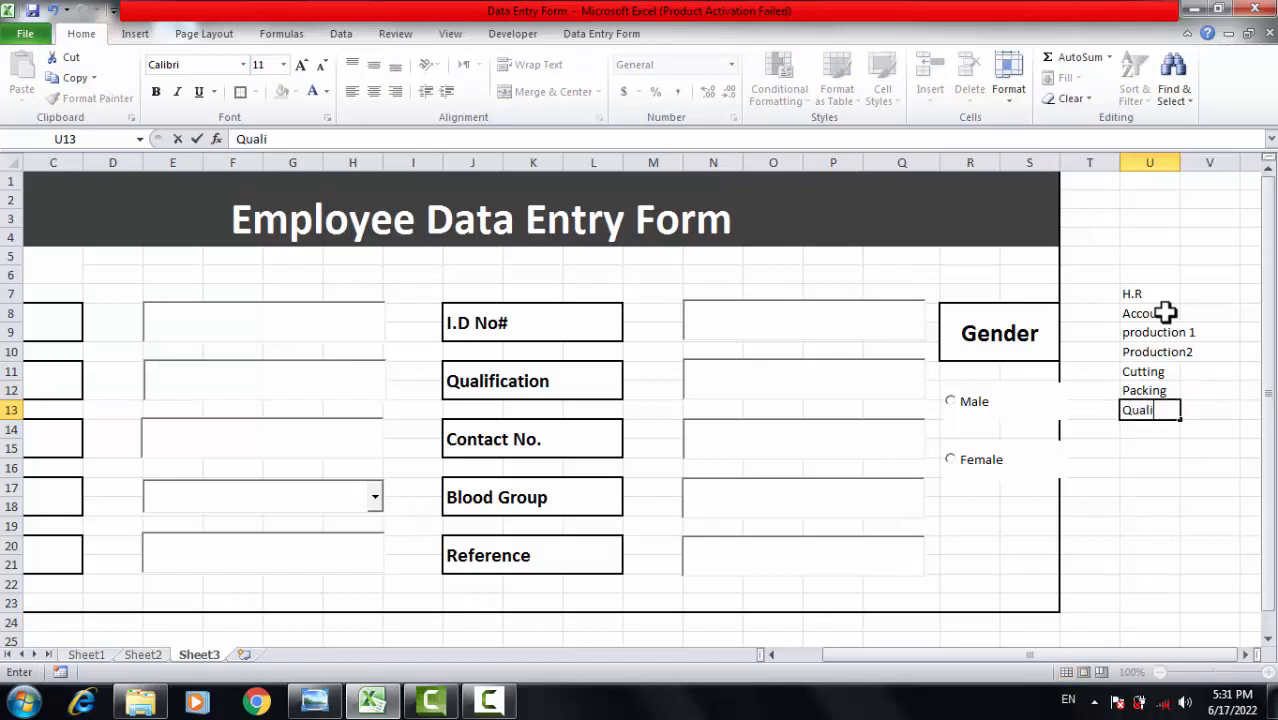
pyautogui.write('ty')
pyautogui.click(1152, 480)
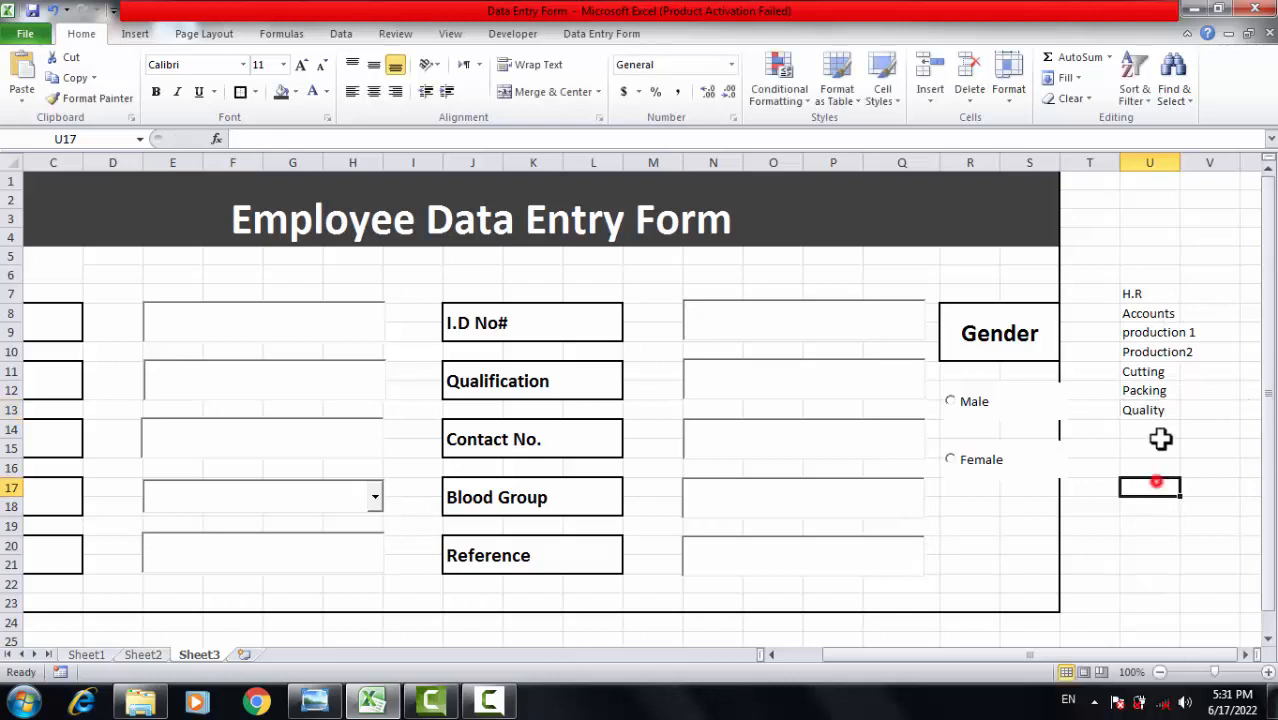
# Review the department list by selecting entries from H.R in U7 to Quality in U13.
pyautogui.click(1158, 290)
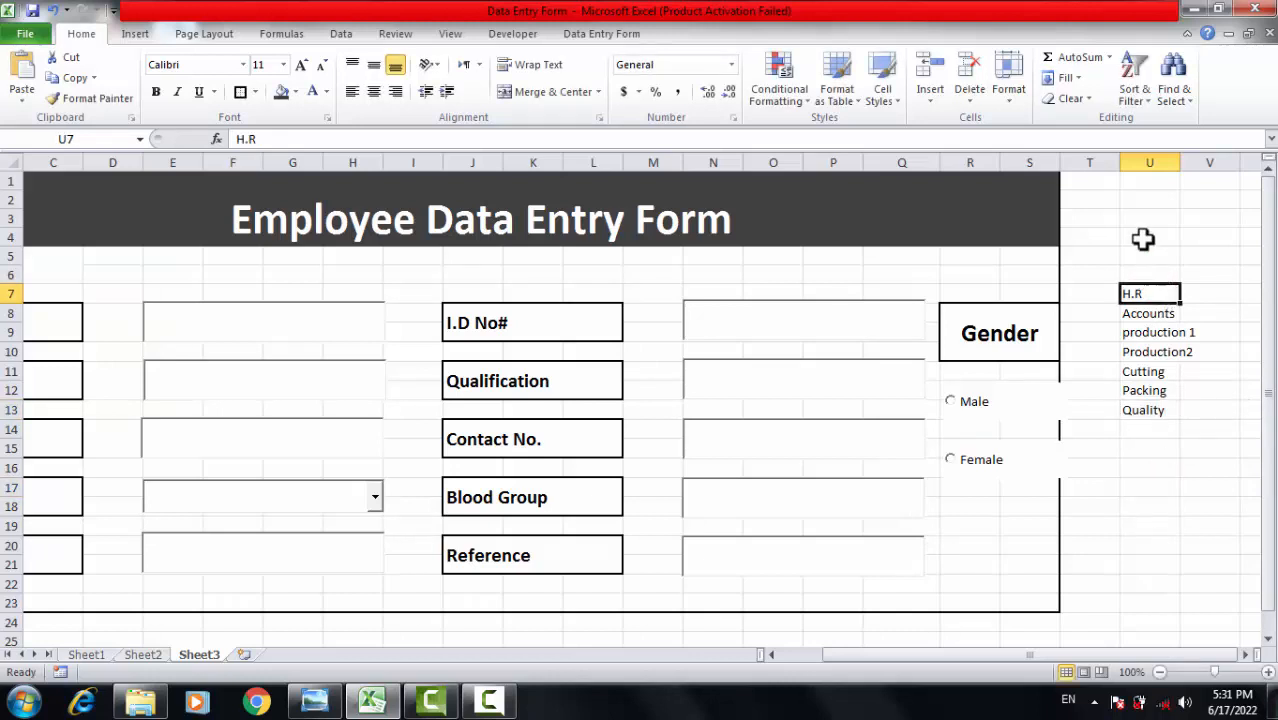
pyautogui.click(1148, 387)
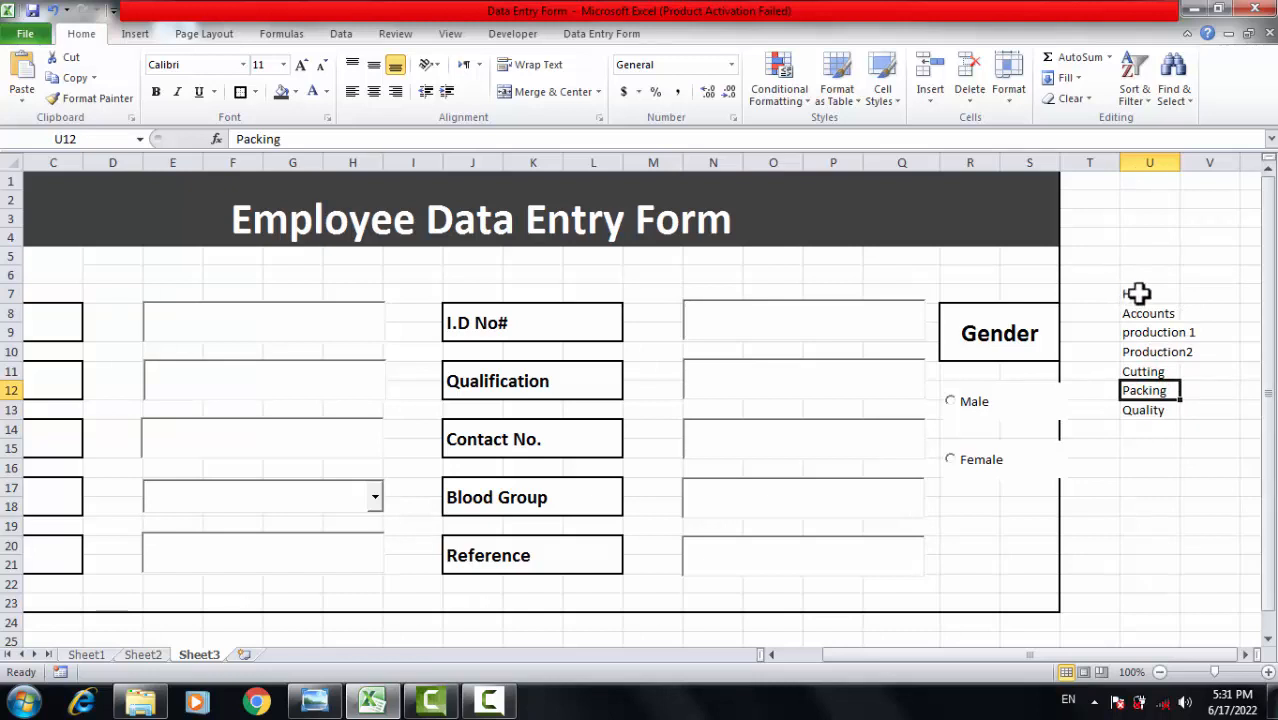
pyautogui.click(1135, 292)
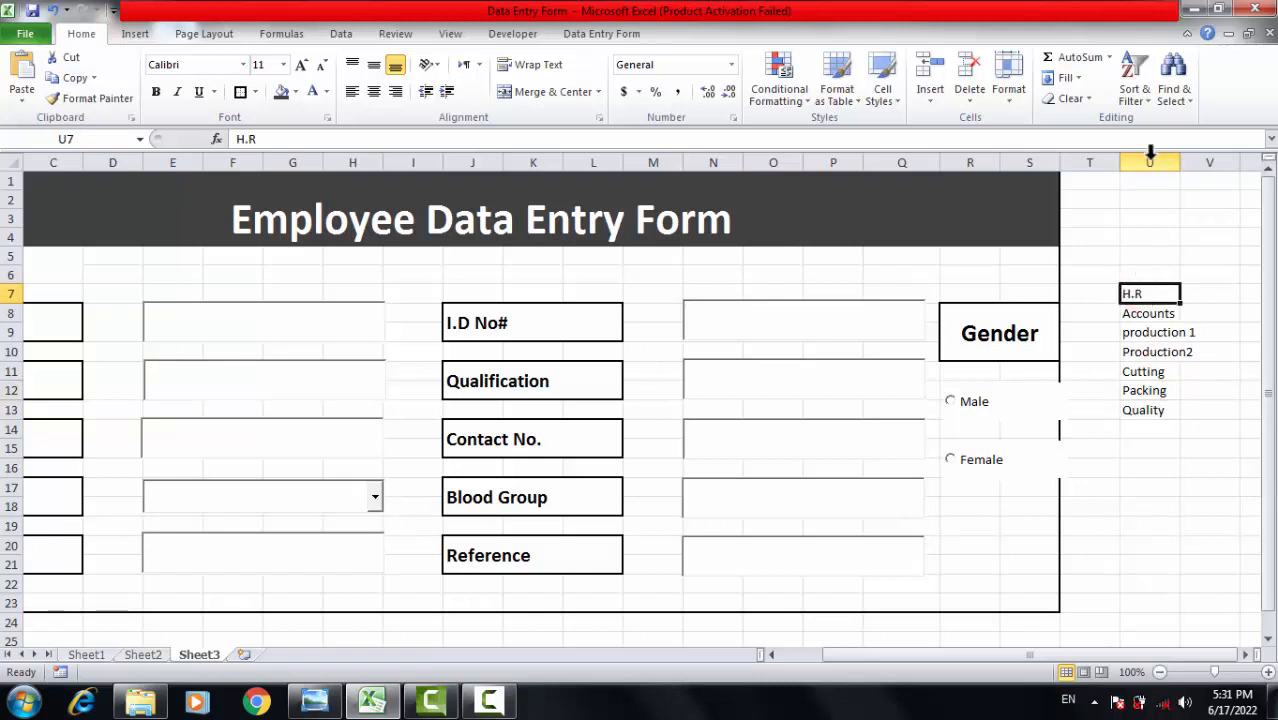
pyautogui.click(1142, 412)
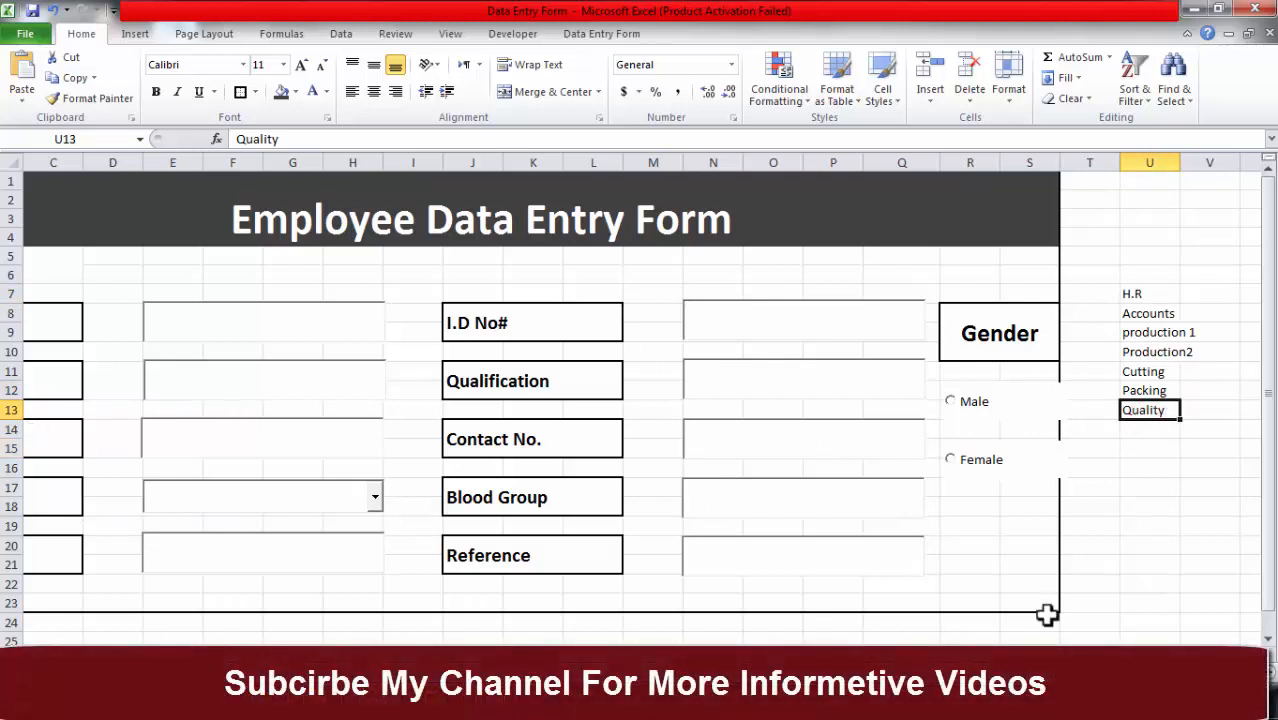
pyautogui.moveTo(1088, 656); pyautogui.dragTo(1040, 656)
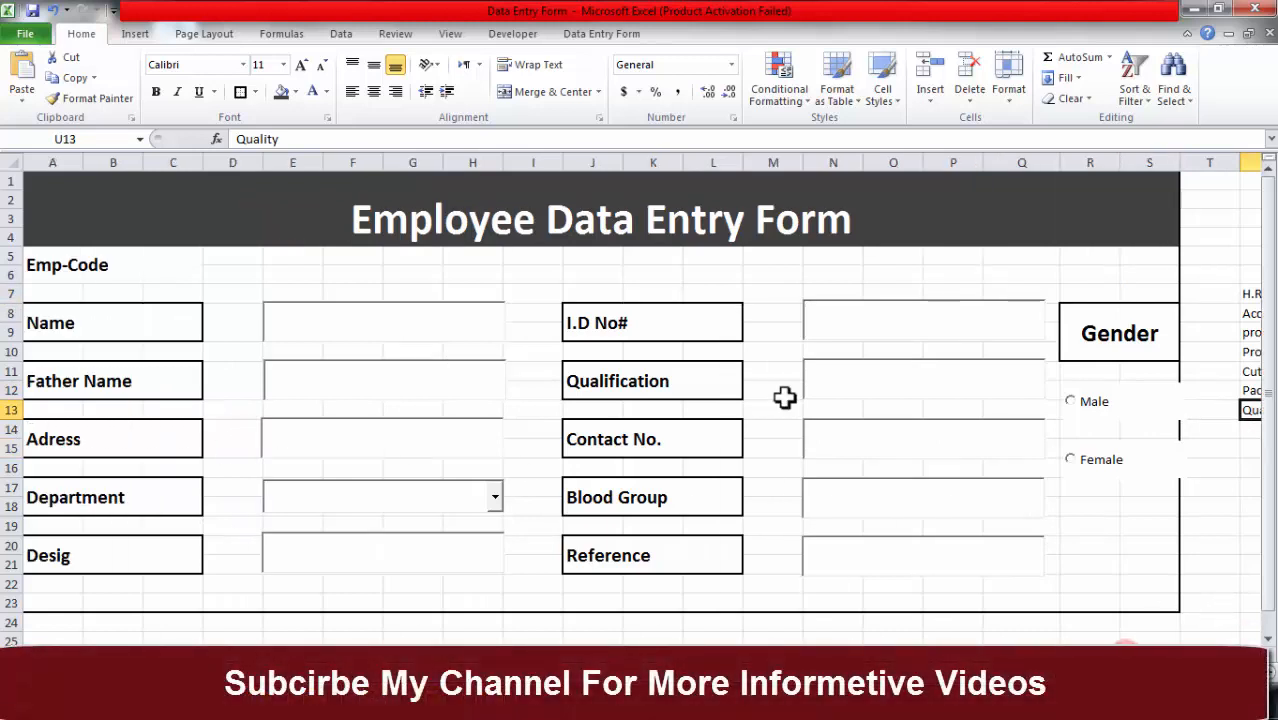
# Open the properties sheet for the Department combo box, ComboBox1, from the Developer tab.
pyautogui.click(512, 33)
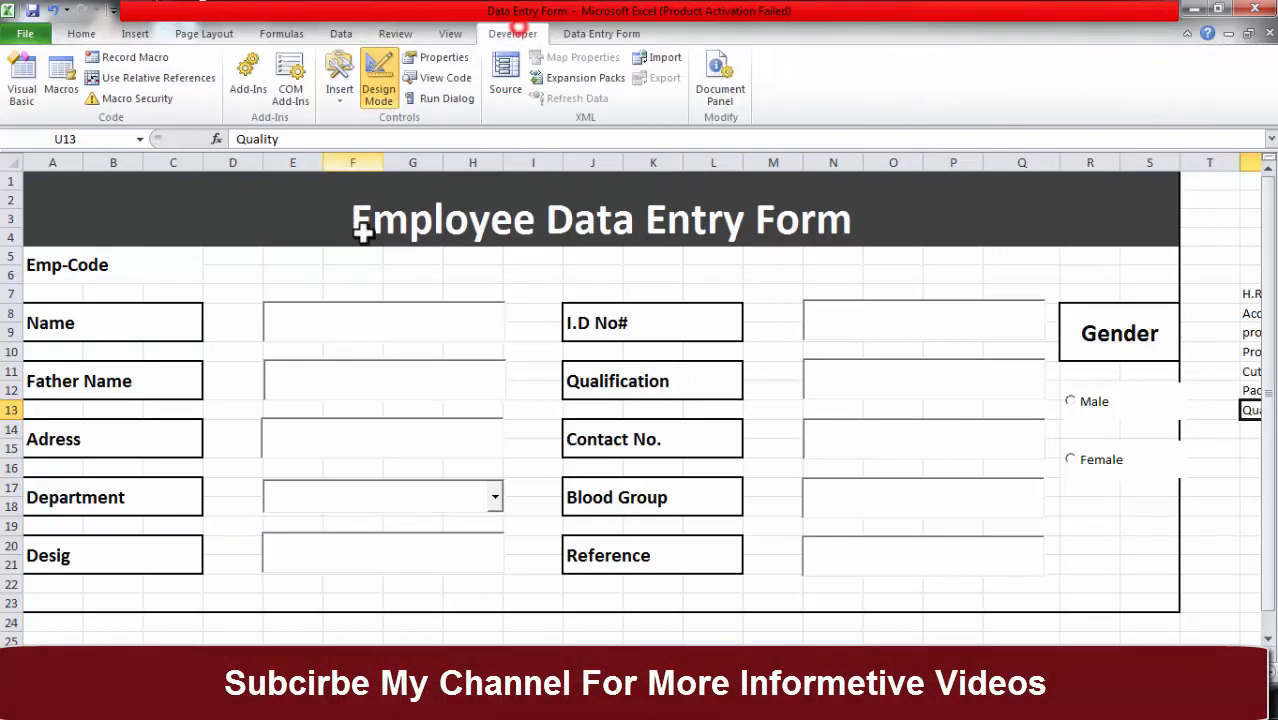
pyautogui.click(358, 502)
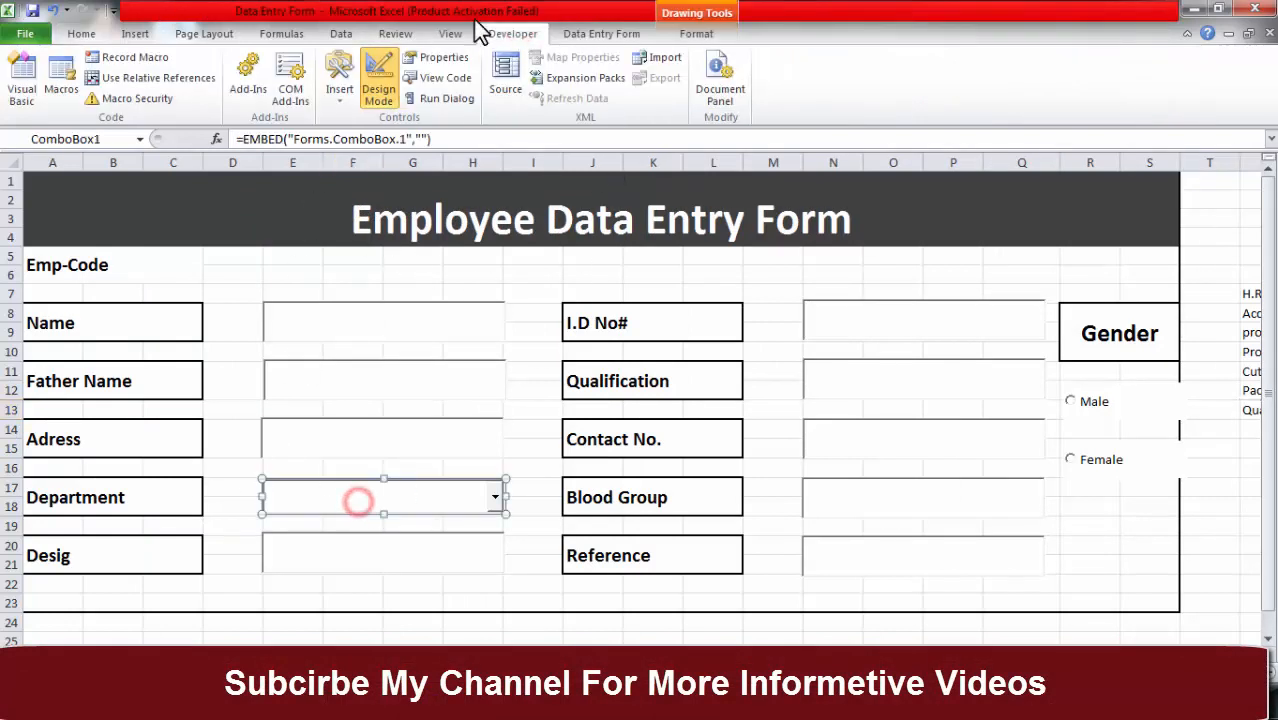
pyautogui.click(413, 61)
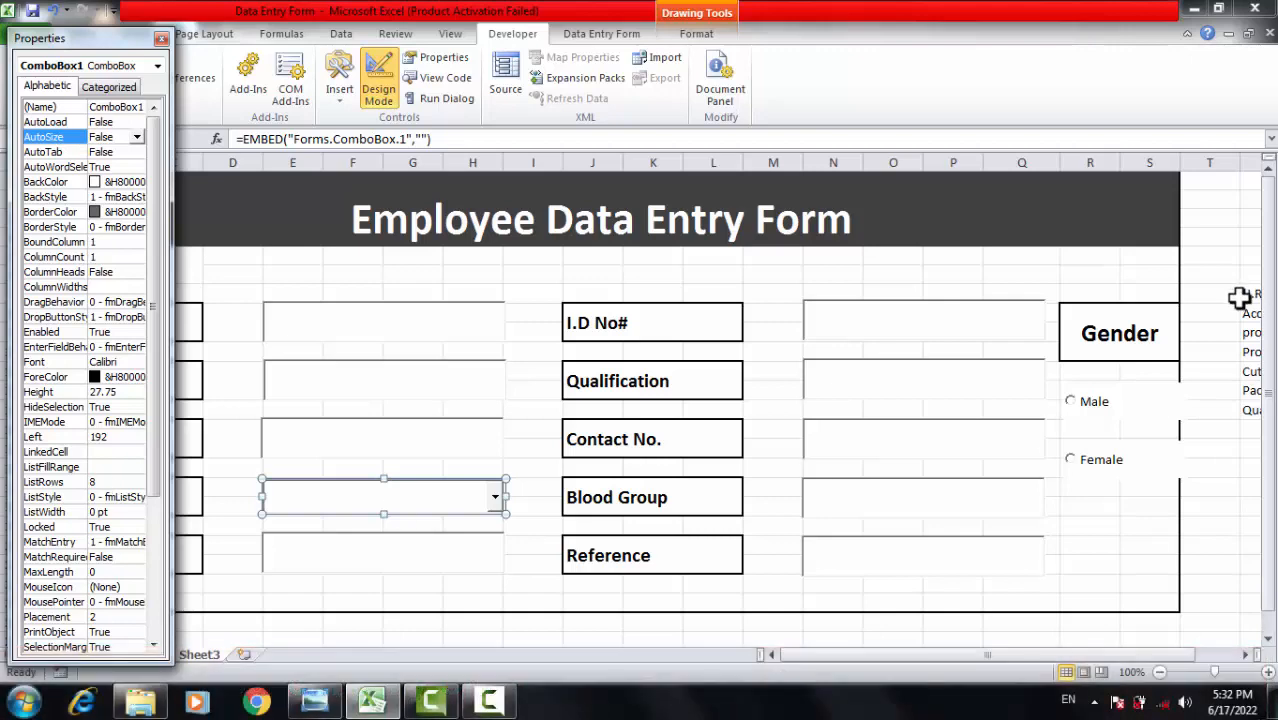
# Move the properties window clear of the form and select the ListFillRange property.
pyautogui.moveTo(82, 40); pyautogui.dragTo(432, 115)
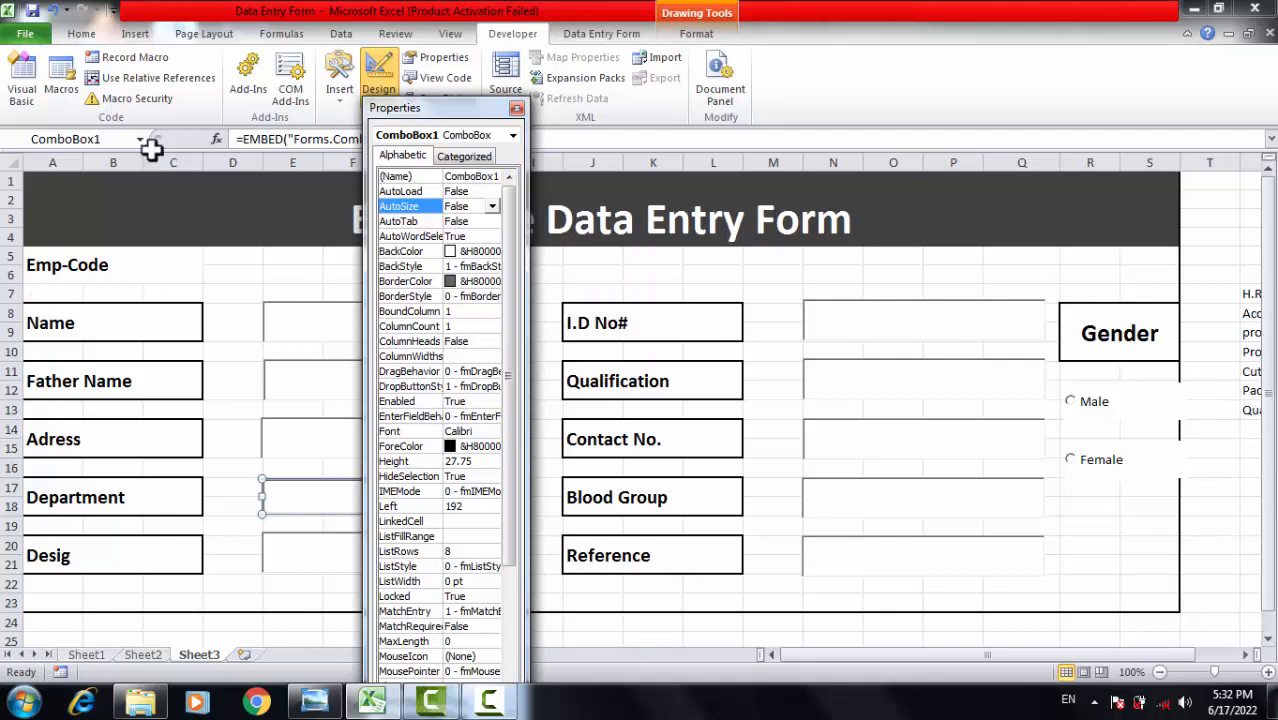
pyautogui.moveTo(468, 108); pyautogui.dragTo(102, 23)
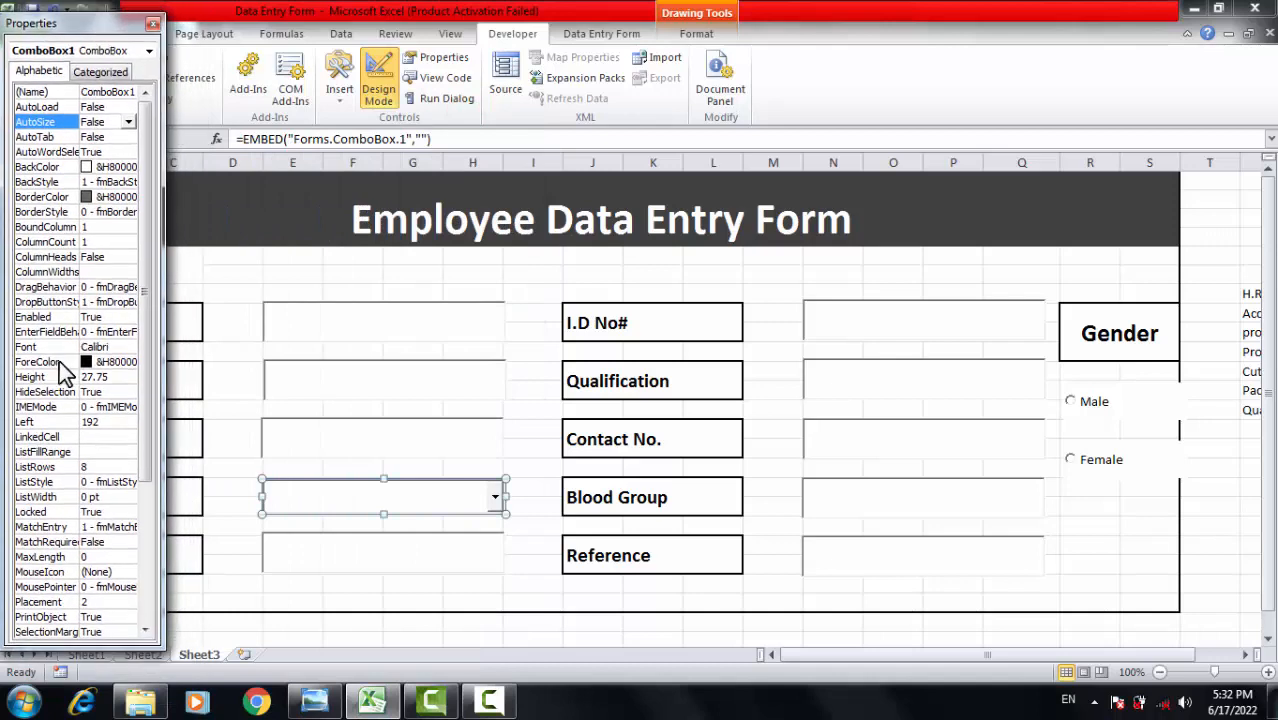
pyautogui.click(86, 451)
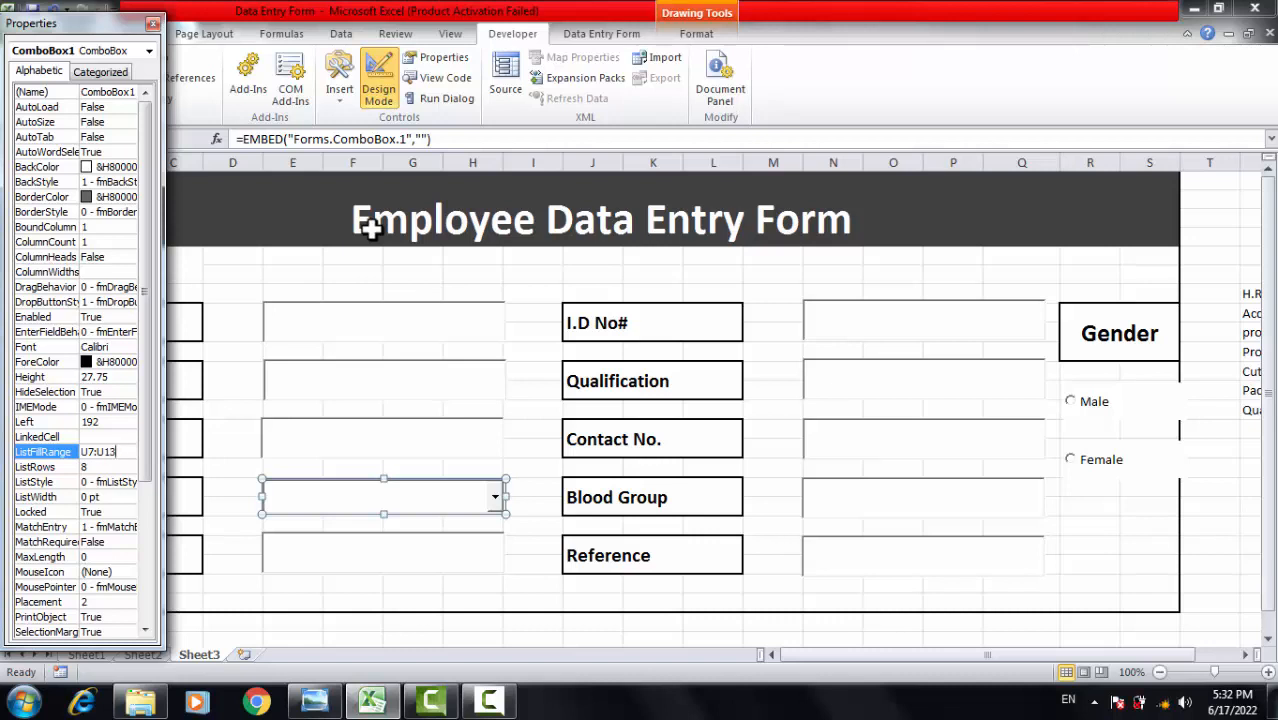
# Close the ComboBox1 properties, turn off design mode, and select the department names in U7:U13.
pyautogui.click(152, 23)
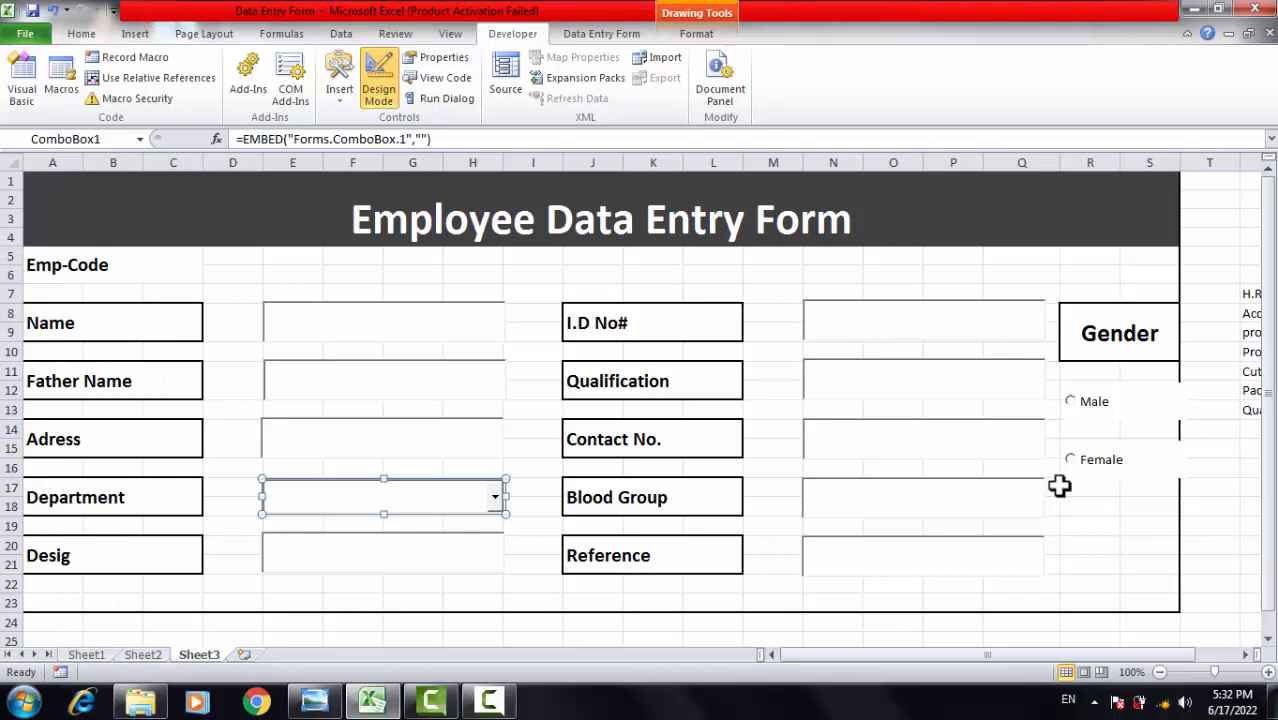
pyautogui.click(379, 88)
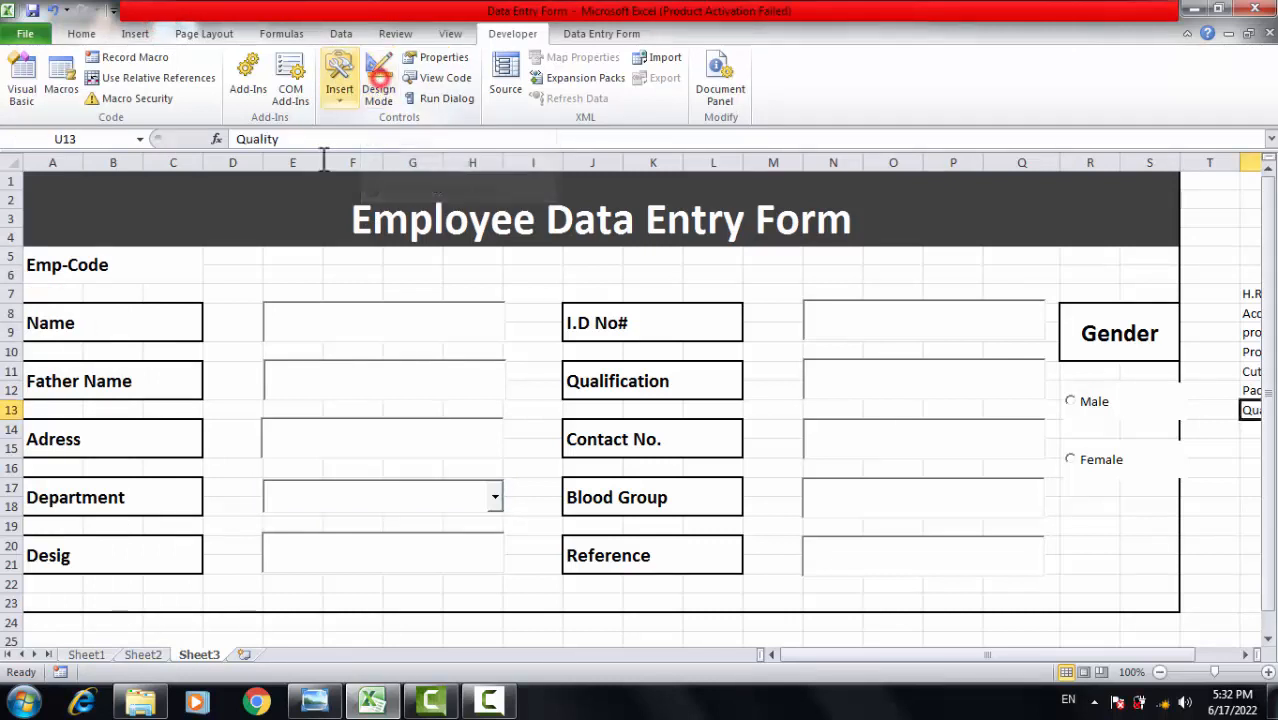
pyautogui.click(1233, 486)
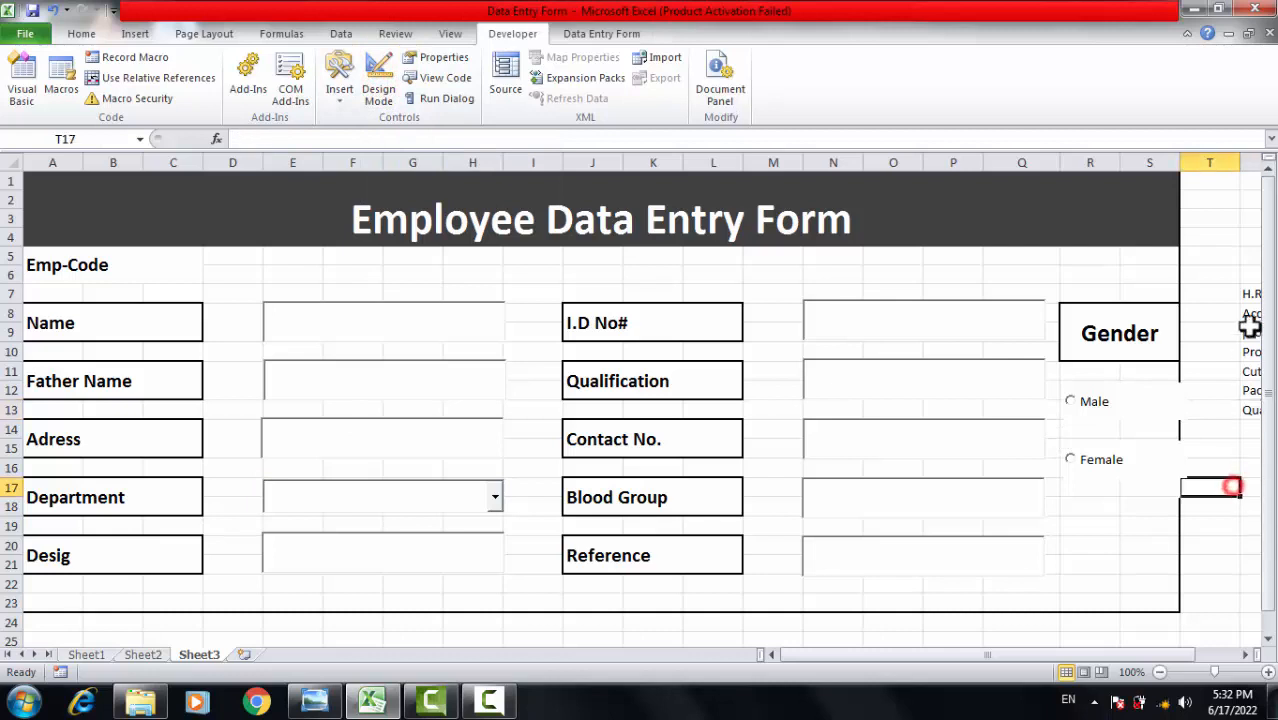
pyautogui.moveTo(1250, 292); pyautogui.dragTo(1257, 420)
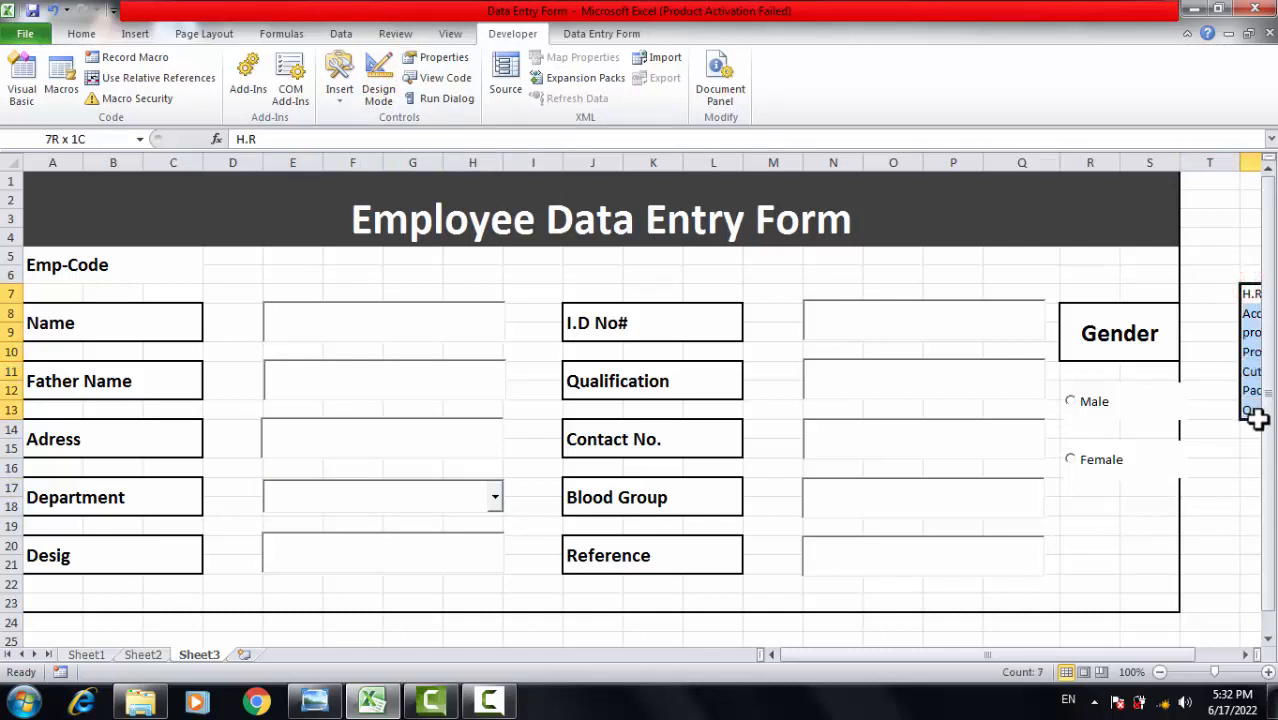
# Hide column U, which holds the department list.
pyautogui.click(1251, 161)
pyautogui.rightClick(1251, 161)
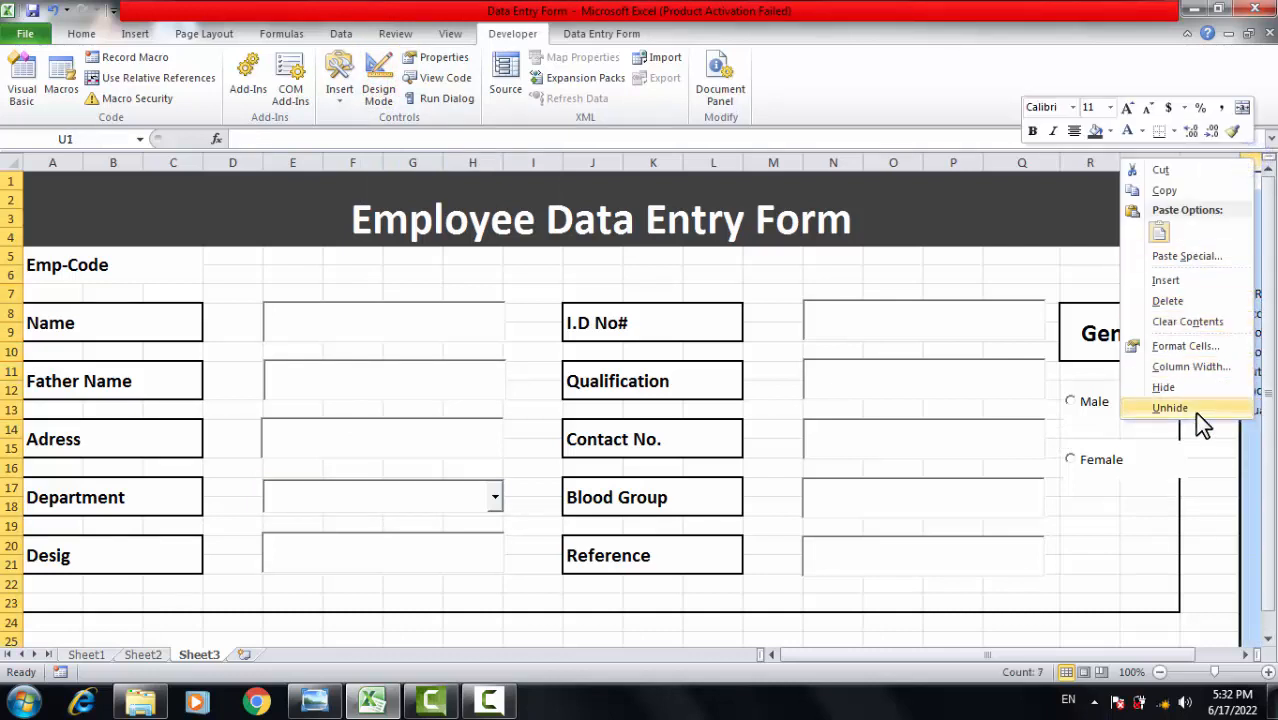
pyautogui.click(1178, 384)
pyautogui.click(918, 428)
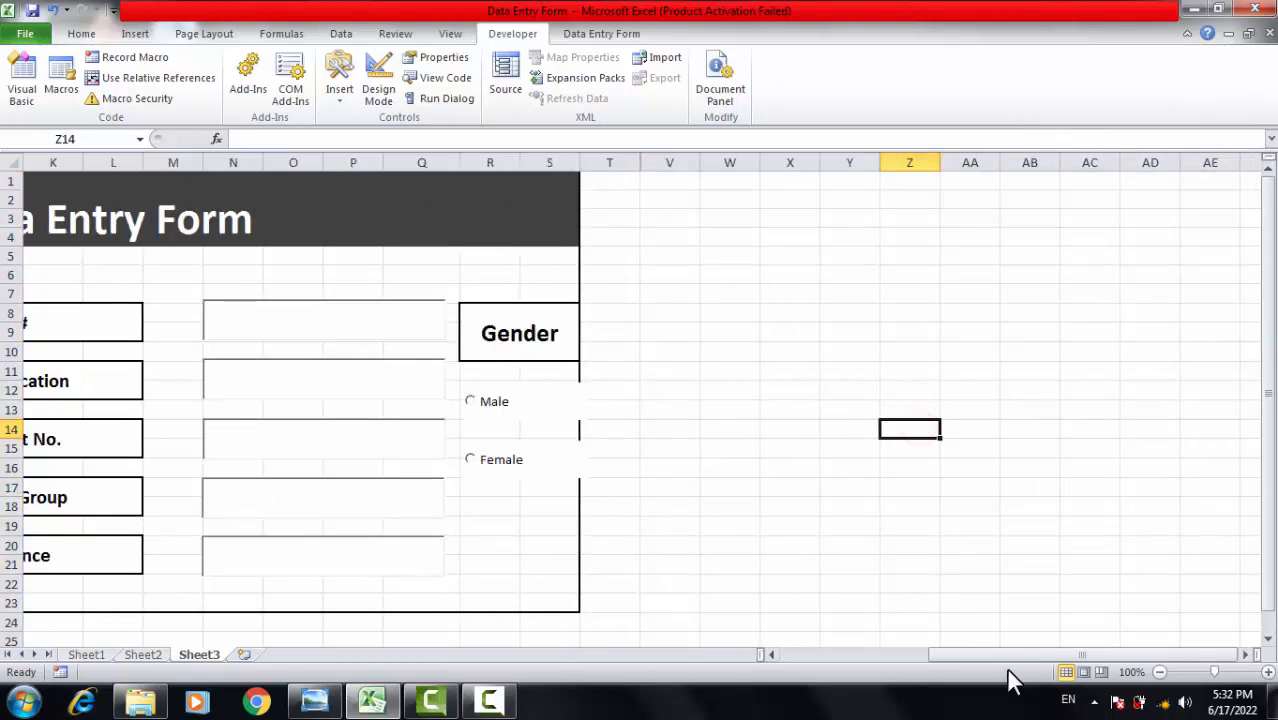
pyautogui.moveTo(1006, 655); pyautogui.dragTo(533, 622)
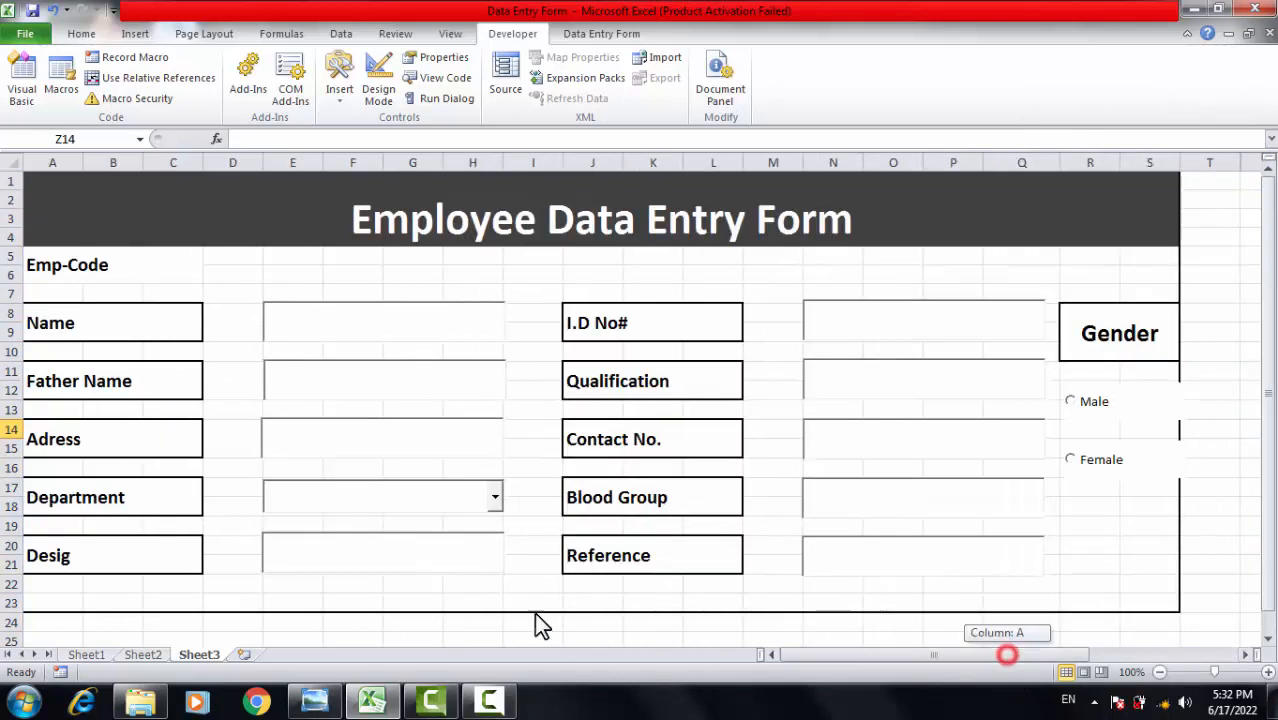
# Check that the Department drop-down still lists H.R through Quality.
pyautogui.click(493, 500)
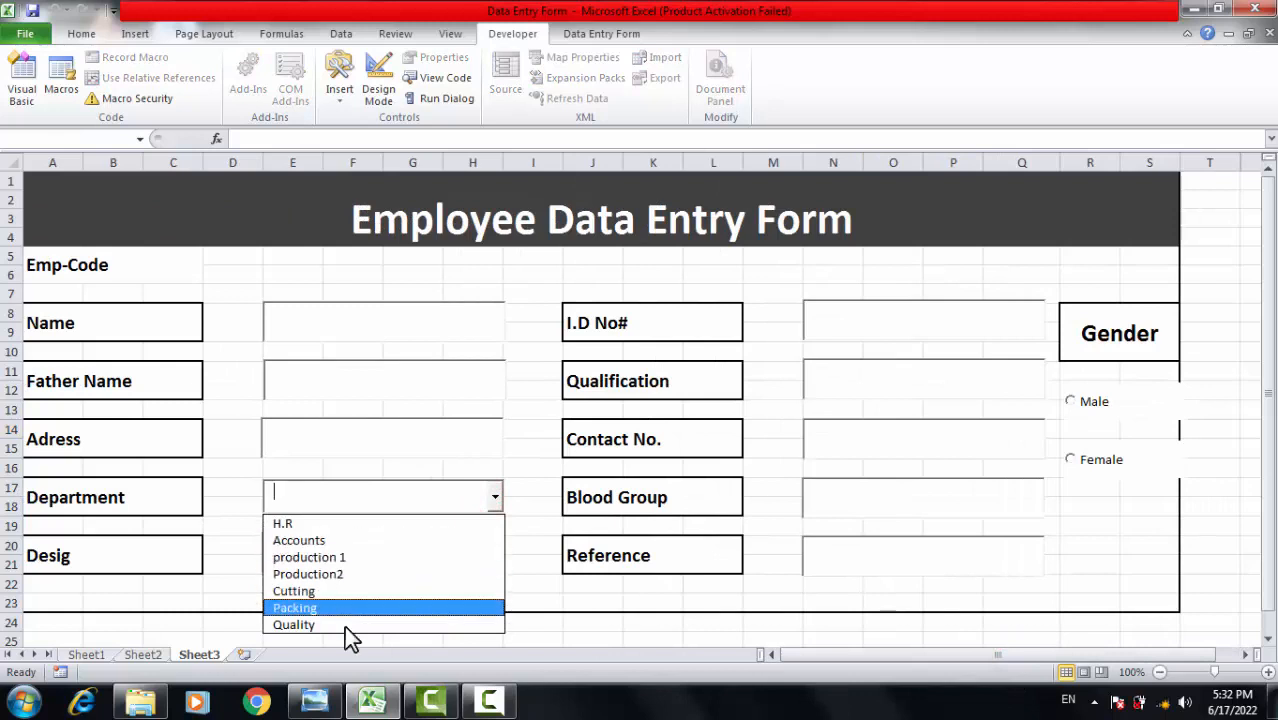
pyautogui.click(1213, 458)
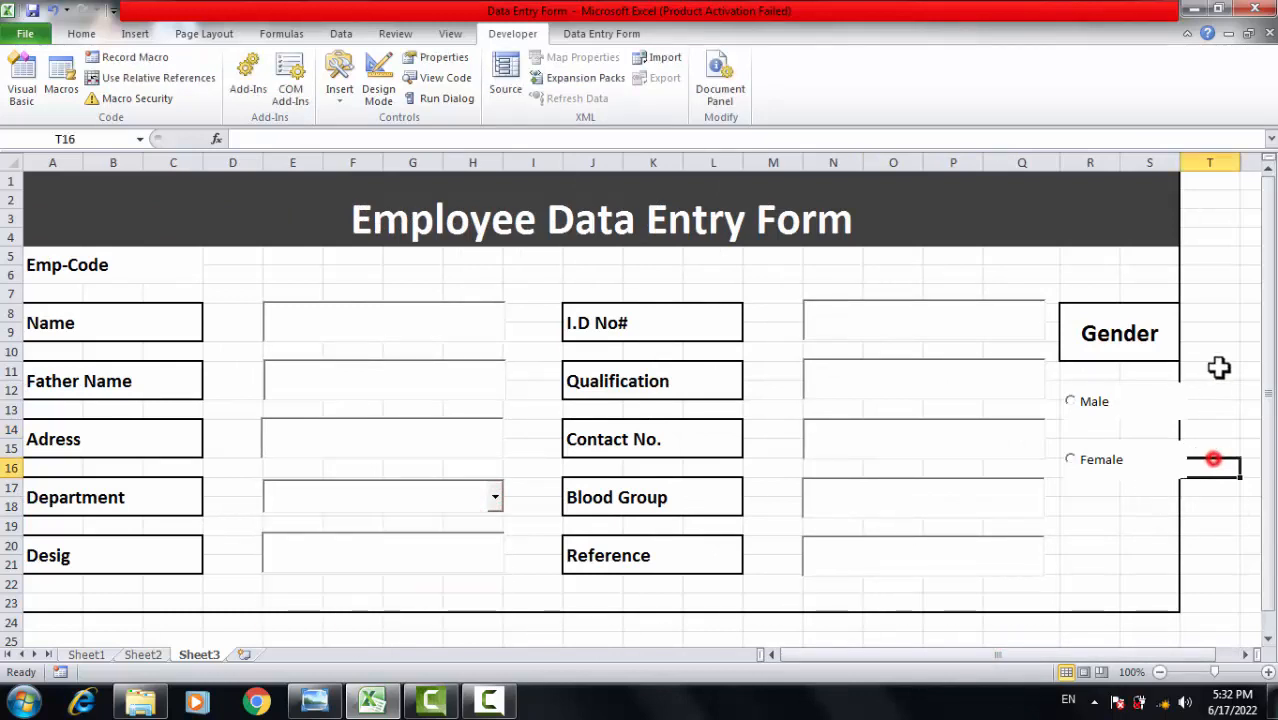
pyautogui.click(1225, 349)
pyautogui.click(1229, 430)
pyautogui.click(1248, 486)
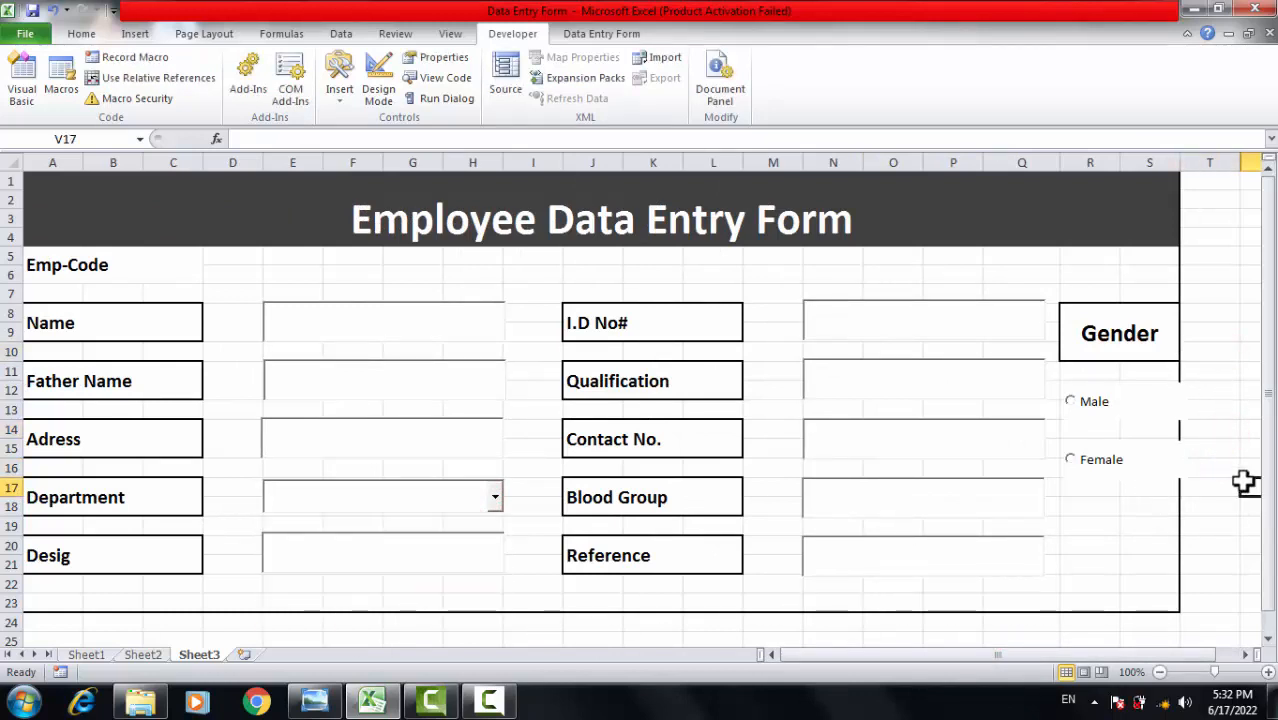
pyautogui.click(1200, 163)
pyautogui.click(1227, 352)
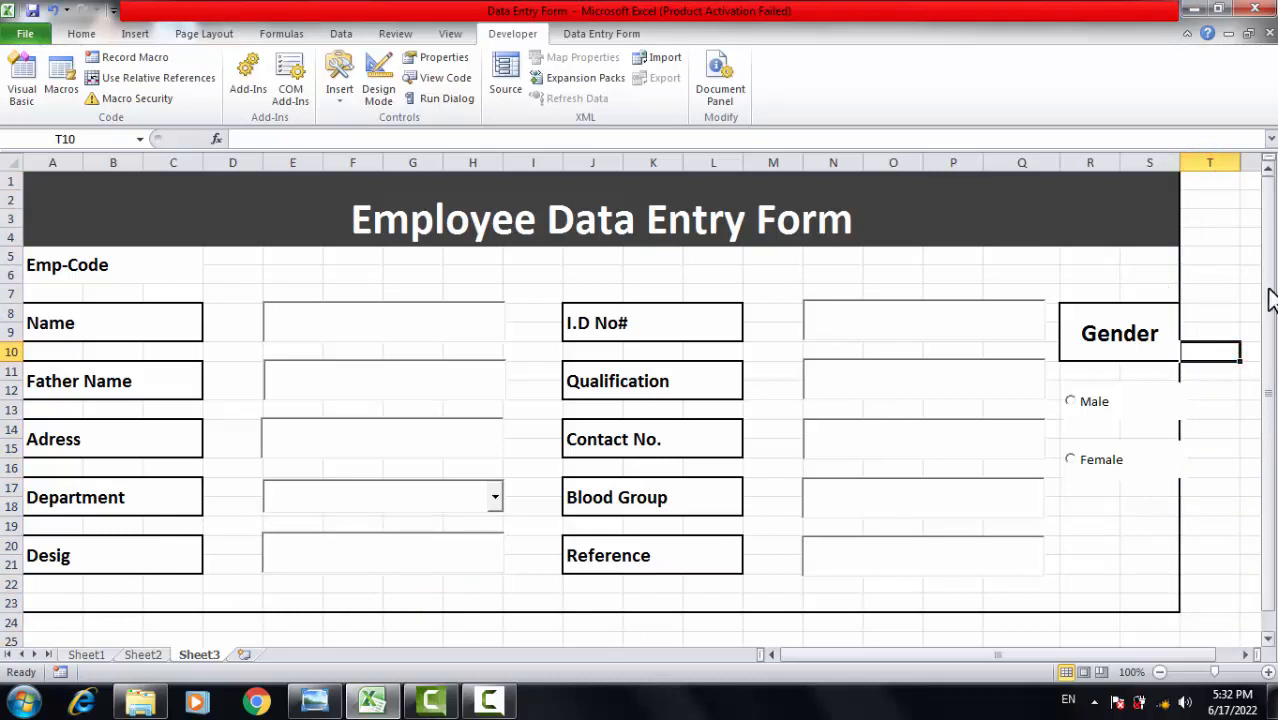
# Put an outside border around the form range A1:S23.
pyautogui.click(1203, 253)
pyautogui.moveTo(365, 211); pyautogui.dragTo(451, 605)
pyautogui.click(84, 32)
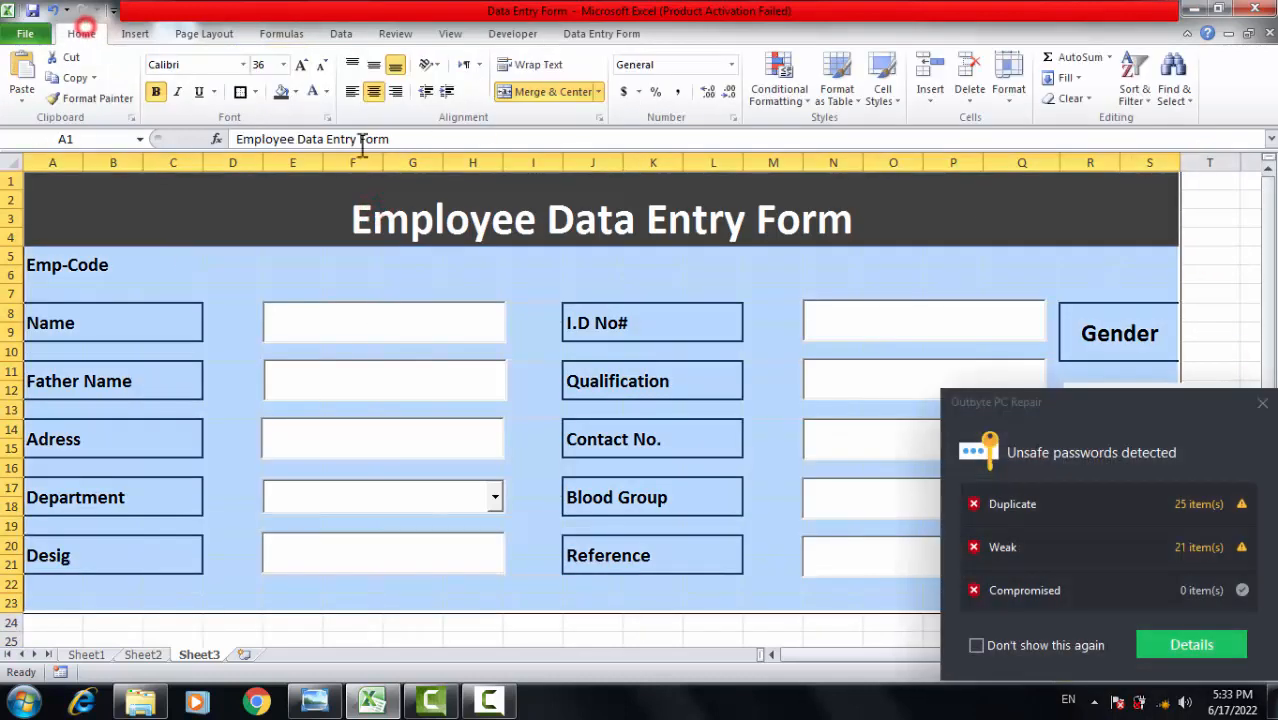
pyautogui.click(241, 91)
pyautogui.click(1260, 403)
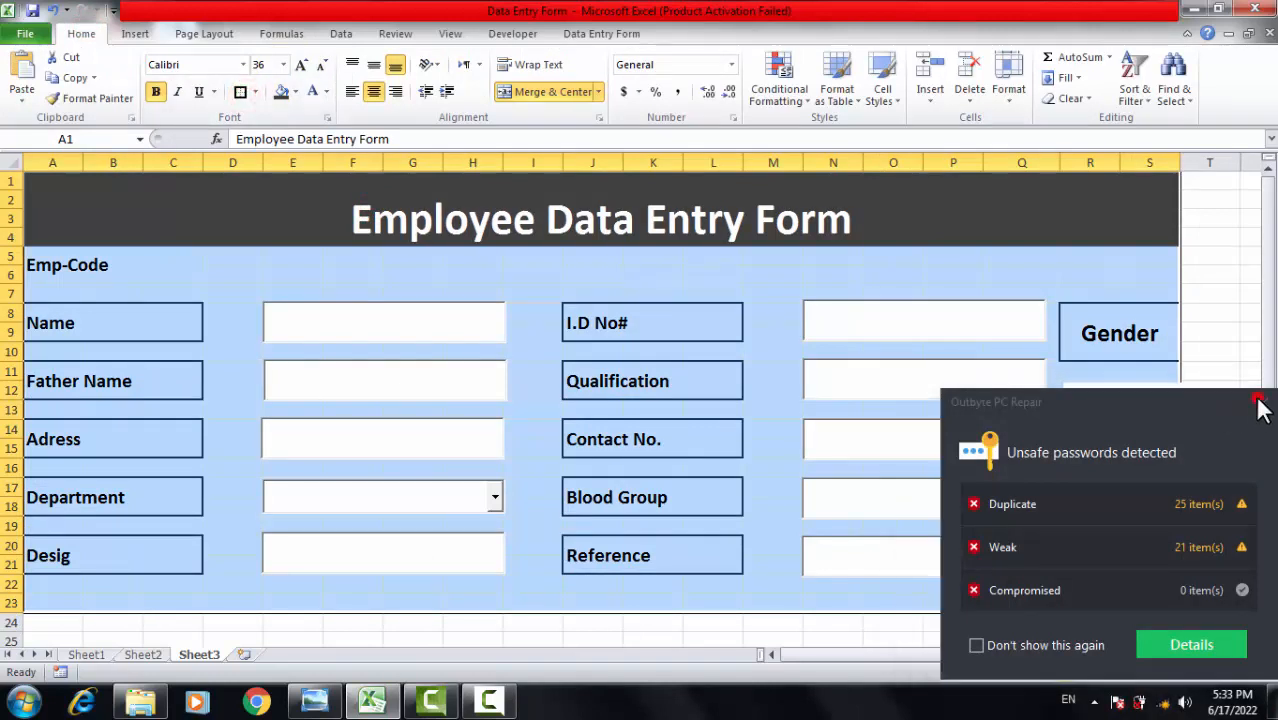
pyautogui.click(1238, 312)
pyautogui.click(1212, 487)
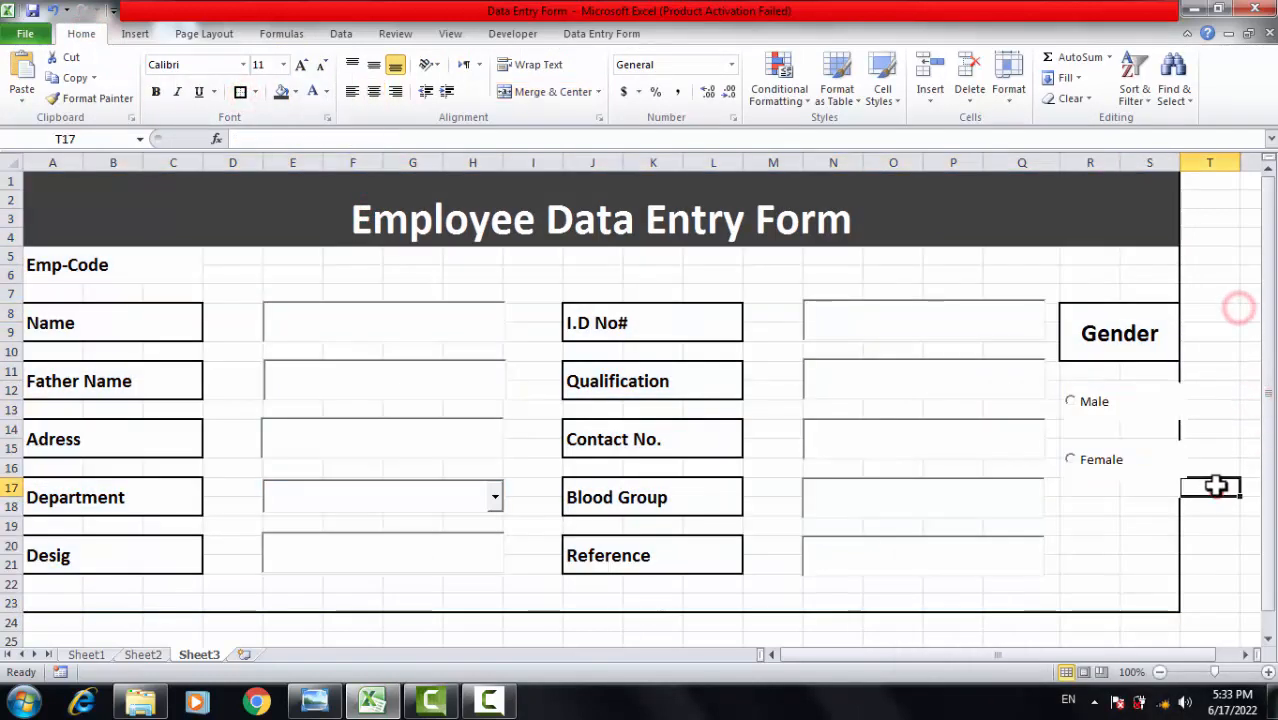
# Widen column S so the border frame encloses the Gender options.
pyautogui.click(1181, 161)
pyautogui.click(1213, 316)
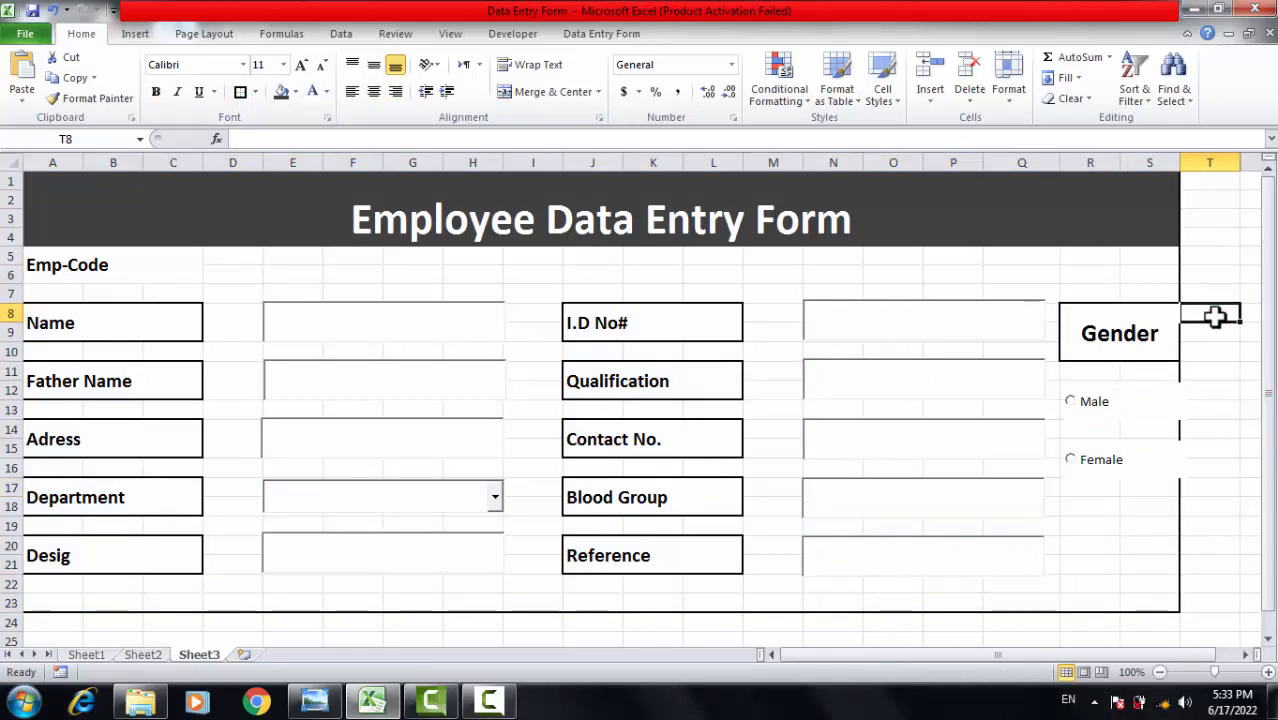
pyautogui.hotkey('ctrl', 'z')
pyautogui.hotkey('ctrl', 'z')
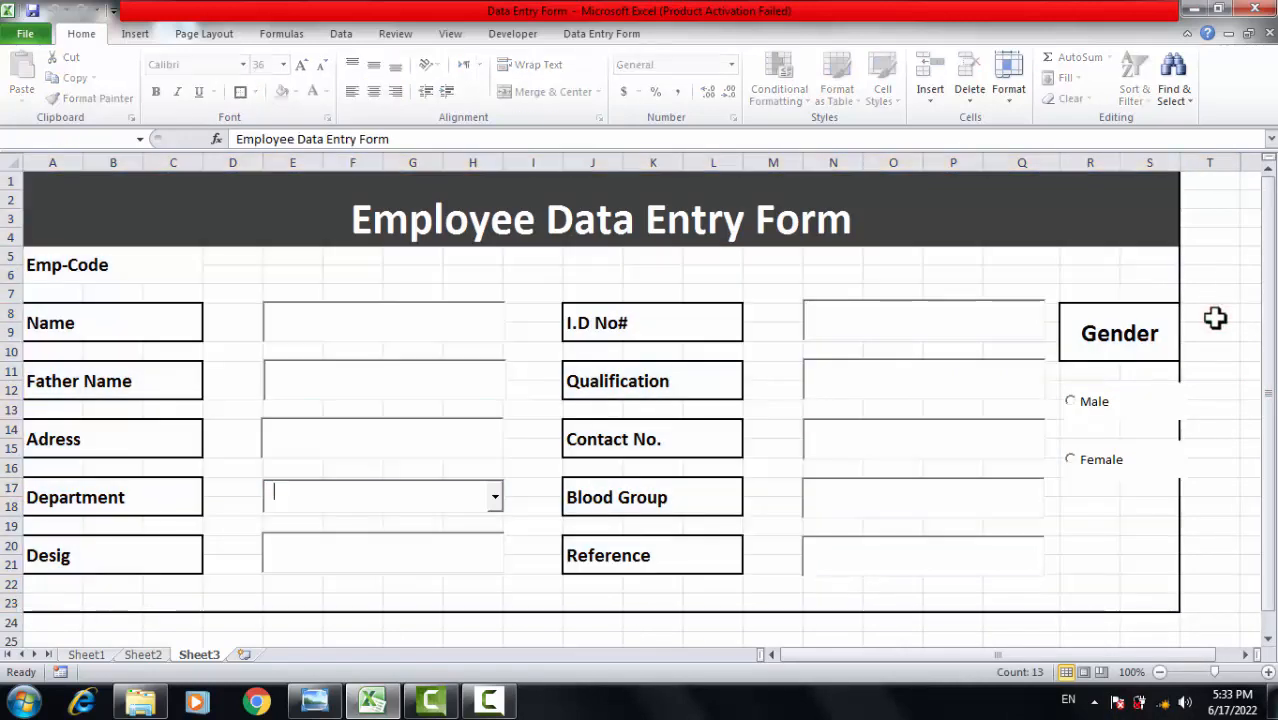
pyautogui.click(1209, 404)
pyautogui.click(1204, 350)
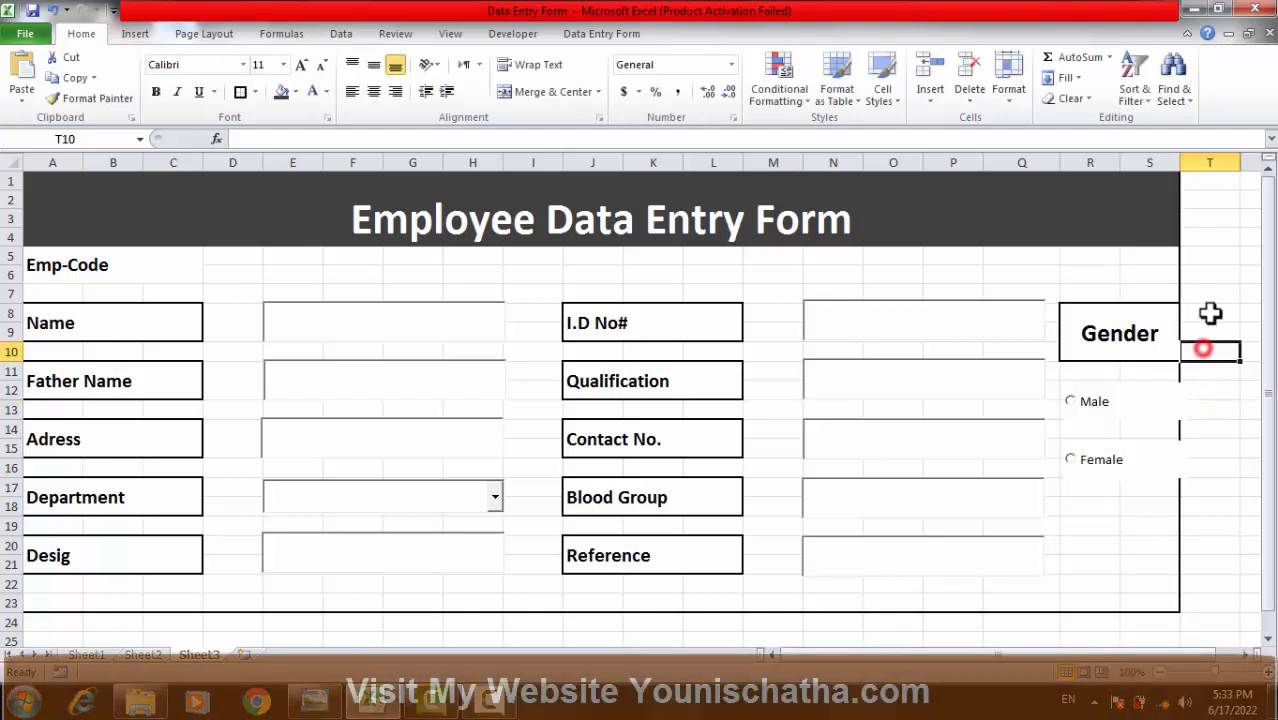
pyautogui.click(1213, 388)
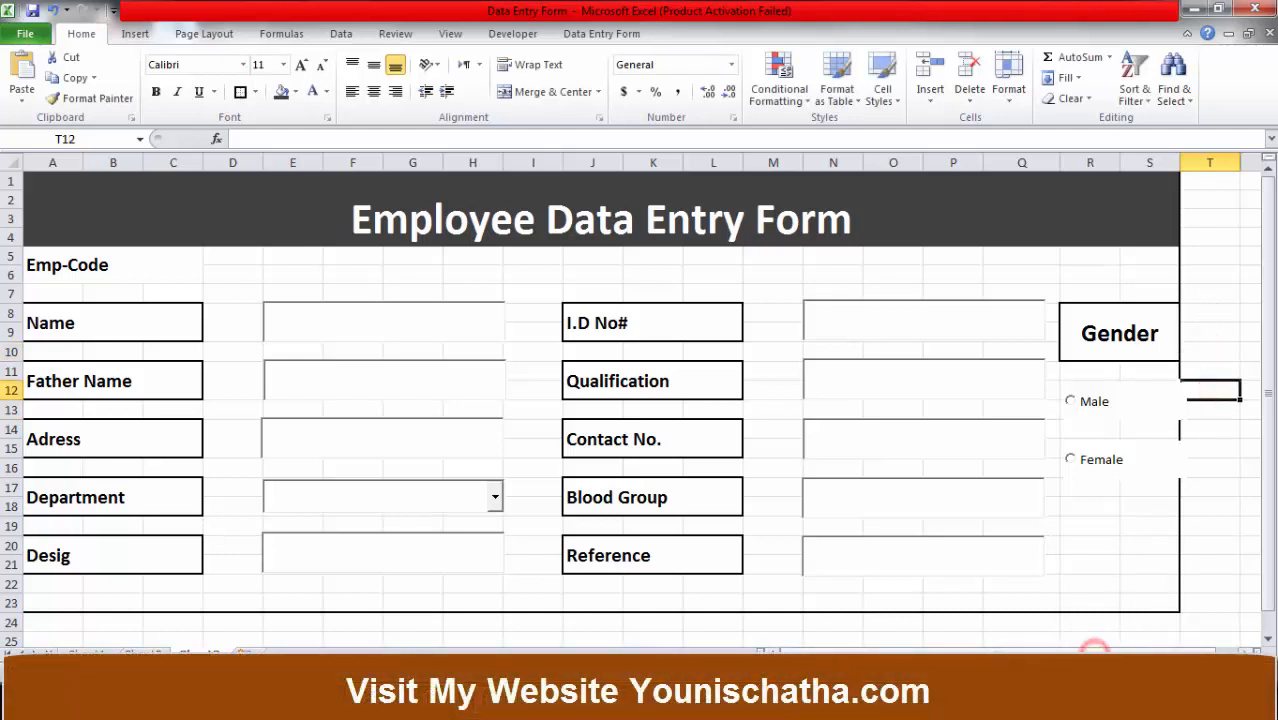
pyautogui.moveTo(1180, 165); pyautogui.dragTo(1192, 165)
pyautogui.click(1209, 330)
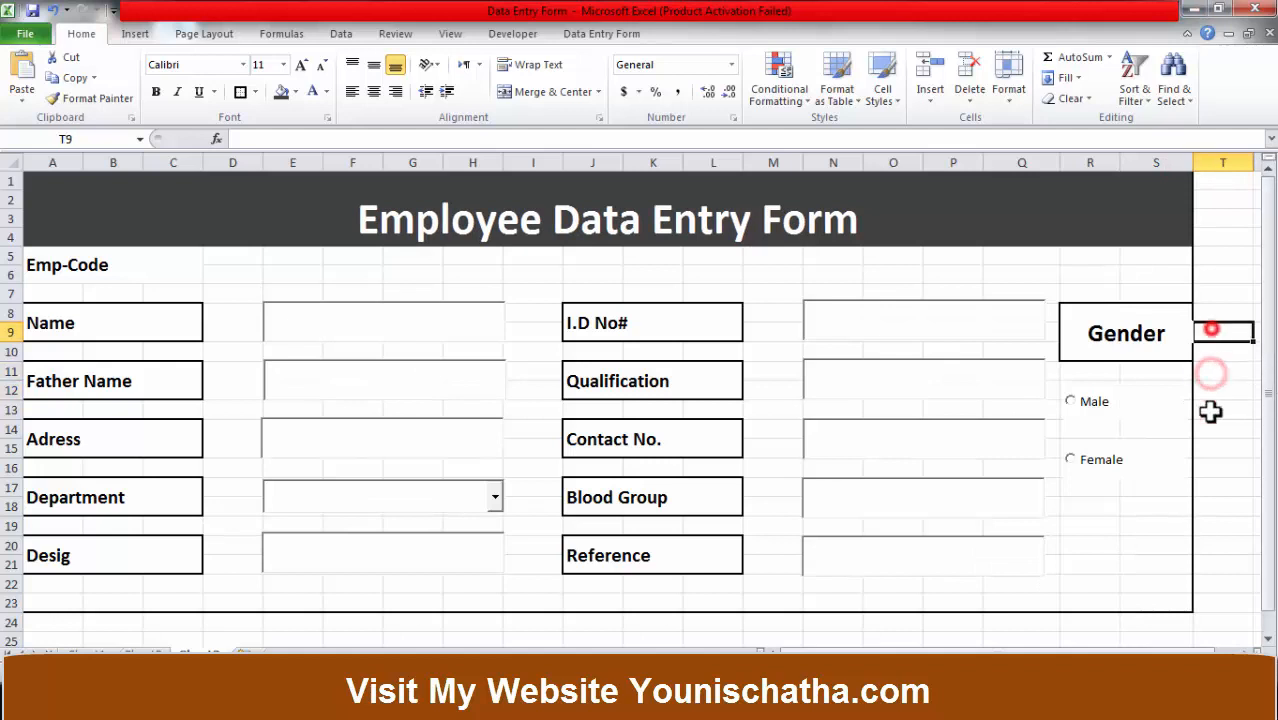
pyautogui.moveTo(1190, 171); pyautogui.dragTo(1202, 165)
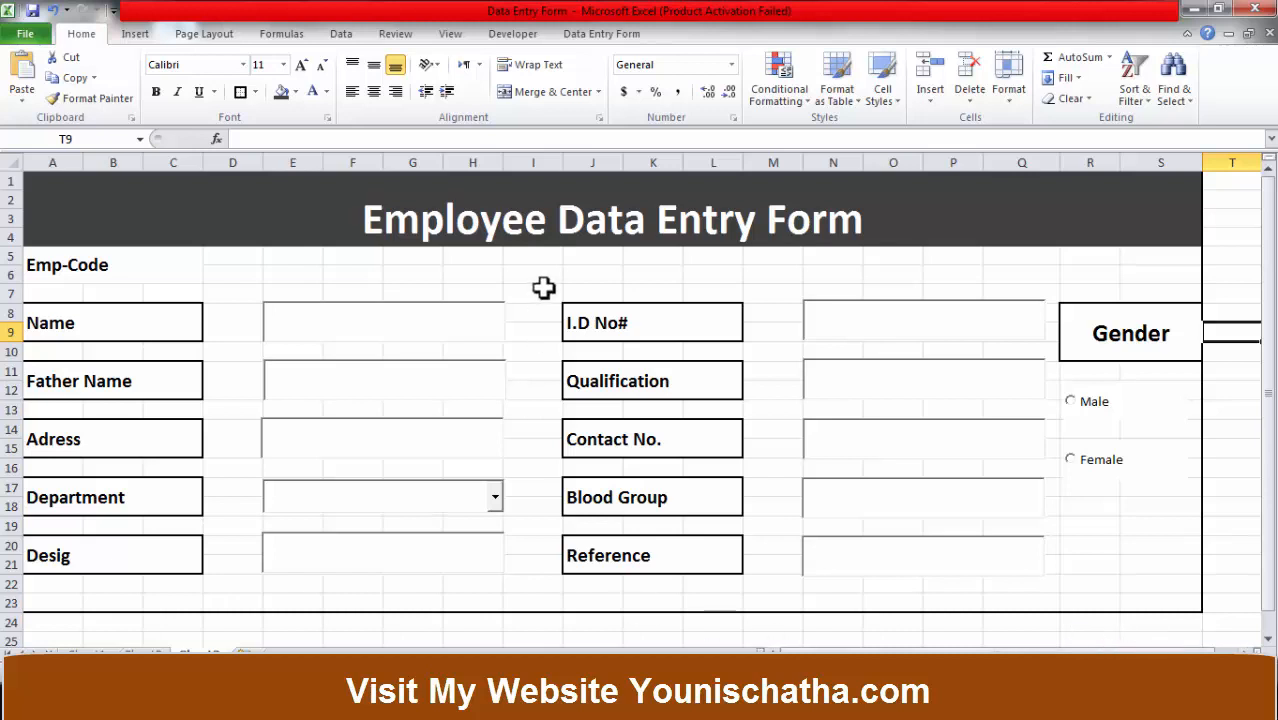
# Test entering text in the I.D No# and Name fields of the form.
pyautogui.click(286, 266)
pyautogui.click(394, 277)
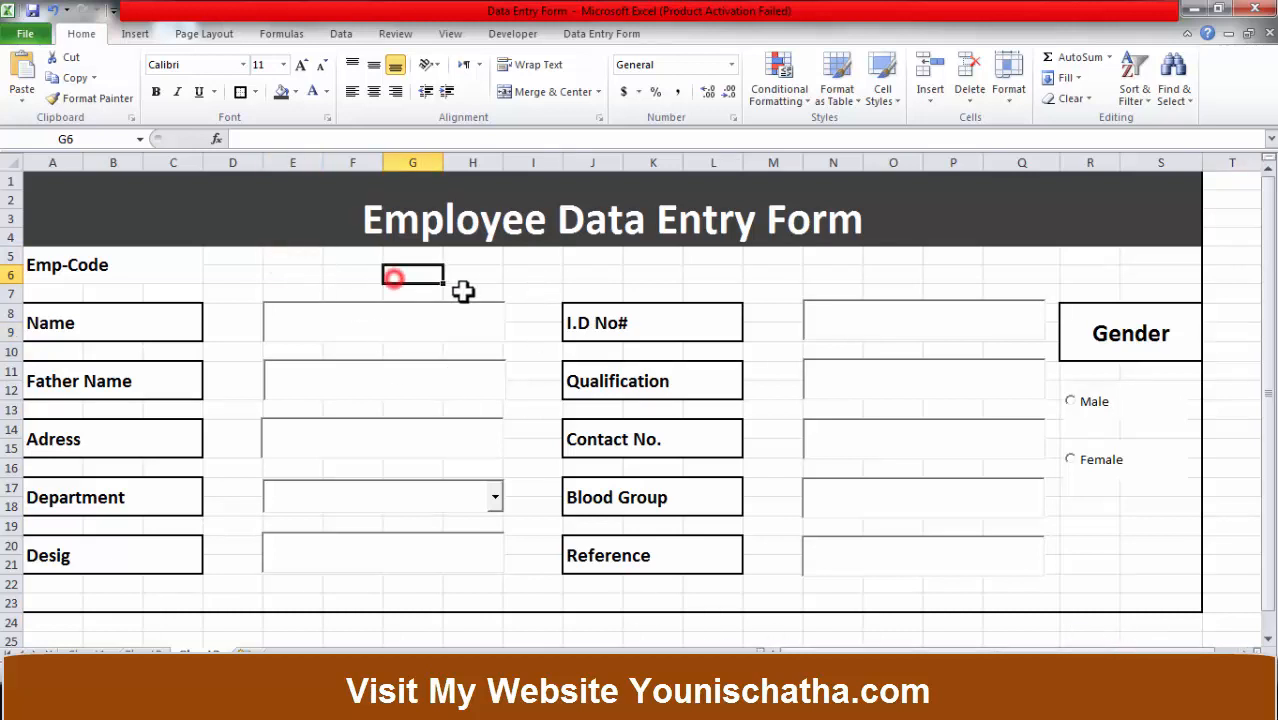
pyautogui.click(905, 328)
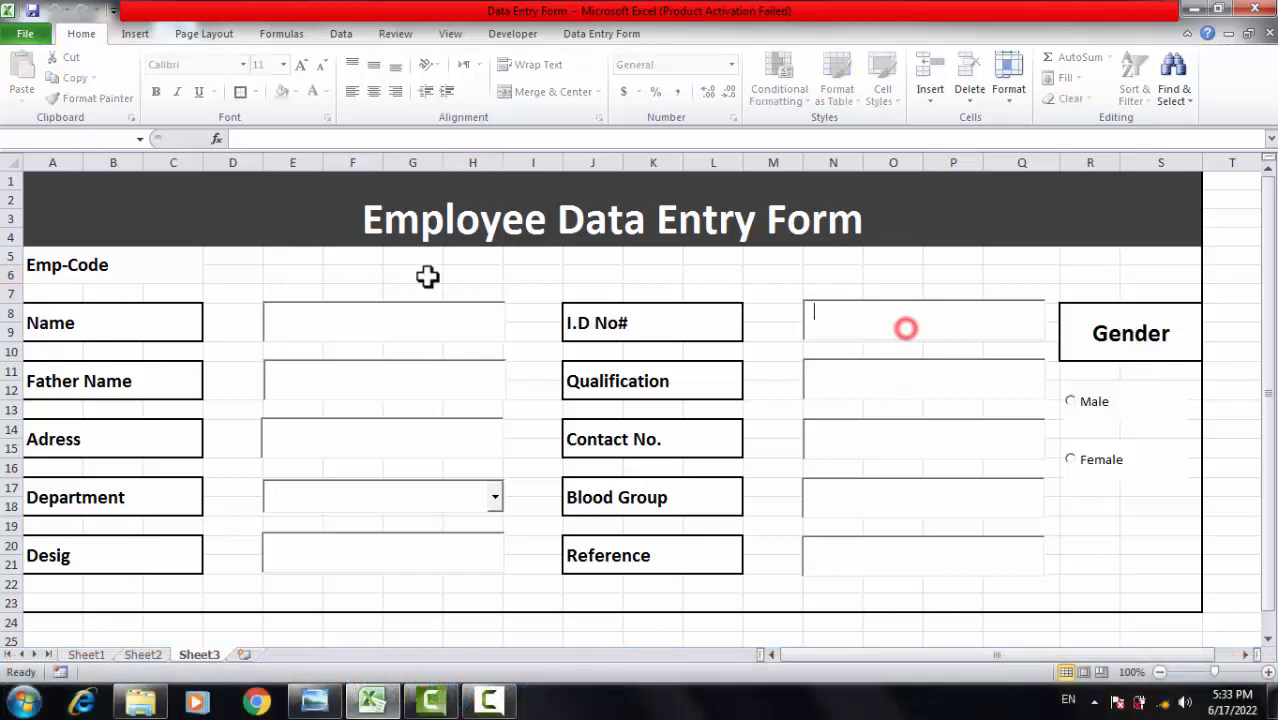
pyautogui.click(332, 257)
pyautogui.click(251, 287)
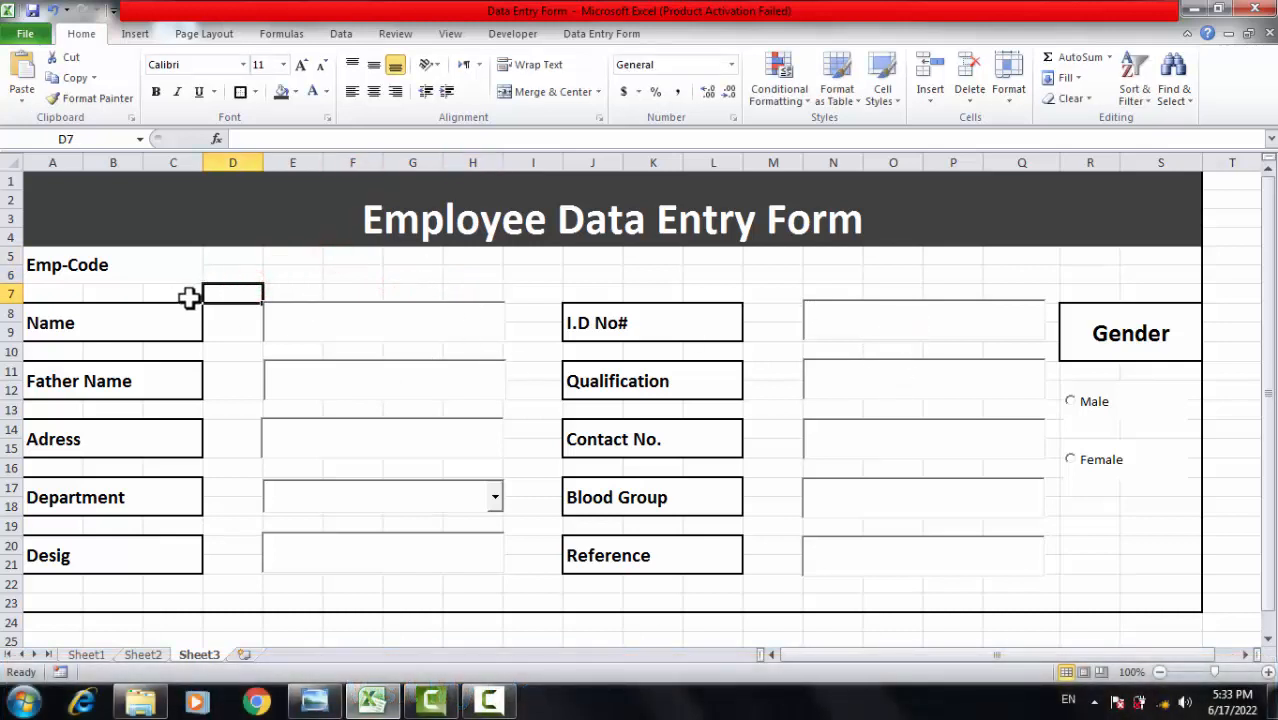
pyautogui.click(357, 331)
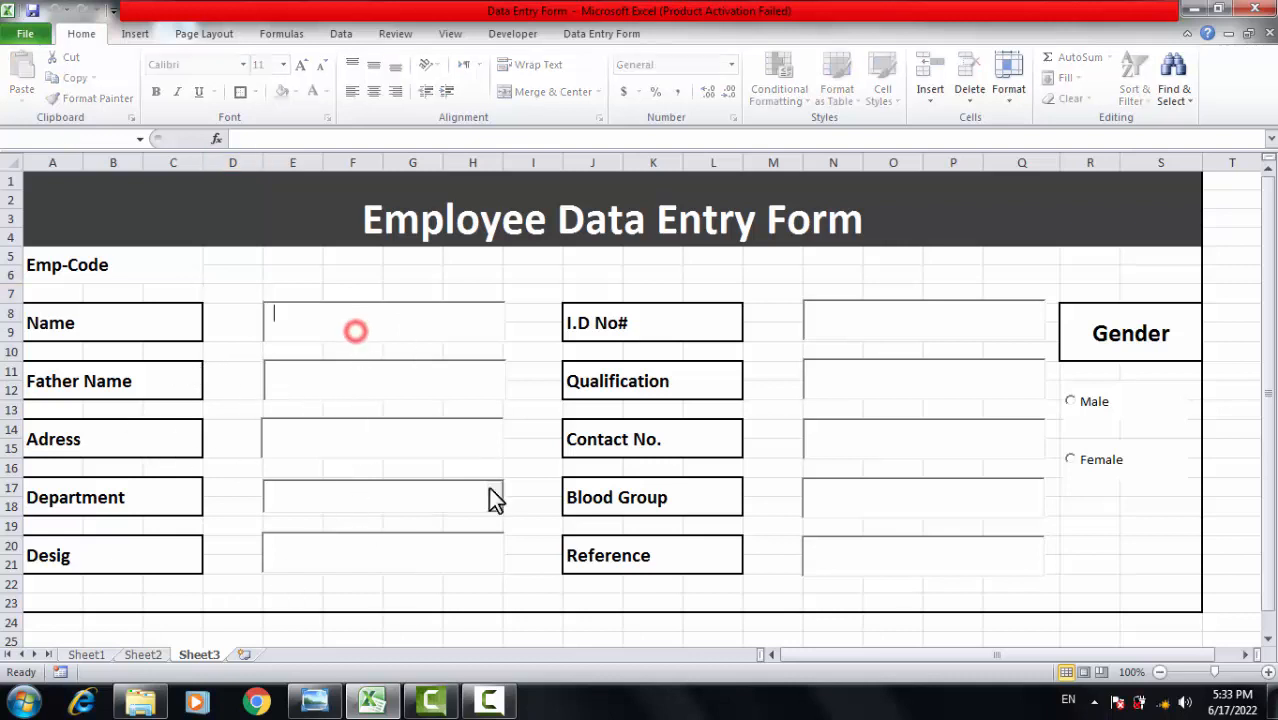
pyautogui.click(1110, 563)
pyautogui.moveTo(1112, 490); pyautogui.dragTo(1160, 490)
pyautogui.click(1175, 595)
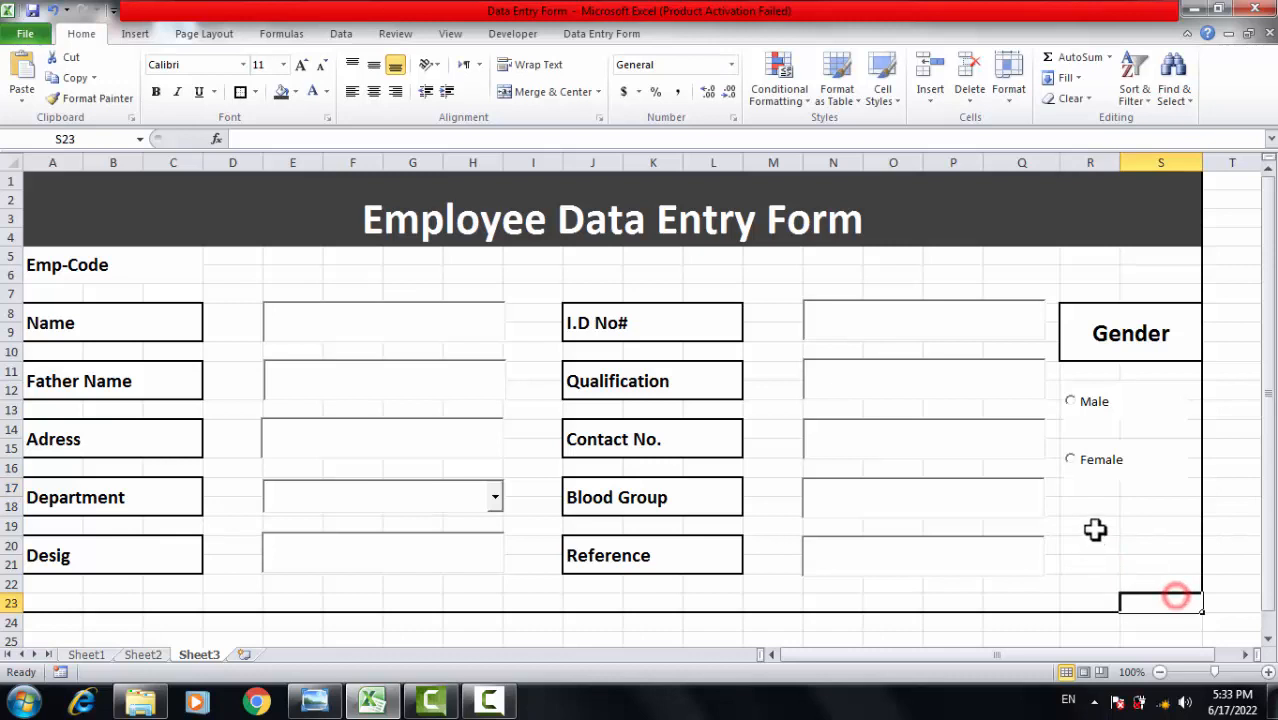
pyautogui.click(1094, 527)
pyautogui.click(135, 34)
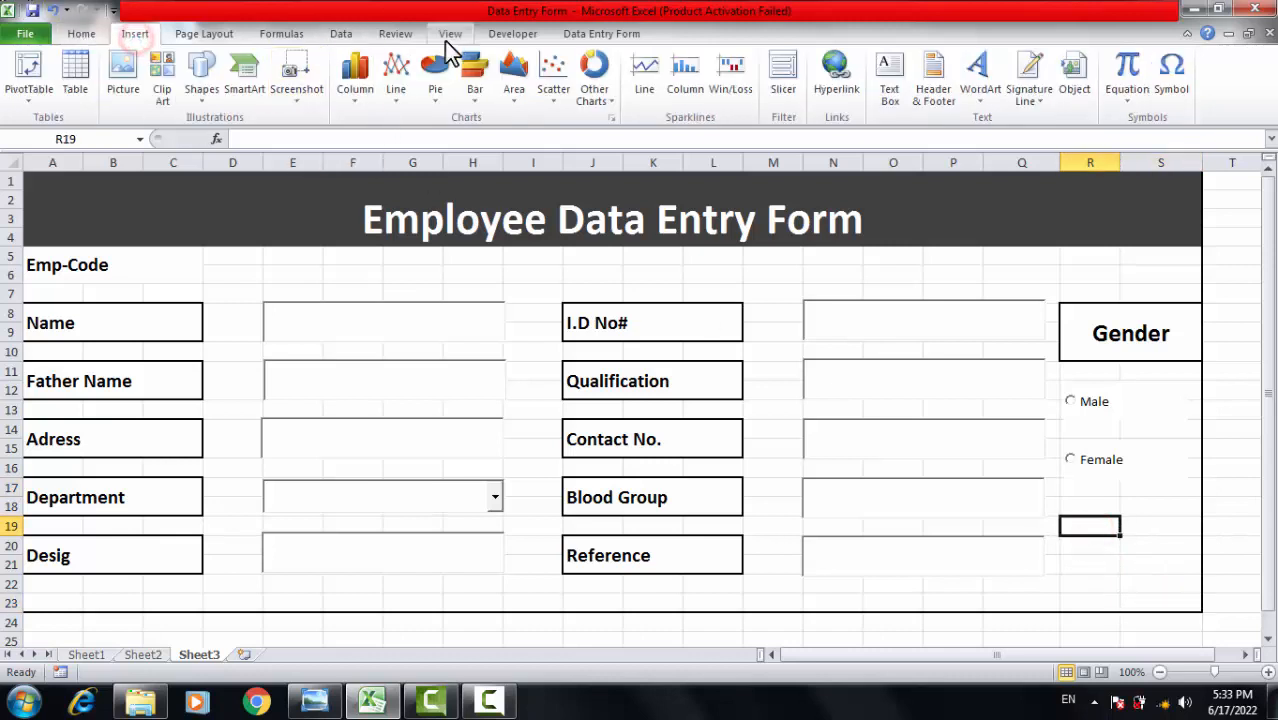
# Draw an ActiveX command button below the Female option.
pyautogui.click(505, 34)
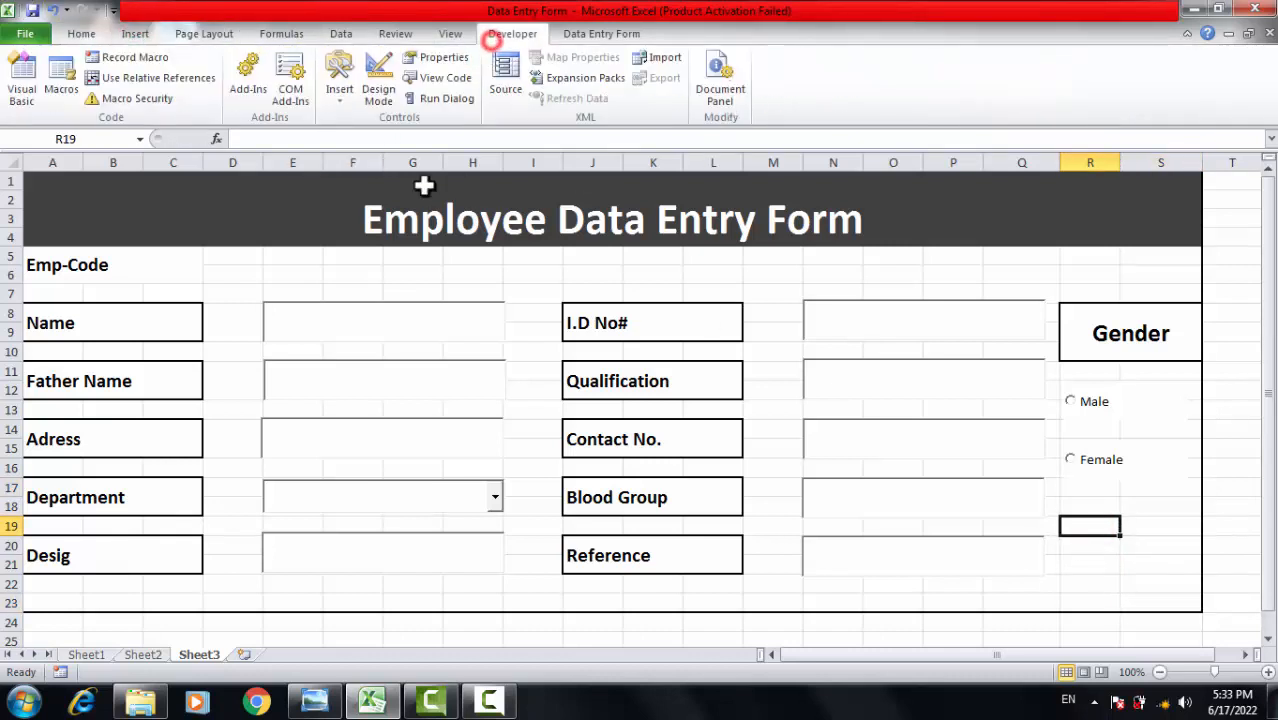
pyautogui.click(335, 88)
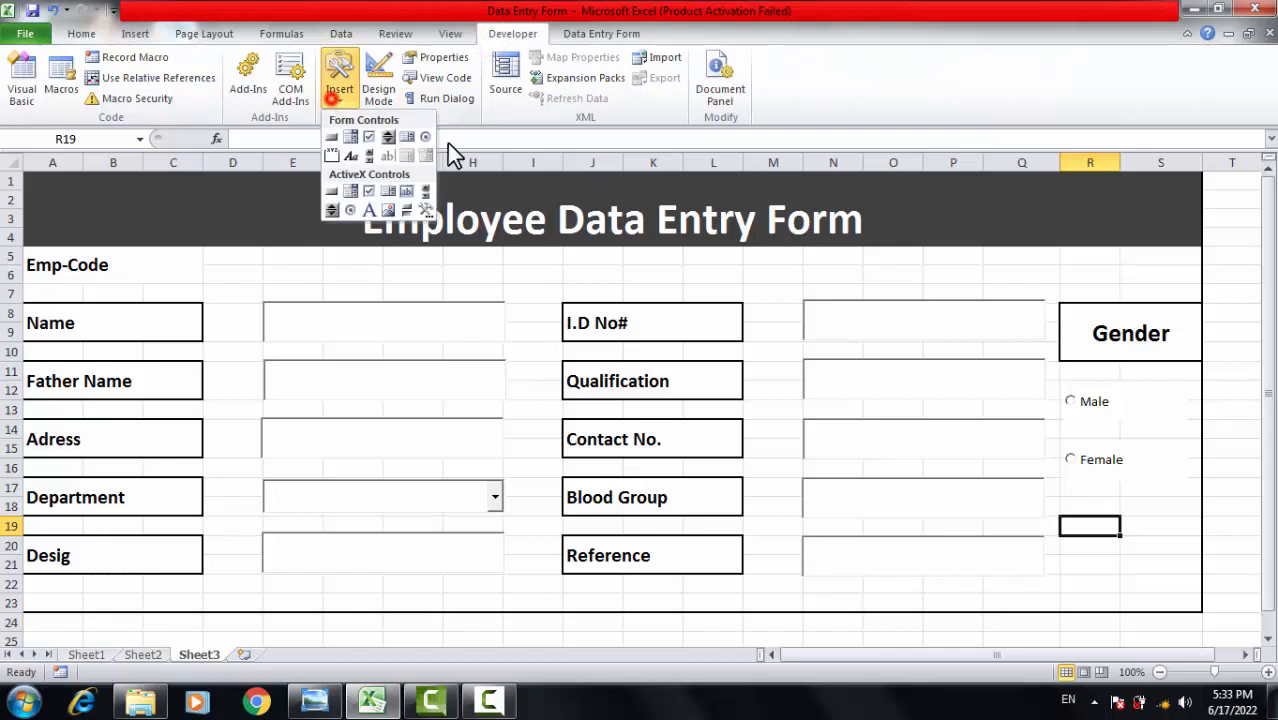
pyautogui.click(335, 195)
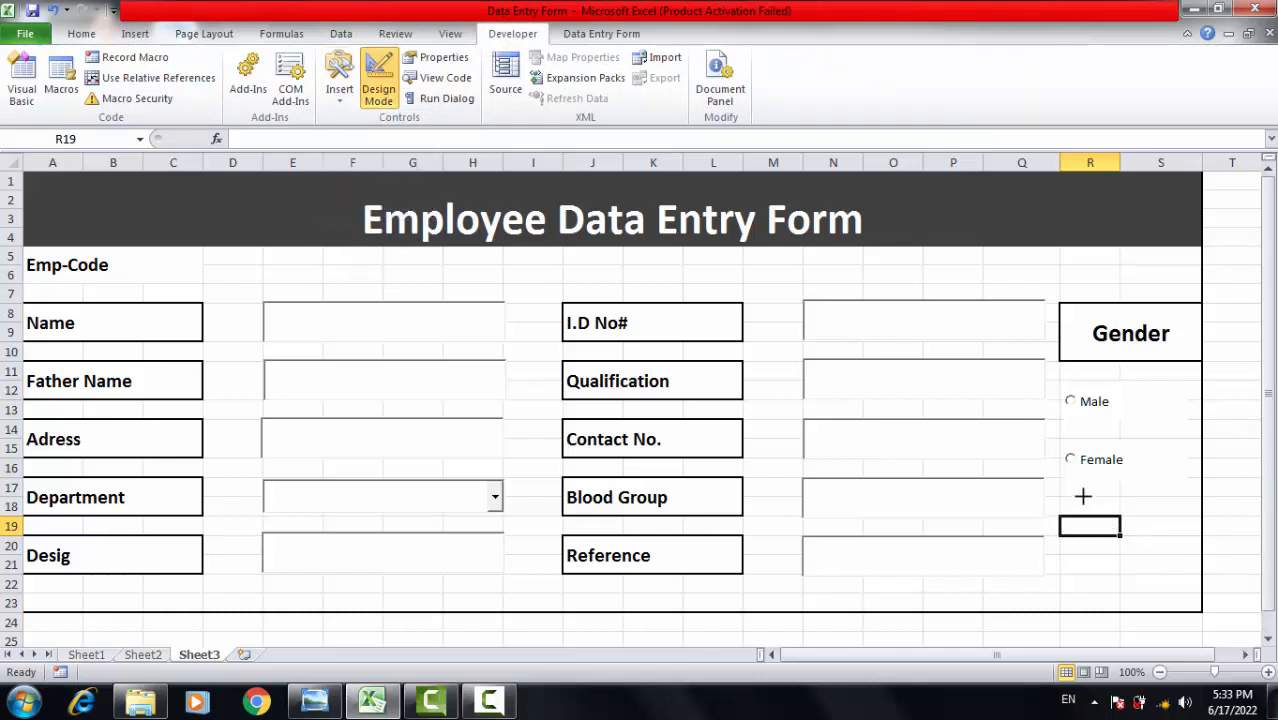
pyautogui.moveTo(1064, 501)
pyautogui.mouseDown()
pyautogui.moveTo(1135, 562)
pyautogui.moveTo(1195, 540)
pyautogui.mouseUp()
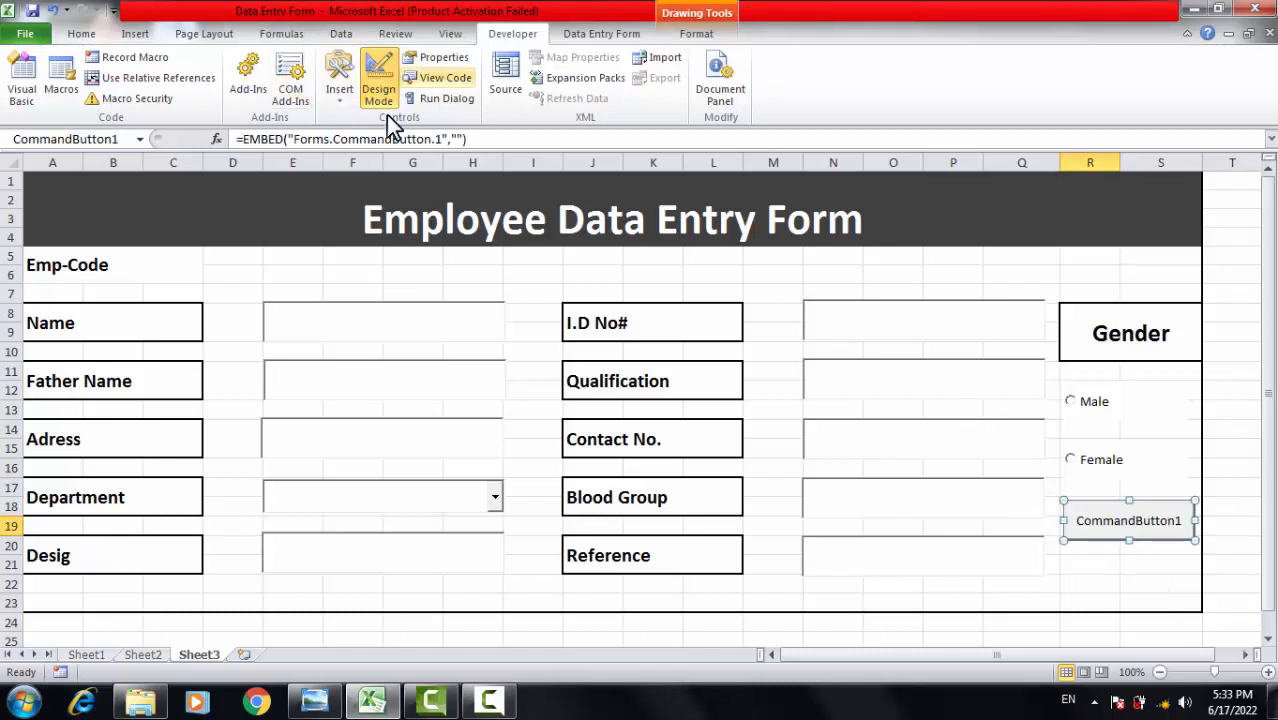
# Paste a copy of an option button and place it below the command button.
pyautogui.click(1122, 518)
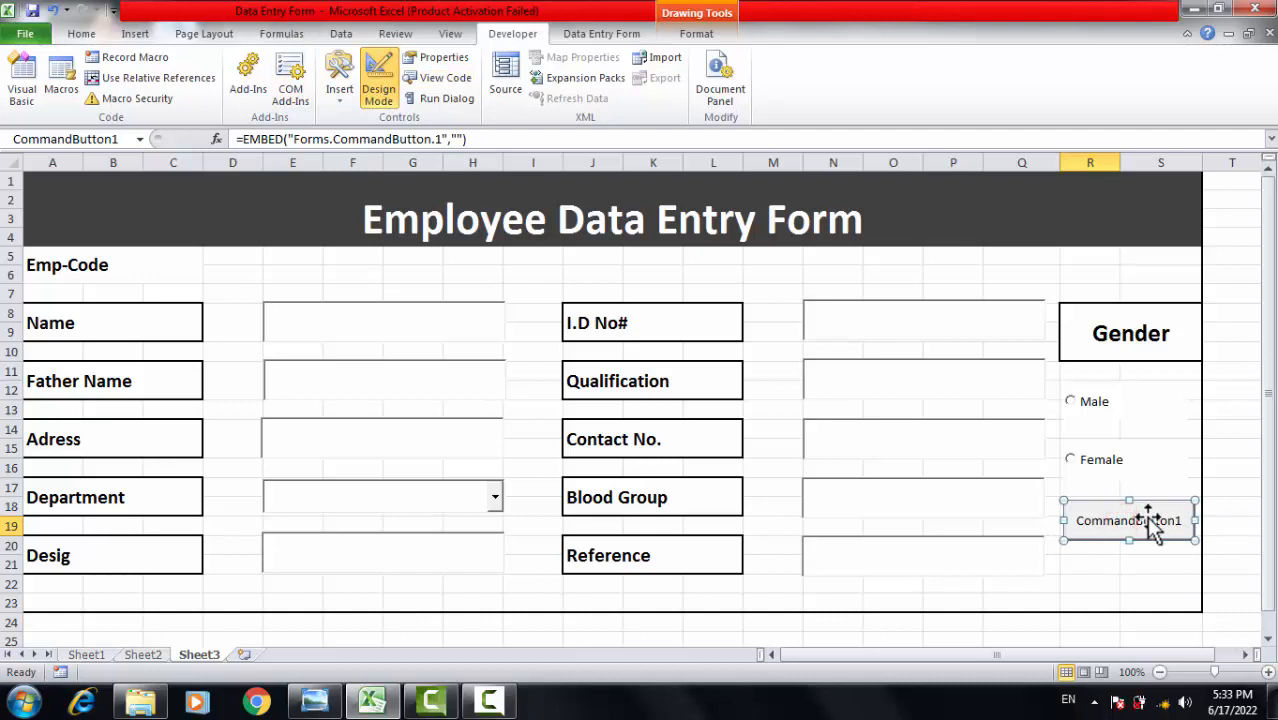
pyautogui.hotkey('ctrl', 'v')
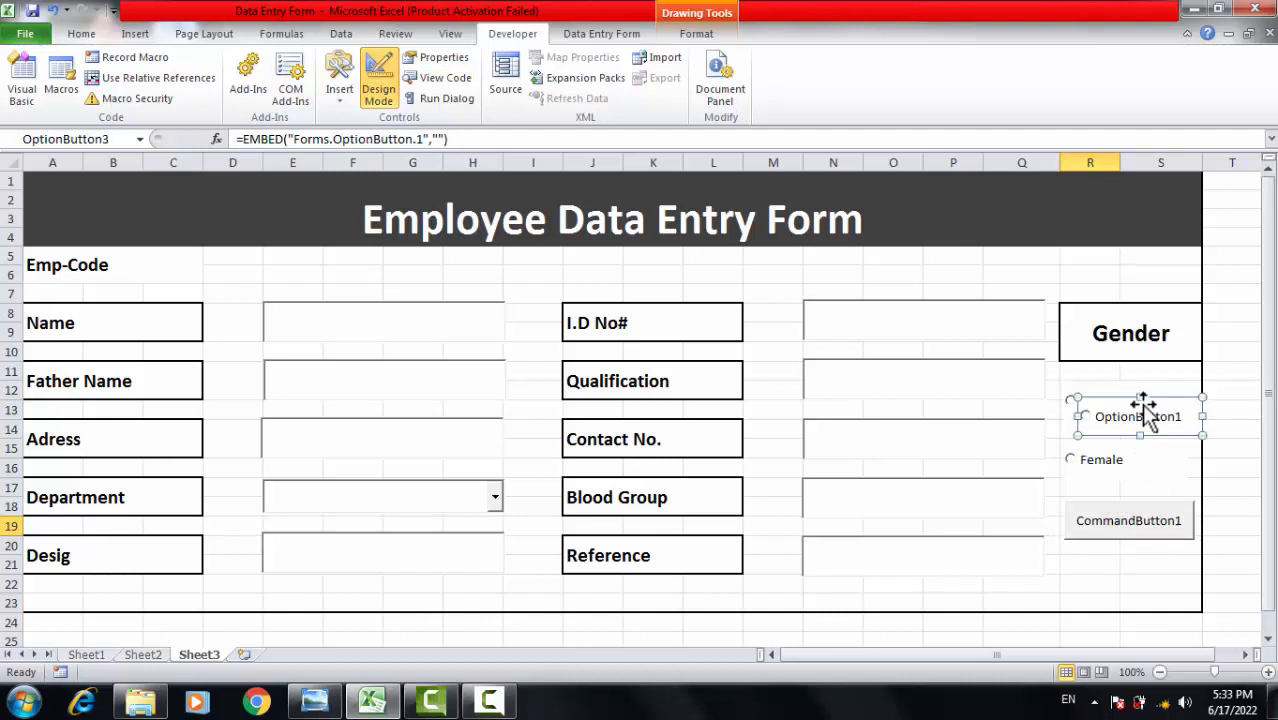
pyautogui.moveTo(1140, 418); pyautogui.dragTo(1128, 503)
pyautogui.scroll(2, 1133, 536)
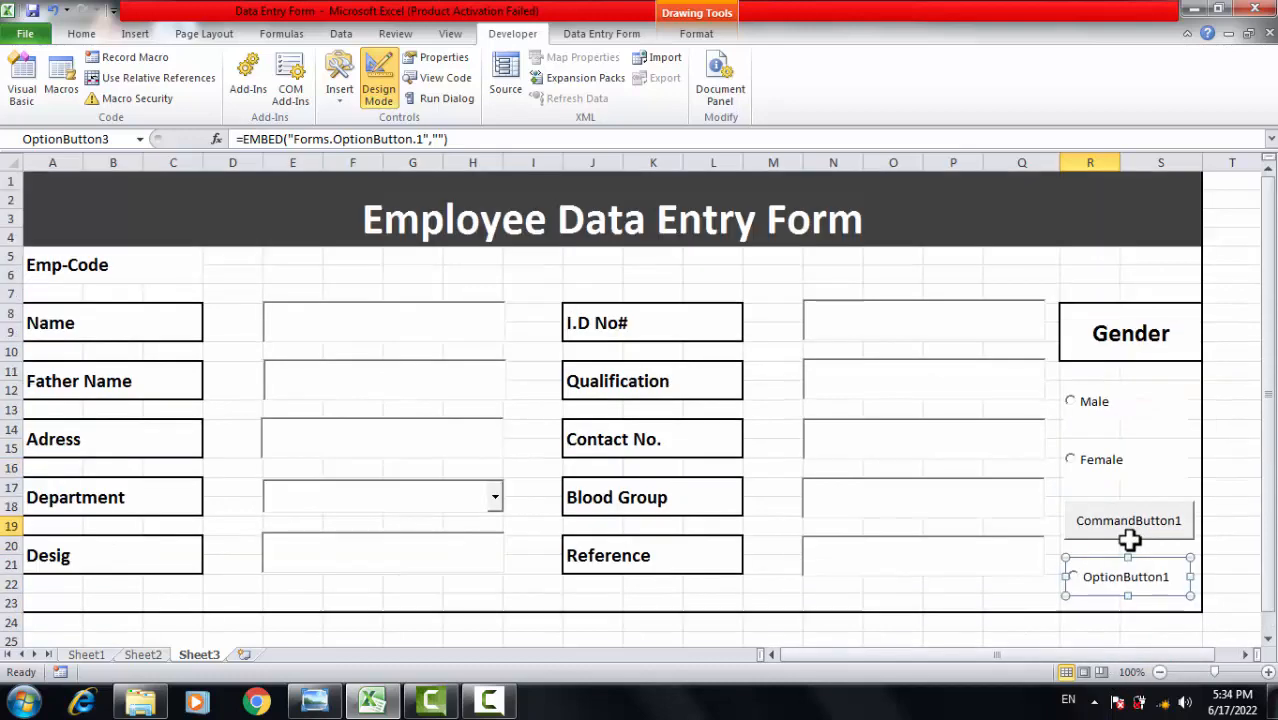
pyautogui.click(1146, 527)
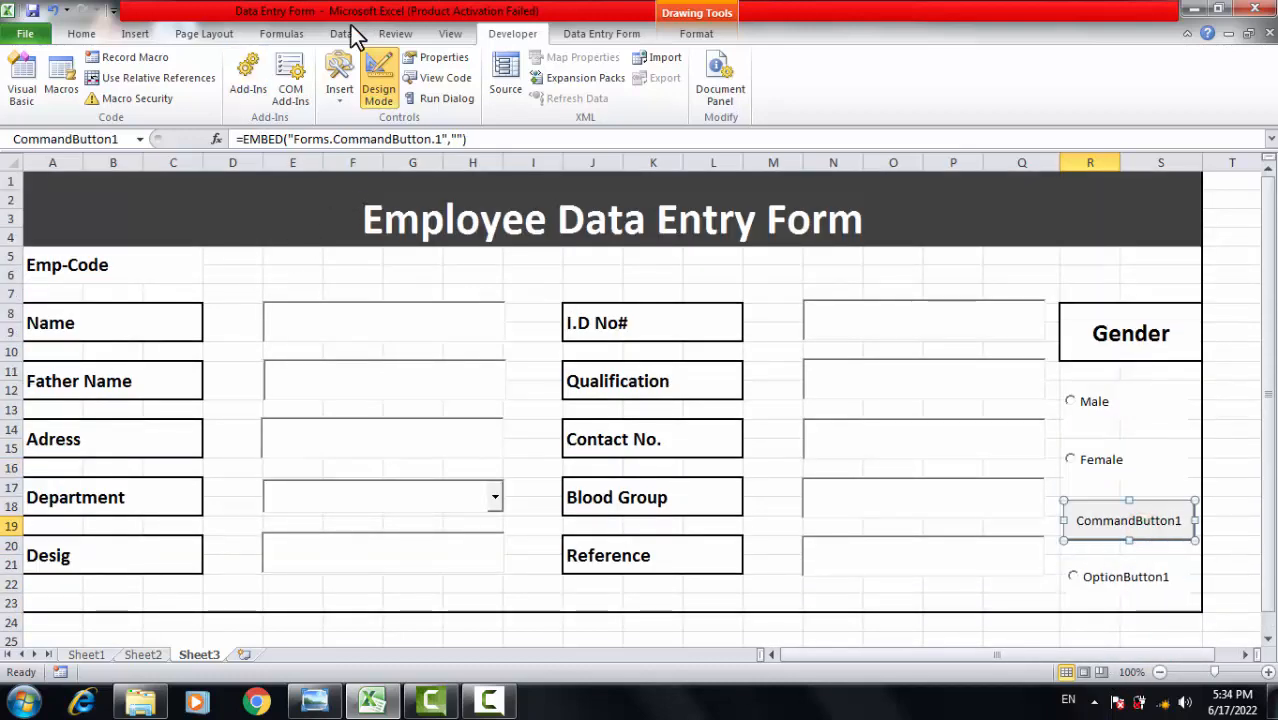
# Change CommandButton1's caption to Save.
pyautogui.click(443, 58)
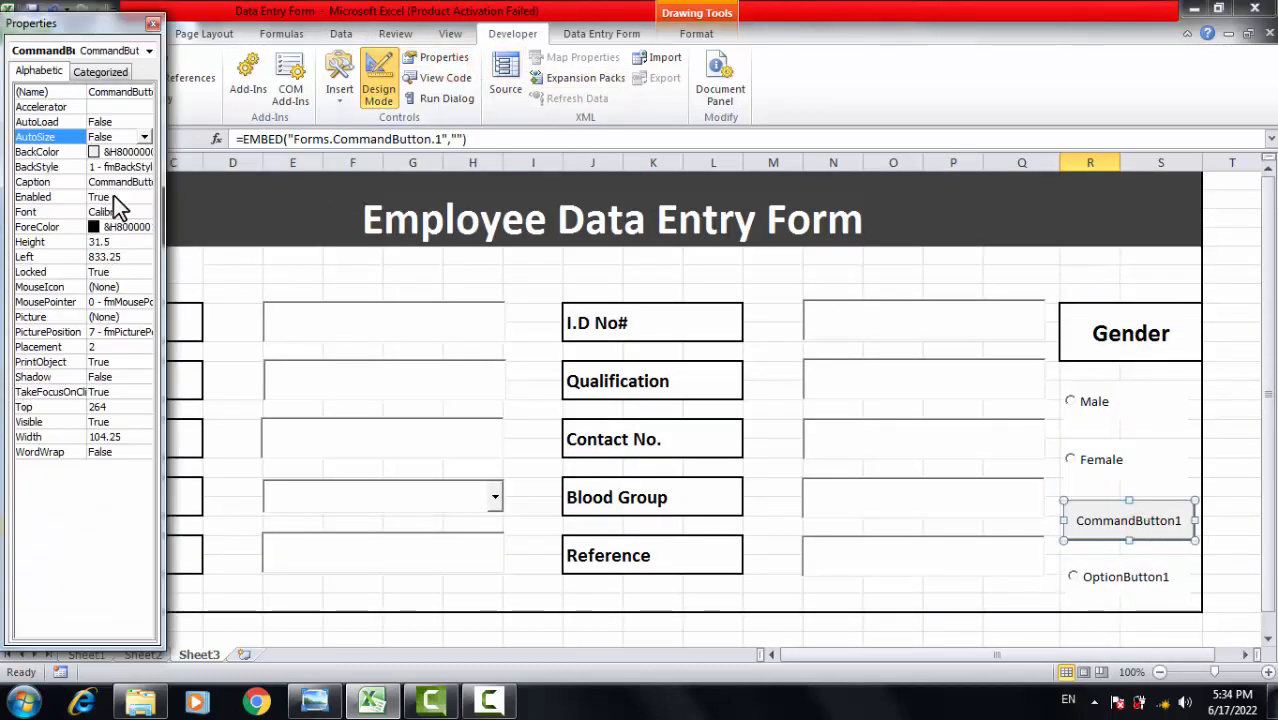
pyautogui.click(142, 181)
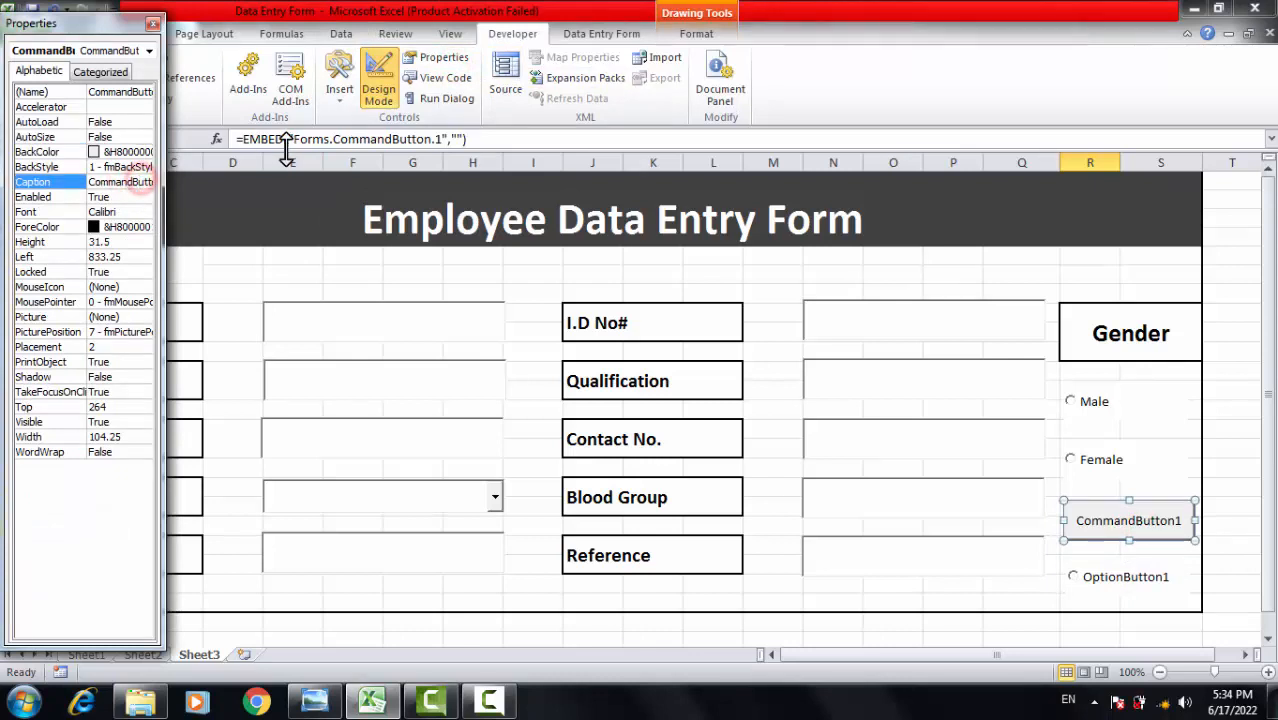
pyautogui.hotkey('ctrl', 'a')
pyautogui.press('BackSpace')
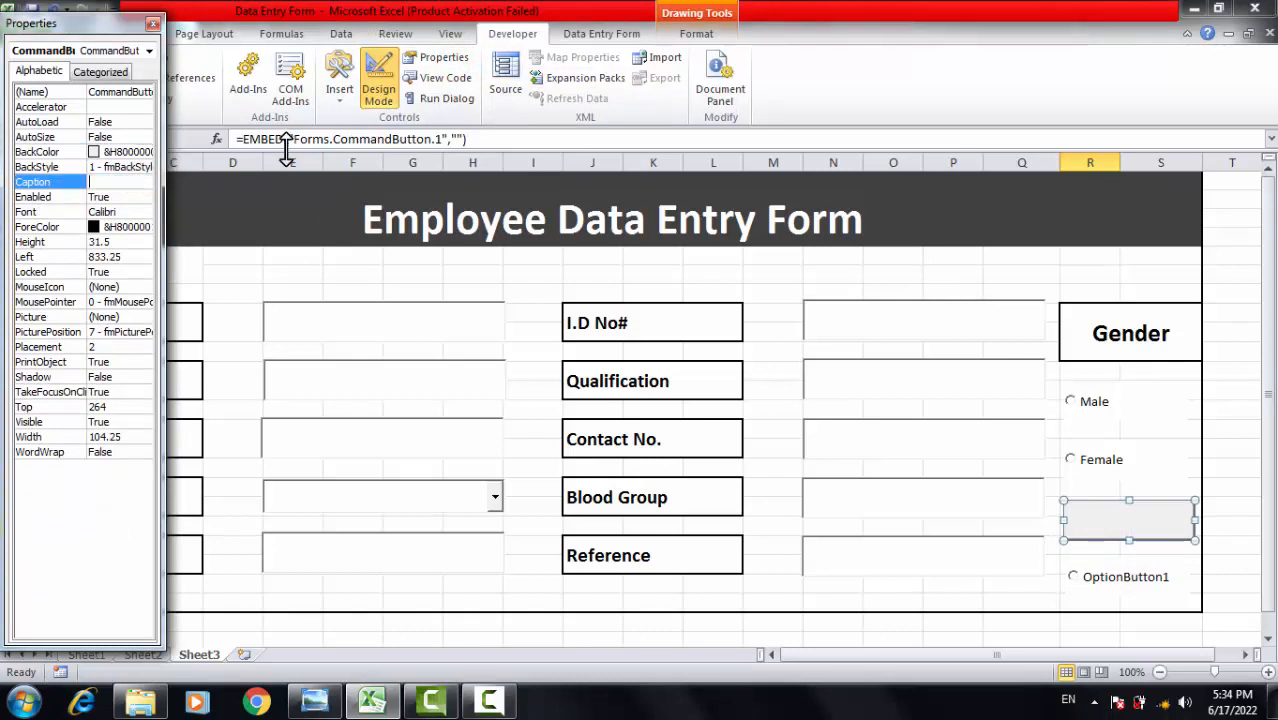
pyautogui.write('Save')
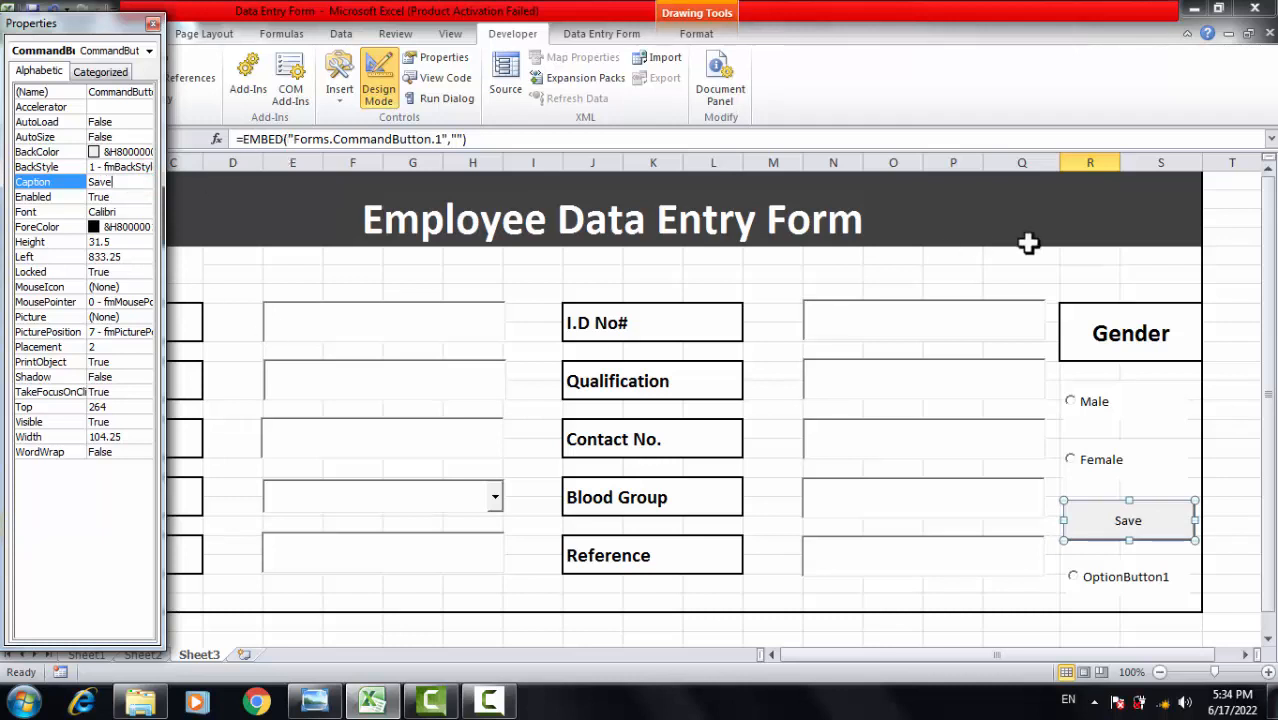
# Select the copied option button and highlight its Caption value for replacement.
pyautogui.click(1148, 588)
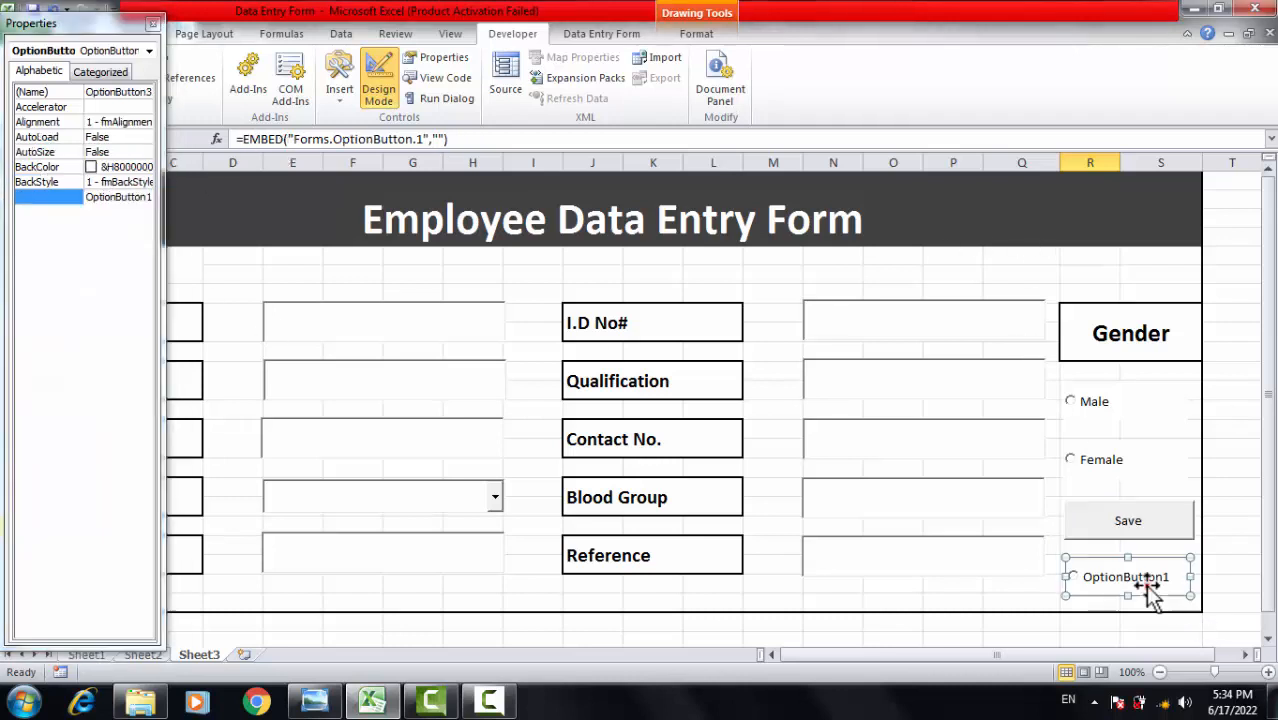
pyautogui.click(104, 197)
pyautogui.doubleClick(104, 197)
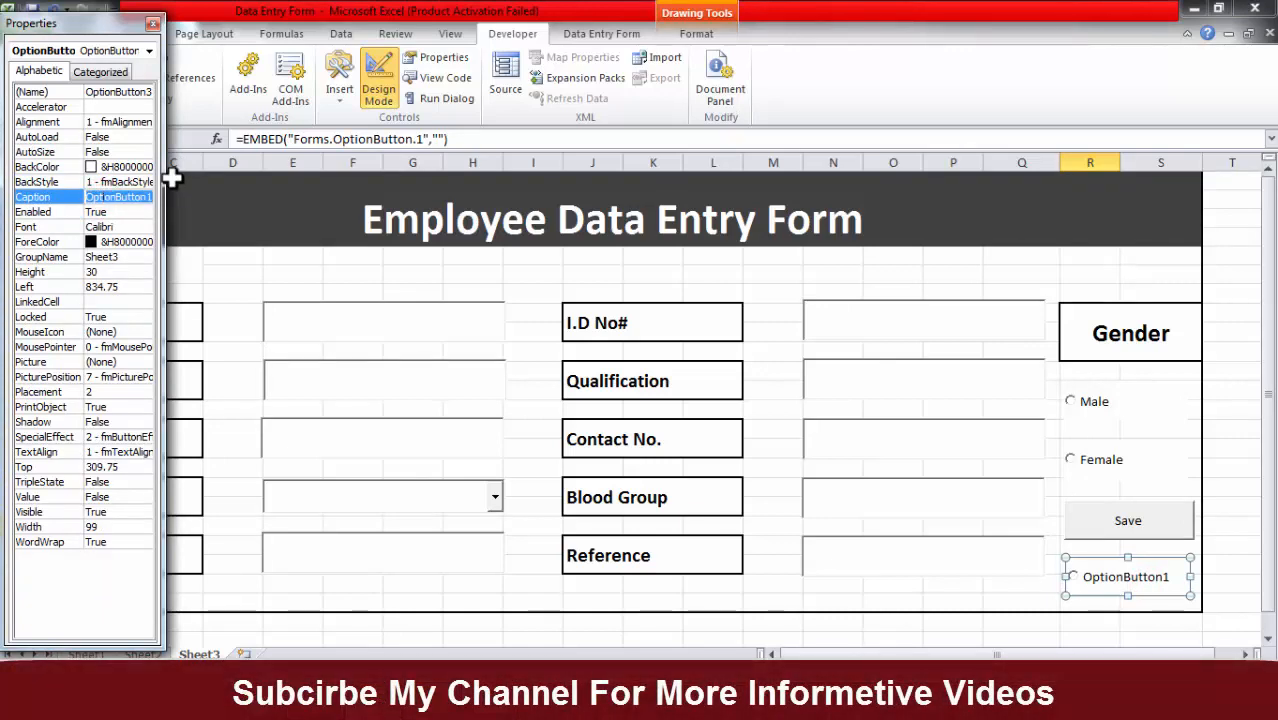
# Caption the copied option button 'New Employee' and close the Properties window.
pyautogui.write('Nee')
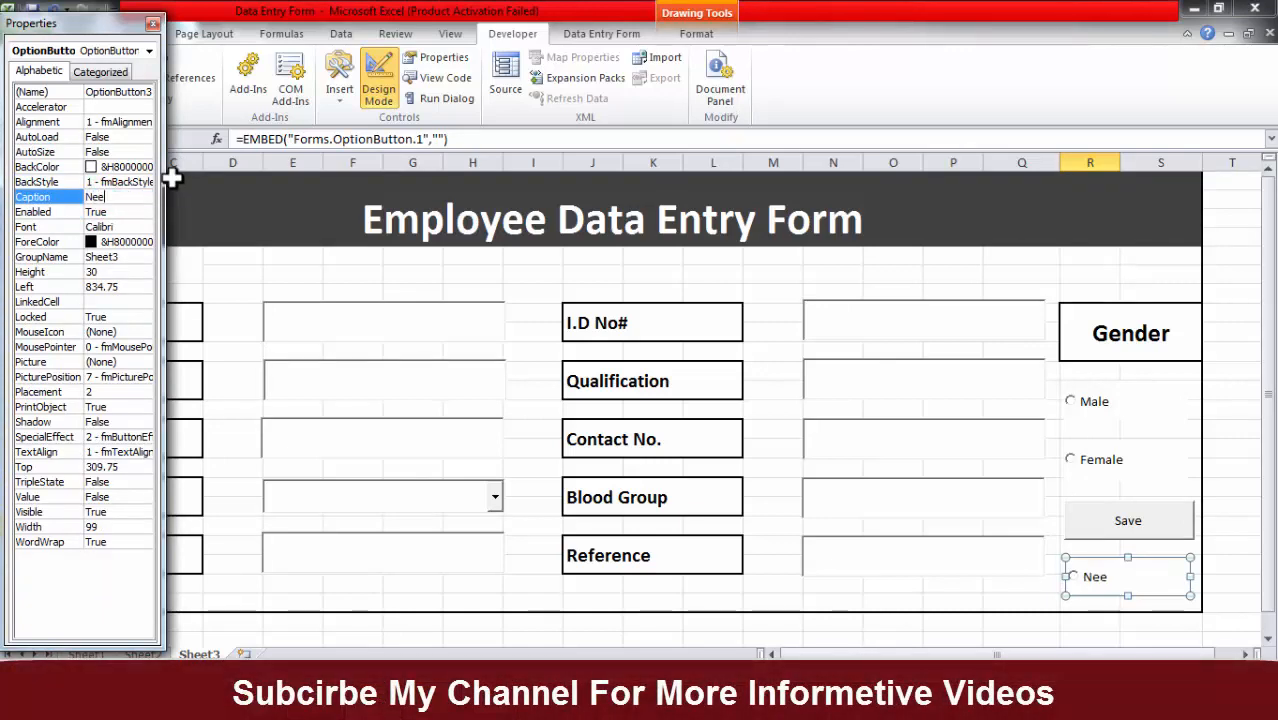
pyautogui.press('BackSpace')
pyautogui.write('w')
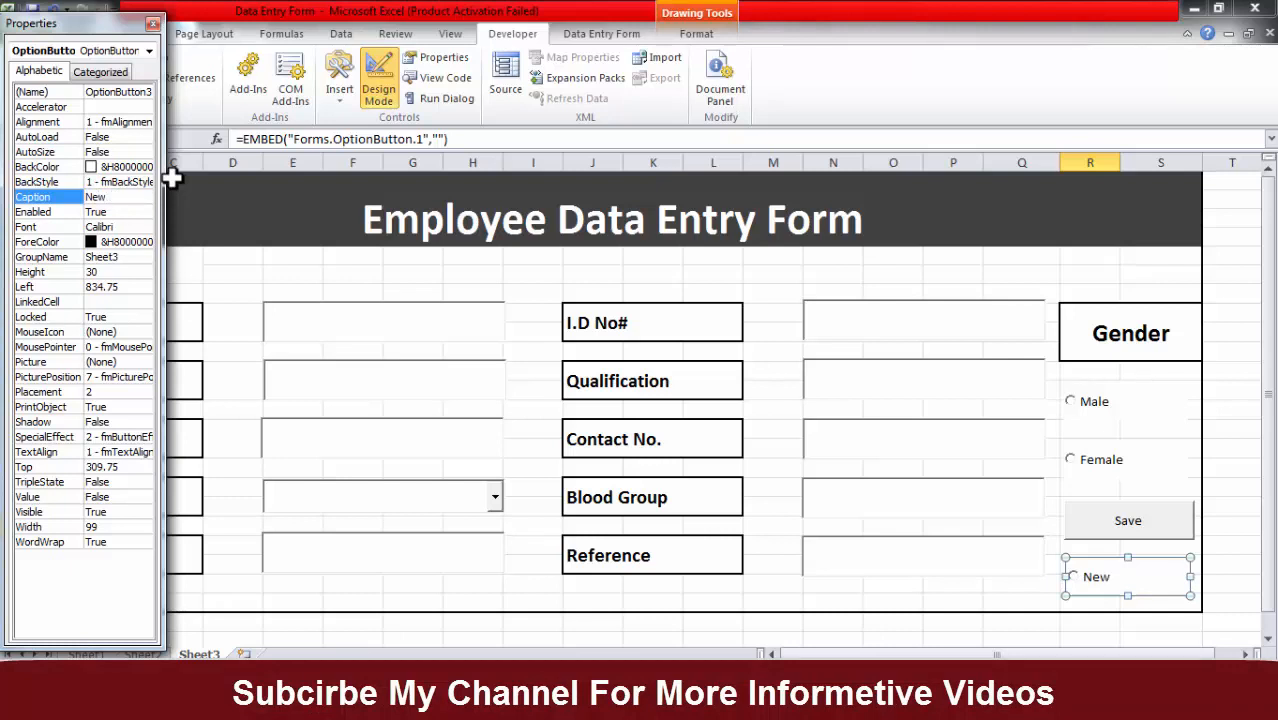
pyautogui.write(' Employee')
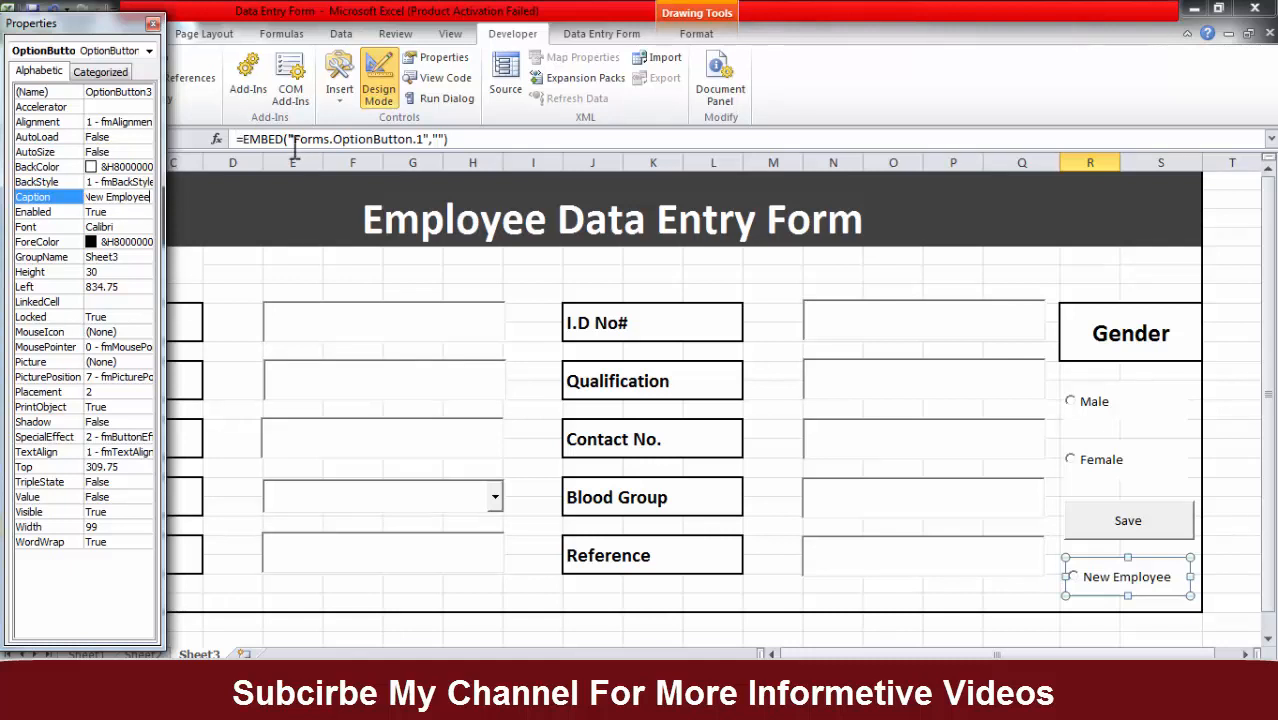
pyautogui.click(381, 366)
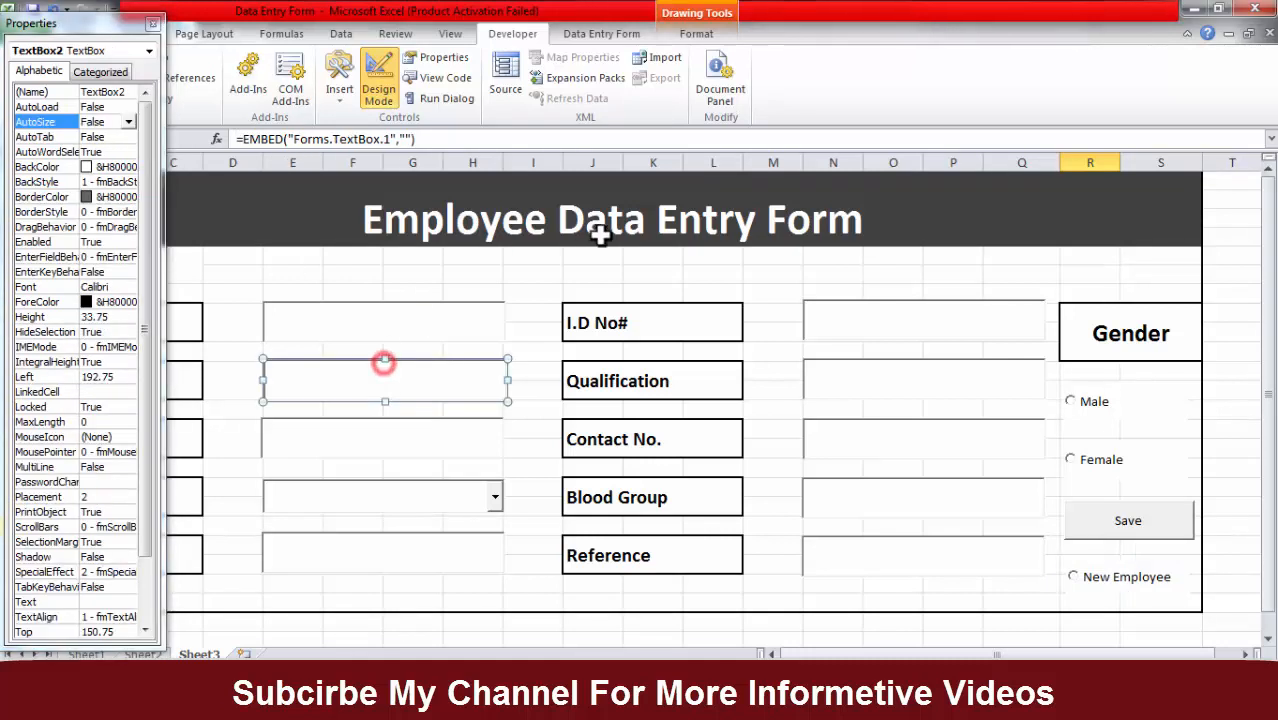
pyautogui.click(152, 23)
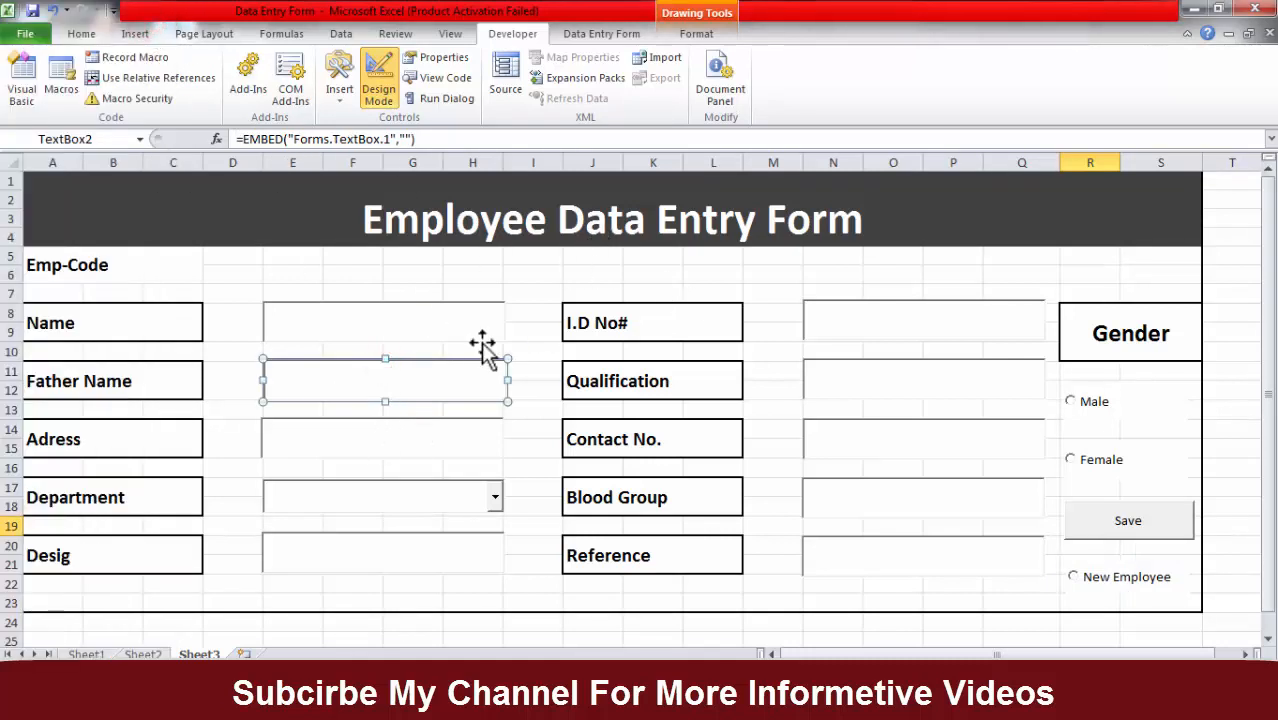
pyautogui.click(451, 325)
# Turn off design mode, try the Save button, and choose the New Employee option.
pyautogui.click(395, 80)
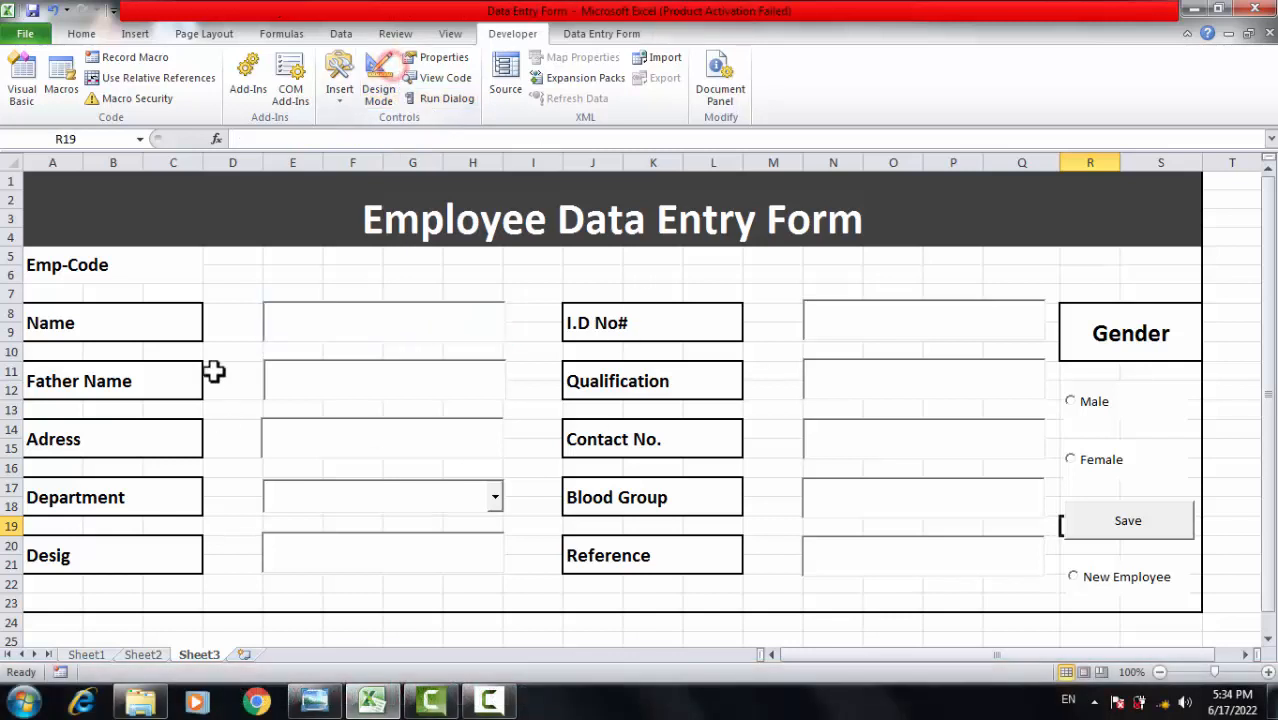
pyautogui.click(1118, 518)
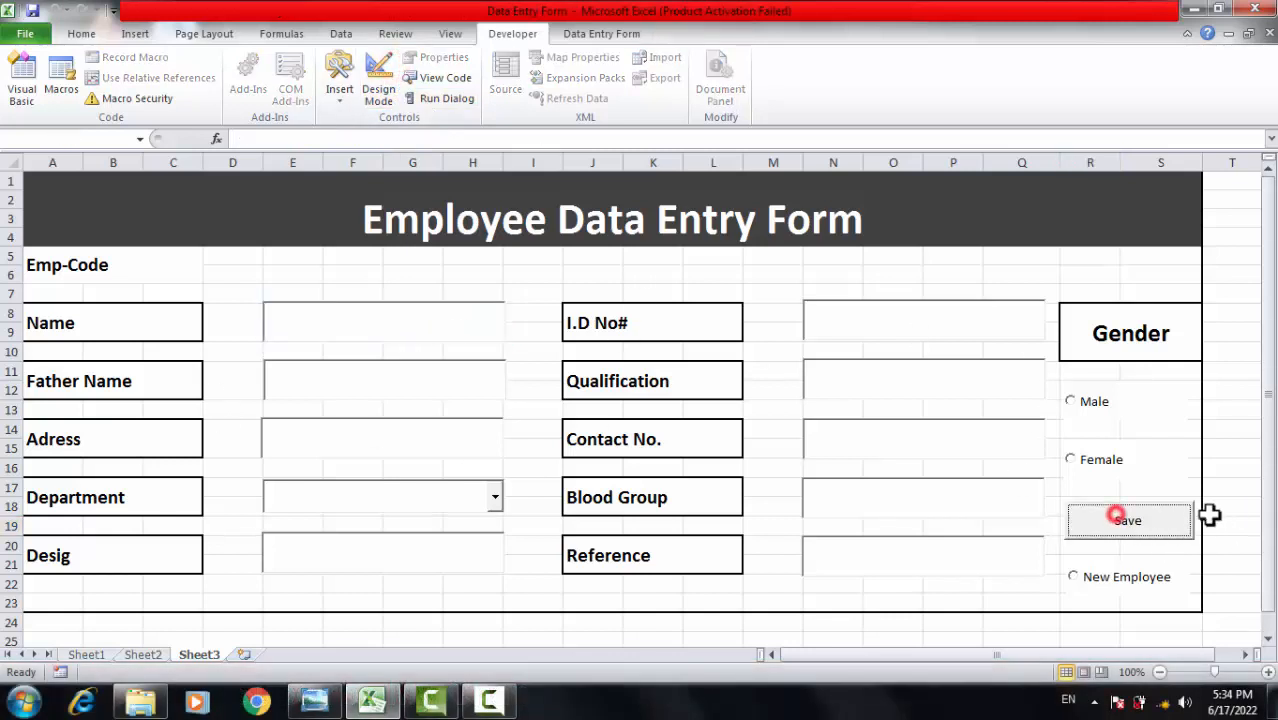
pyautogui.click(1150, 578)
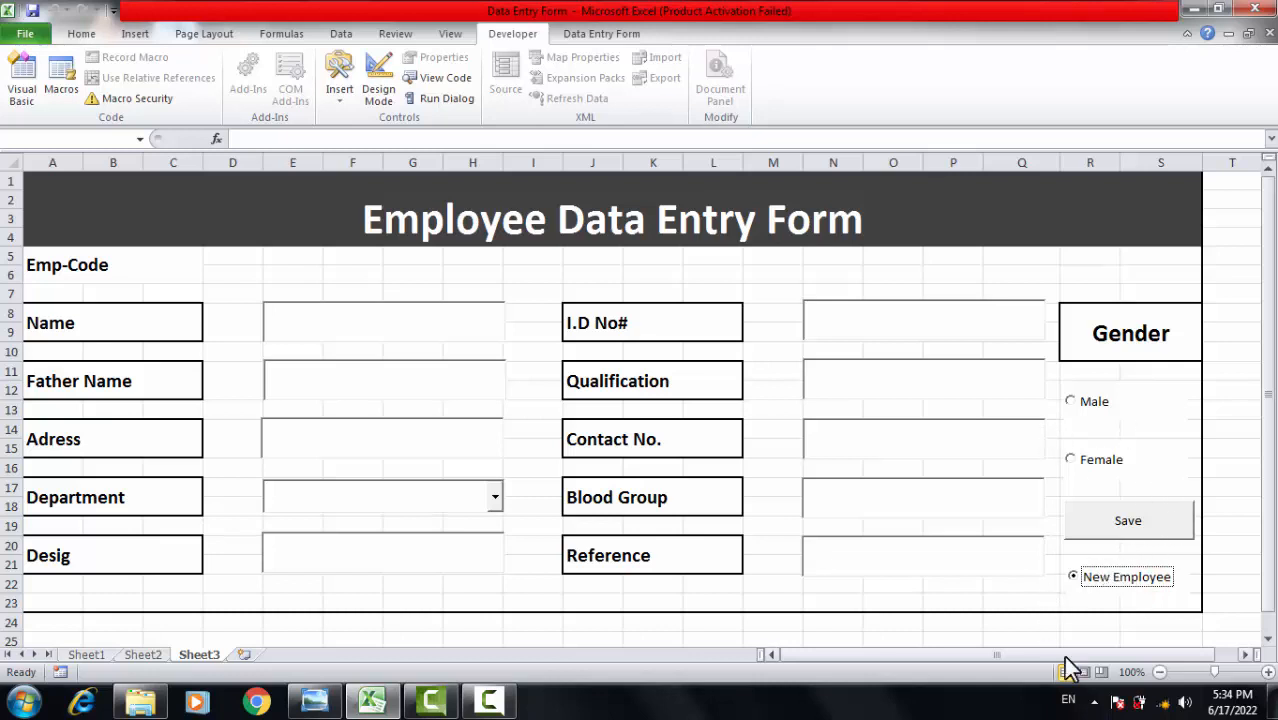
pyautogui.click(1172, 568)
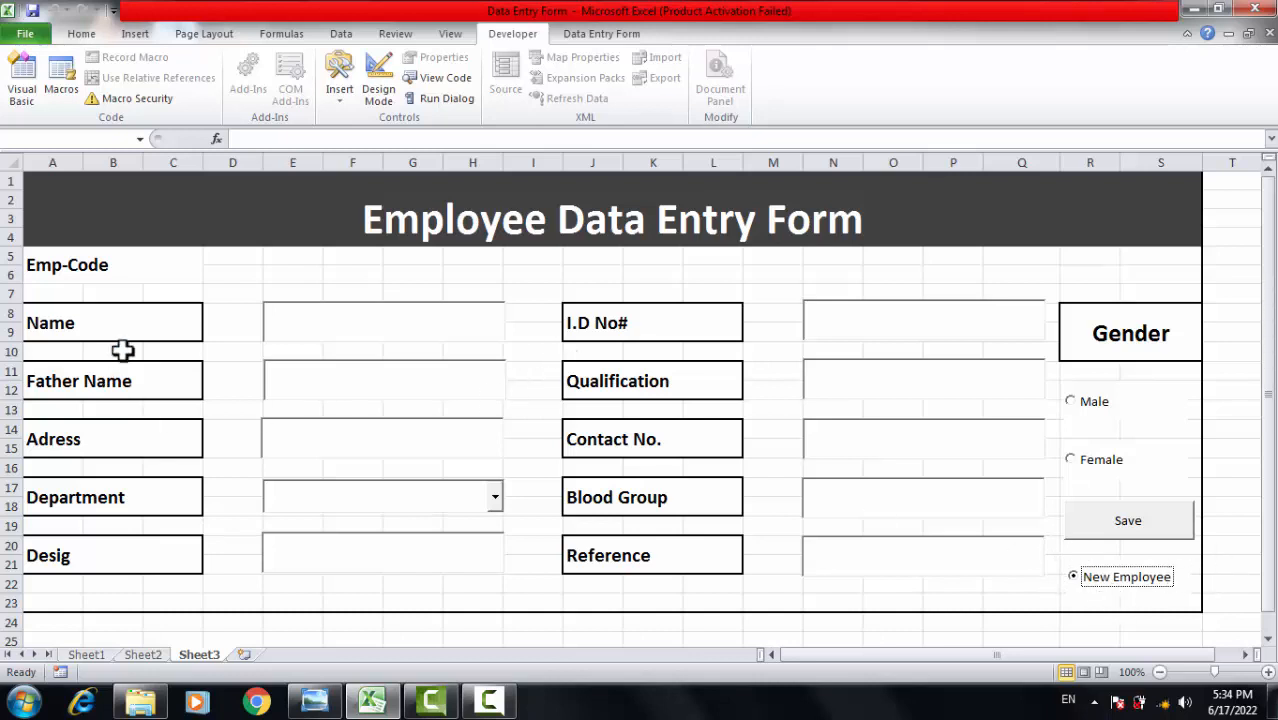
# Click cells along the top of the form to move focus away from the controls.
pyautogui.click(390, 273)
pyautogui.click(530, 273)
pyautogui.click(605, 273)
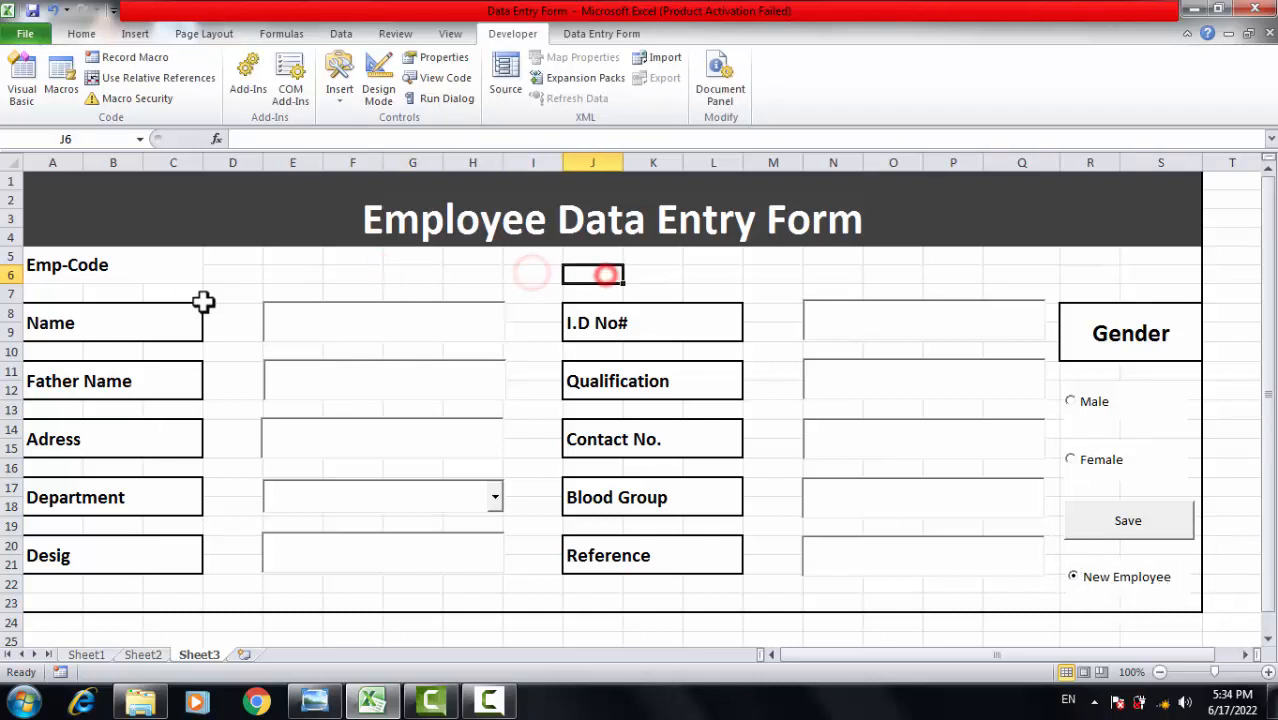
pyautogui.click(206, 291)
pyautogui.click(448, 274)
pyautogui.click(582, 273)
pyautogui.click(825, 255)
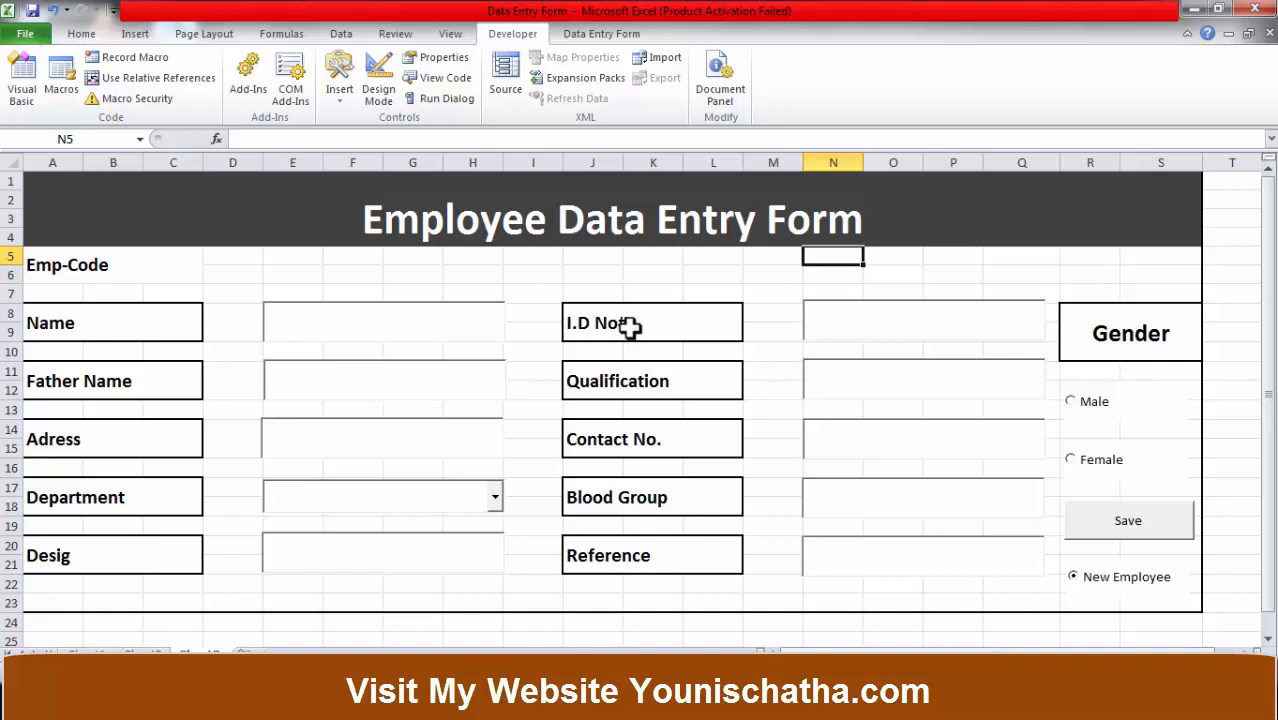
# Fill in a sample employee name, father's name and street address on the form.
pyautogui.click(342, 323)
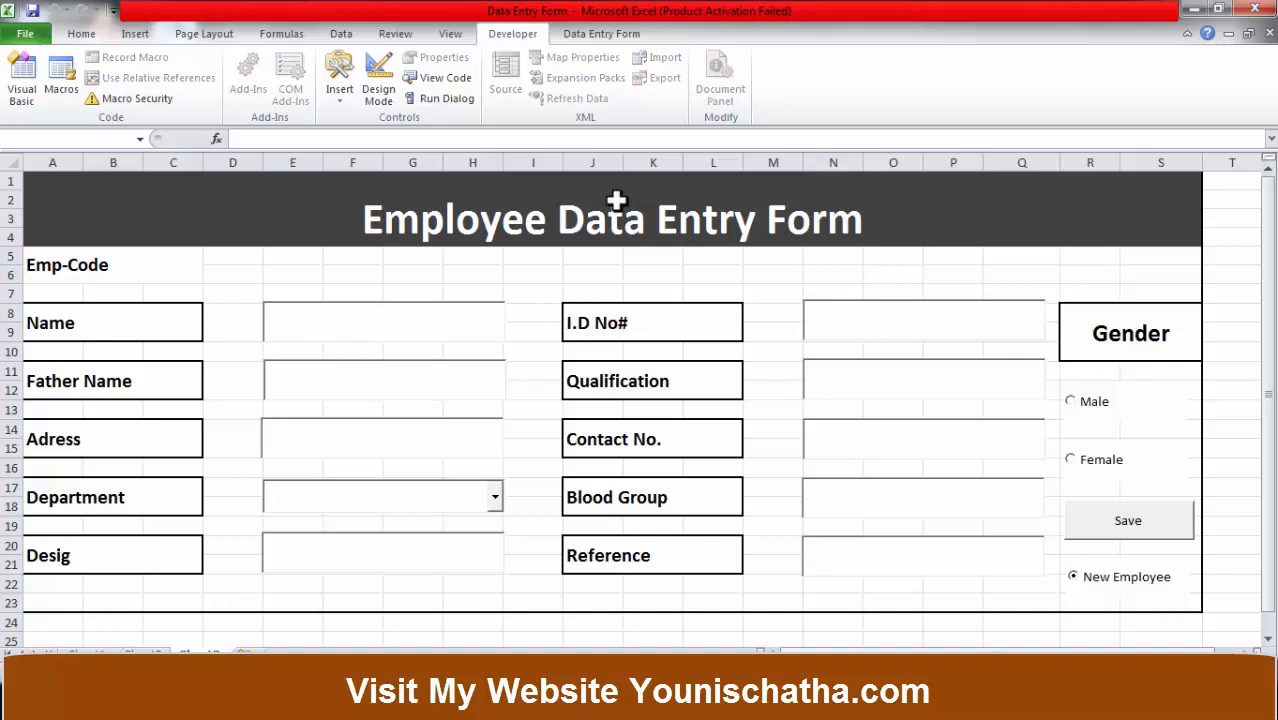
pyautogui.write('Ali')
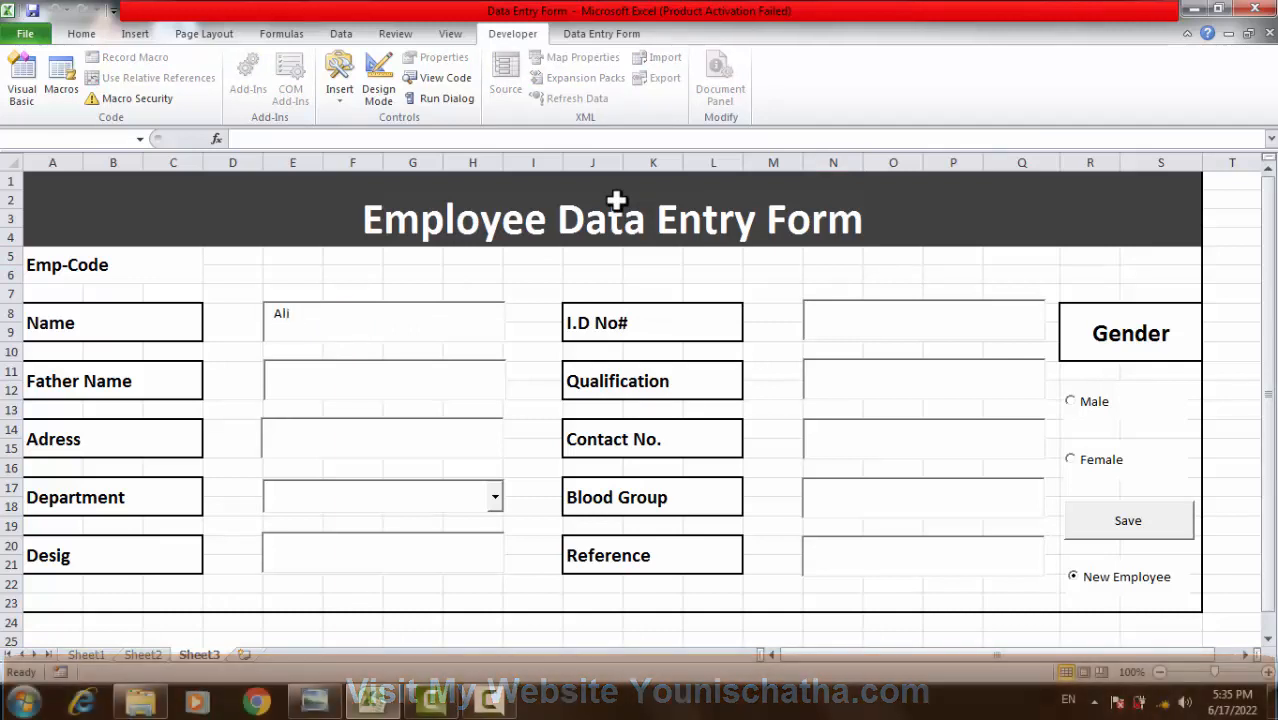
pyautogui.click(383, 370)
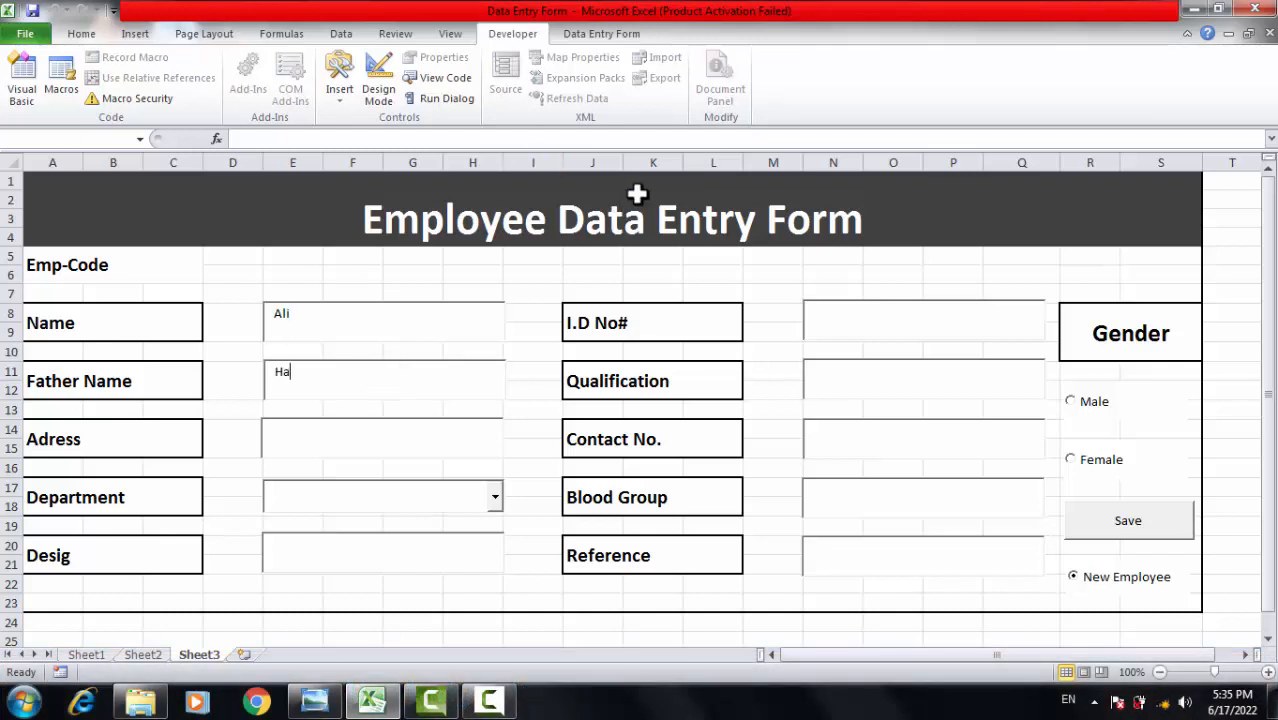
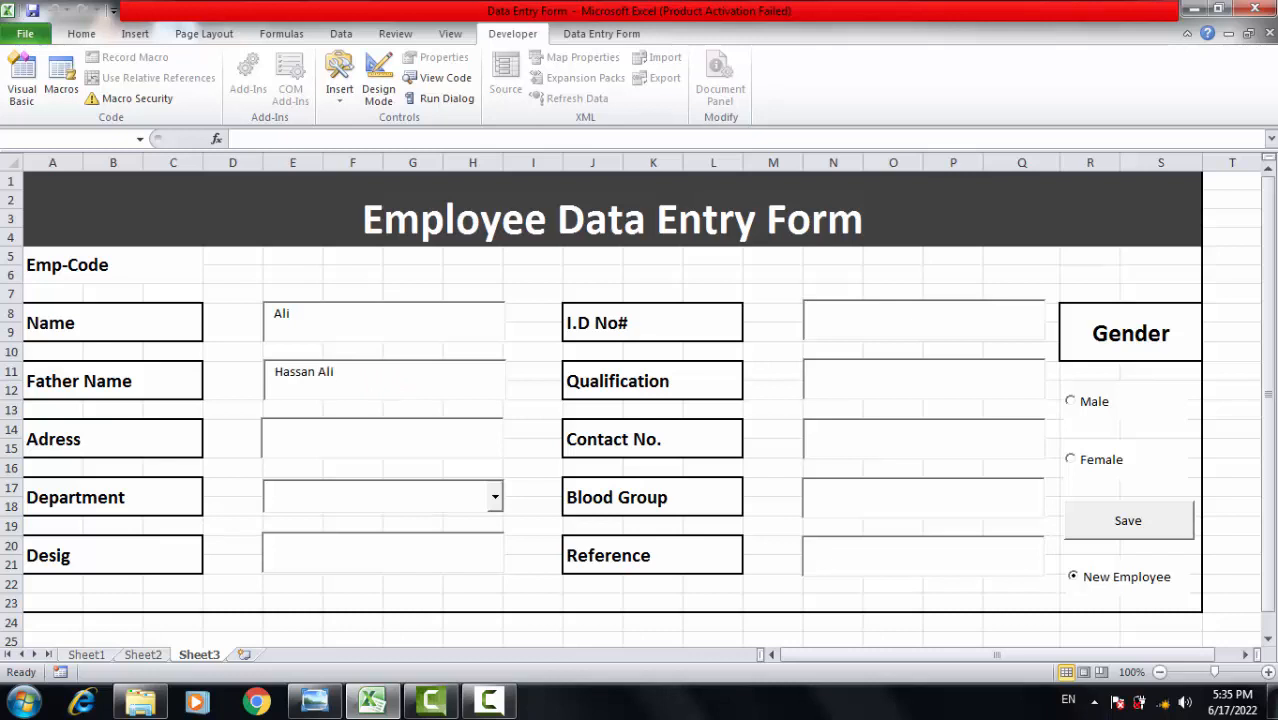
pyautogui.click(340, 438)
pyautogui.write('Street No. 7')
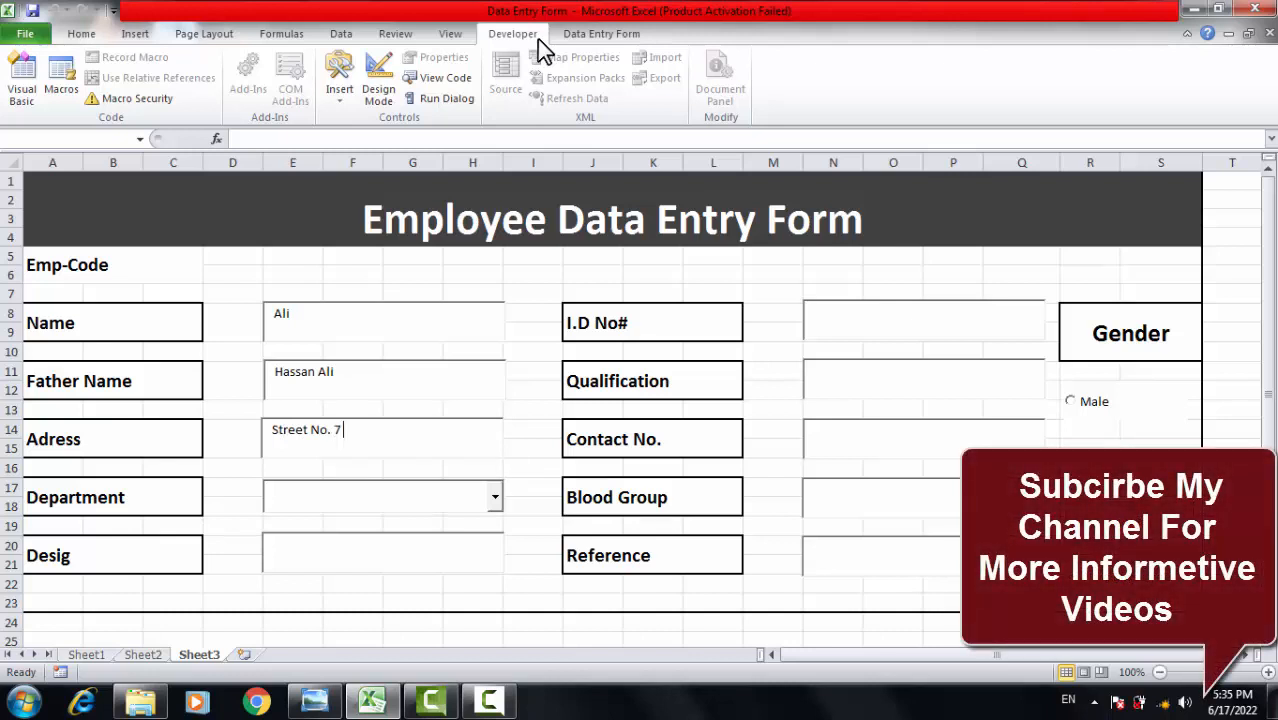
pyautogui.write(' Ideal twon')
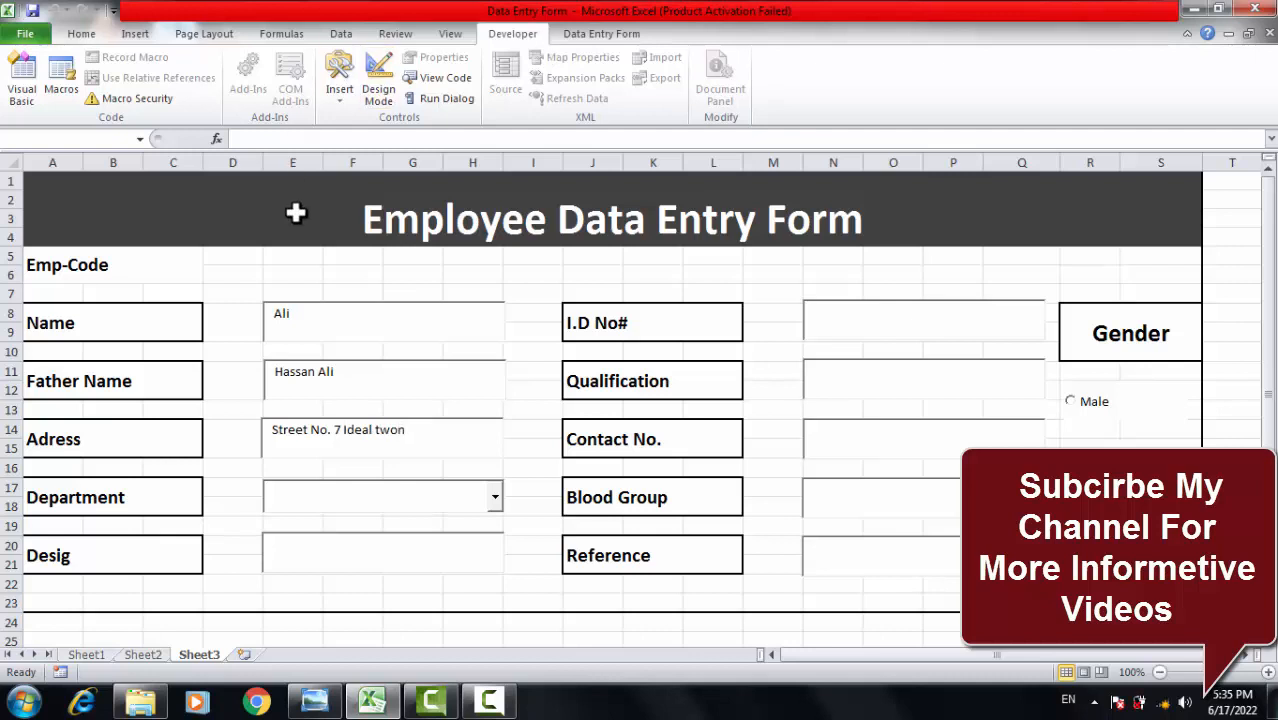
# Choose production 1 as Department, enter Production Incharge as Desig, and begin typing the ID number.
pyautogui.click(498, 500)
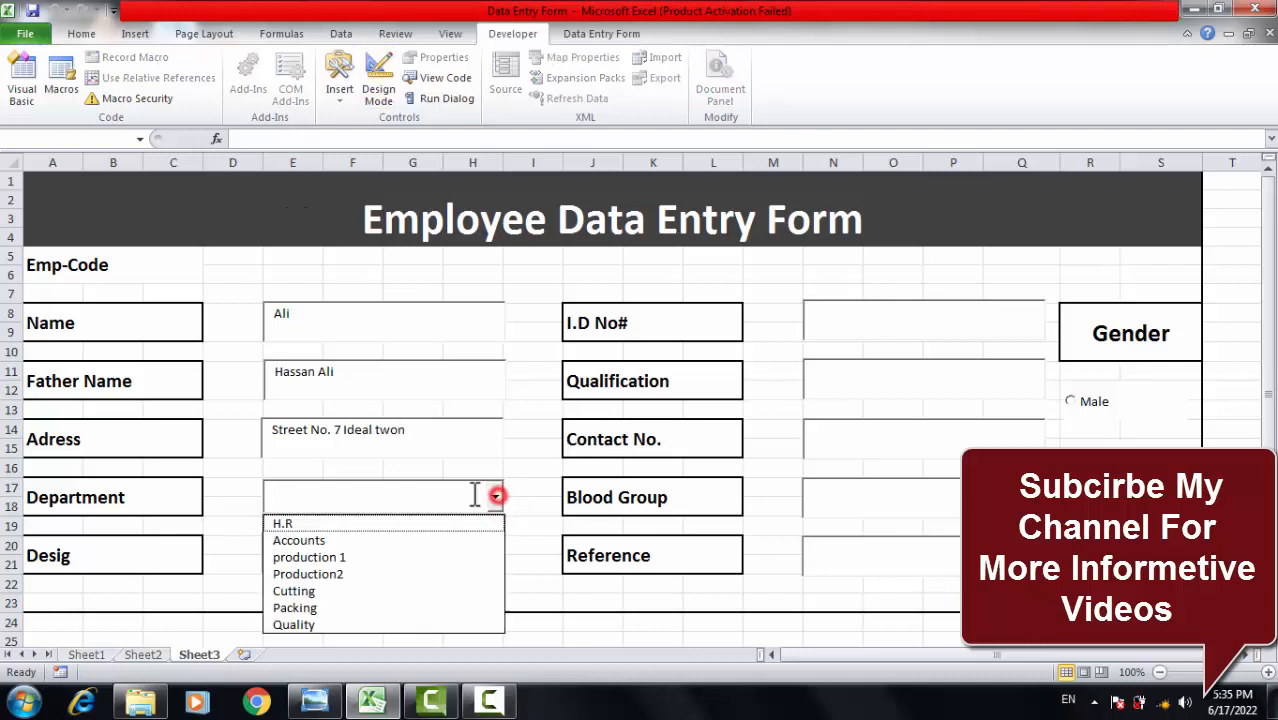
pyautogui.click(370, 558)
pyautogui.click(337, 551)
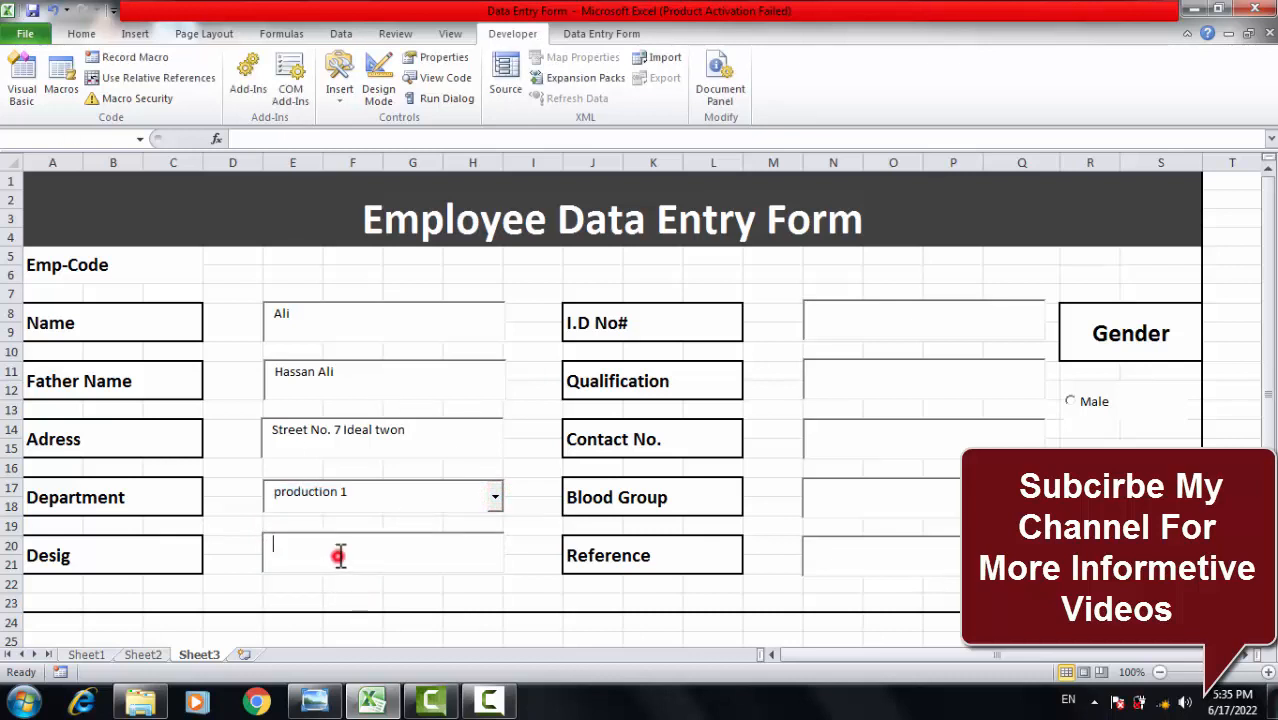
pyautogui.write('A')
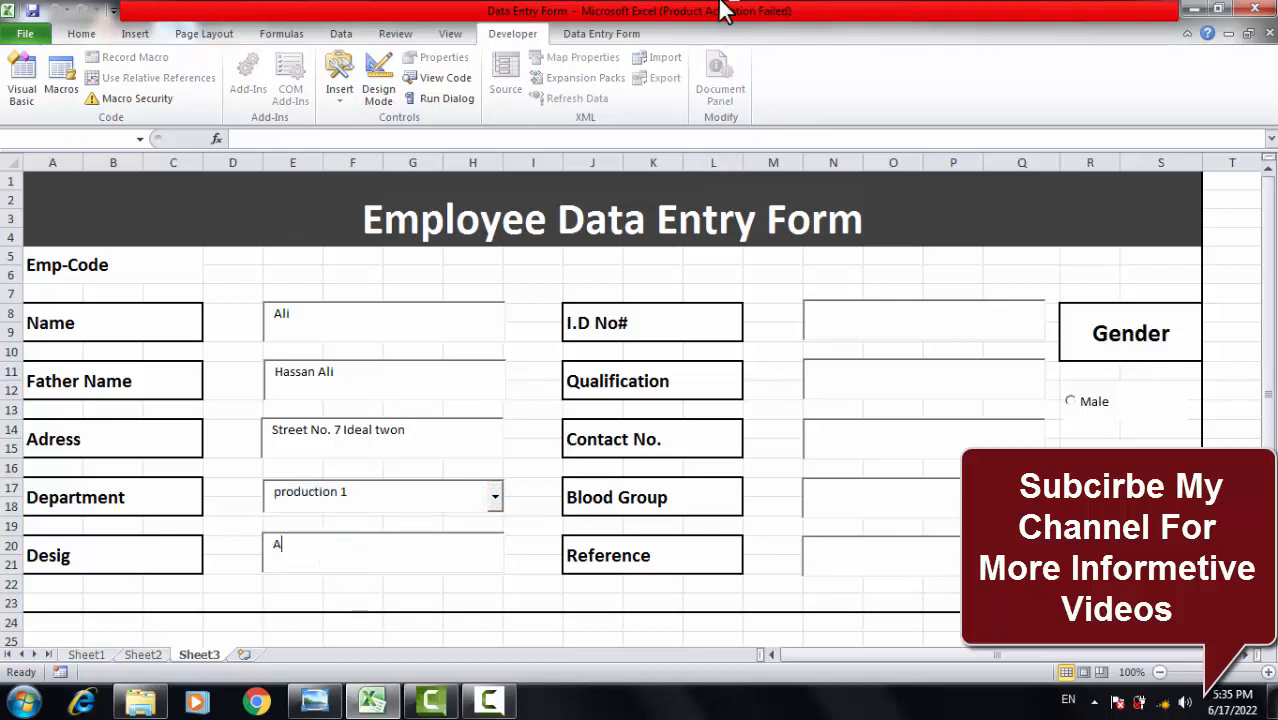
pyautogui.write('ccou')
pyautogui.press('BackSpace')
pyautogui.press('BackSpace')
pyautogui.press('BackSpace')
pyautogui.press('BackSpace')
pyautogui.press('BackSpace')
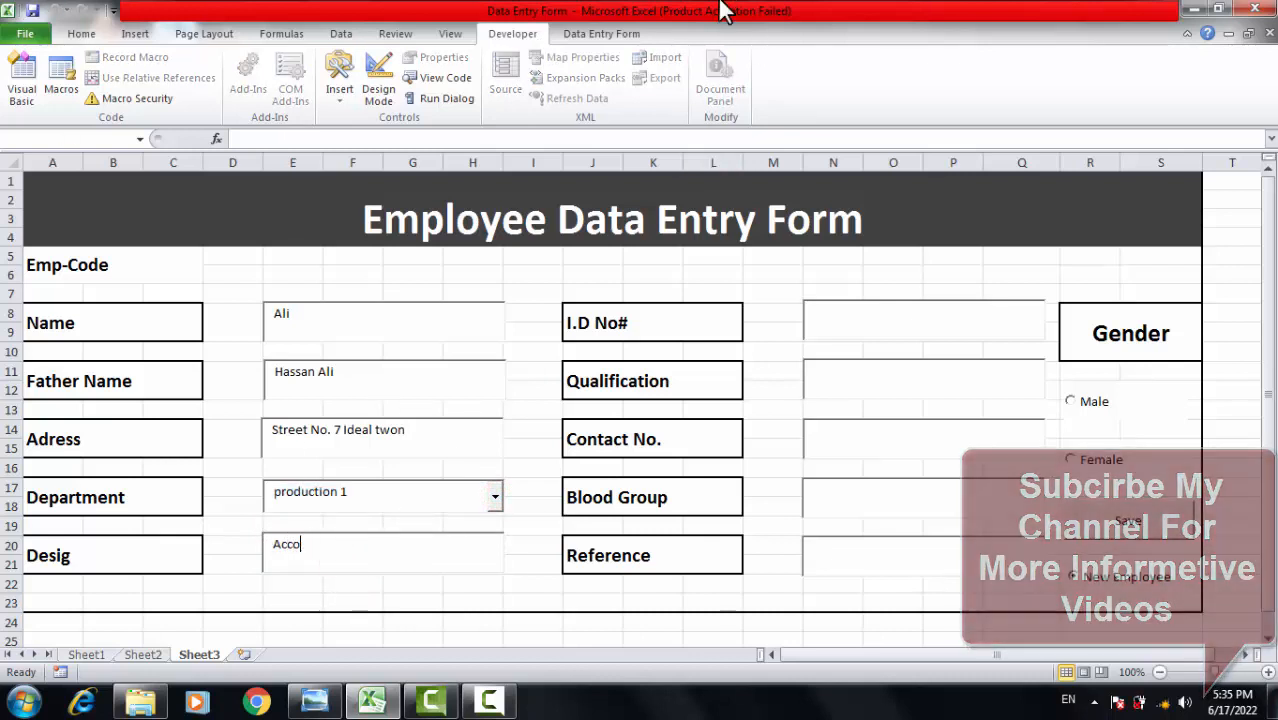
pyautogui.write('Pro')
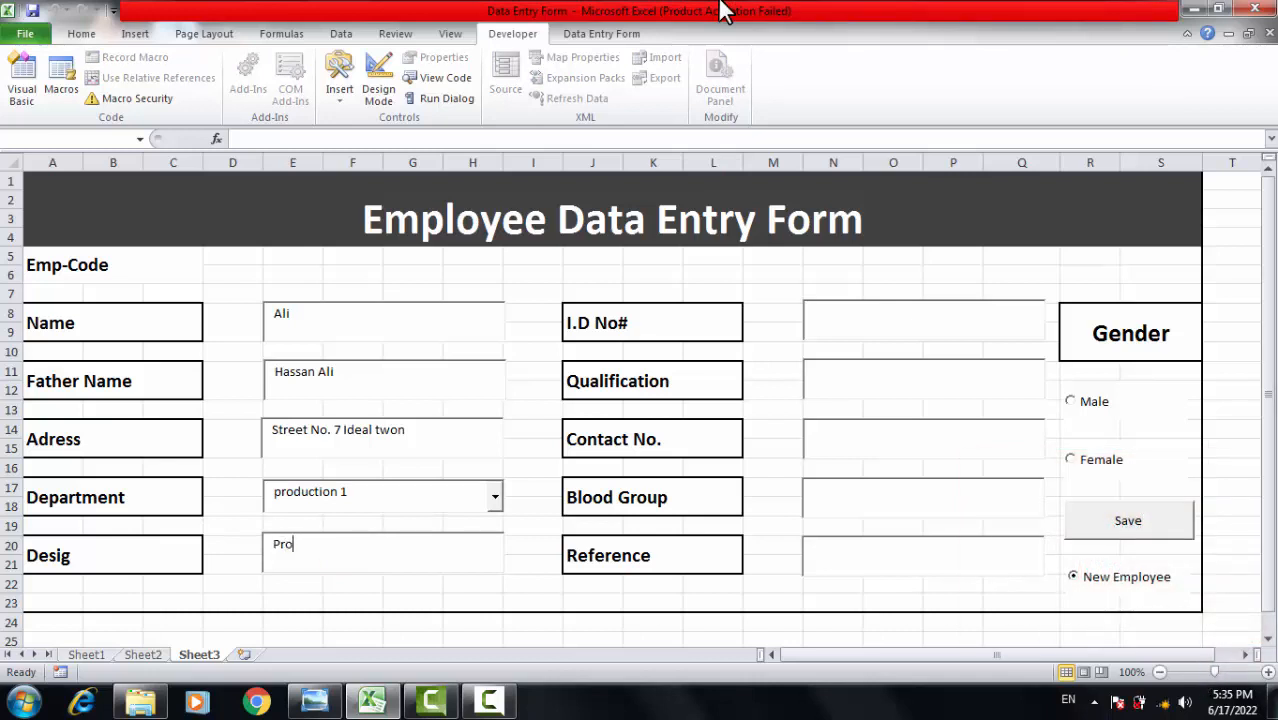
pyautogui.write('duction Inc')
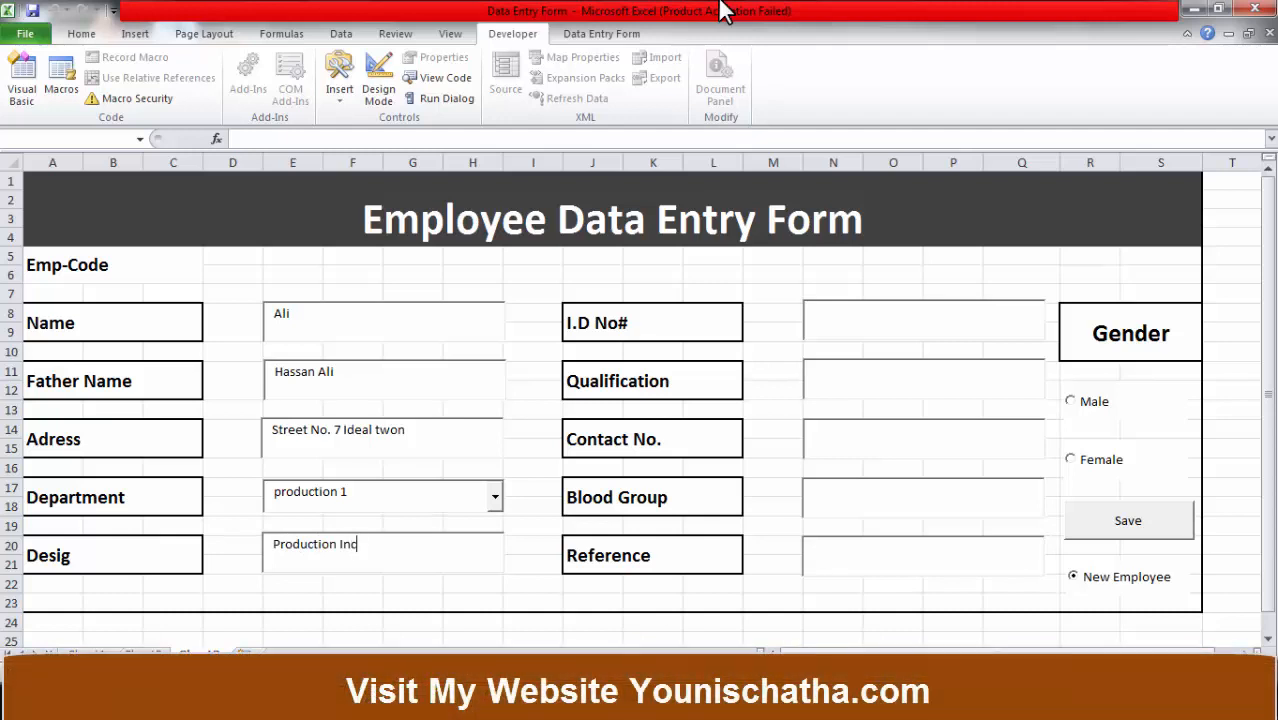
pyautogui.write('harge')
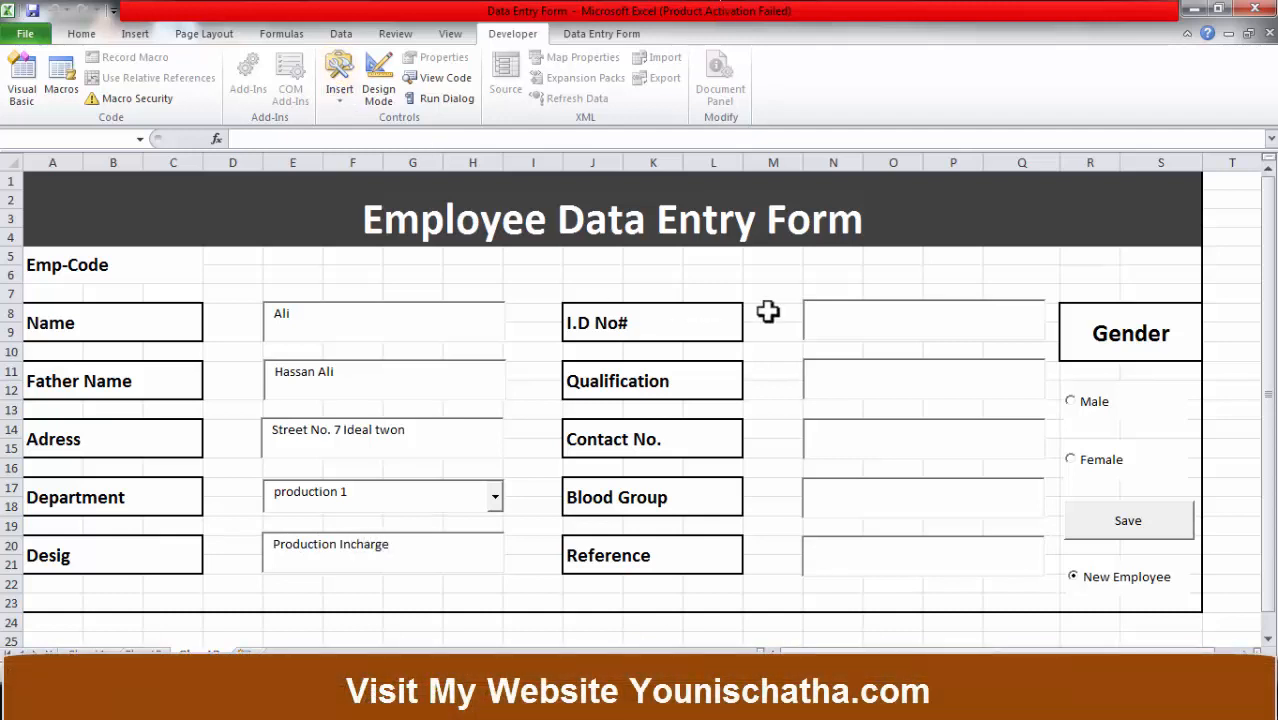
pyautogui.click(847, 314)
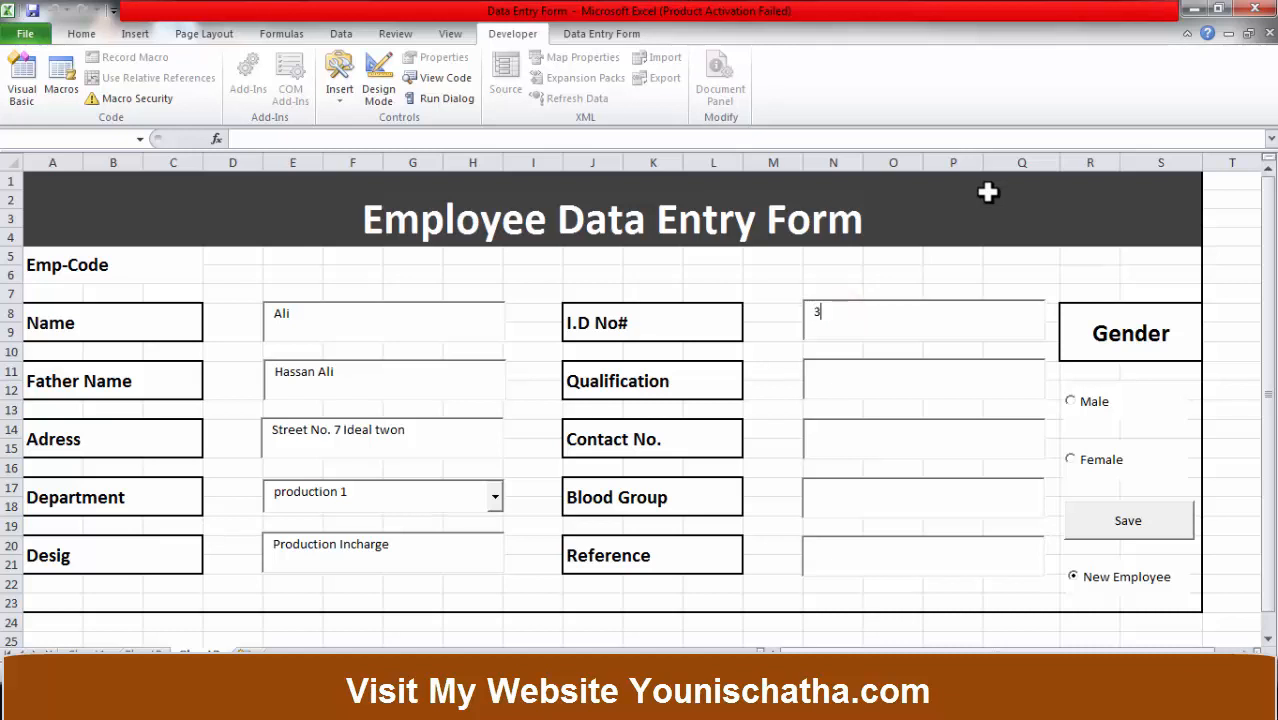
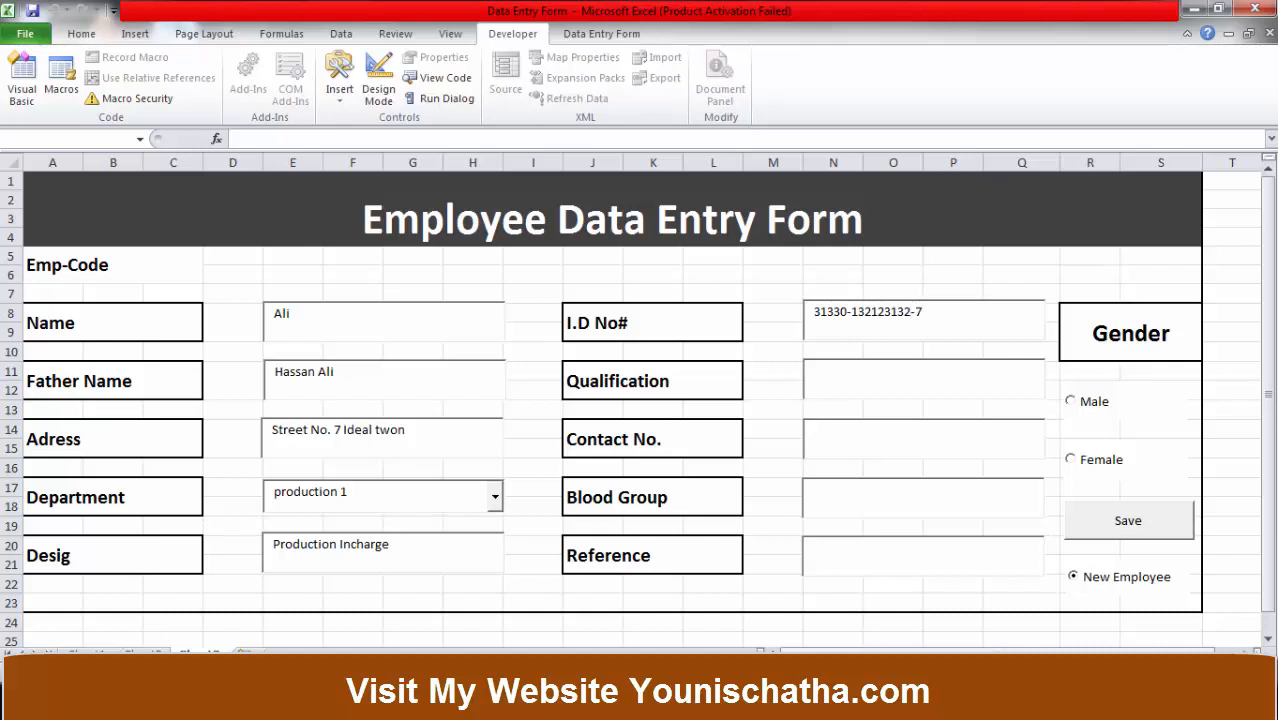
# Enter Master as Qualification, a contact number, B+ blood group, and a branch manager reference.
pyautogui.click(857, 380)
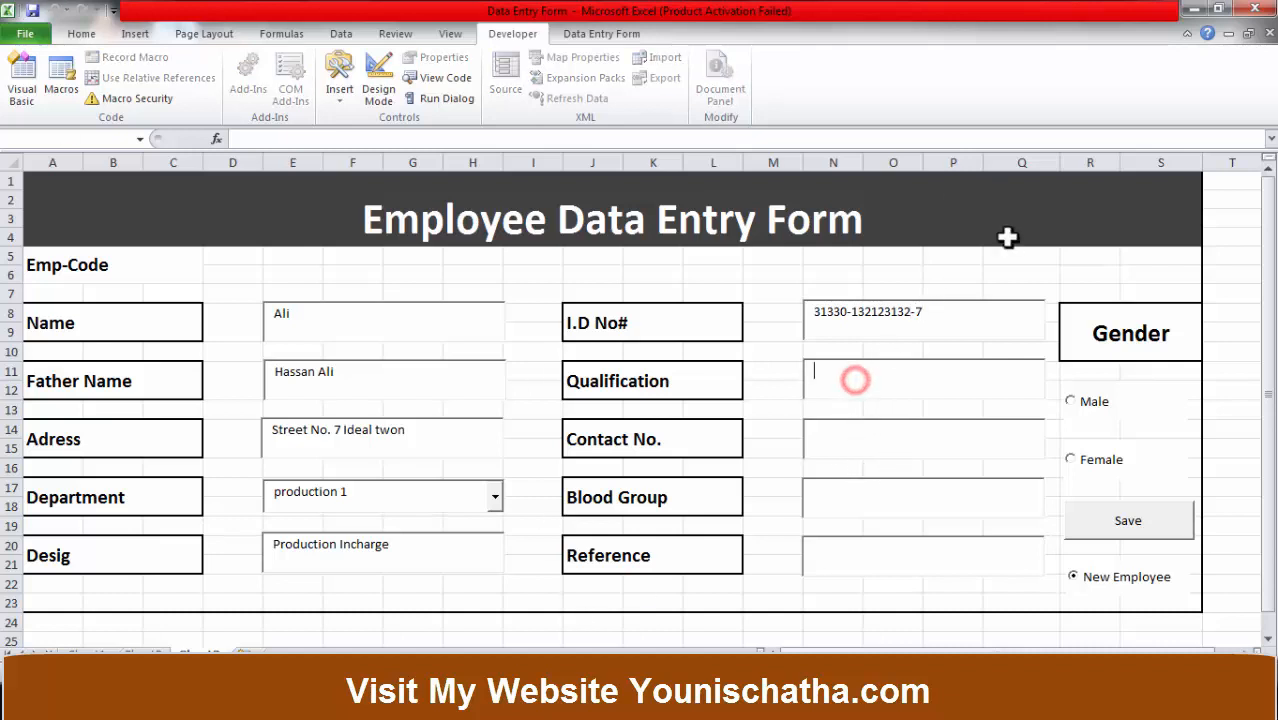
pyautogui.write('Mast')
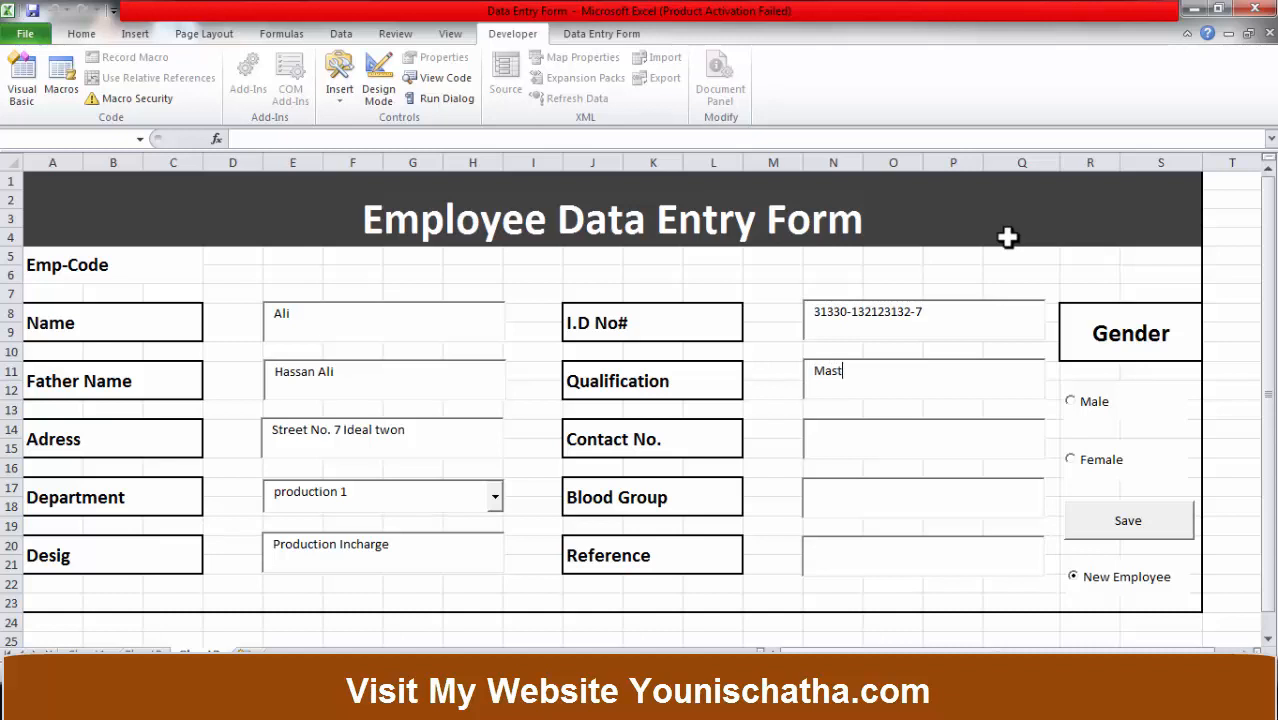
pyautogui.write('er')
pyautogui.click(967, 430)
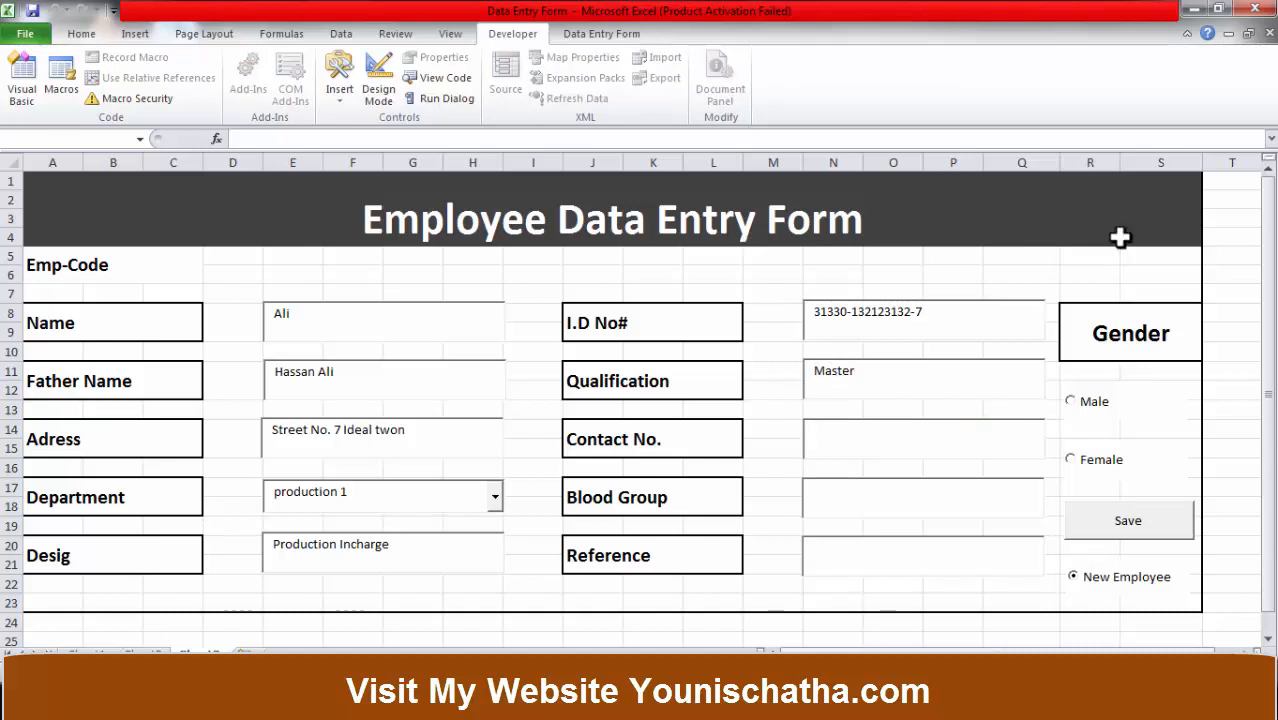
pyautogui.write('123165454641321')
pyautogui.click(855, 500)
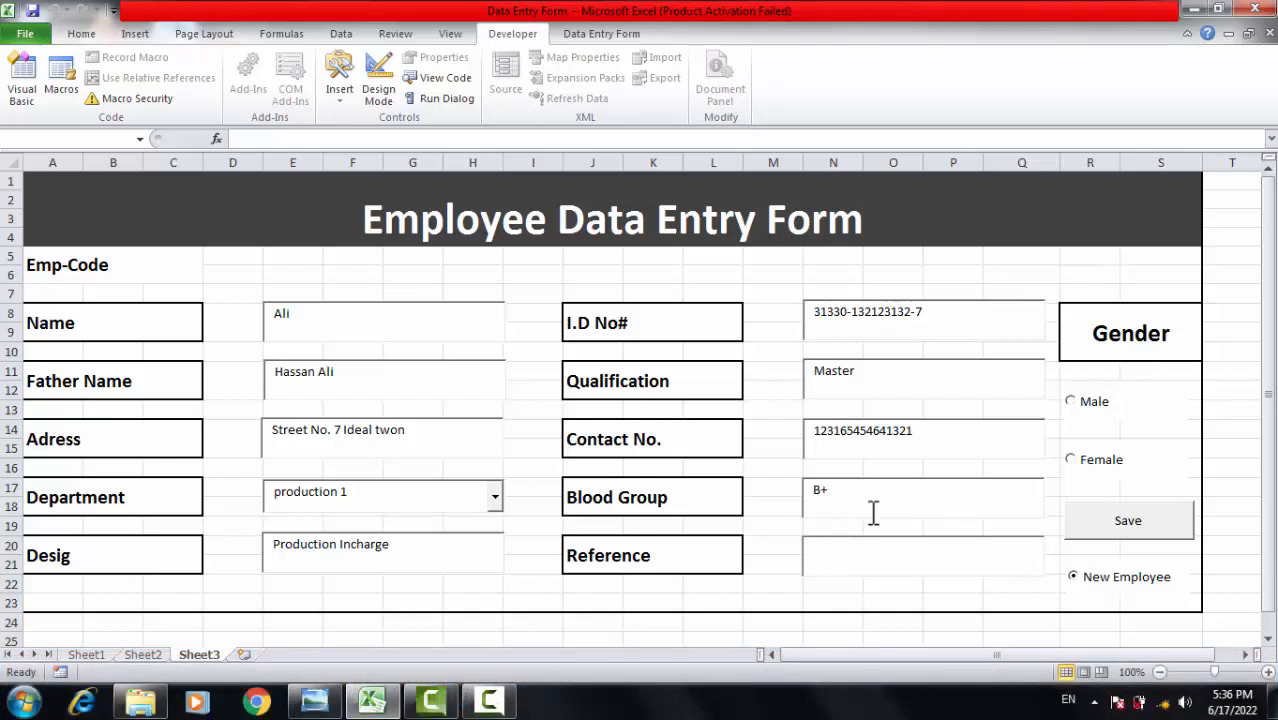
pyautogui.click(867, 552)
pyautogui.write('Branch Mangger')
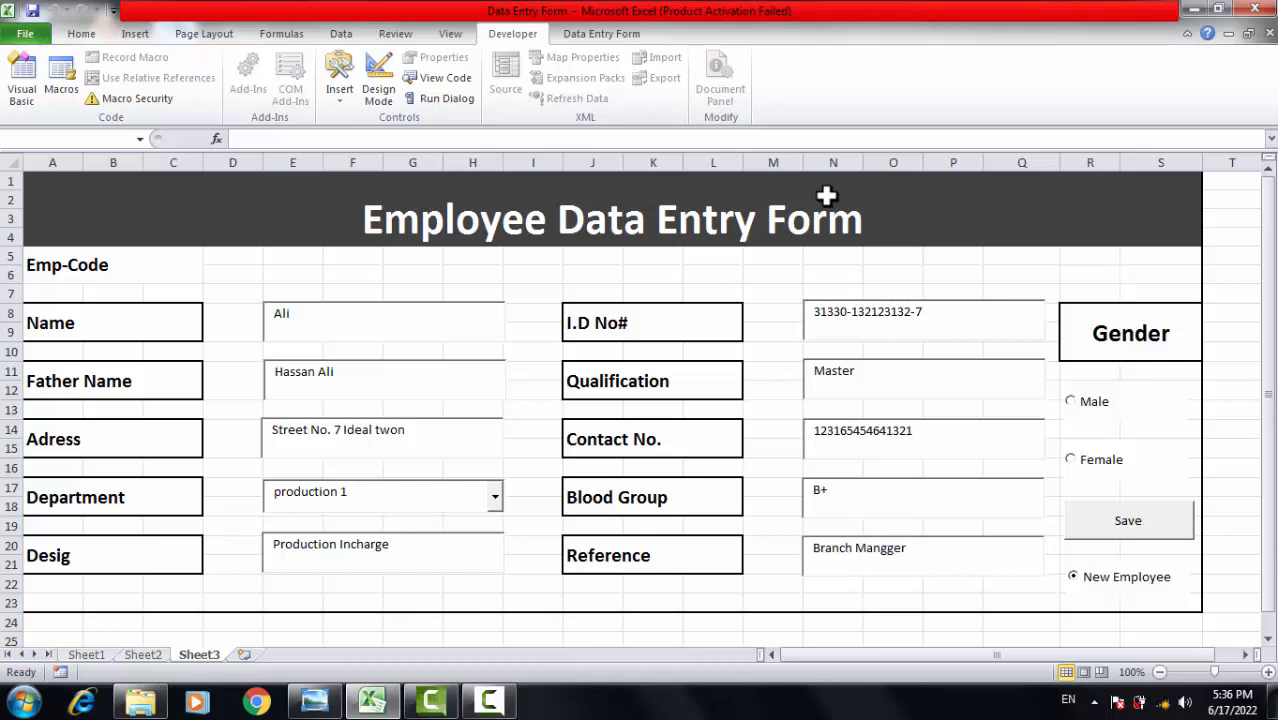
pyautogui.write('Deepak')
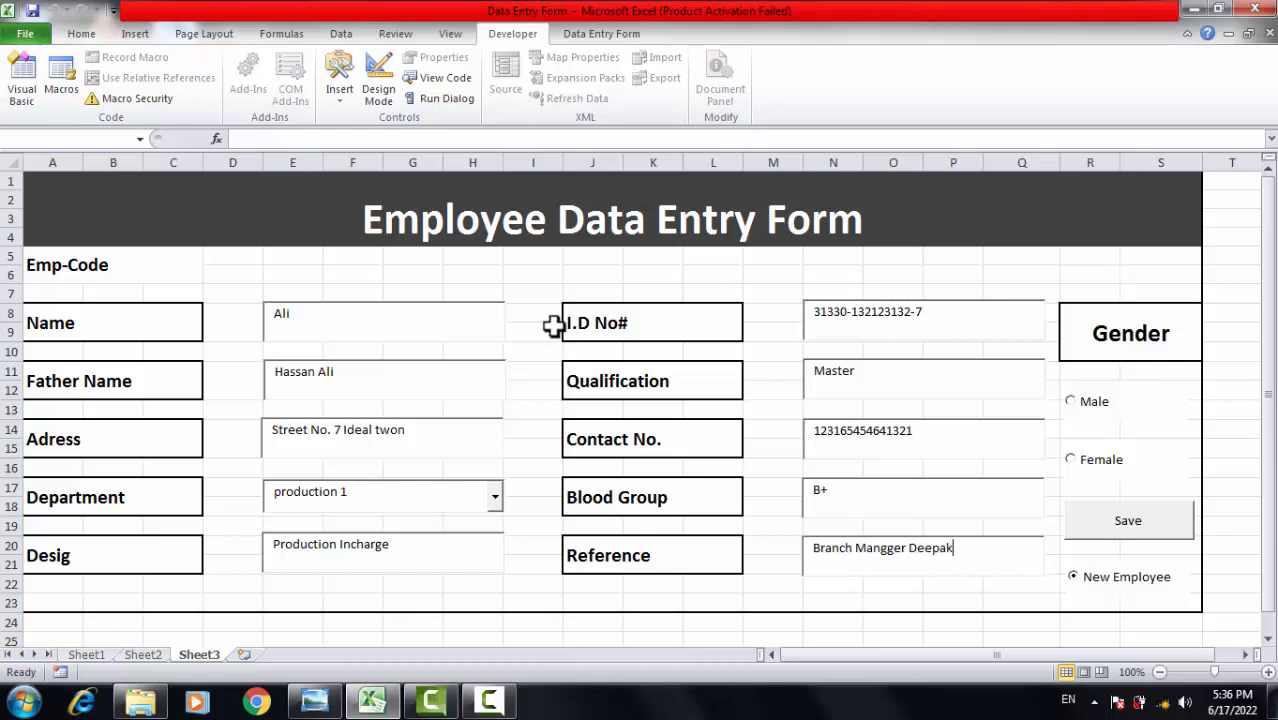
pyautogui.click(766, 260)
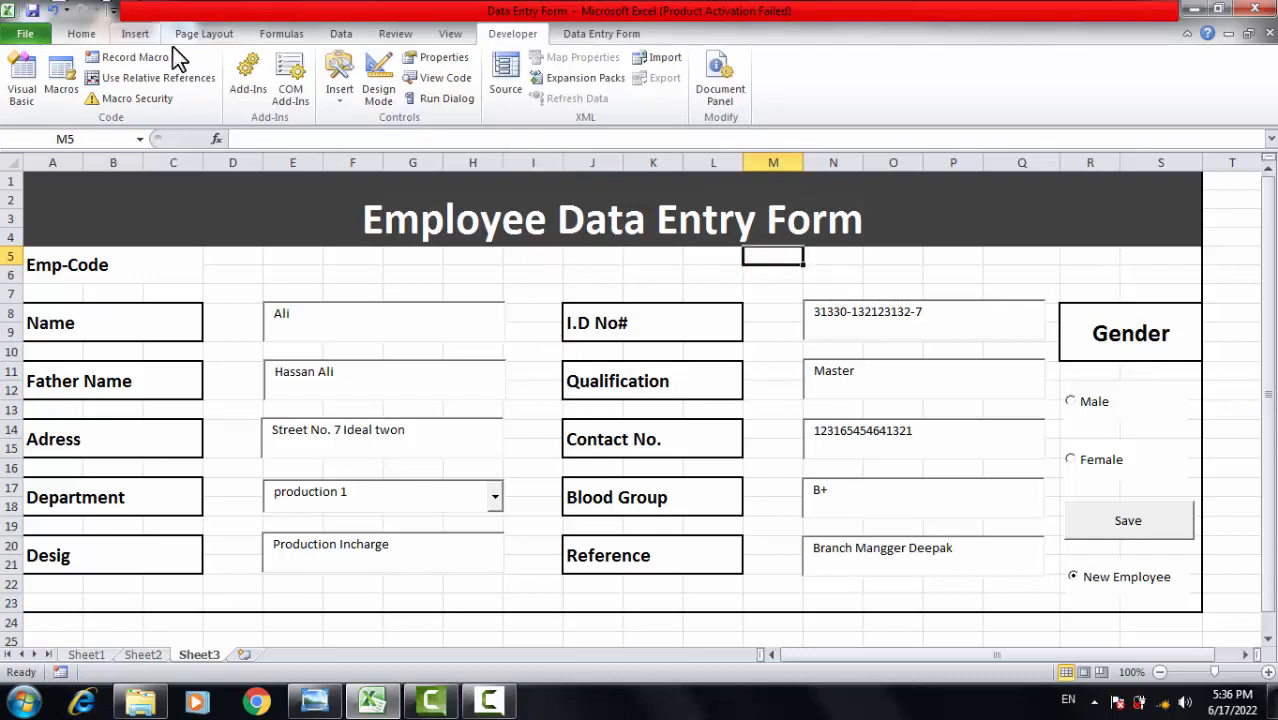
# Uncheck Gridlines View under Page Layout so the Employee Data Entry Form shows on a plain background.
pyautogui.click(385, 33)
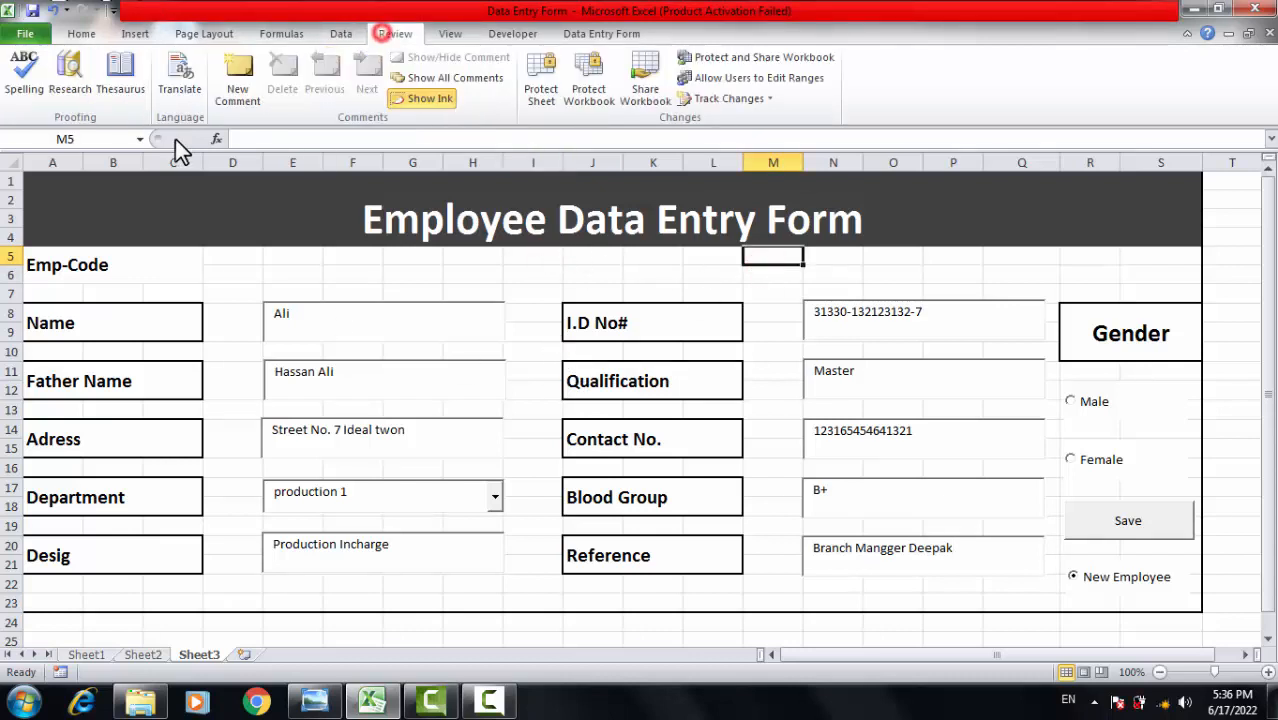
pyautogui.click(268, 33)
pyautogui.click(204, 33)
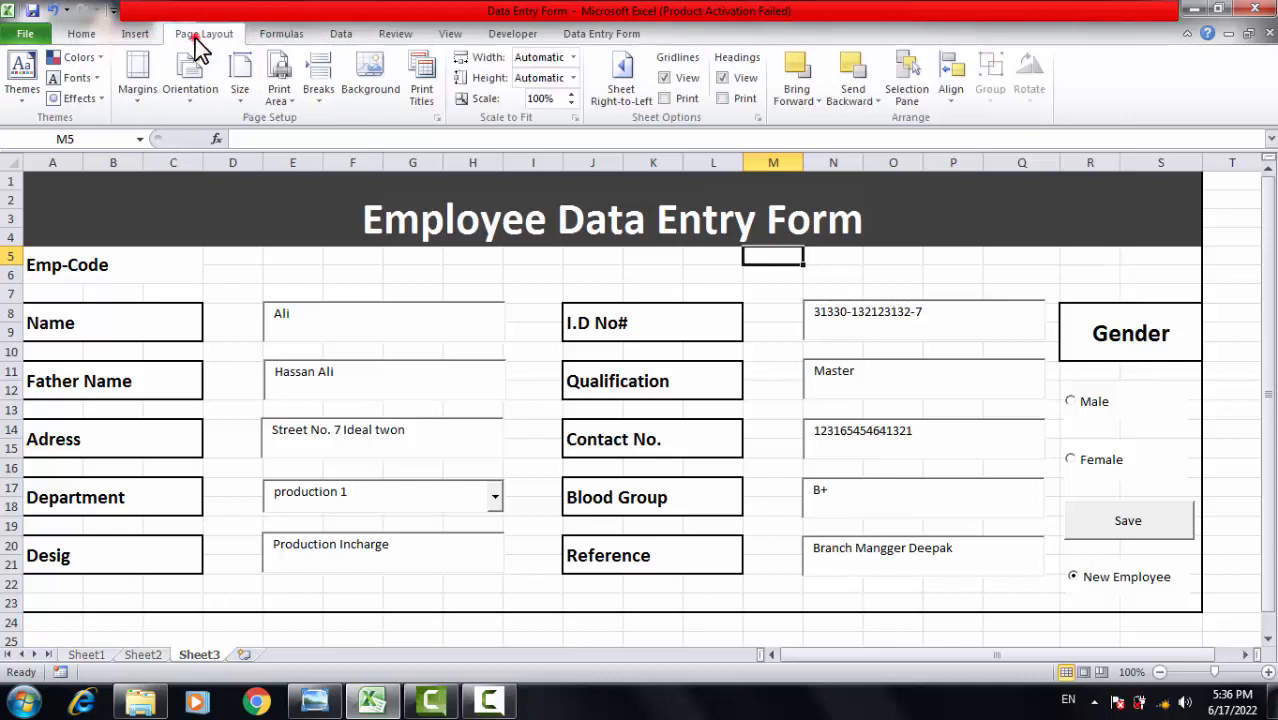
pyautogui.click(663, 78)
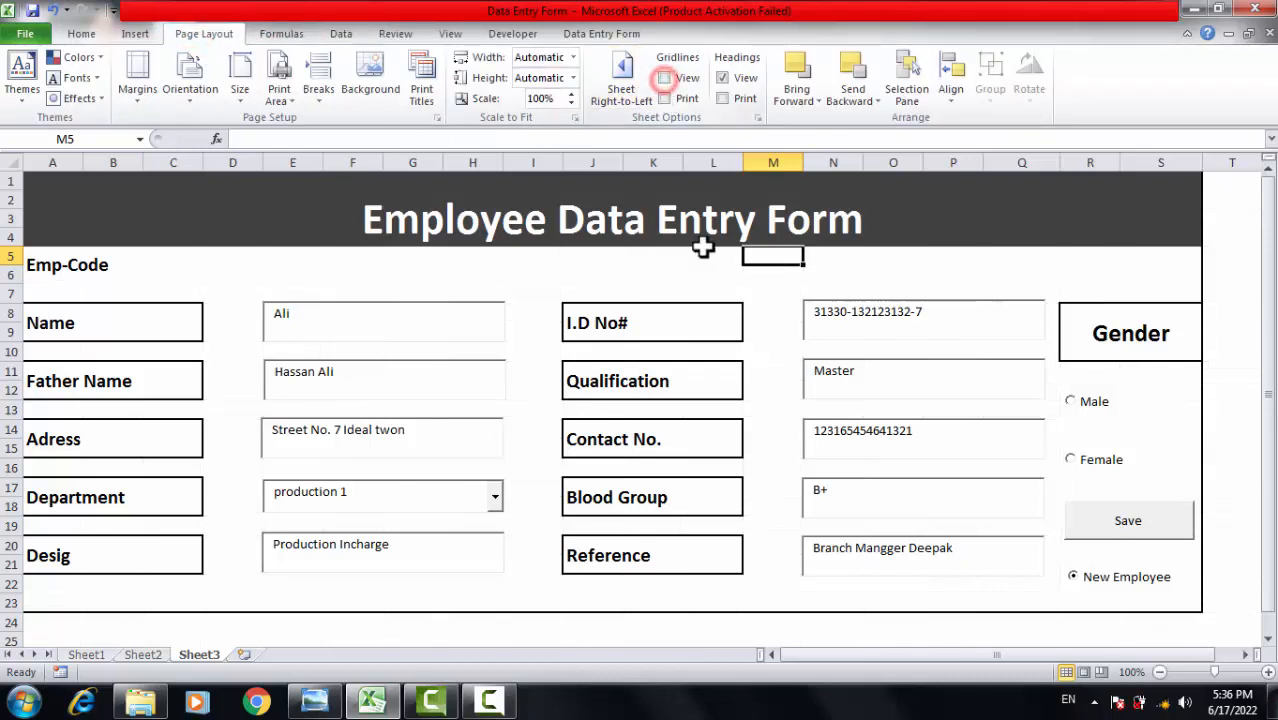
pyautogui.click(651, 272)
pyautogui.click(1235, 273)
pyautogui.click(1250, 406)
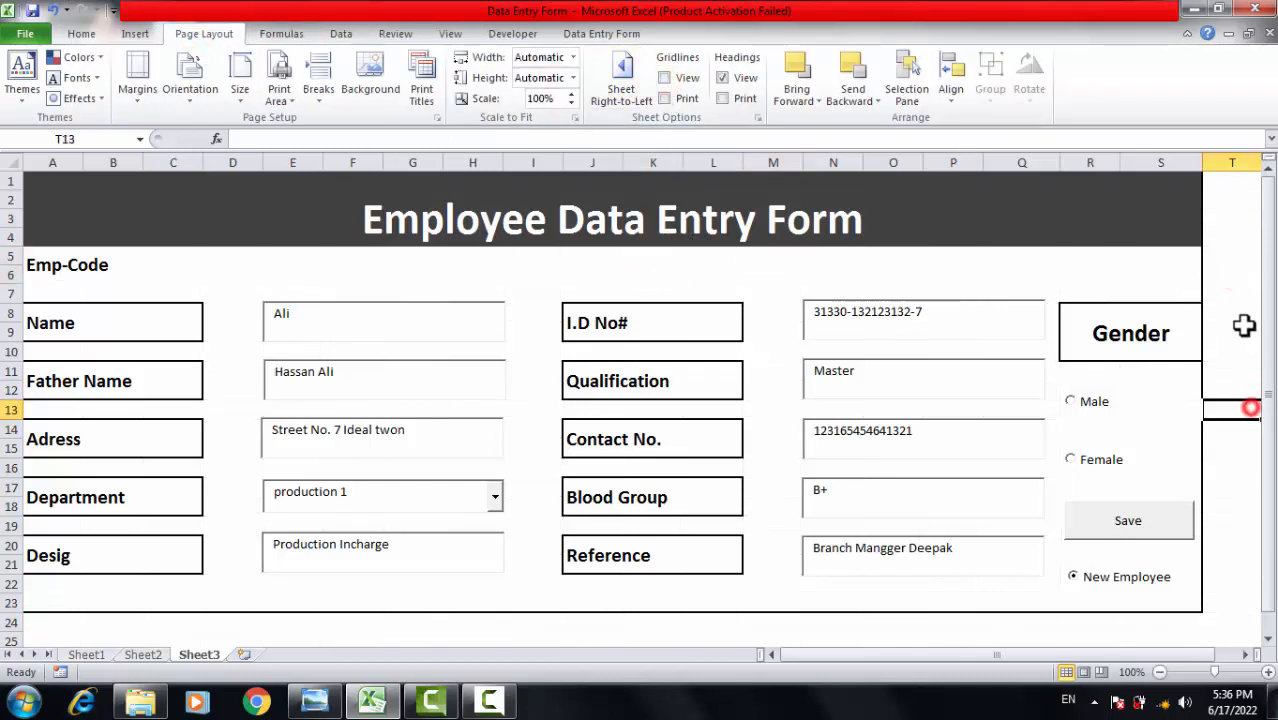